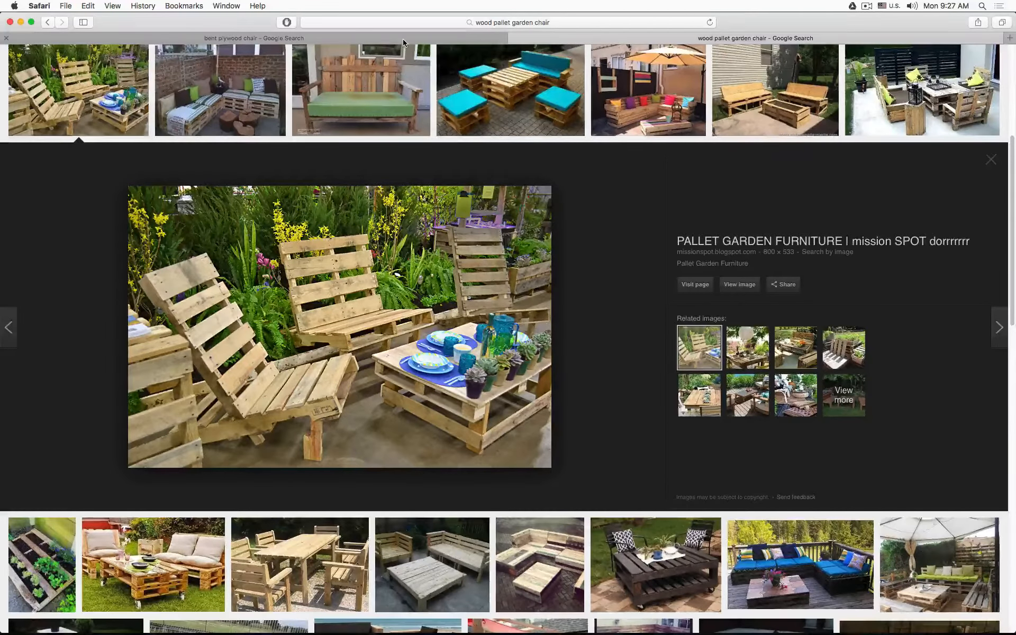
- Browse the bent plywood chair image results, opening several chair photos for reference
click(403, 42)
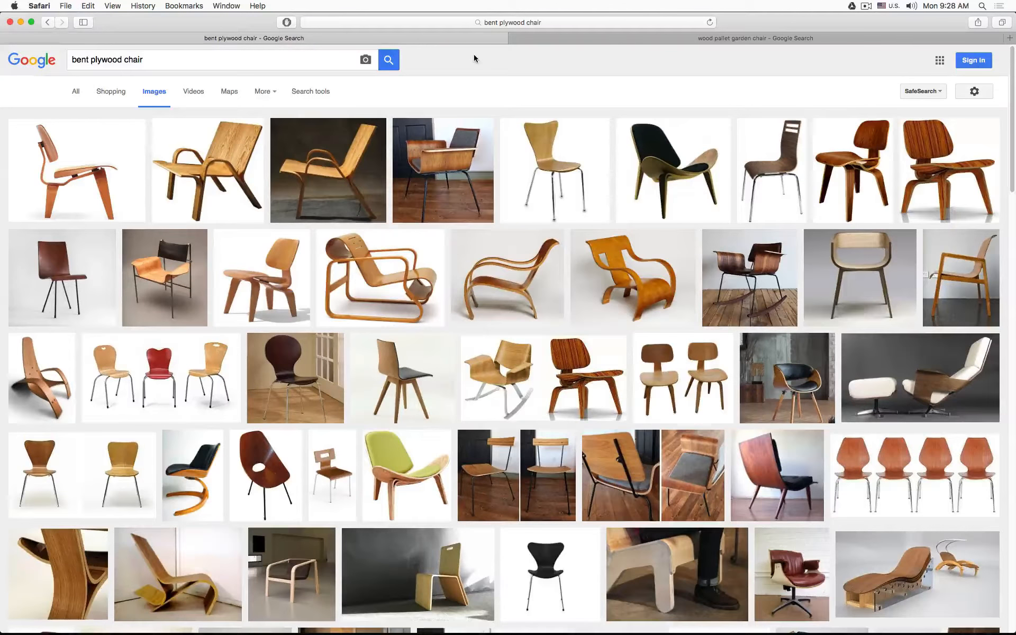
click(940, 164)
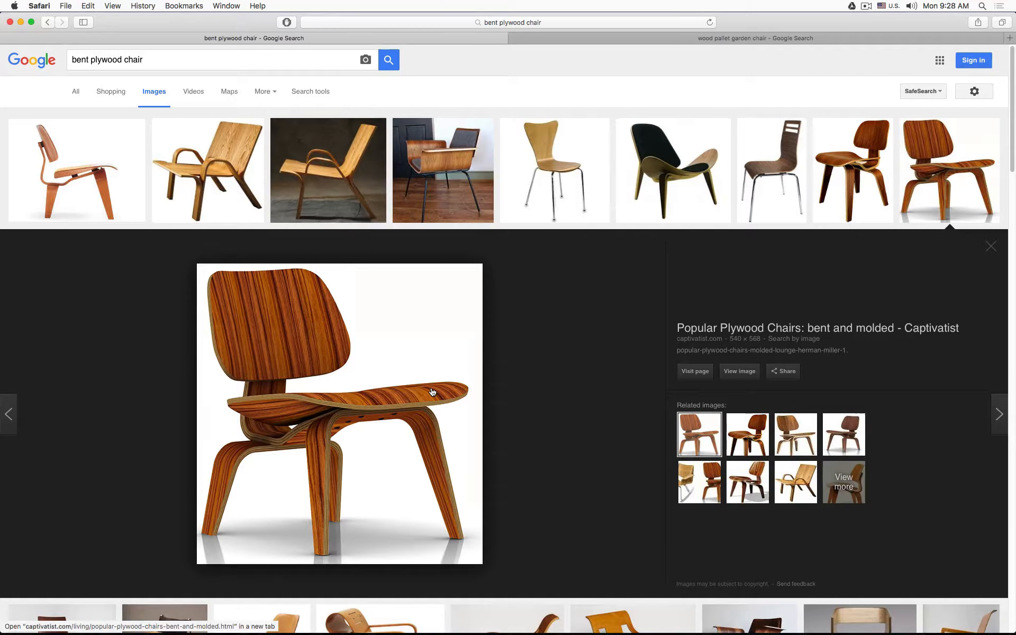
click(673, 169)
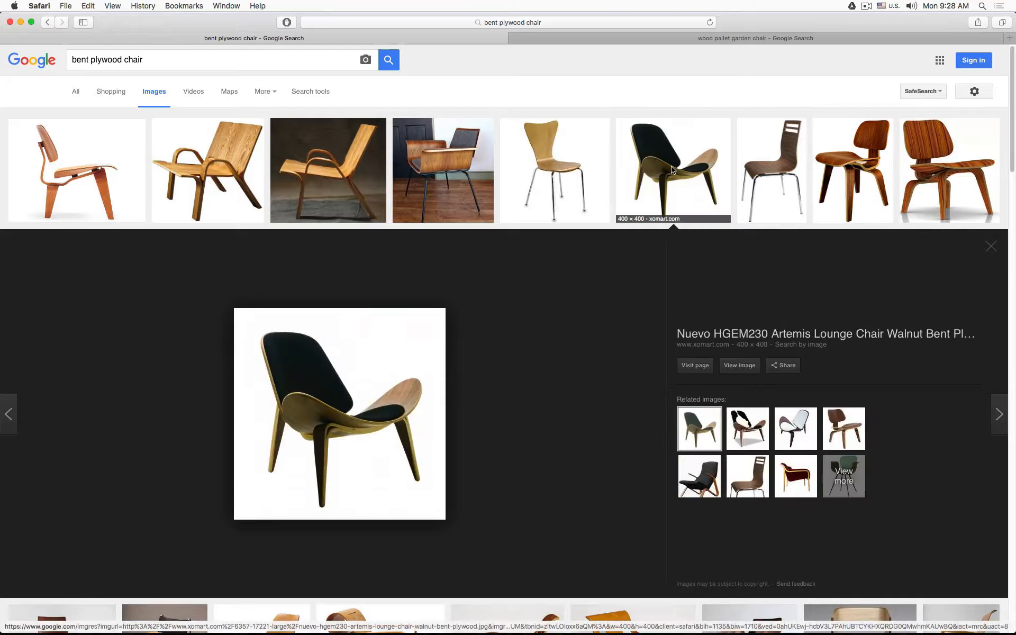
click(770, 161)
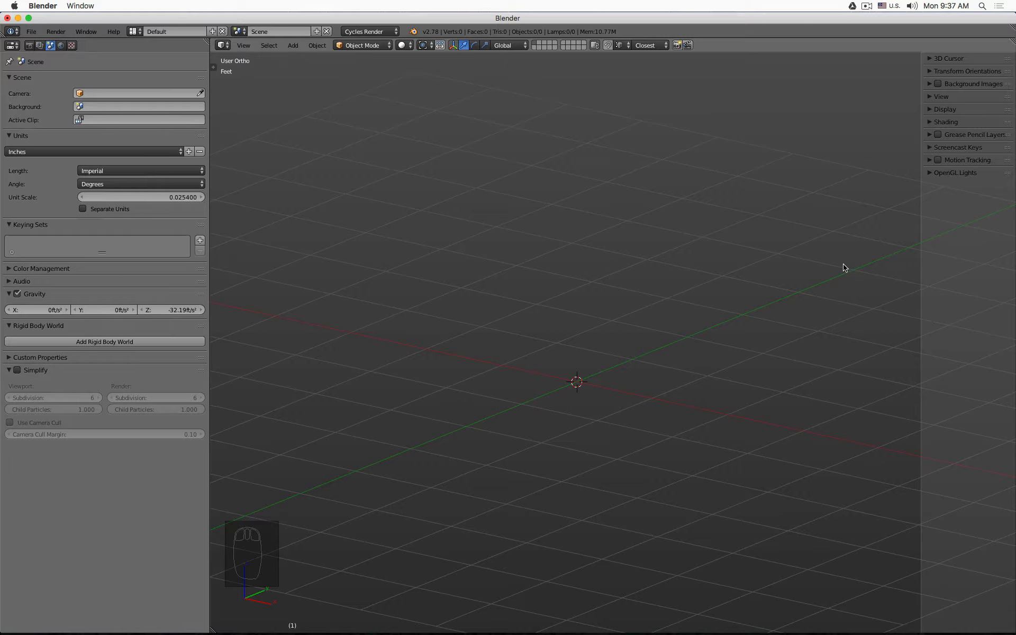
key(n)
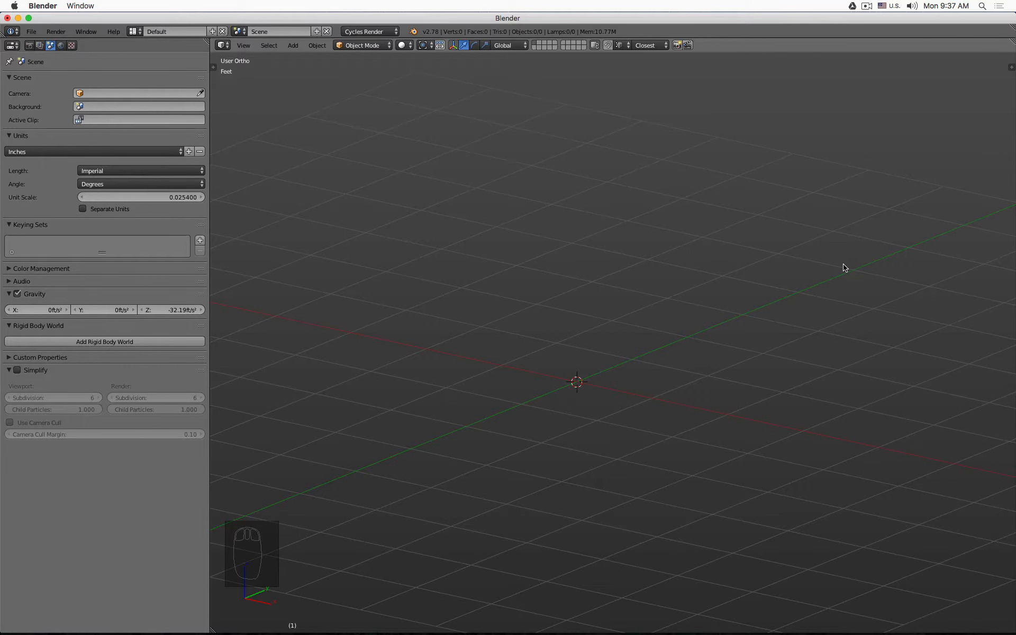
key(n)
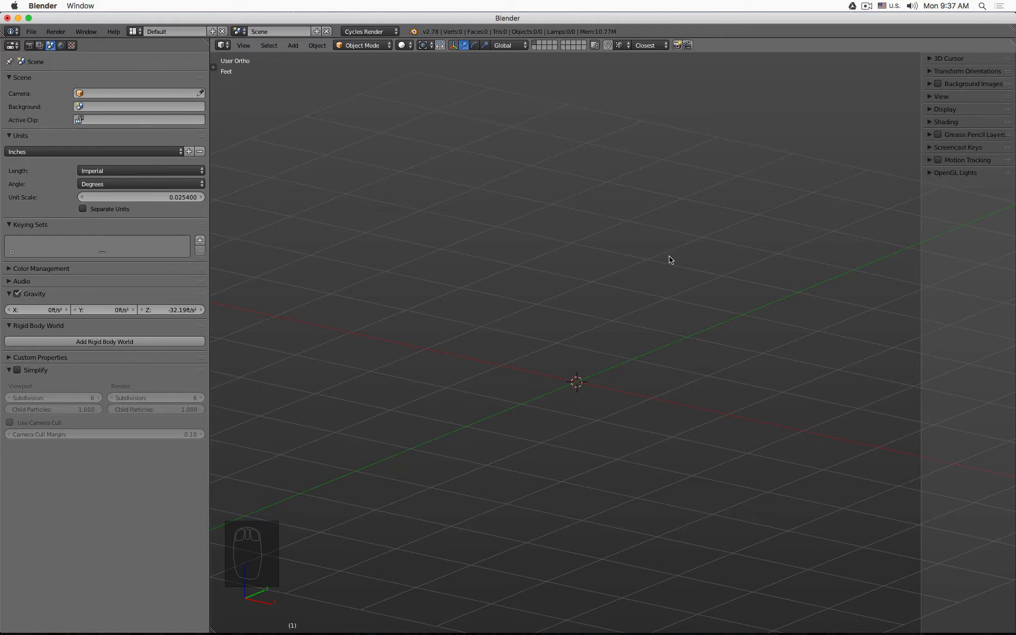
- Add a mesh plane at the 3D cursor
key(shift+a)
mouse_move(669, 259)
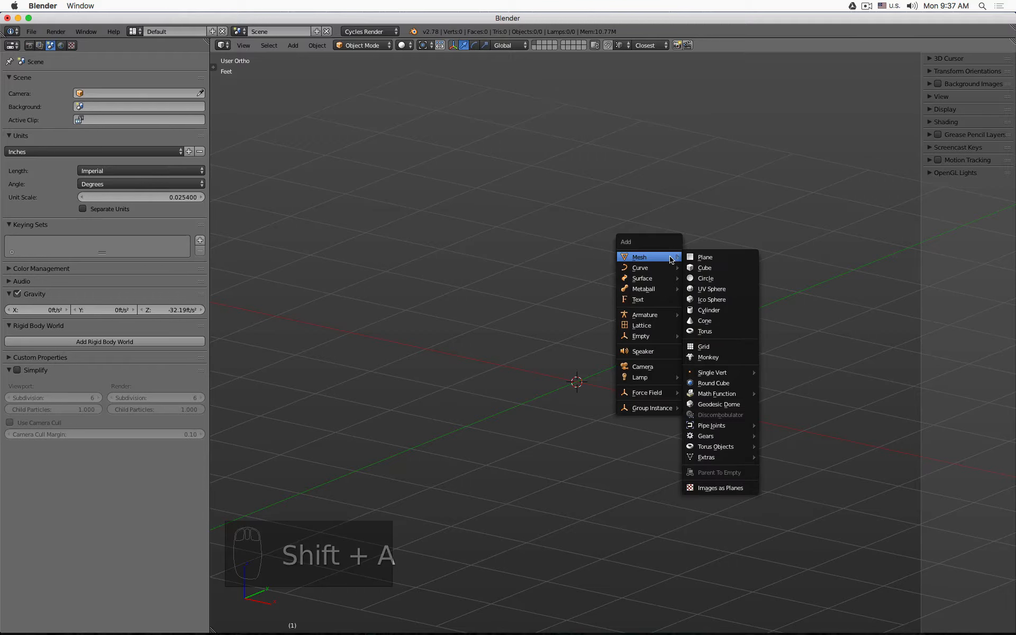
click(709, 257)
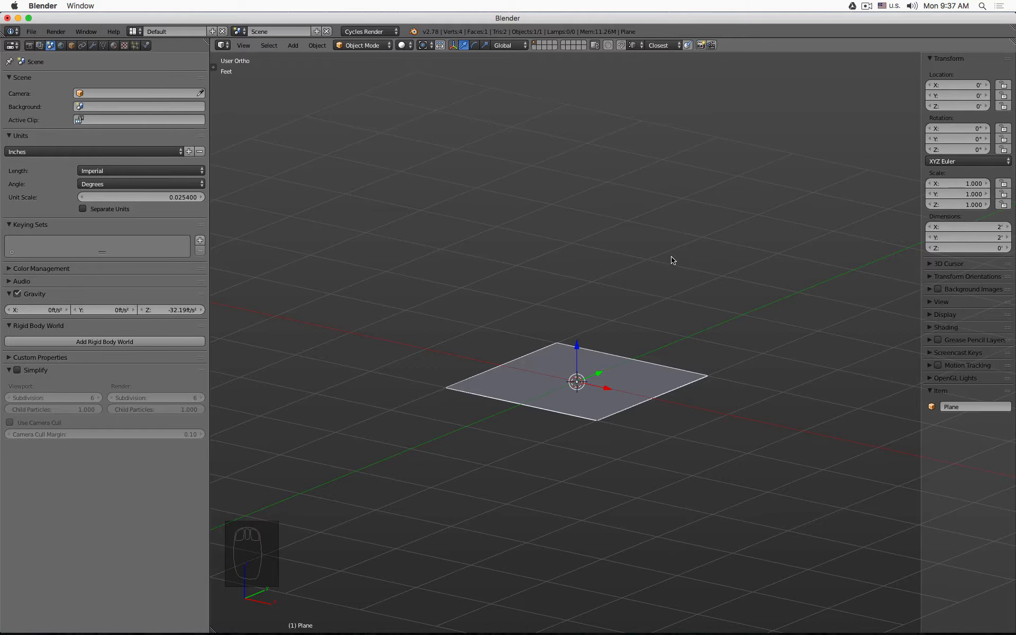
- Raise the plane to a Z location of 18 inches
click(956, 105)
text(18")
key(Return)
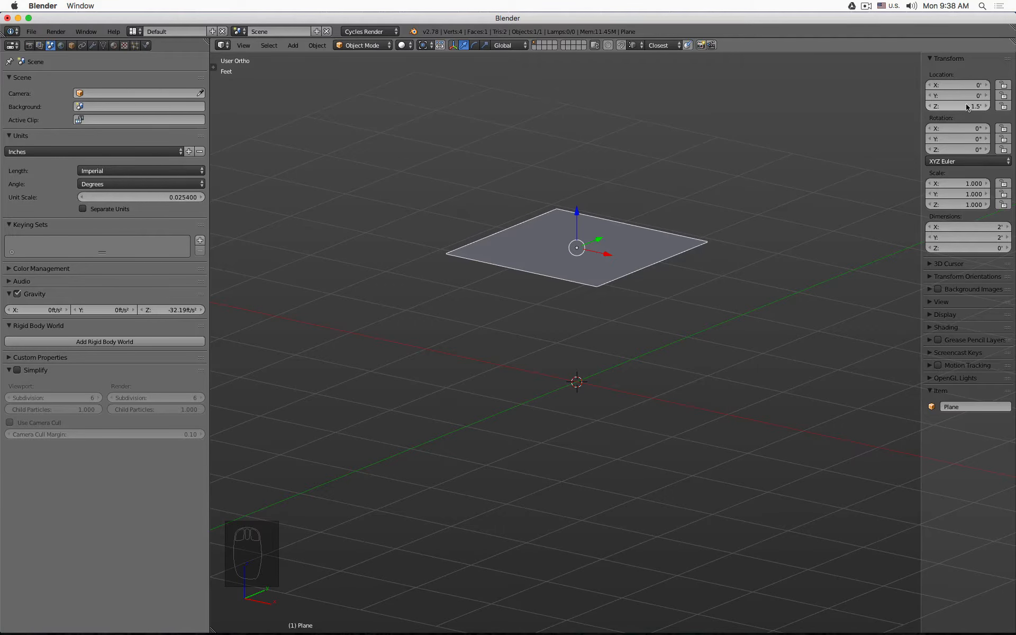
- Set the plane's dimensions to 1.5 ft in X and 17 in in Y from the top view
key(KP_7)
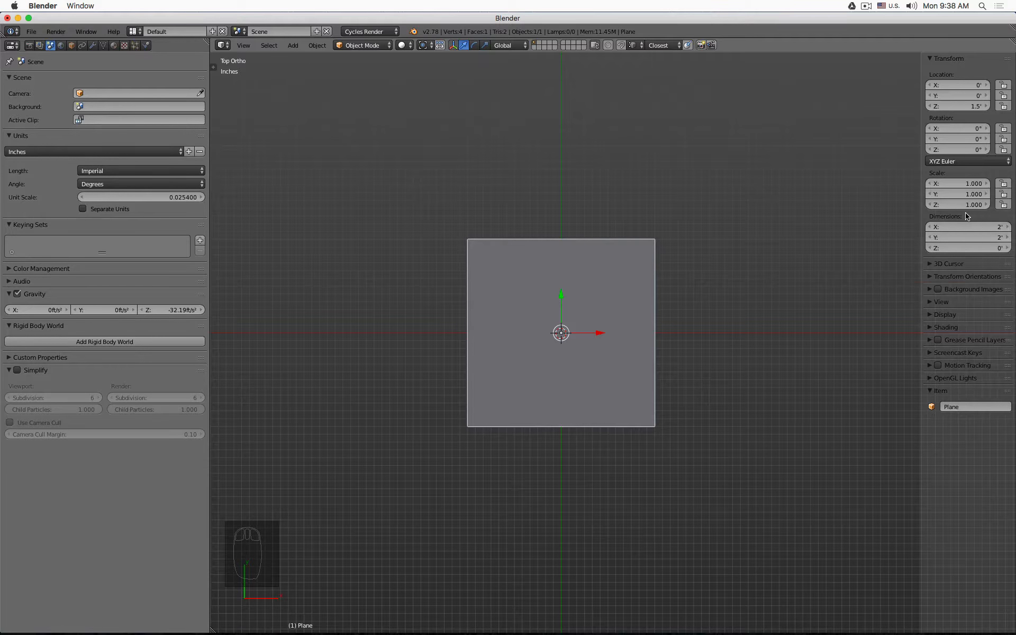
click(956, 227)
text(1.5ft)
key(Return)
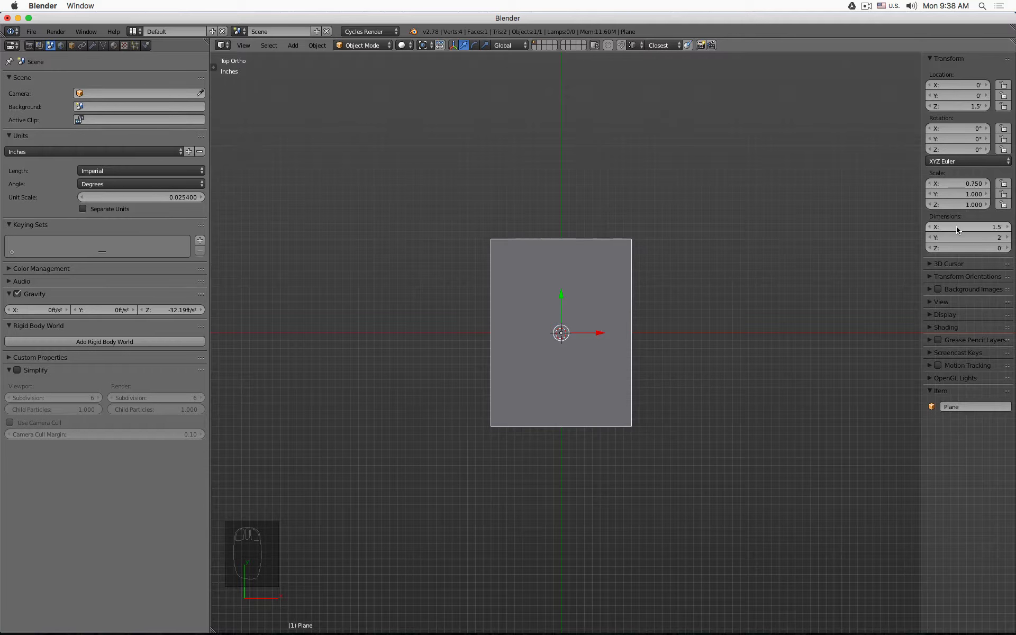
click(957, 236)
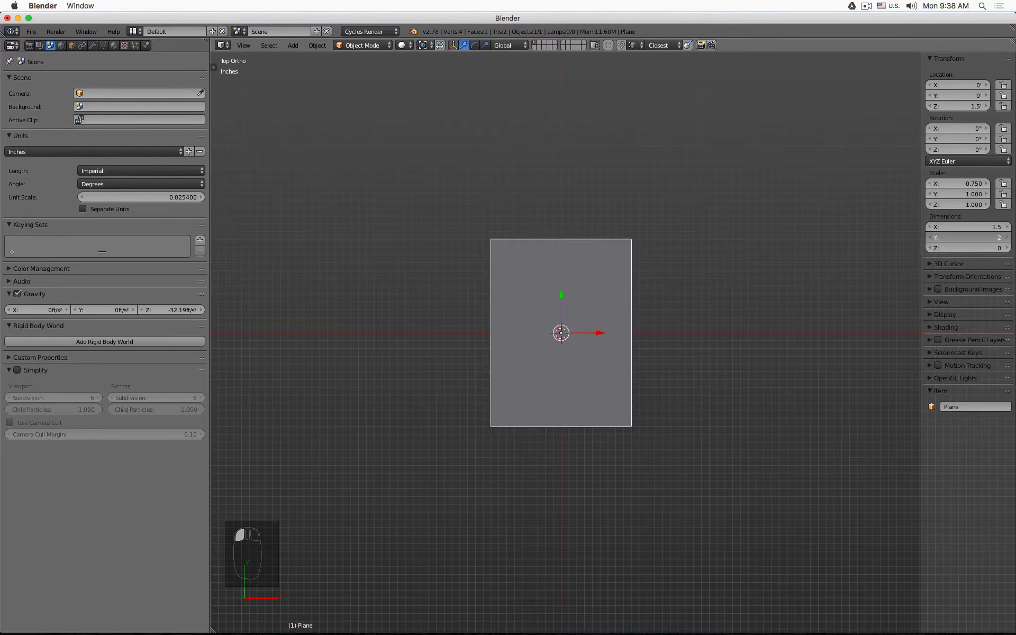
text(17in)
key(Return)
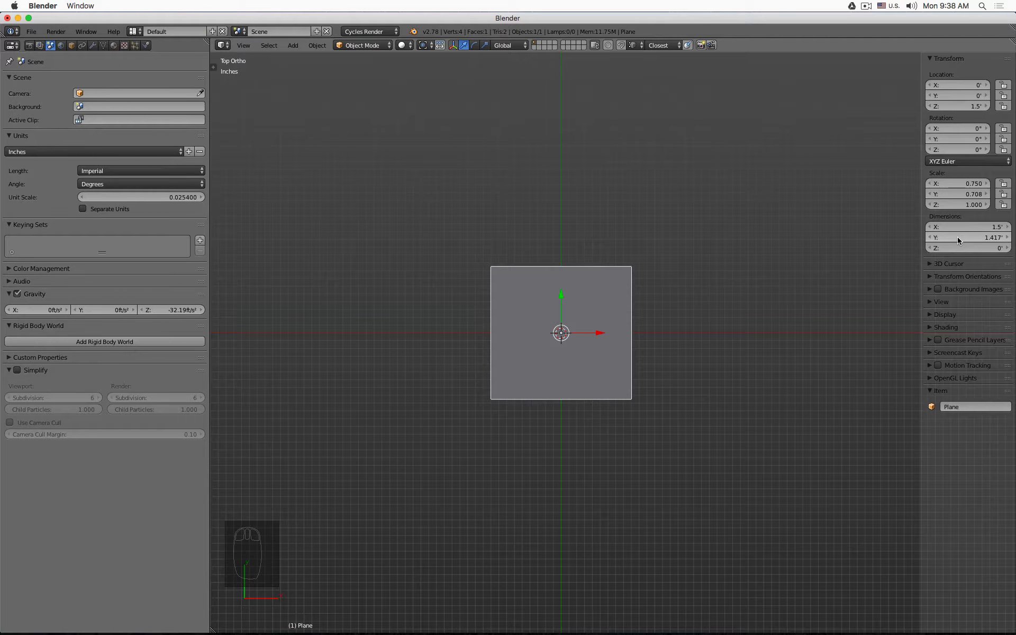
- Duplicate the plane in place and set the copy's Z location to 0
middle_drag(735, 369, 669, 328)
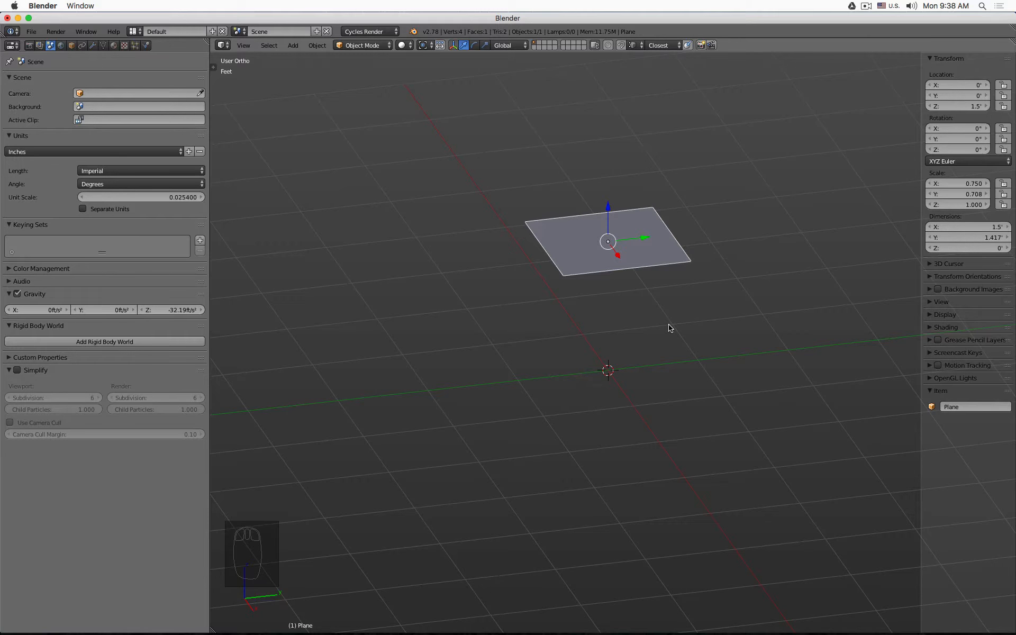
key(shift+d)
right_click(670, 329)
click(957, 105)
text(0)
key(Return)
middle_drag(648, 378, 608, 404)
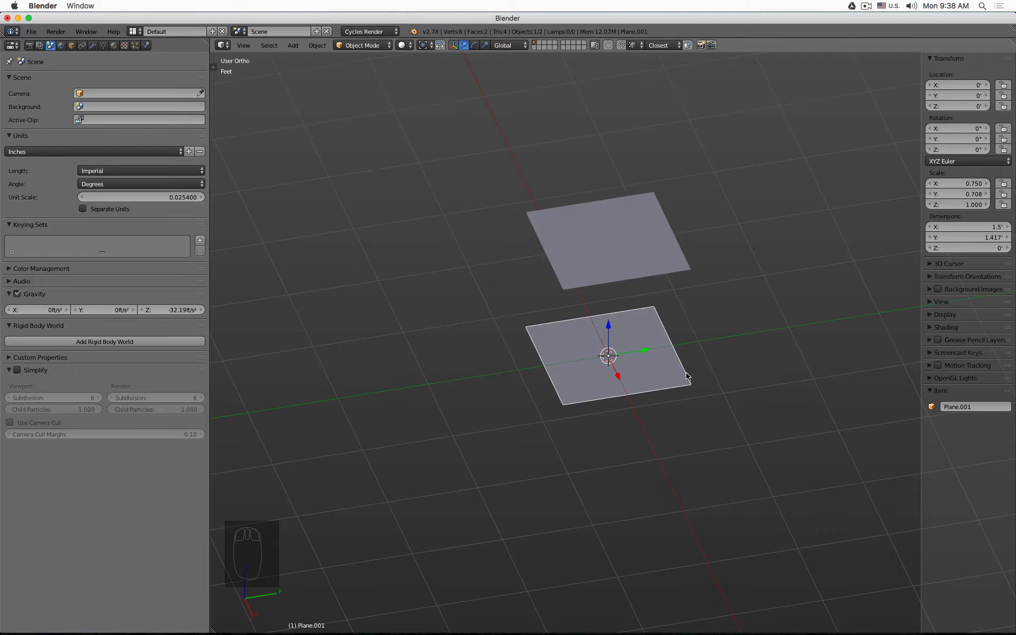
middle_drag(604, 421, 579, 363)
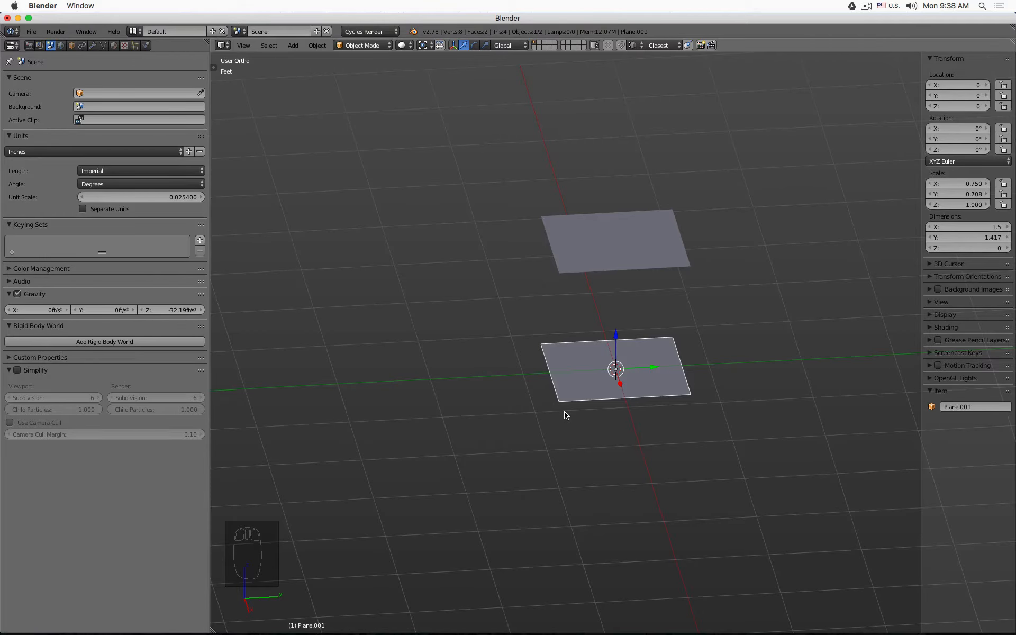
- Duplicate the upper plane and slide the copy along Y about 1.8 ft beside it
click(600, 243)
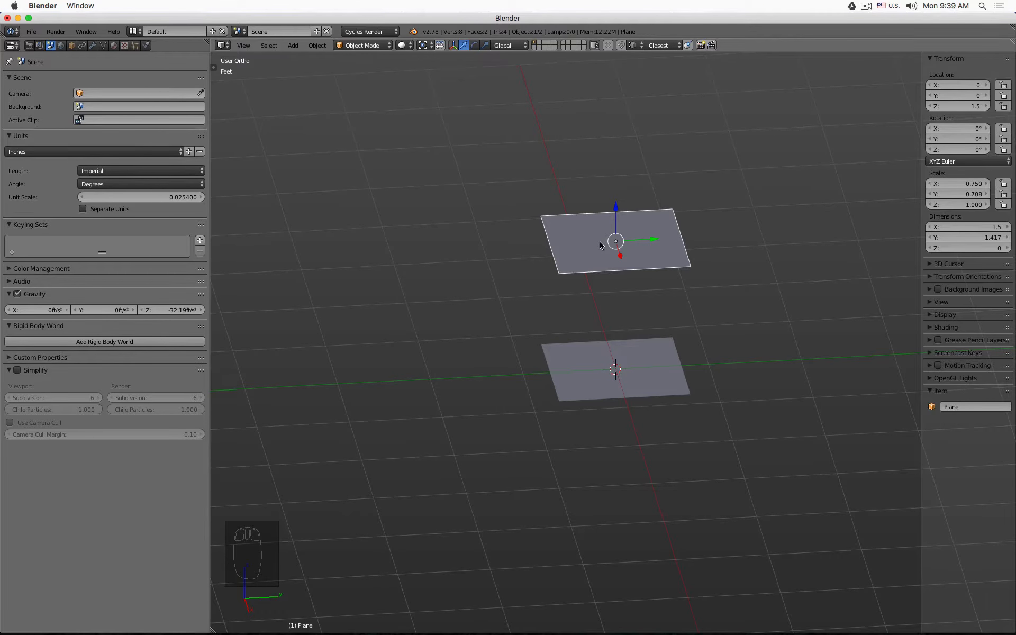
shift+middle_drag(600, 244, 490, 260)
key(shift+d)
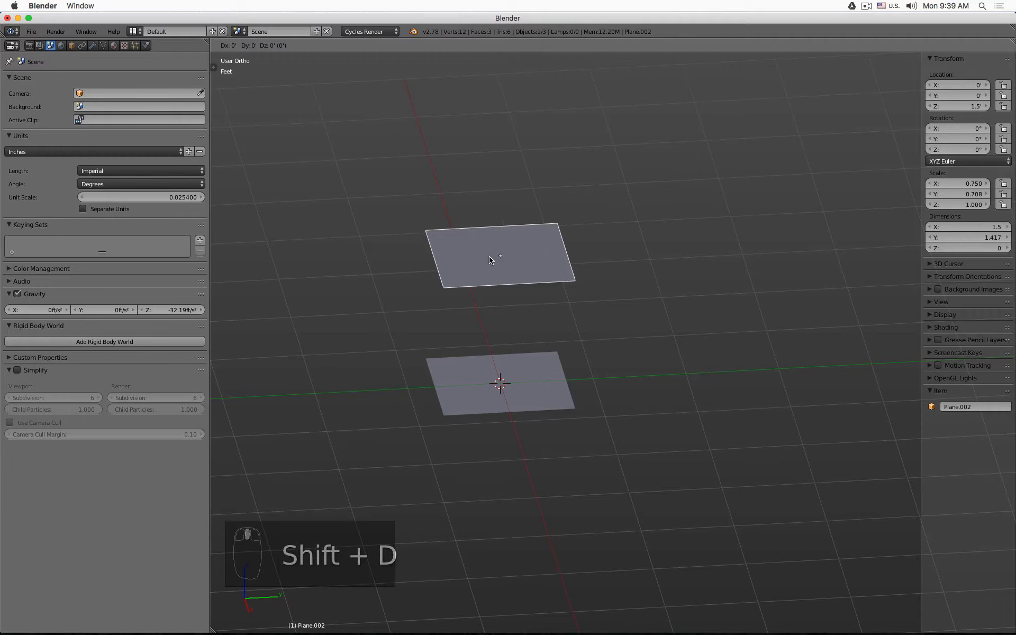
key(y)
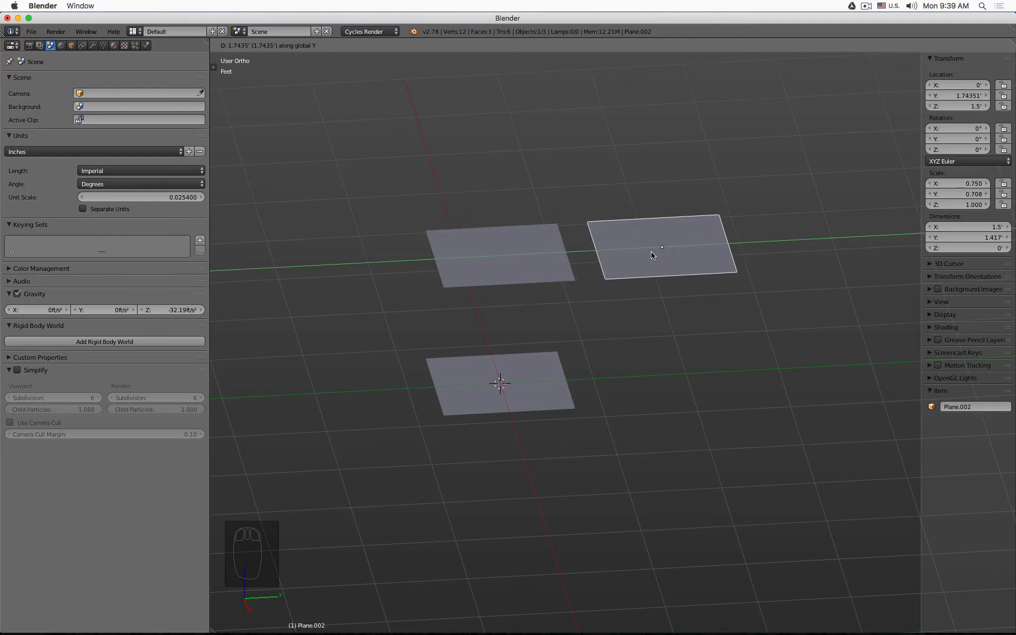
click(656, 257)
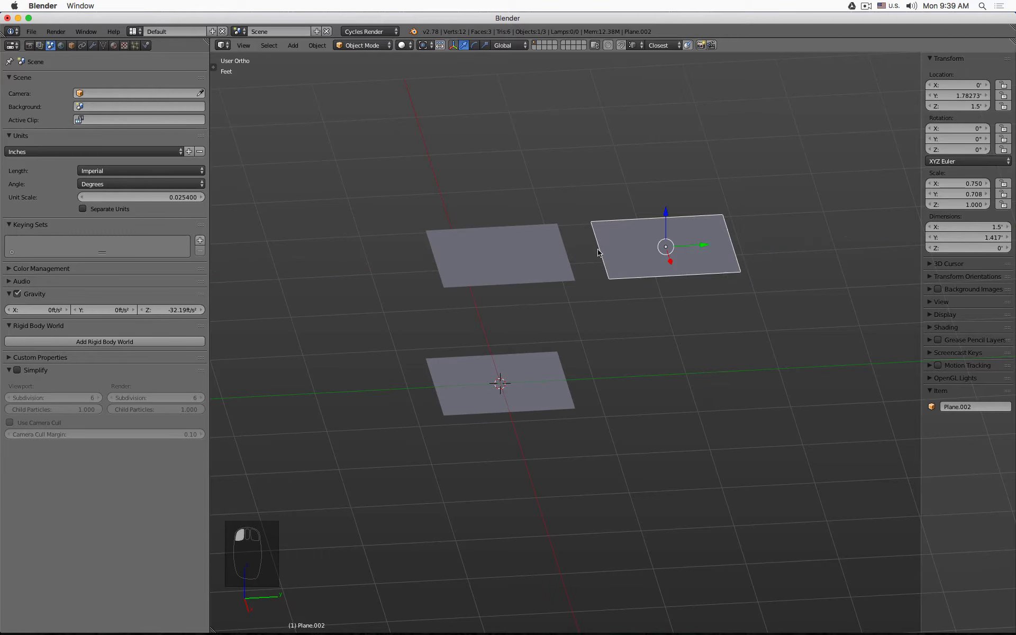
- Enter Edit Mode on the new copy and select its edge nearest the upper plane
key(Tab)
click(592, 223)
shift+click(607, 286)
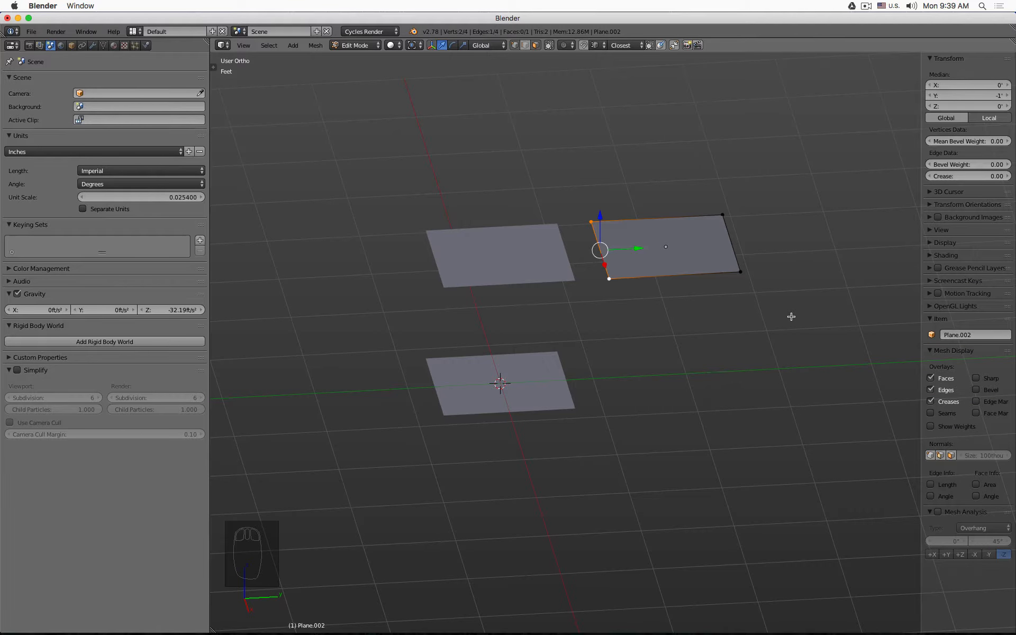
- Try snapping the selected edge to the 3D cursor and undo the snap
key(shift+s)
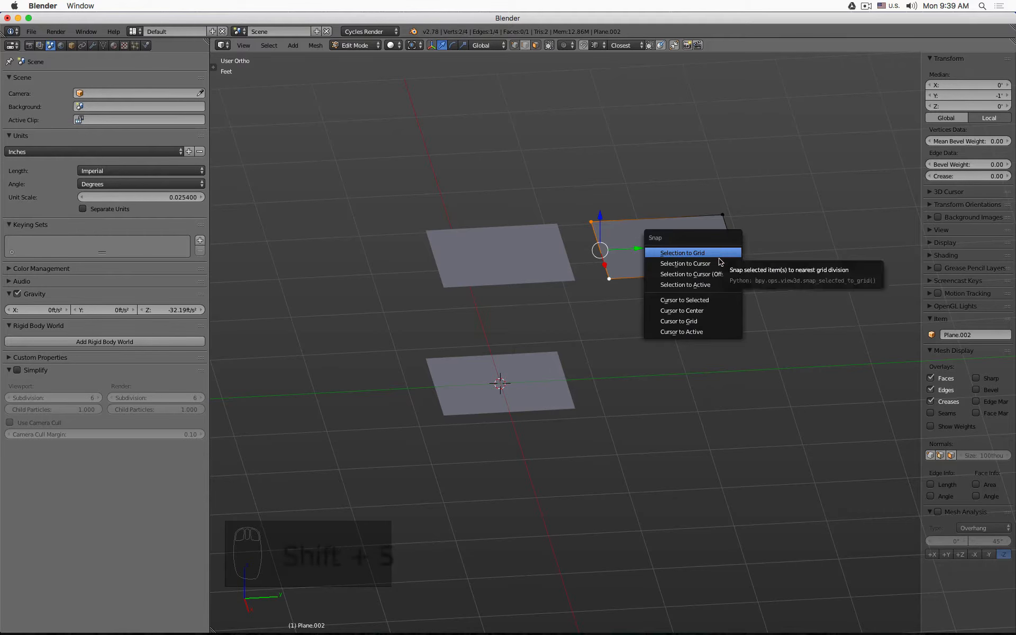
click(721, 264)
key(super+z)
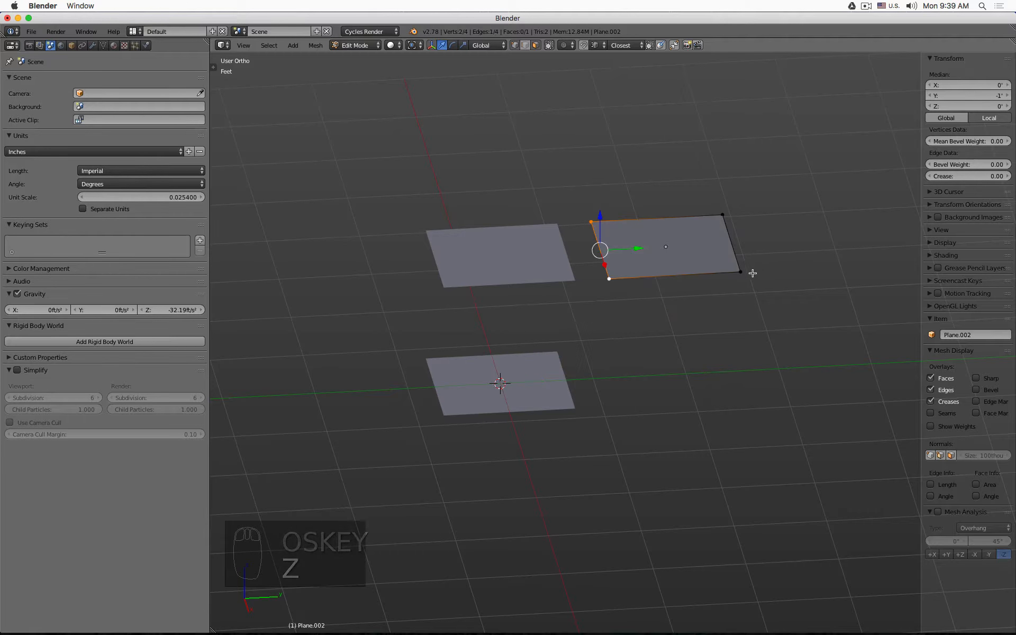
- Snap the 3D cursor to the selected edge and return to Object Mode
key(shift+s)
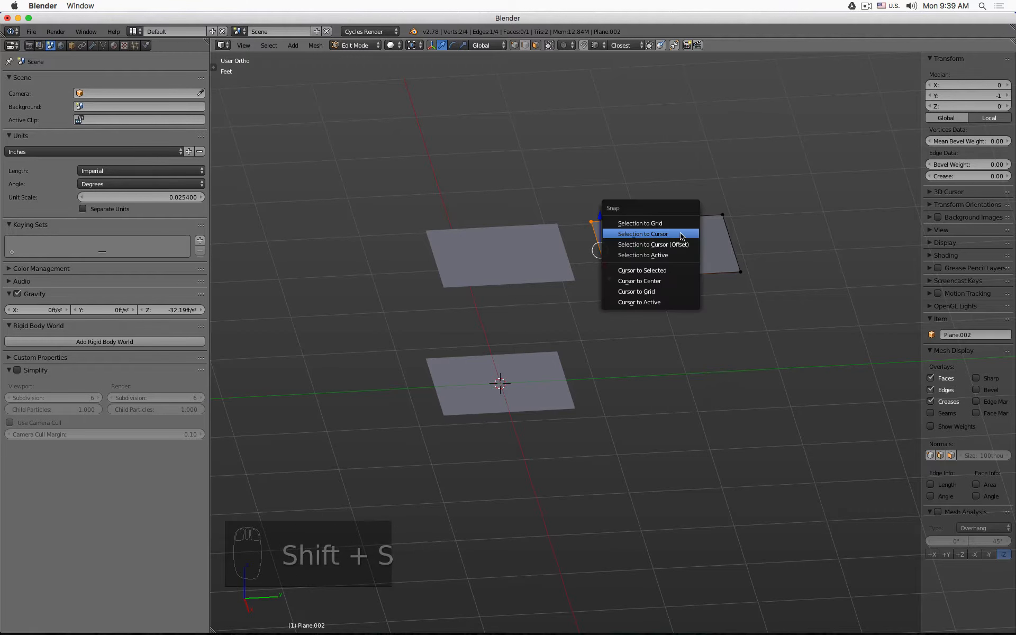
click(683, 272)
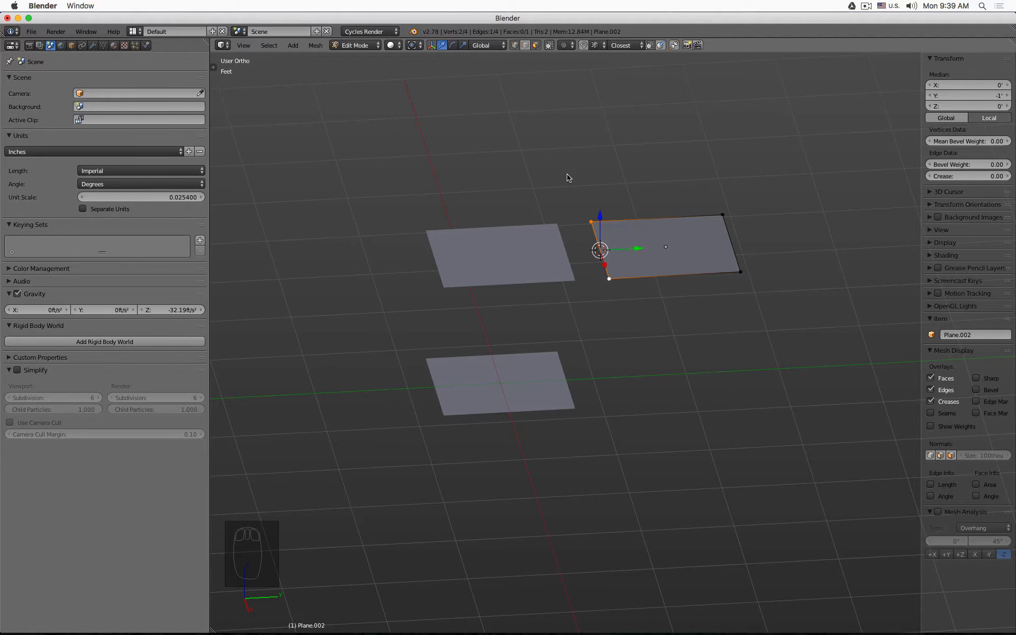
key(Tab)
- Set the copy's origin to the 3D cursor and lock its Z rotation
click(212, 67)
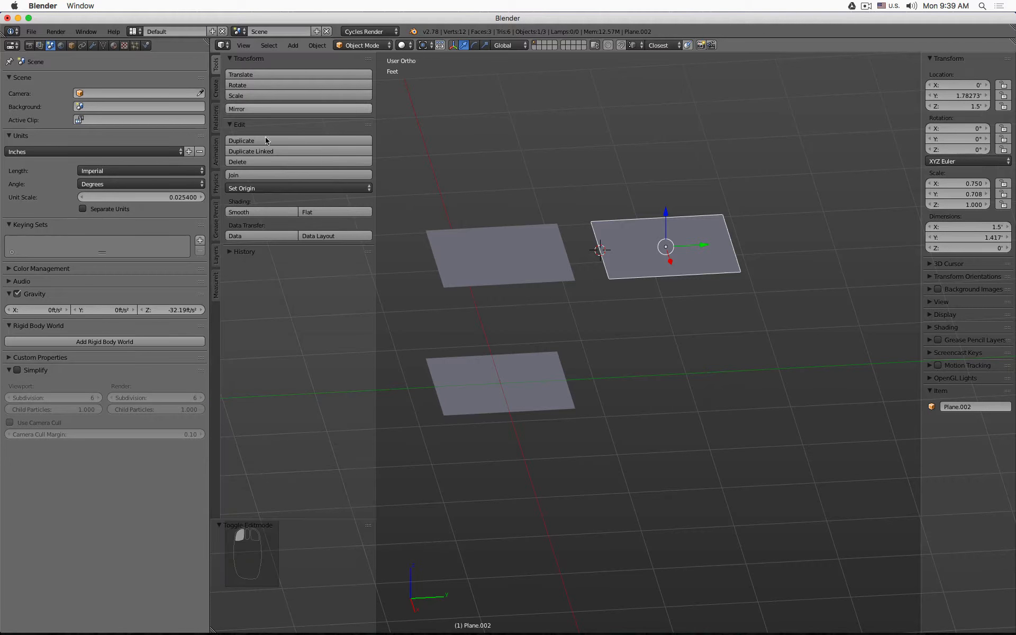
click(297, 188)
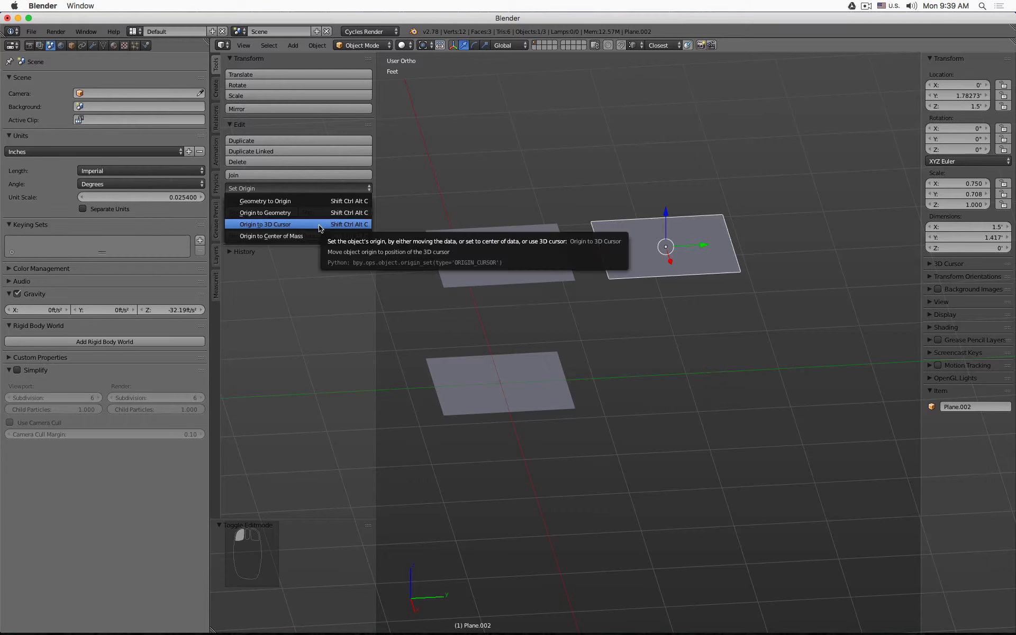
click(319, 227)
shift+scroll(672, 284, left, 2)
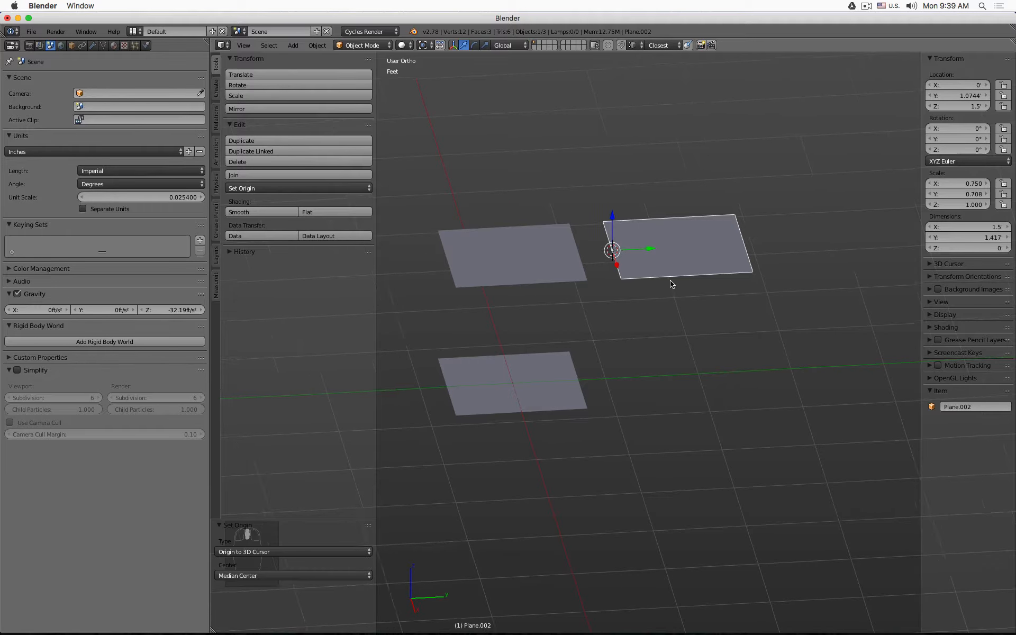
shift+middle_drag(671, 284, 706, 282)
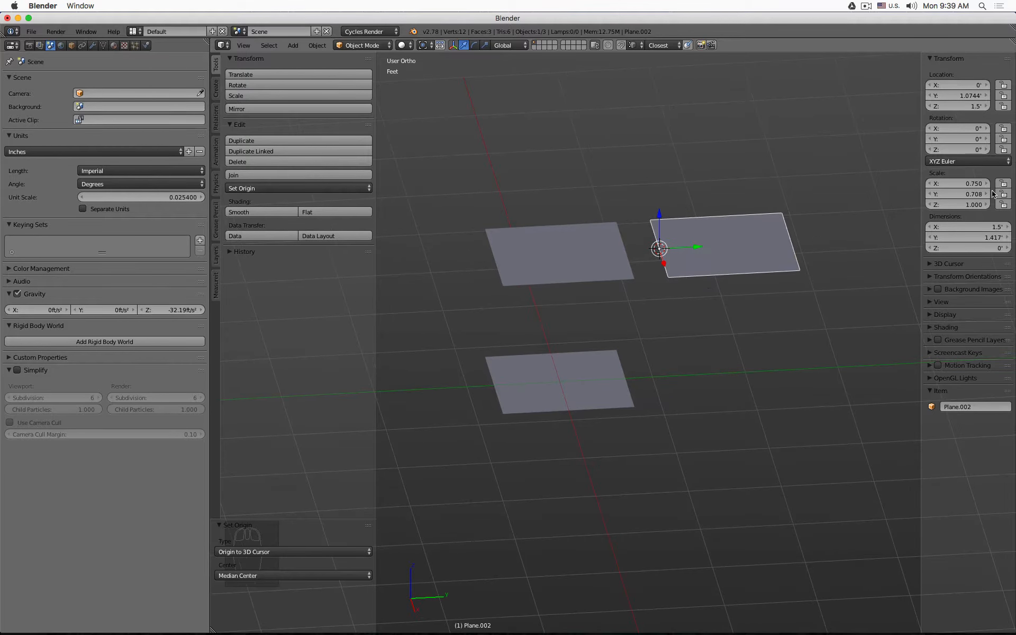
click(1004, 149)
key(r)
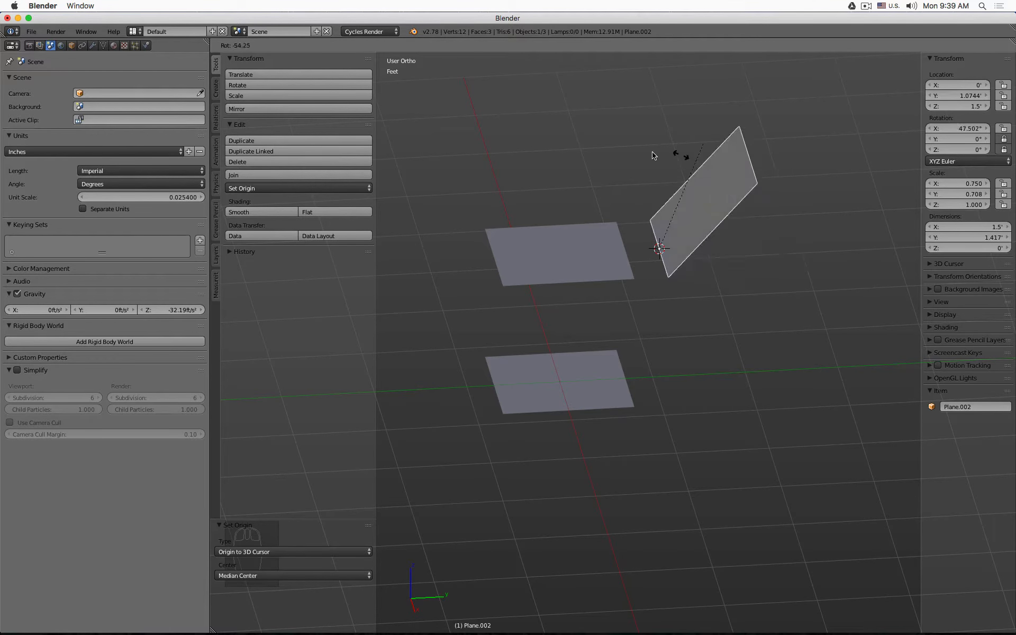
key(Escape)
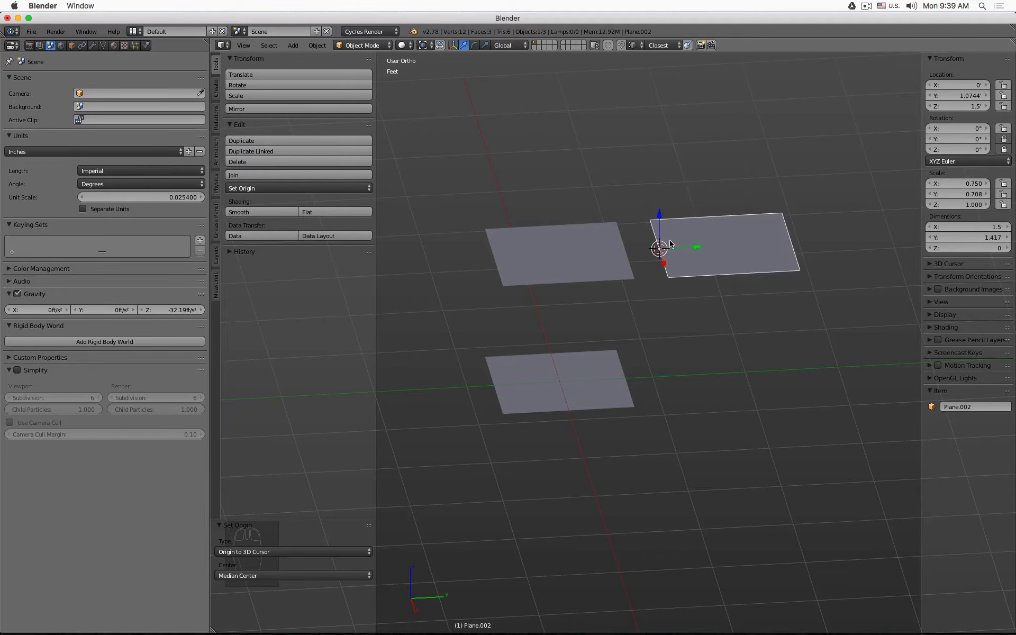
key(t)
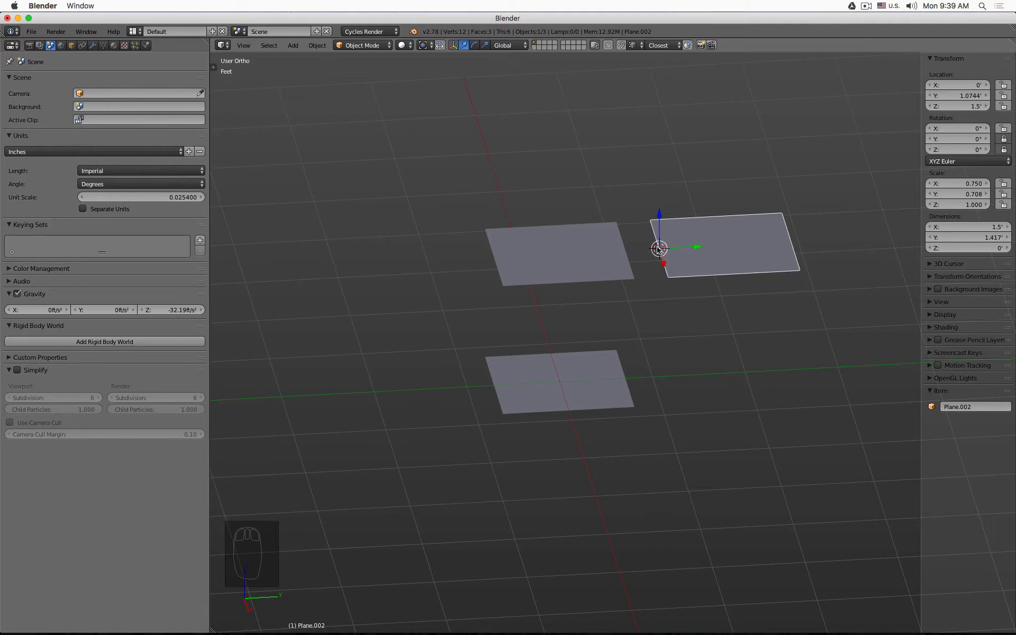
- Move the copy to Y 8.5 inches against the seat plane and tilt it about 50° around X as a backrest
drag(692, 249, 616, 229)
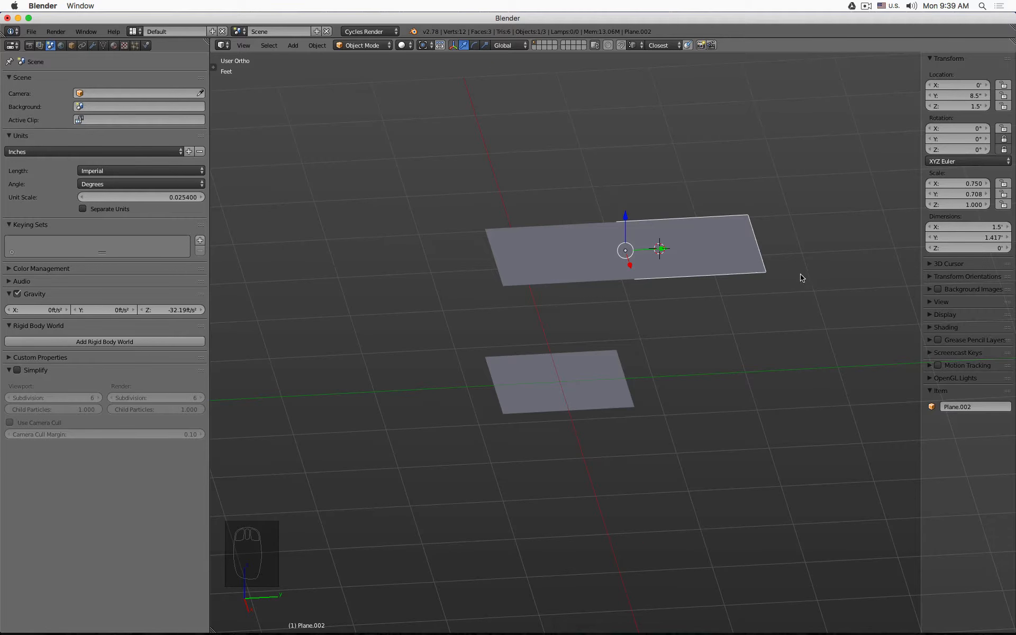
key(r)
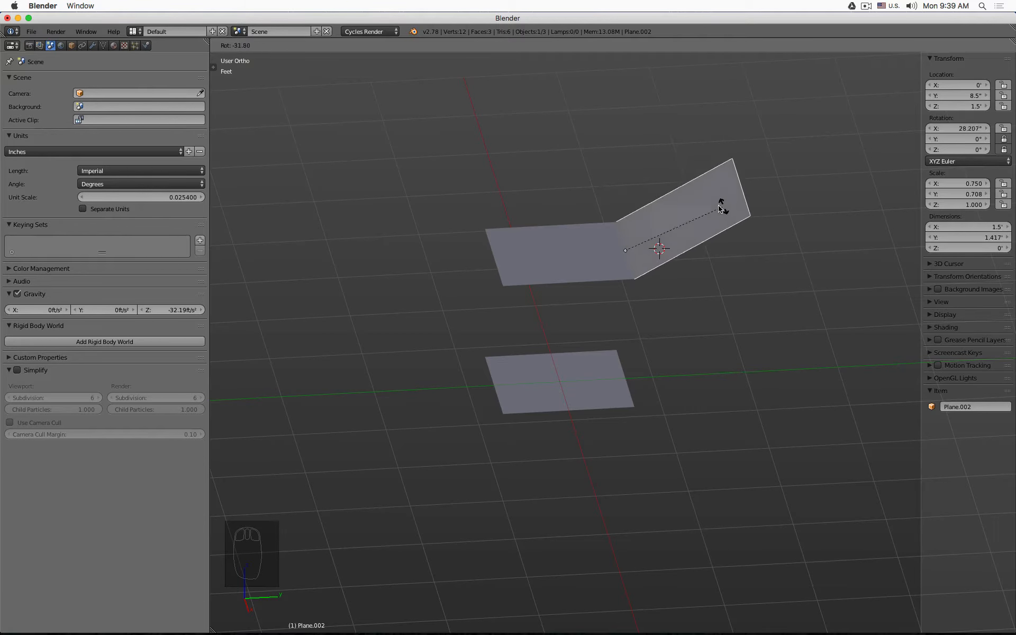
click(678, 193)
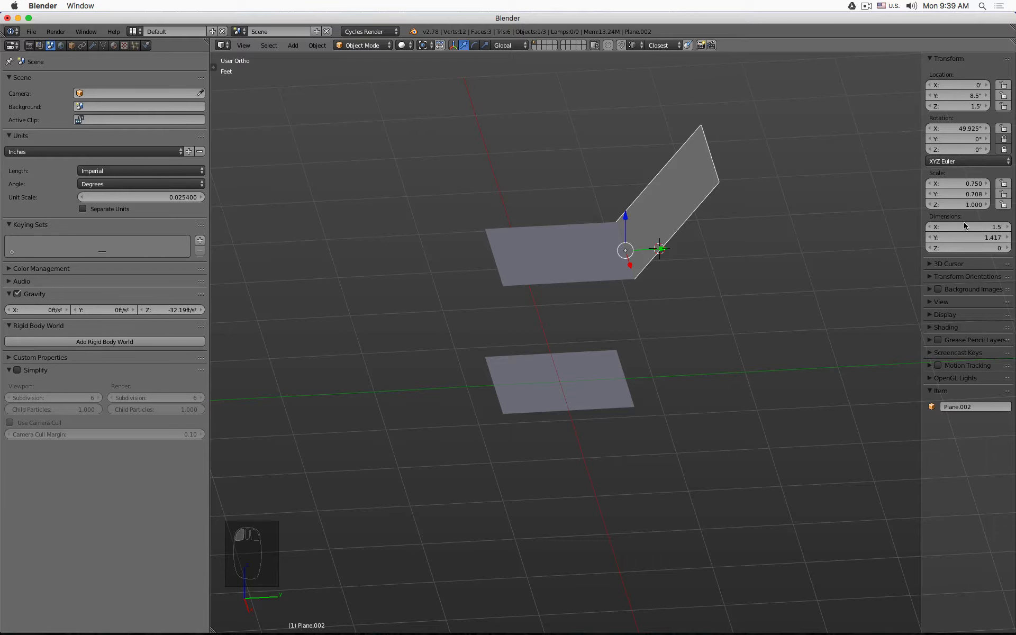
- Try rotating the backrest's whole mesh around X in Edit Mode, and undo the rotation
key(Tab)
key(a)
key(a)
key(a)
key(a)
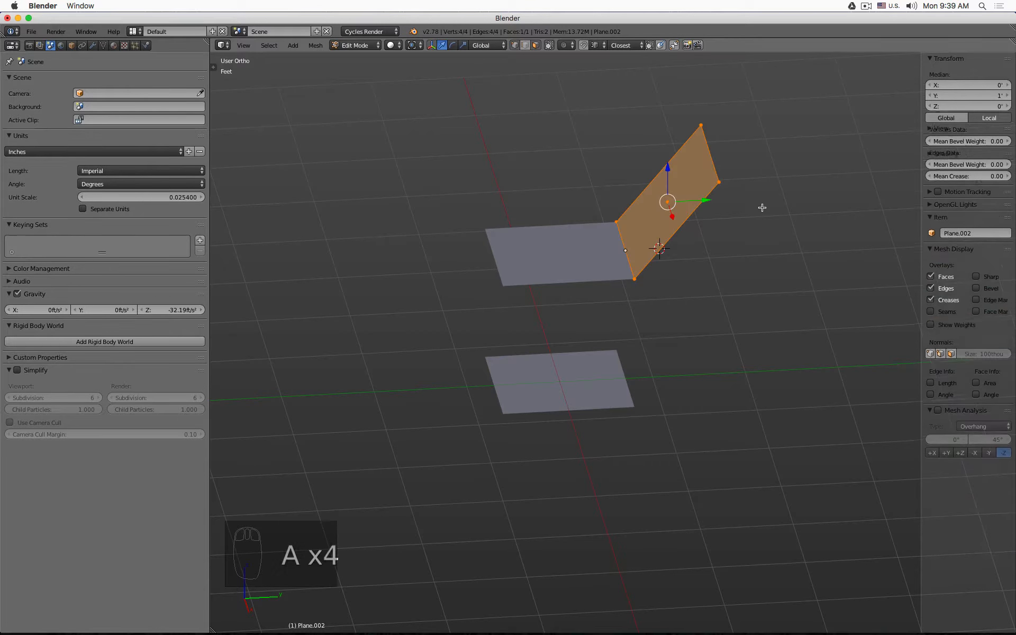
key(r)
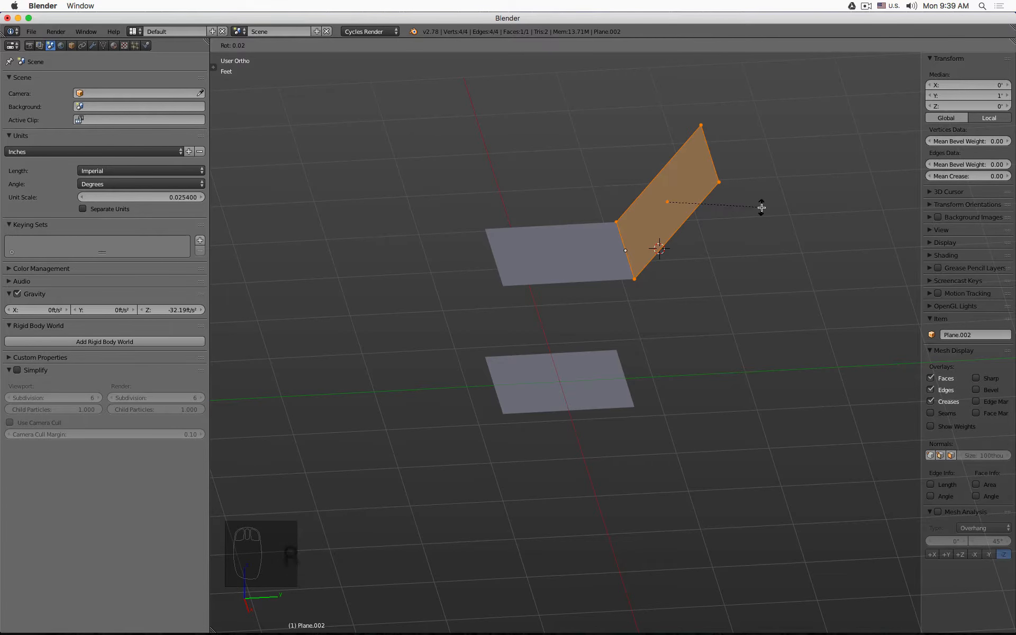
key(x)
click(765, 354)
key(Tab)
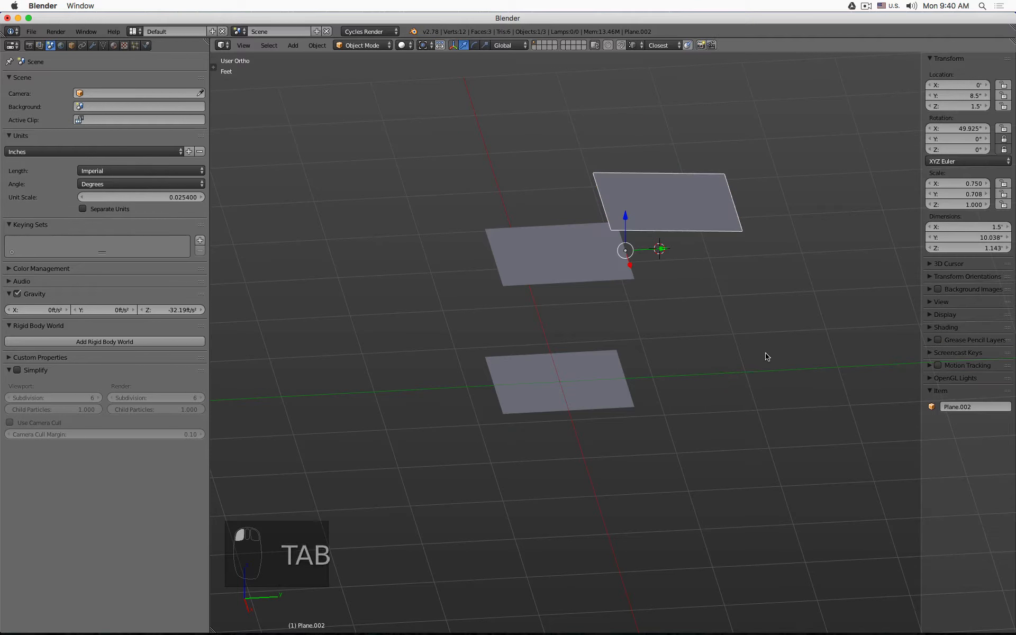
key(super+z)
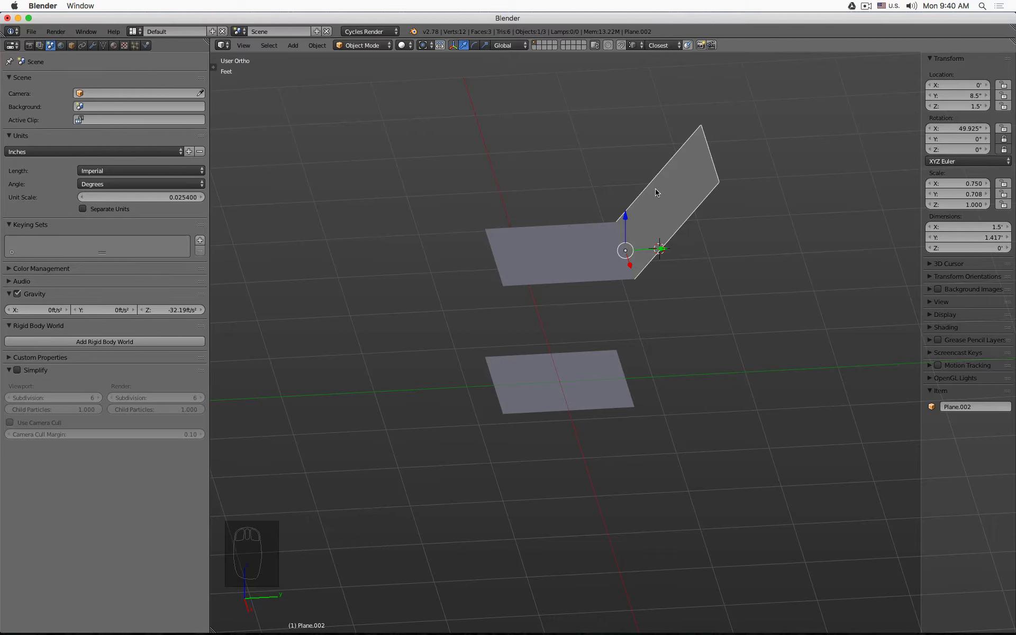
- From the side view in wireframe, rotate the backrest upright by setting its X rotation to 90°
key(KP_1)
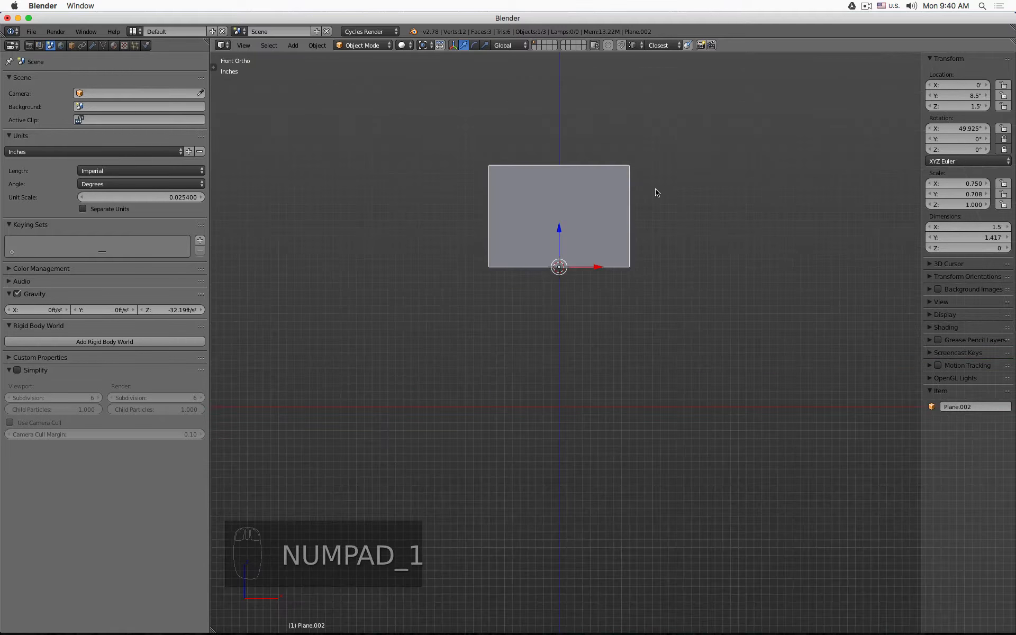
key(KP_3)
key(z)
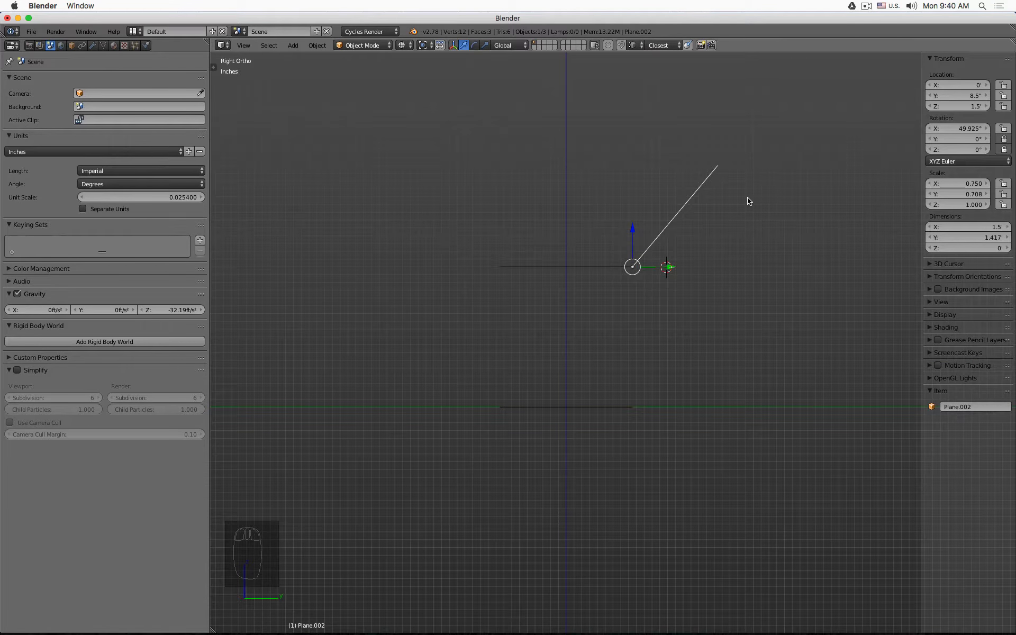
key(r)
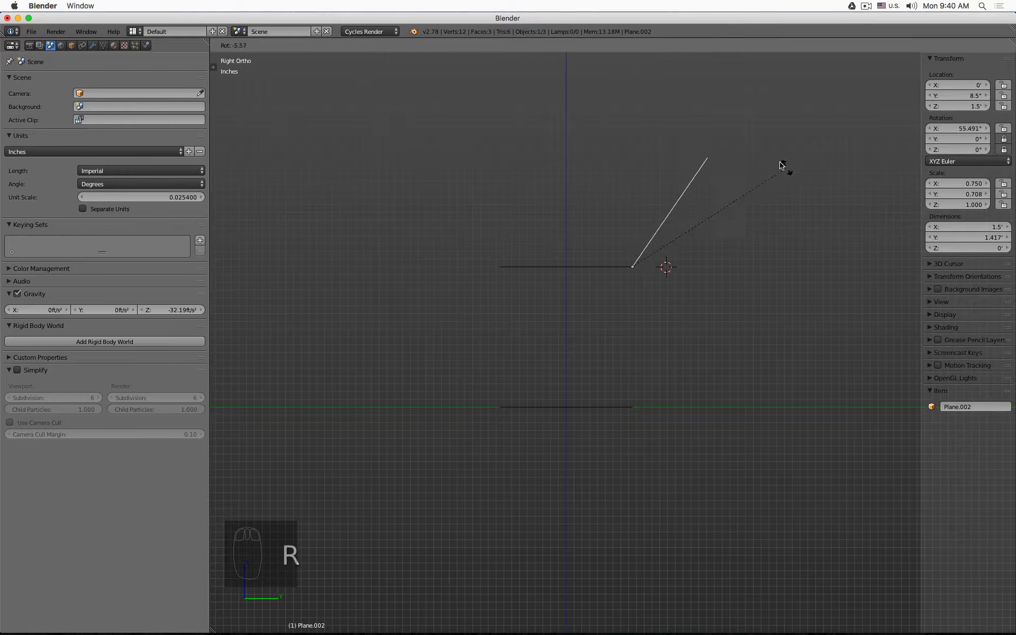
click(723, 131)
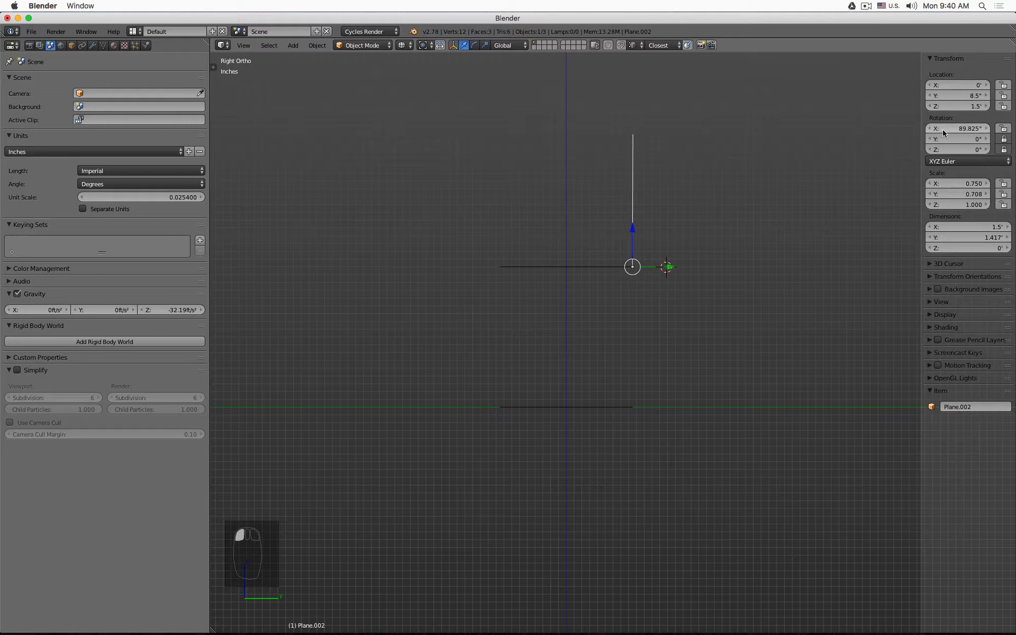
click(960, 129)
text(90)
key(Return)
- Apply the backrest's rotation and tilt it back by setting its X rotation to -10°
click(325, 46)
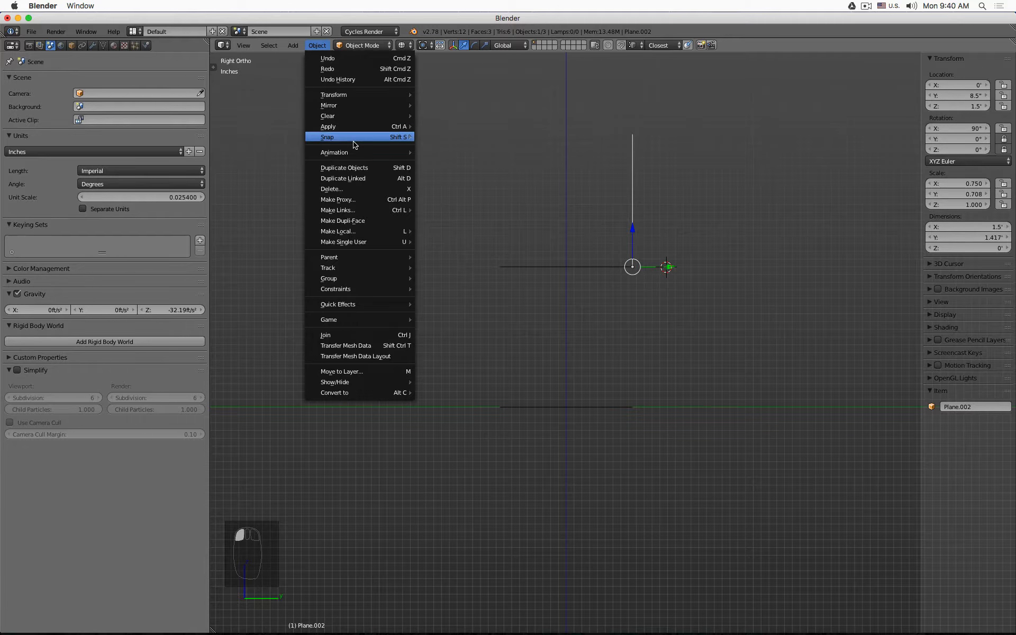
mouse_move(354, 129)
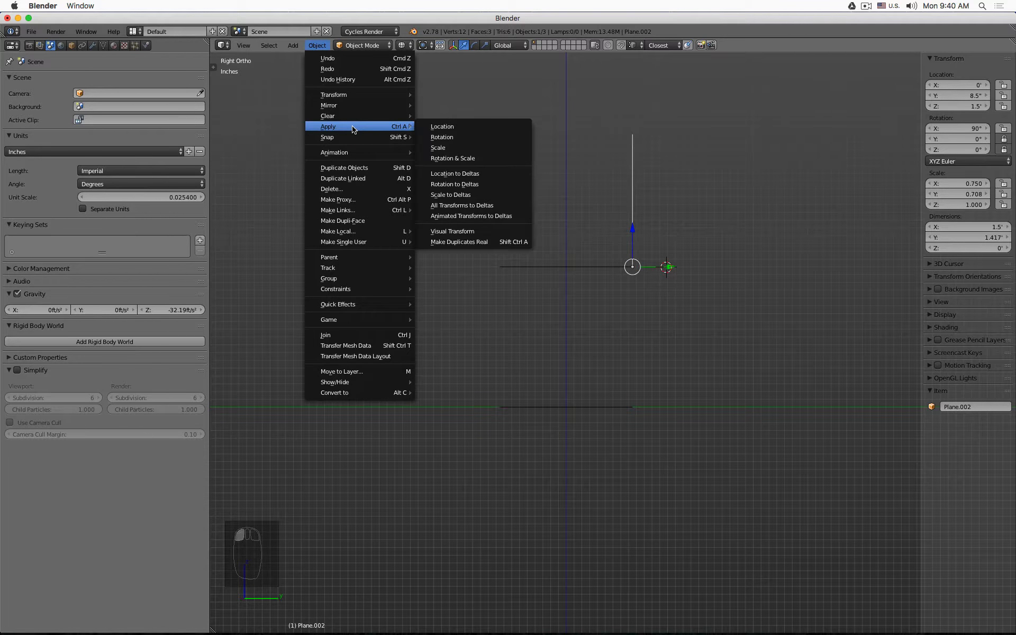
click(475, 137)
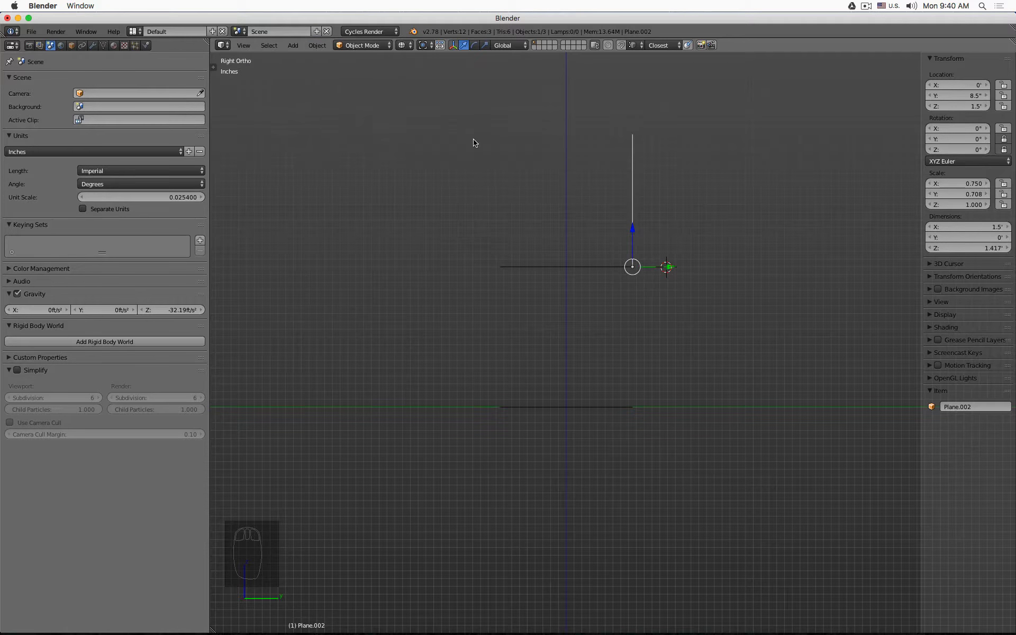
key(r)
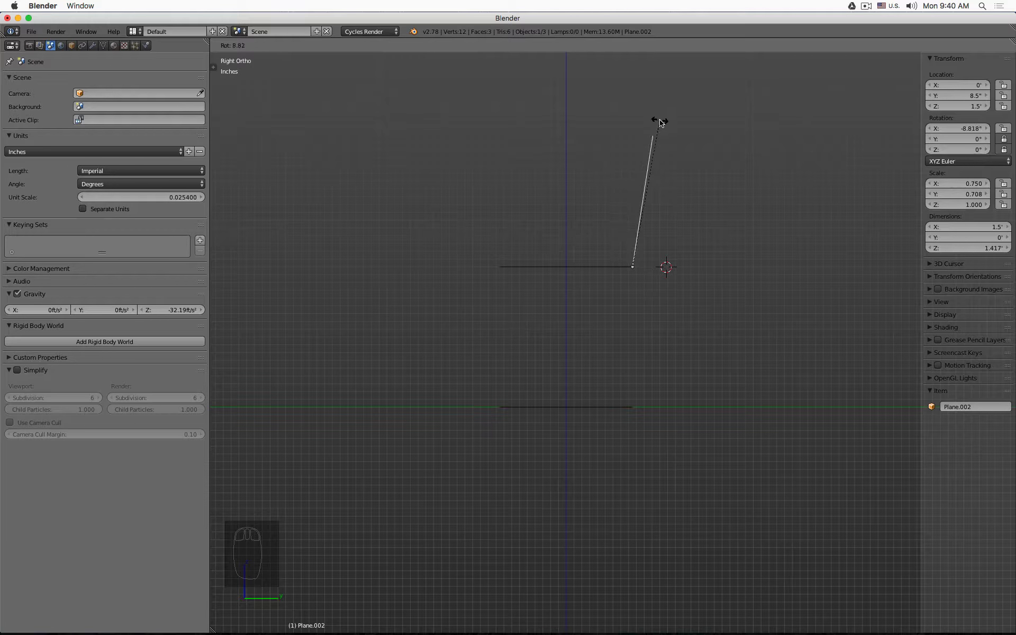
click(662, 122)
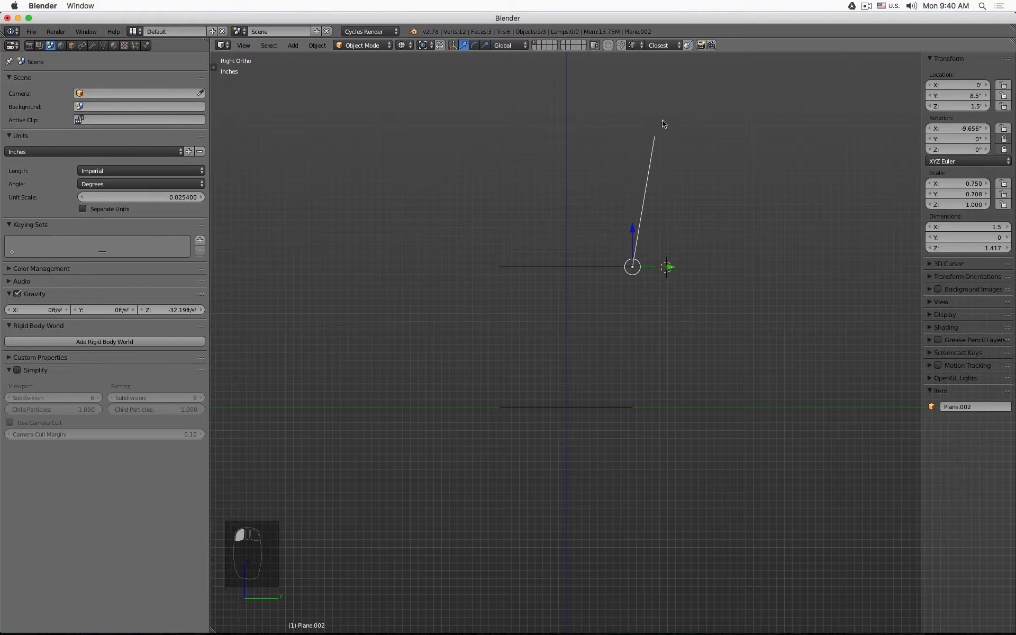
click(953, 128)
text(-10)
key(Return)
mouse_move(655, 253)
middle_down()
mouse_move(657, 275)
mouse_move(705, 304)
mouse_move(783, 313)
mouse_move(846, 279)
mouse_move(644, 304)
mouse_move(633, 385)
mouse_move(511, 284)
mouse_move(712, 329)
mouse_move(700, 325)
middle_up()
key(z)
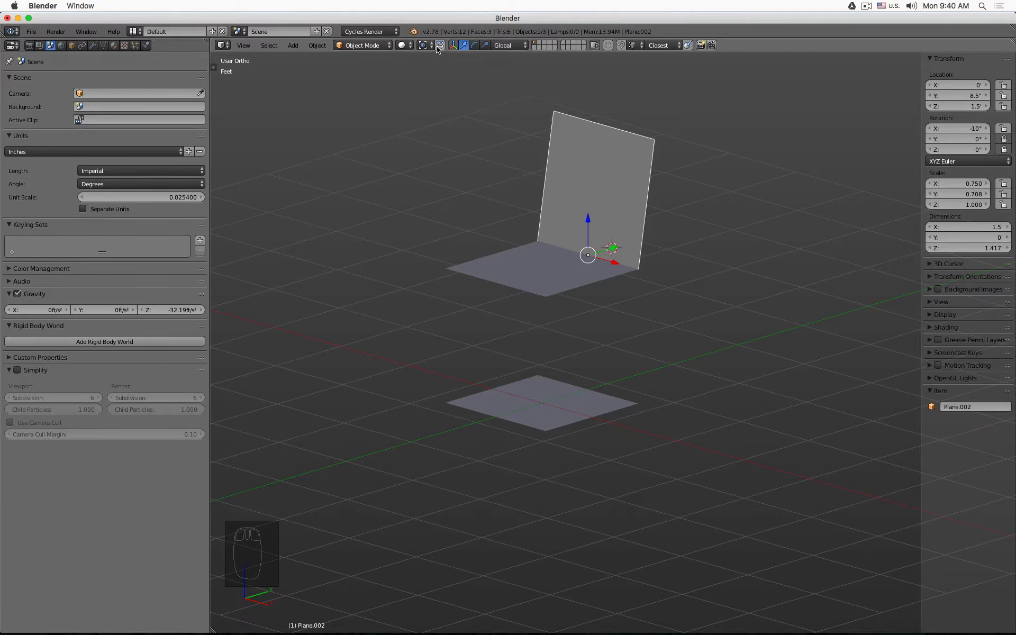
- Search the add-ons in User Preferences for layer and check the Layer Management add-on is enabled
click(32, 32)
click(53, 149)
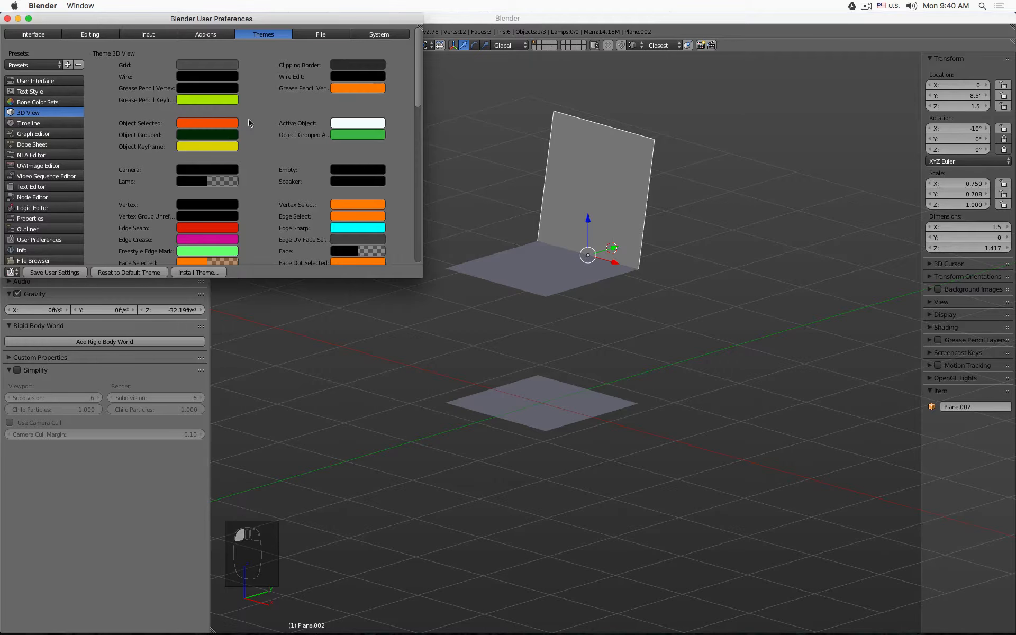
click(205, 35)
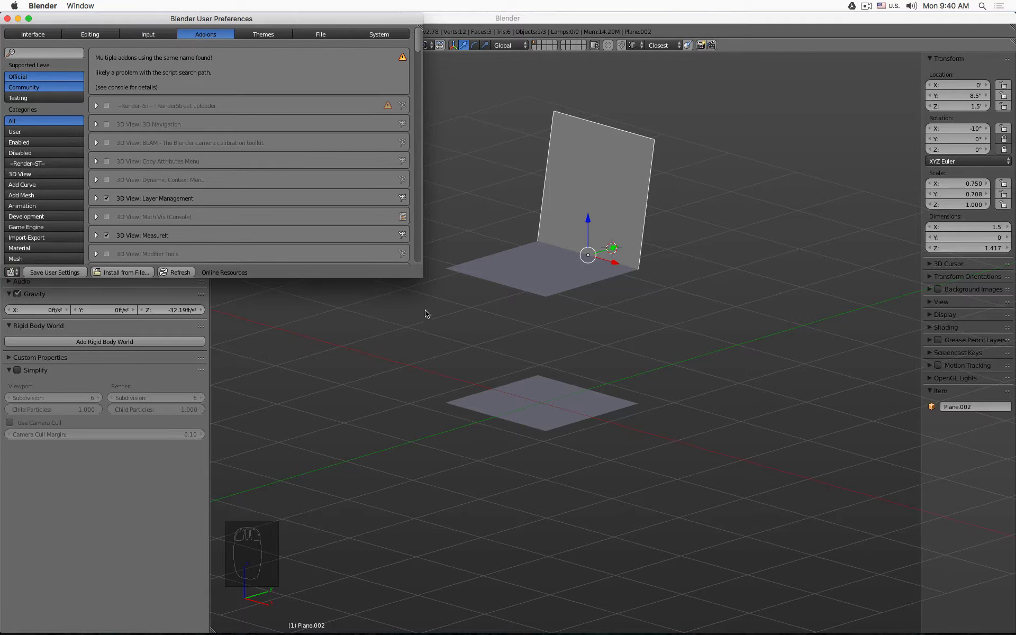
click(48, 51)
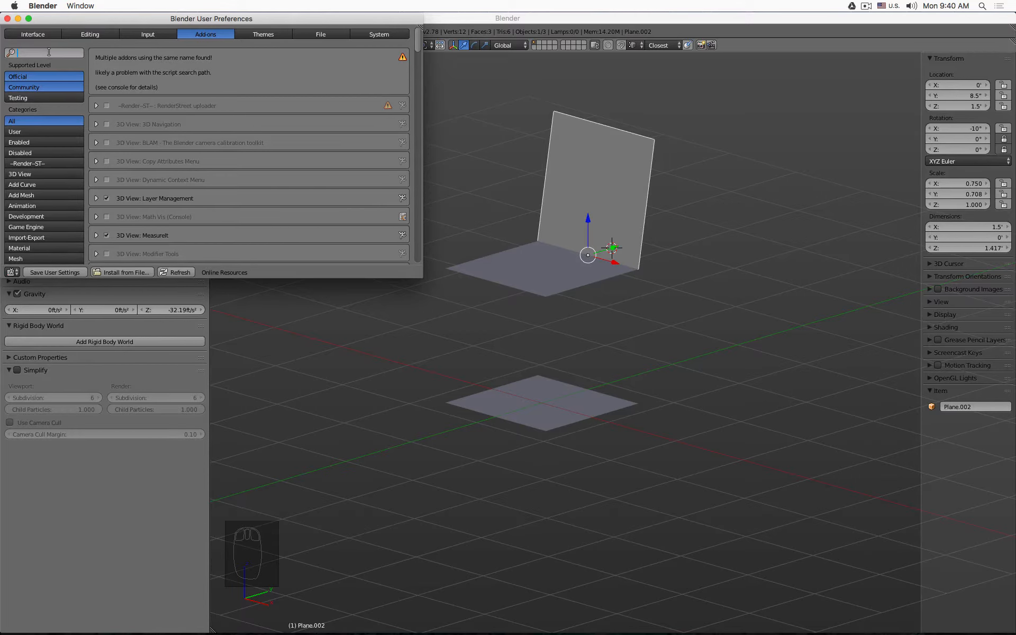
text(layer)
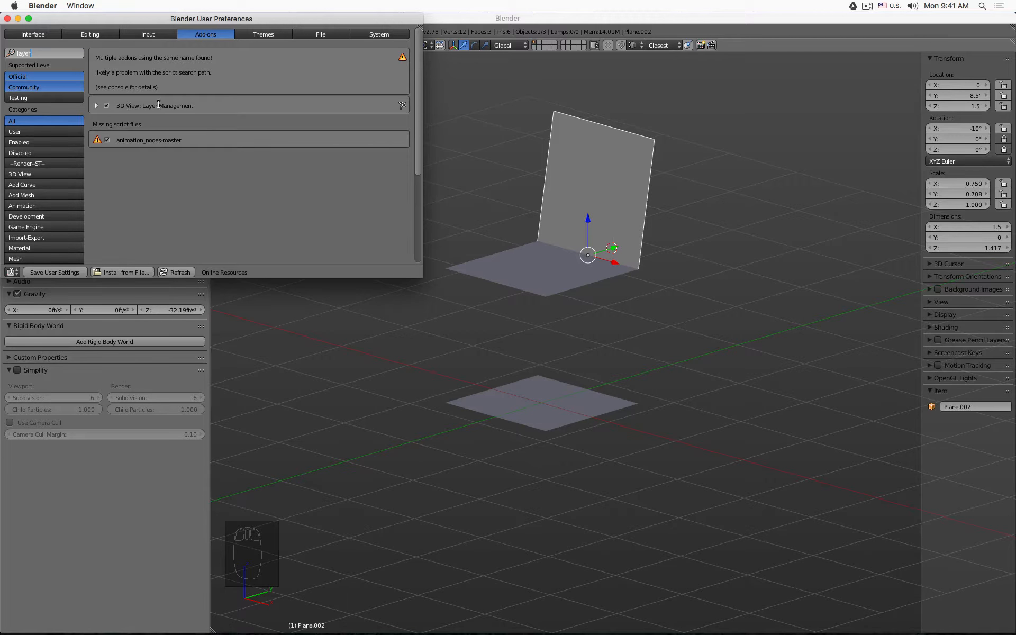
key(Return)
click(97, 106)
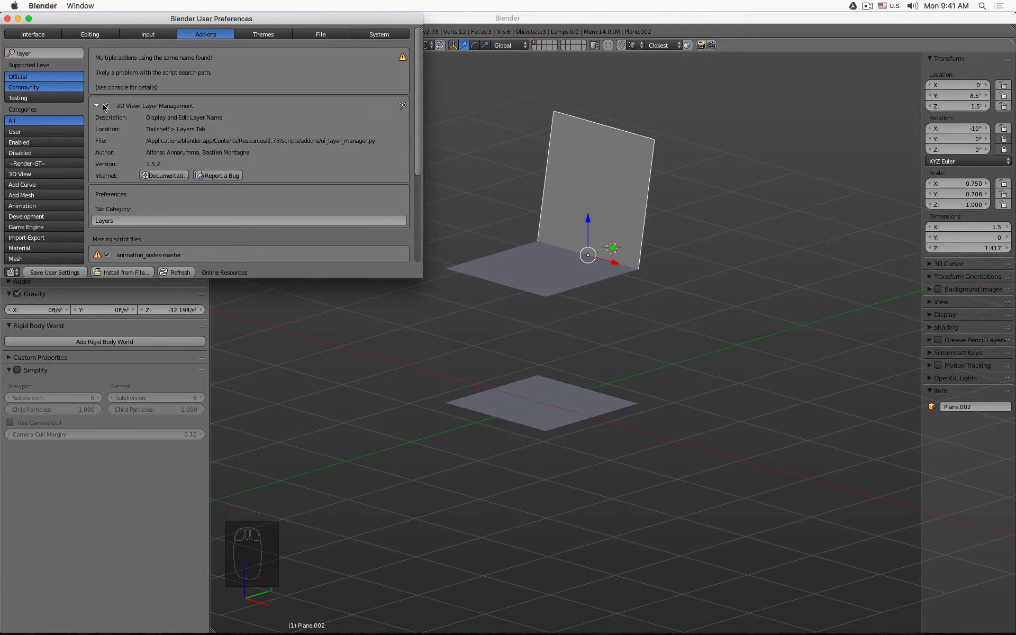
click(106, 106)
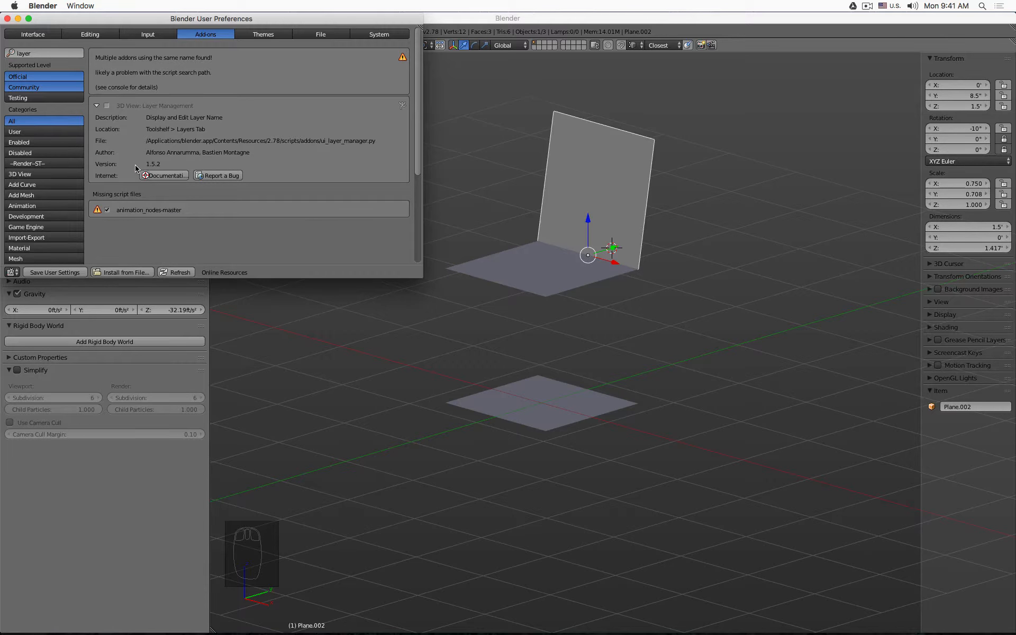
click(107, 105)
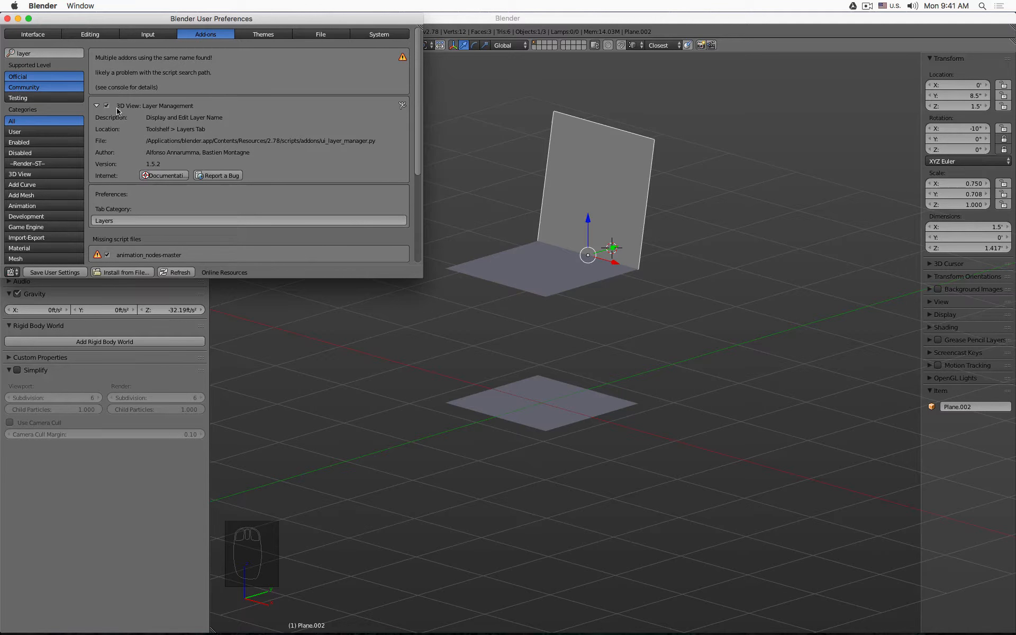
click(7, 19)
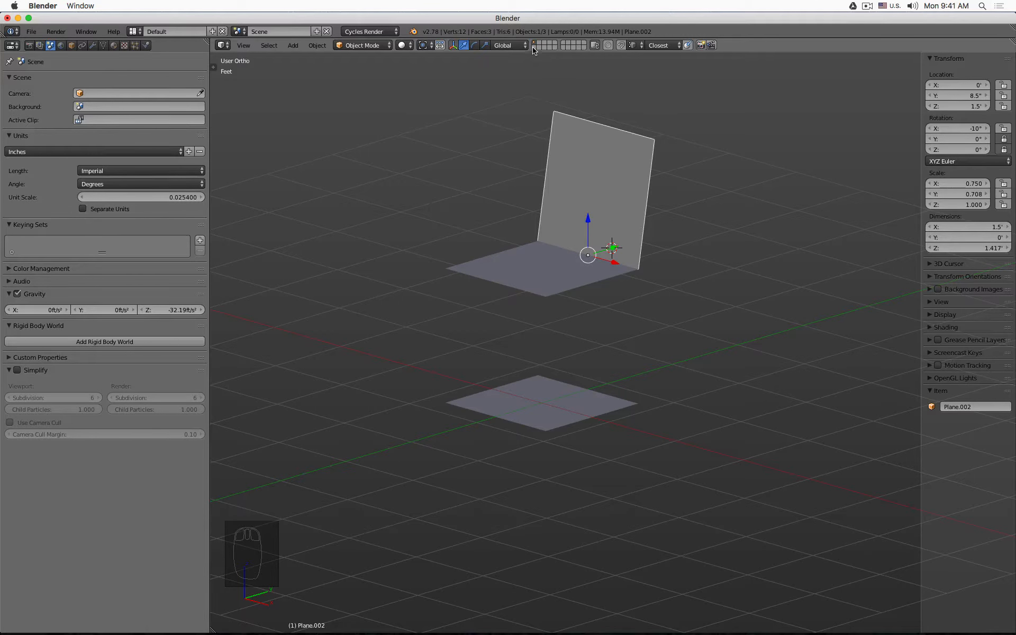
- Open the tool shelf's Layers tab and expand the Layer Management panel
click(216, 64)
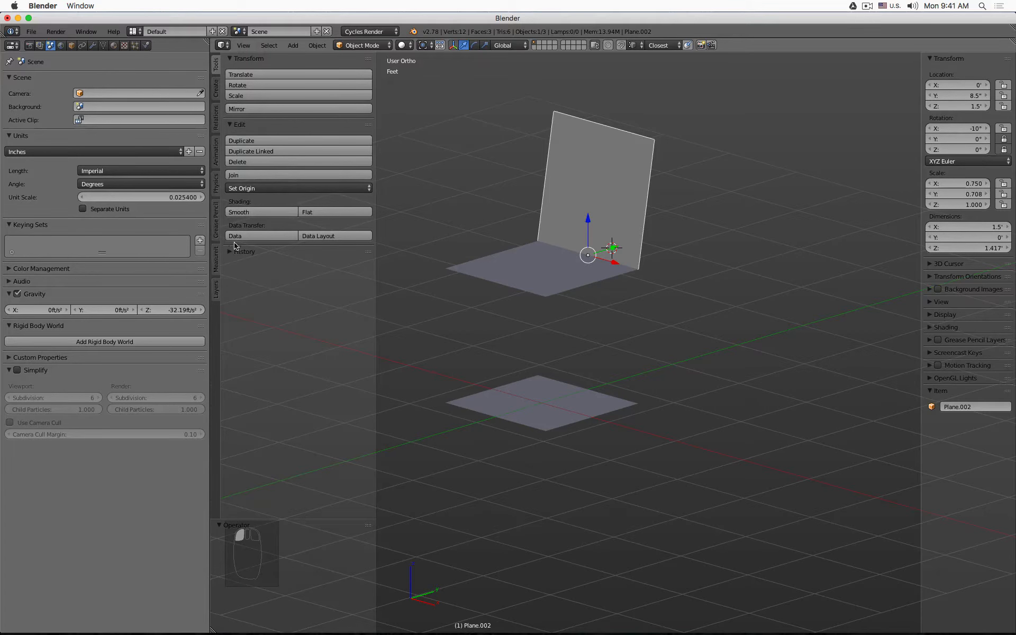
click(217, 287)
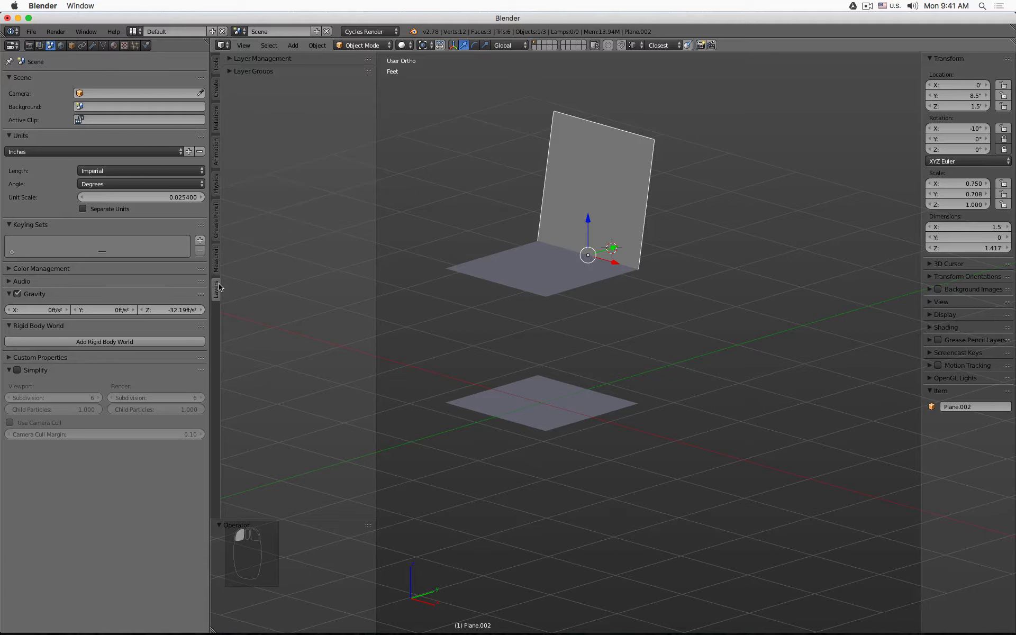
click(231, 72)
click(231, 58)
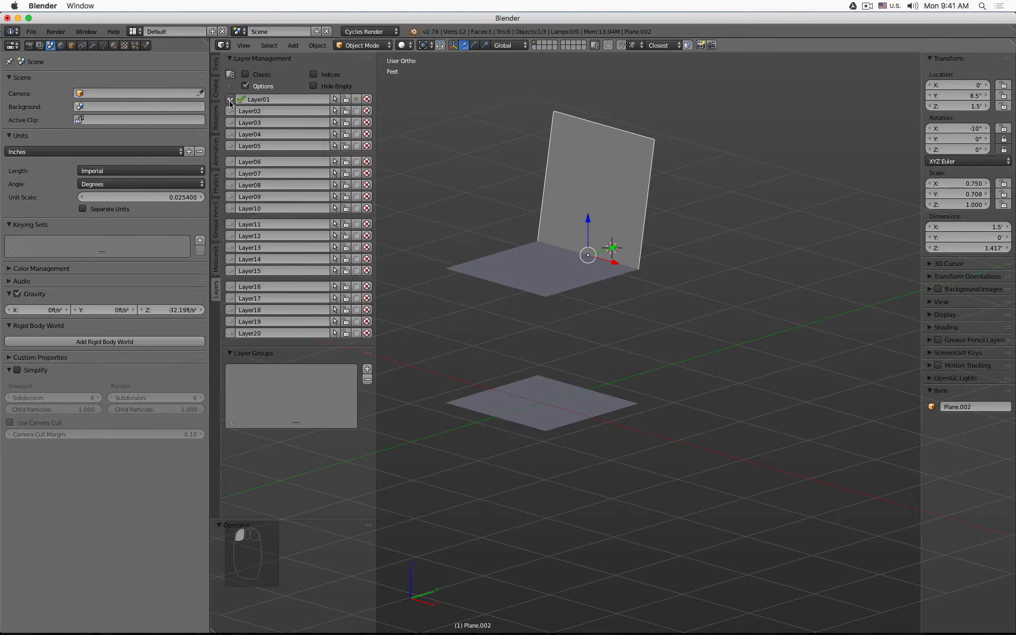
click(229, 354)
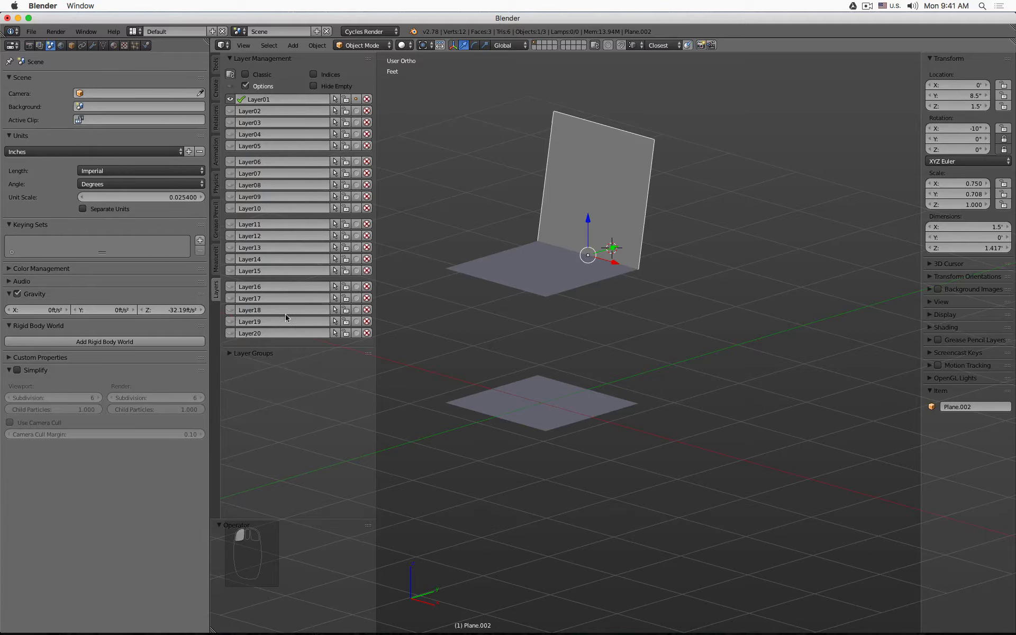
- Rename Layer01 to Chair Proportion
double_click(275, 100)
text(Chaor)
key(BackSpace)
key(BackSpace)
text(ir)
key(Return)
- Select all objects on the Chair Proportion layer using its layer controls
click(346, 100)
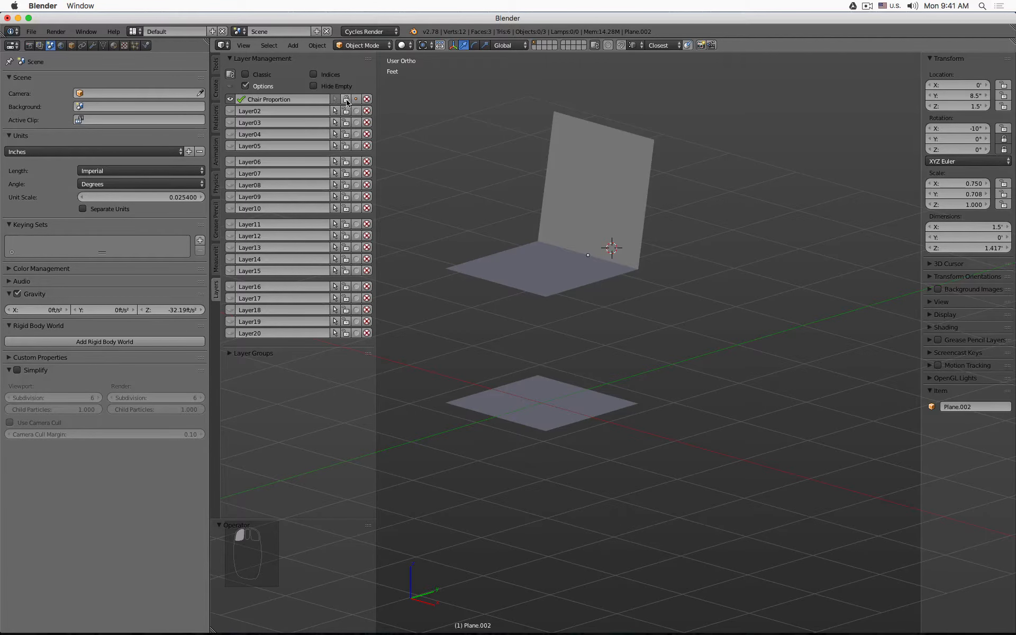
click(347, 100)
click(356, 101)
click(335, 100)
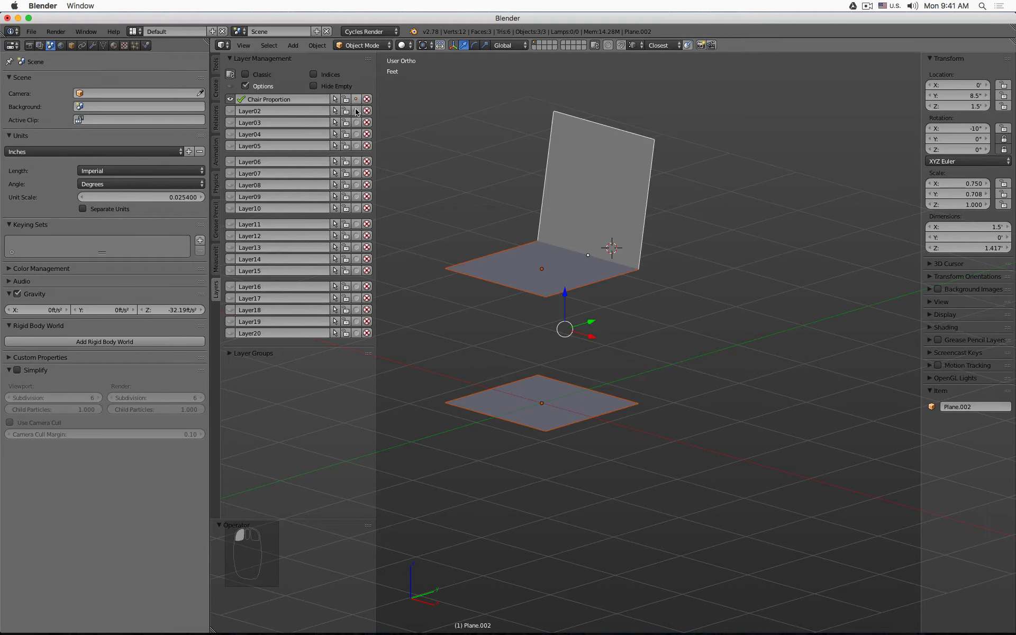
- Toggle the Chair Proportion layer's visibility off and back on
click(357, 111)
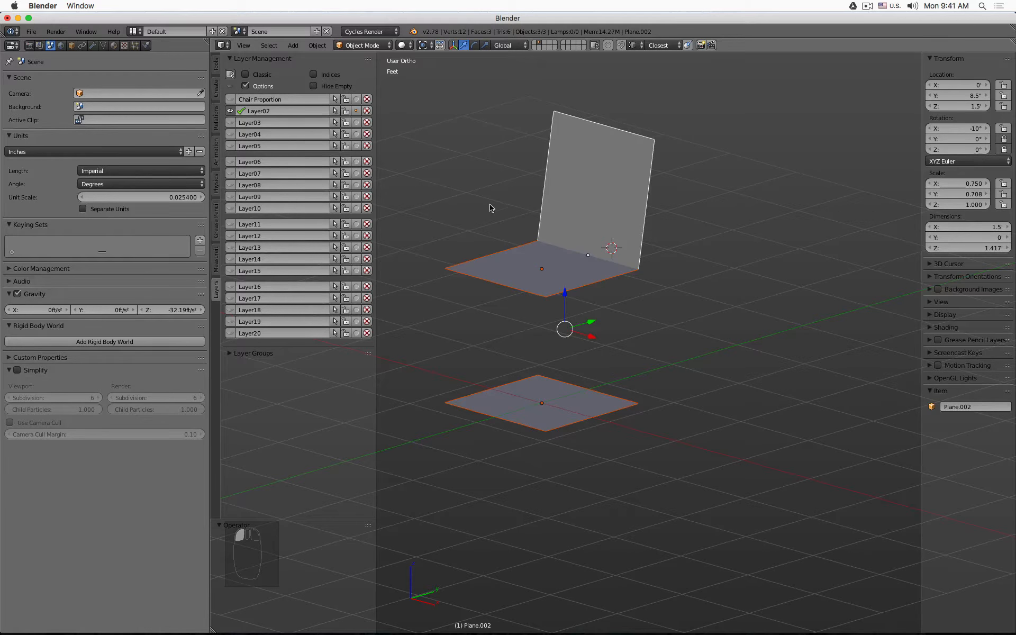
click(356, 99)
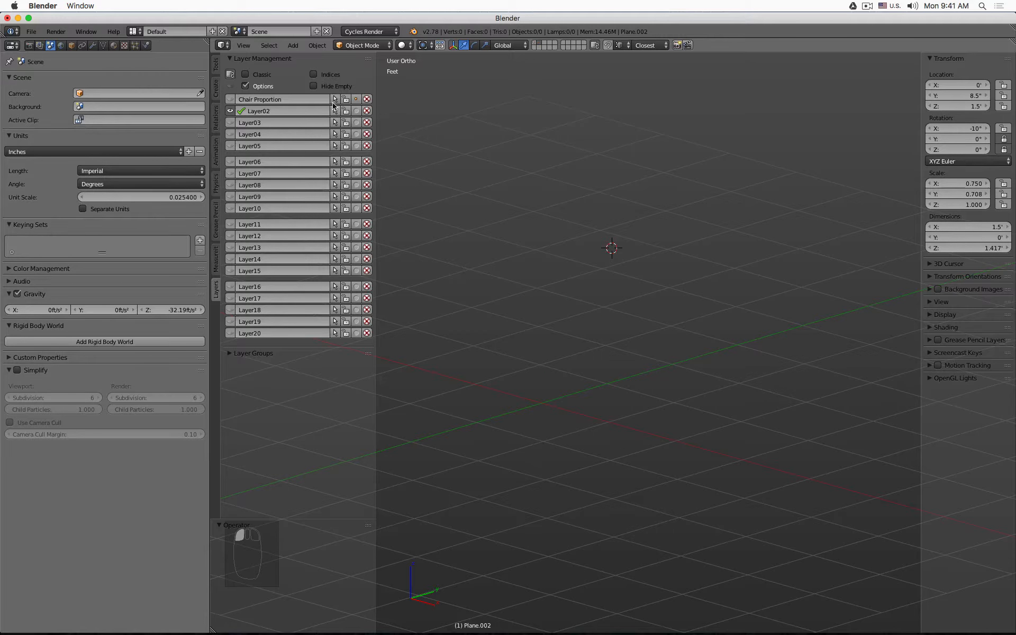
click(231, 99)
click(231, 99)
click(230, 99)
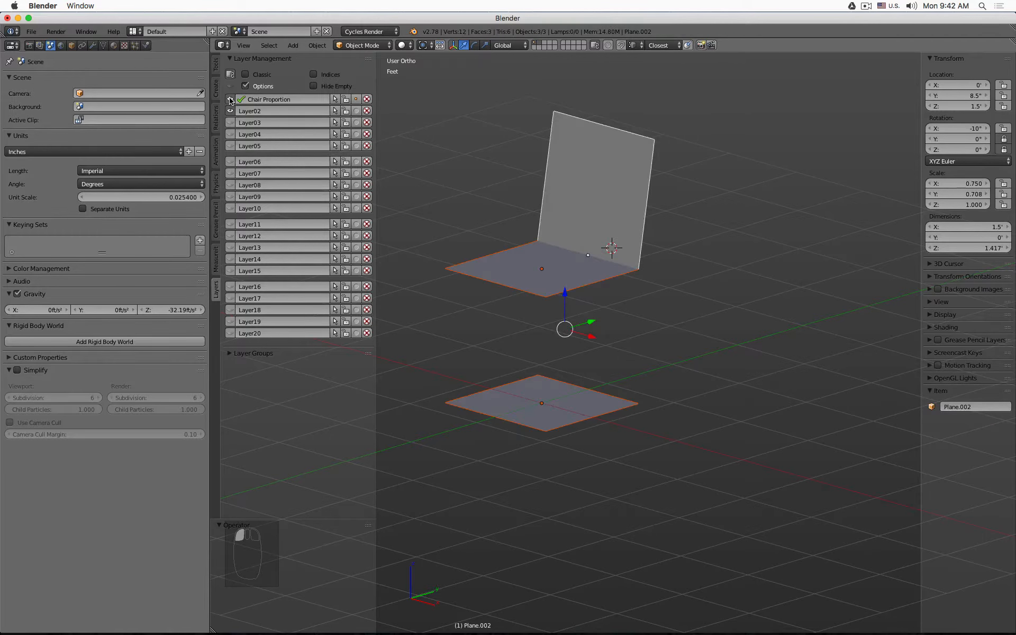
click(231, 99)
click(231, 99)
click(537, 43)
shift+click(535, 43)
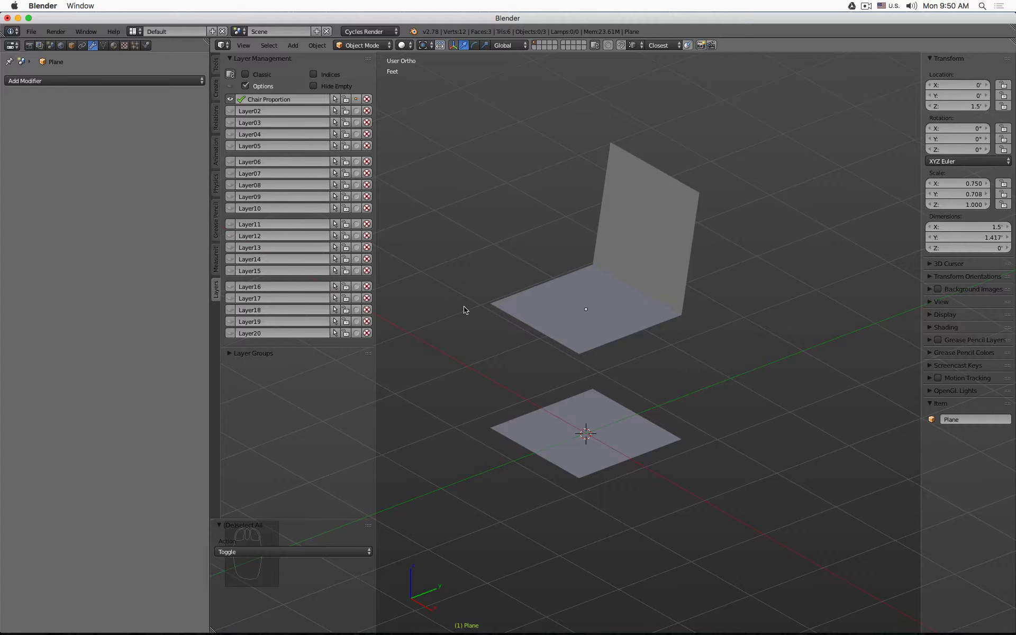
- Duplicate the seat plane in place and move the copy to Layer02
right_click(532, 311)
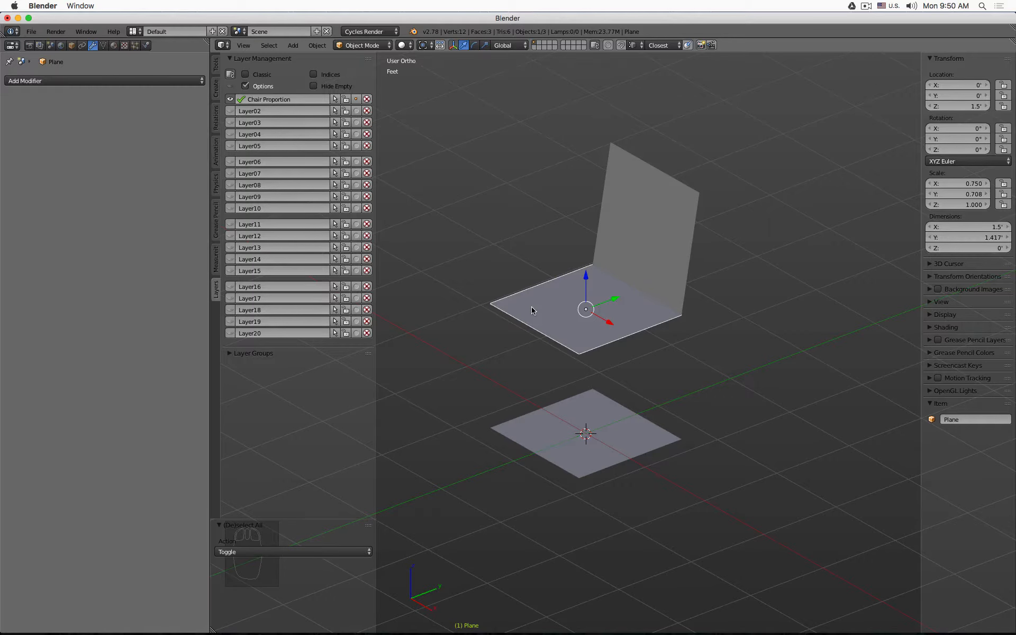
key(shift+d)
right_click(531, 307)
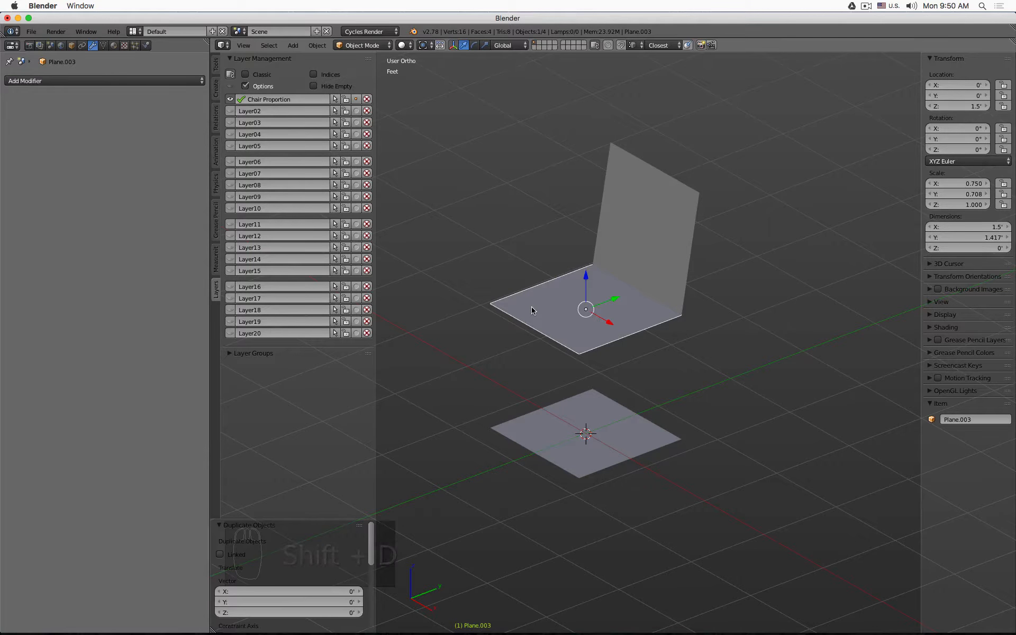
key(m)
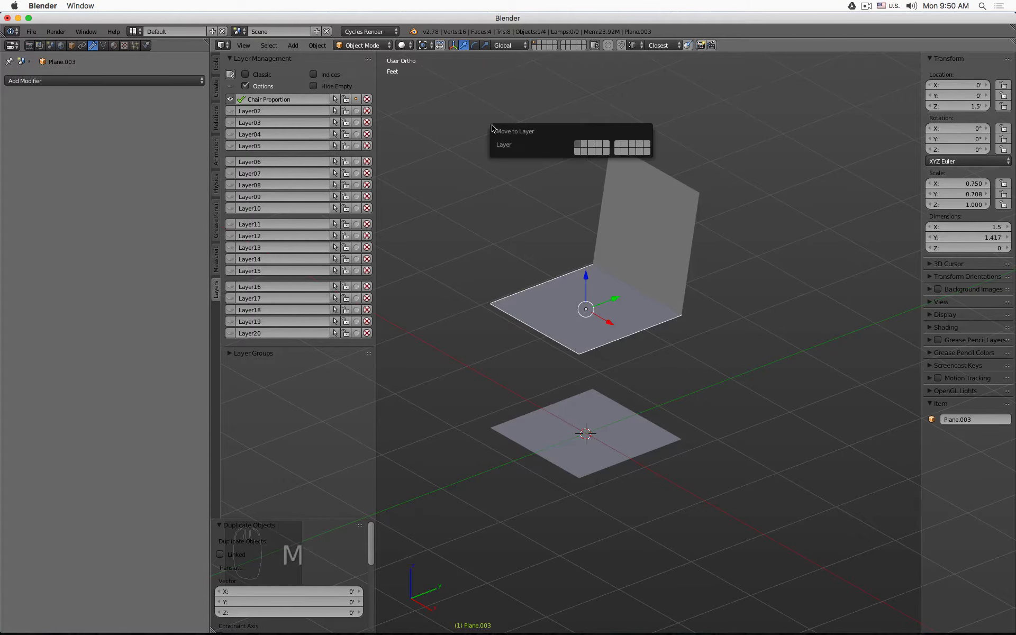
click(584, 148)
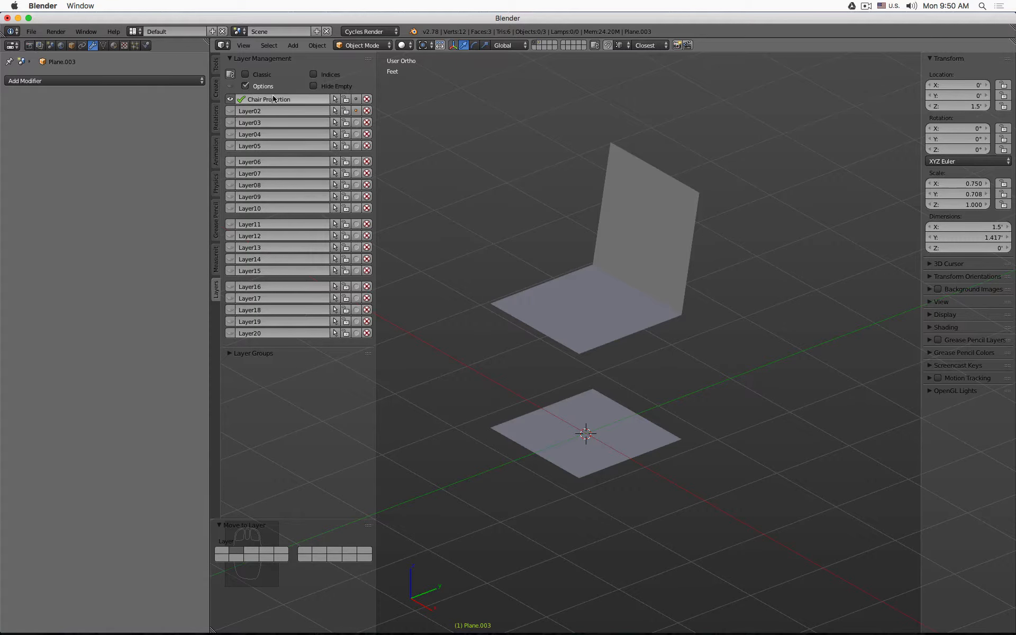
- Make Layer02 the active visible layer, select the copied plane and switch the viewport to wireframe
click(345, 101)
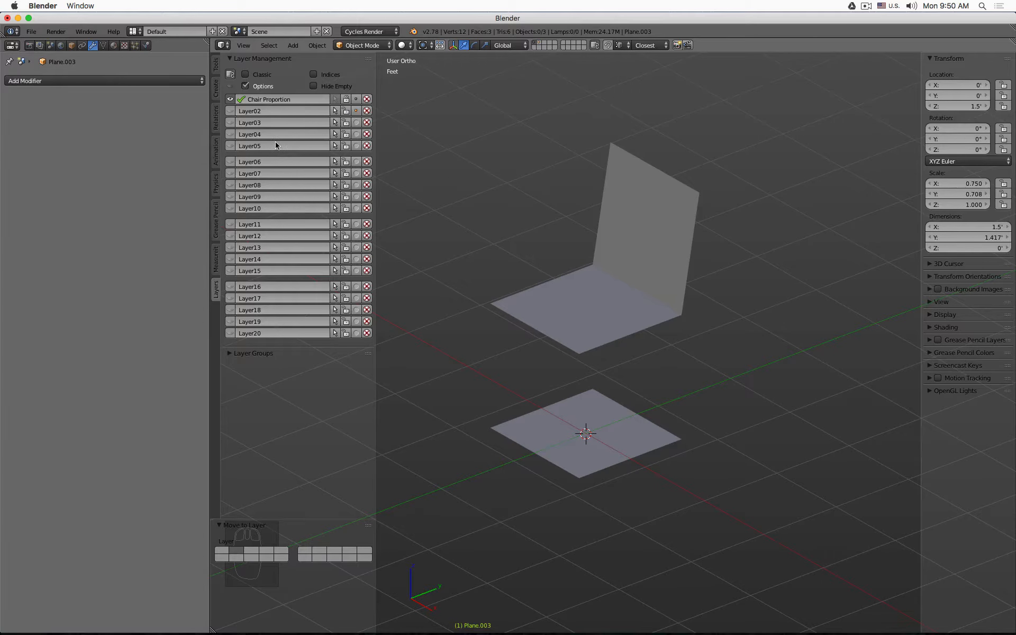
shift+click(231, 111)
right_click(588, 257)
key(z)
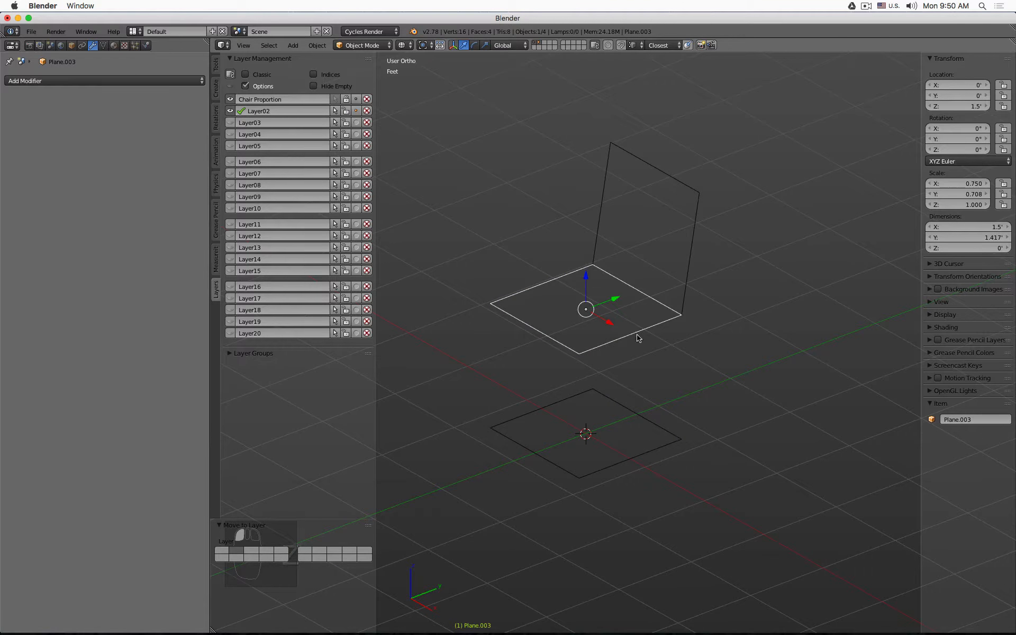
- Set the copied plane's Y dimension to 33 inches
middle_drag(640, 336, 622, 298)
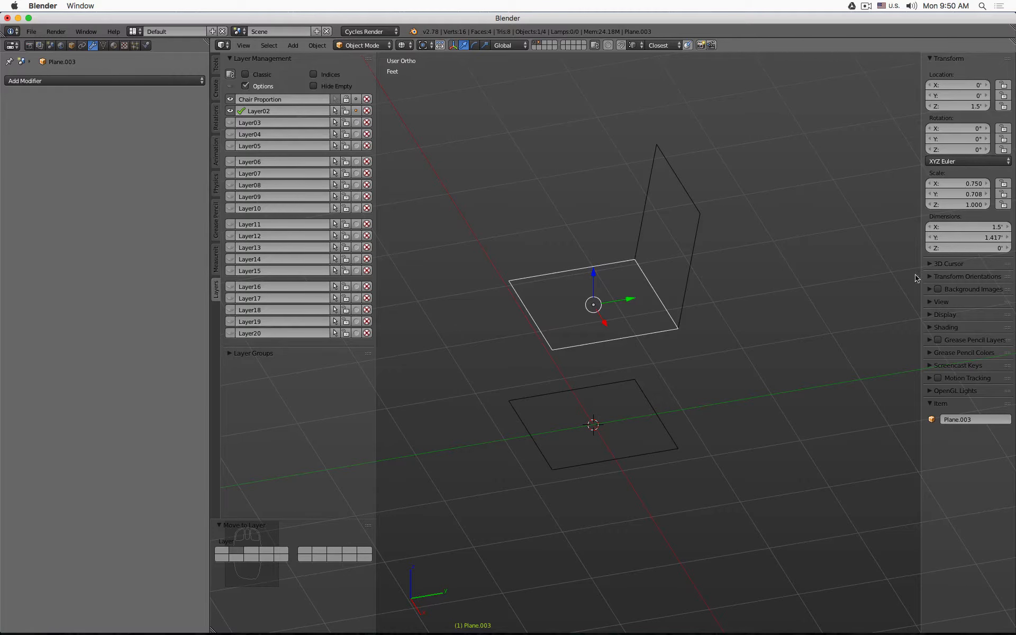
click(972, 238)
text(33)
key(Return)
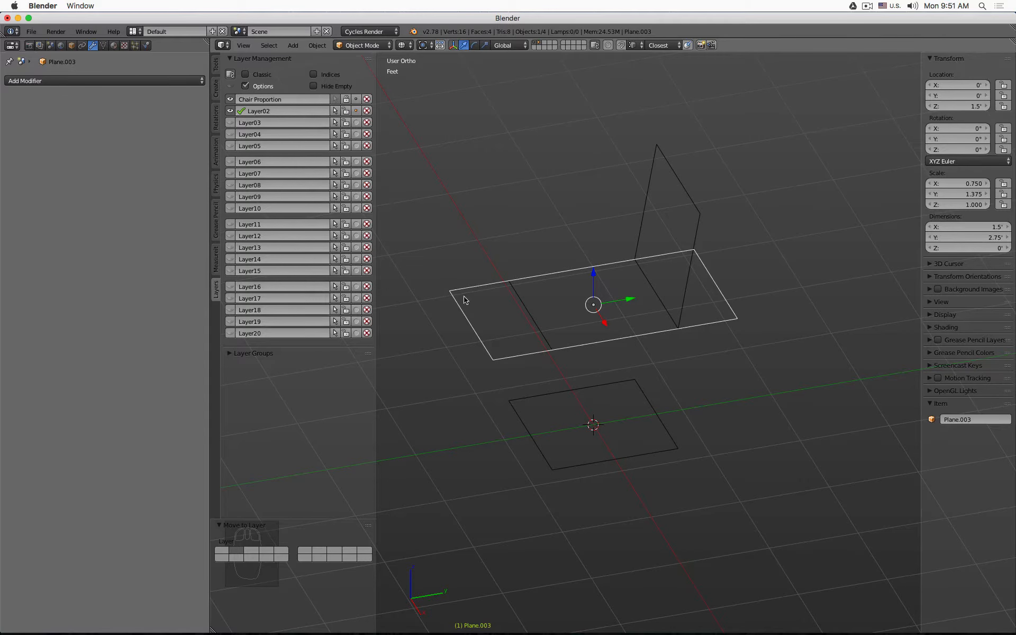
- Move the copied plane along Y so its location sits at 8 inches
drag(627, 304, 755, 284)
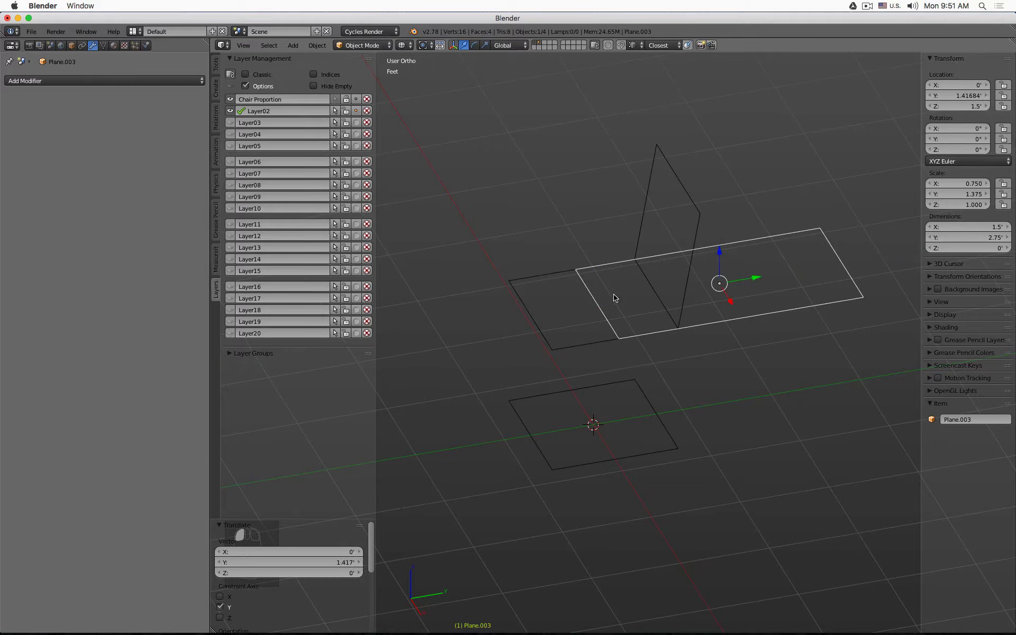
key(g)
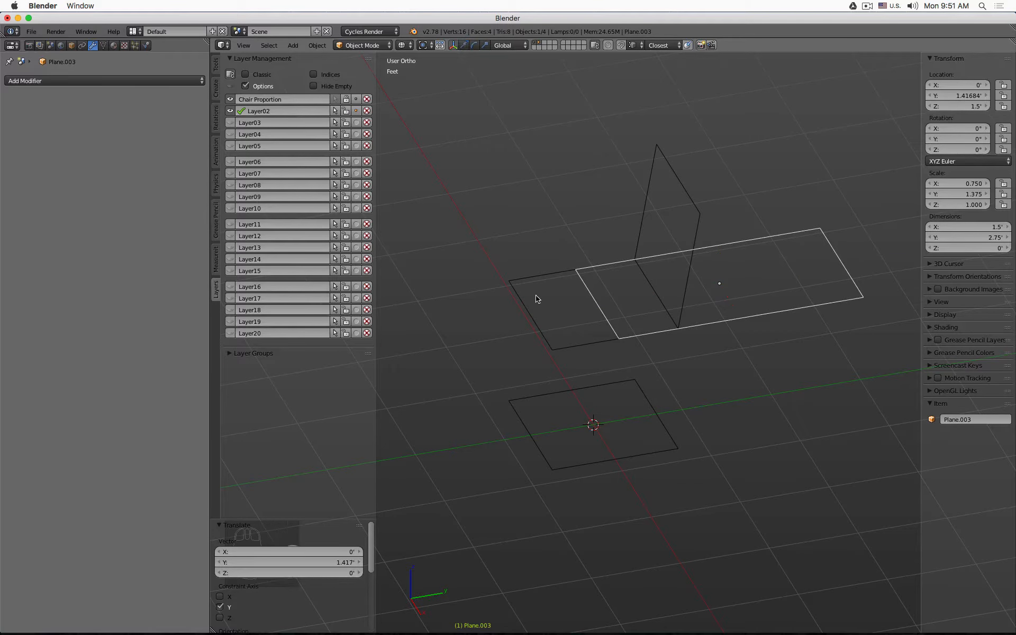
key(y)
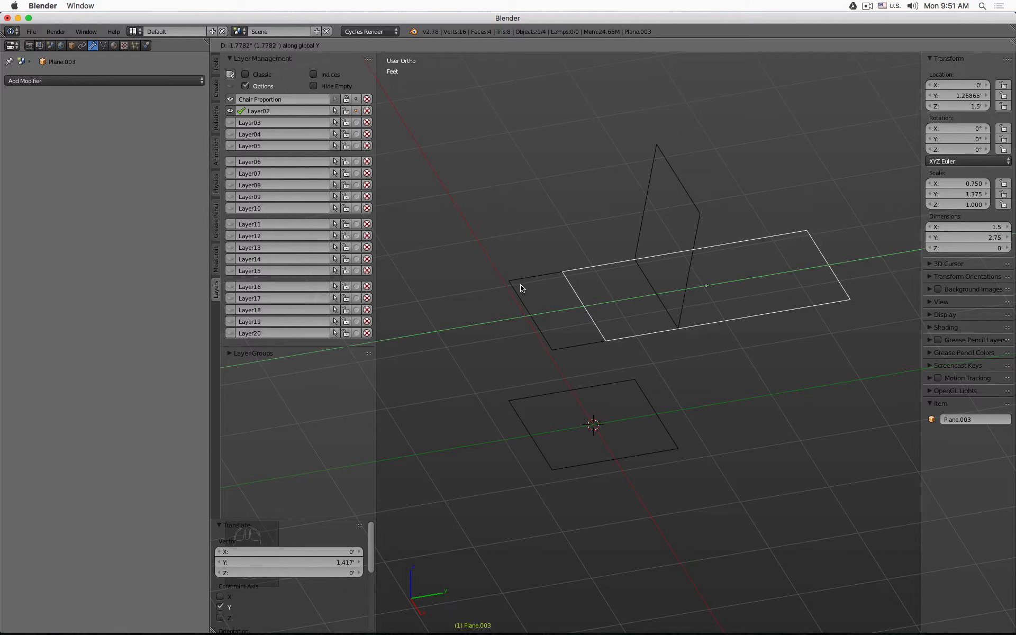
key(ctrl)
click(509, 283)
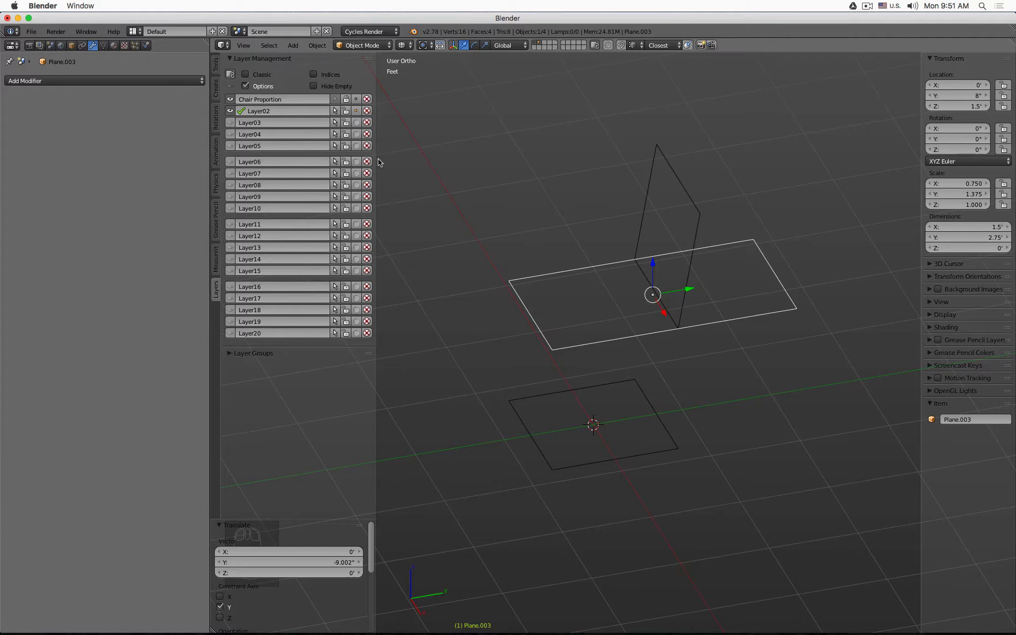
- Rename Layer02 to Shell
double_click(277, 110)
text(SHell)
key(Return)
double_click(278, 111)
text(Shell)
key(Return)
- In Edit Mode, select the copied plane's end edge near the seat and snap the 3D cursor to it
key(t)
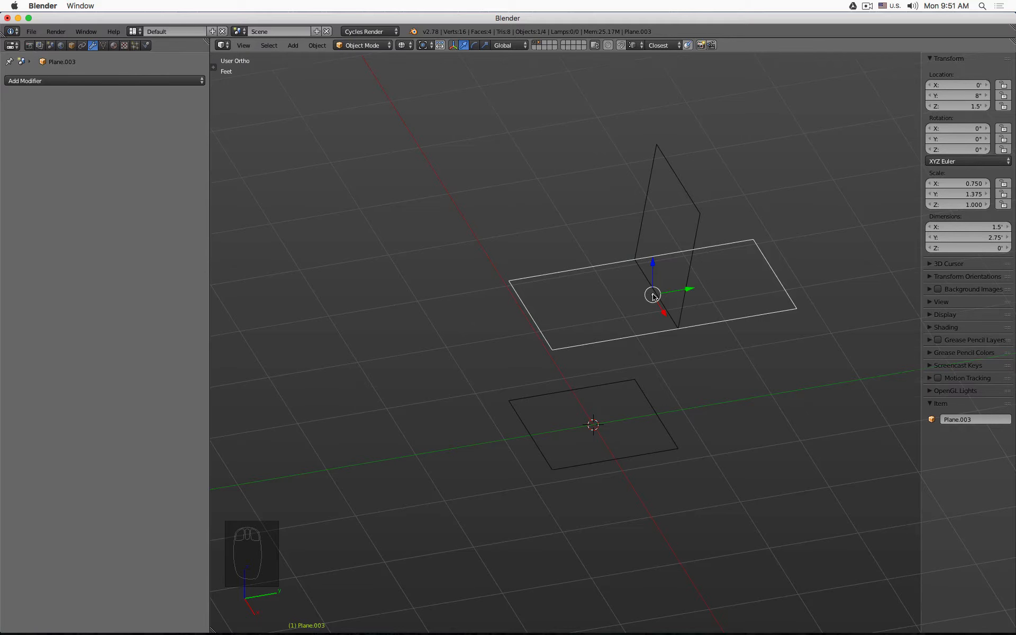
mouse_move(653, 296)
middle_down()
mouse_move(644, 229)
mouse_move(737, 279)
mouse_move(631, 302)
mouse_move(653, 390)
mouse_move(691, 273)
middle_up()
key(z)
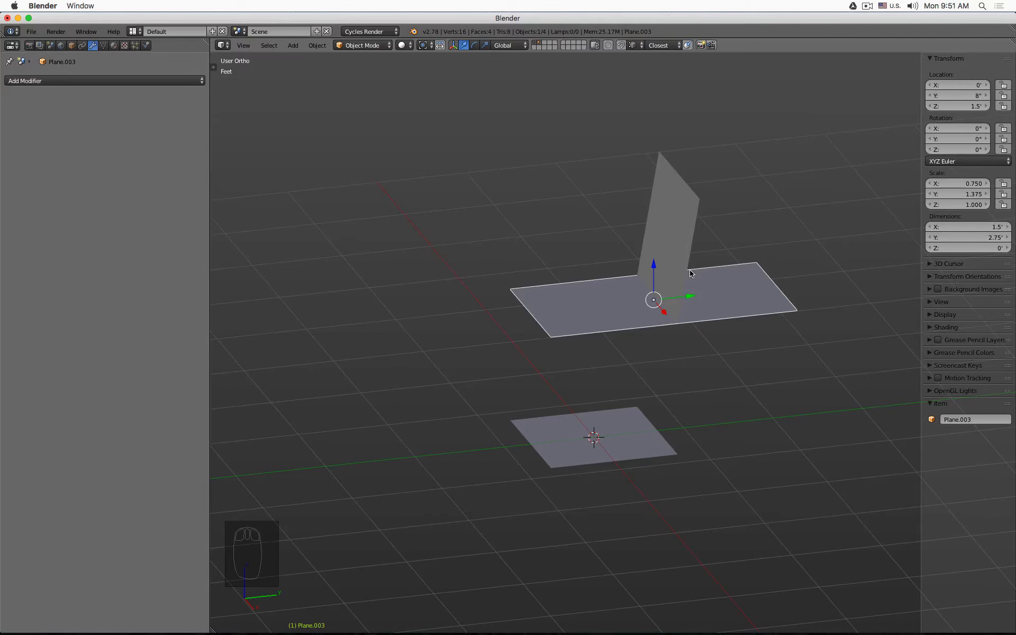
key(z)
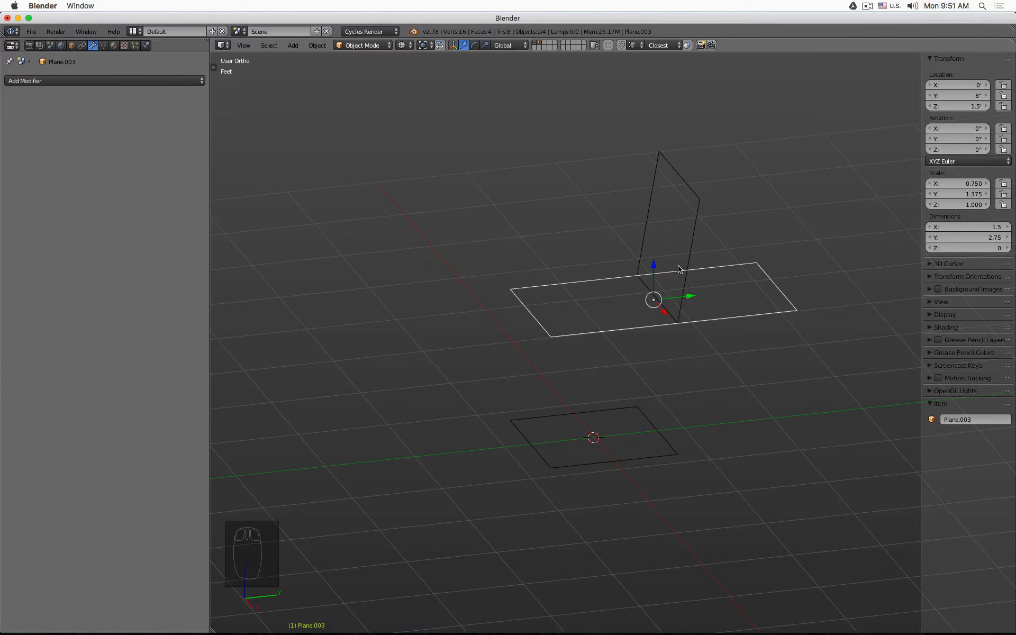
mouse_move(676, 254)
middle_down()
mouse_move(673, 333)
mouse_move(723, 281)
mouse_move(709, 265)
mouse_move(667, 261)
middle_up()
scroll(575, 270, up, 3)
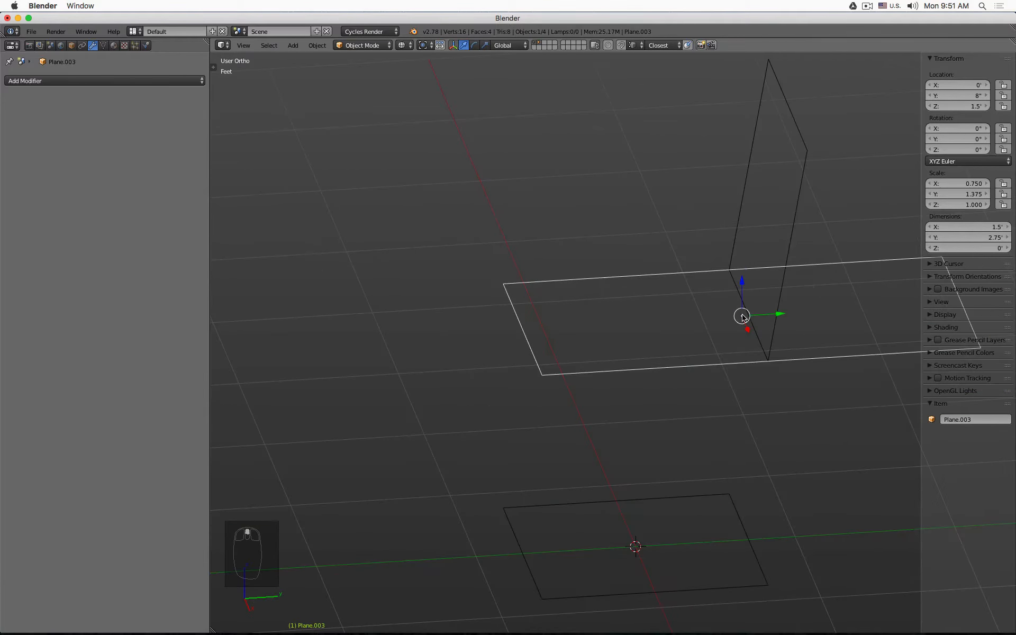
scroll(742, 317, down, 2)
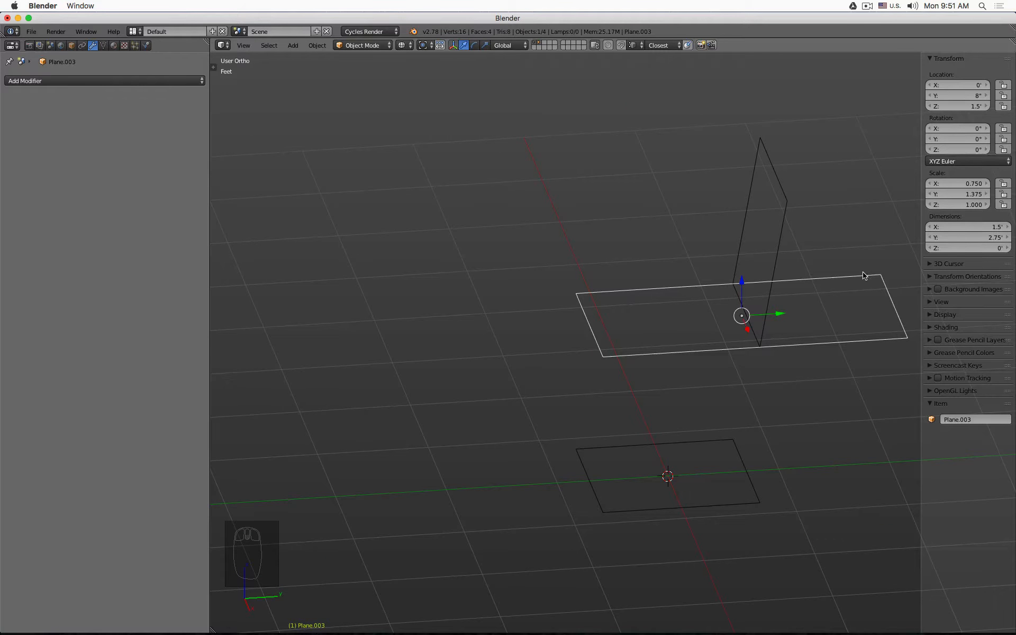
key(Tab)
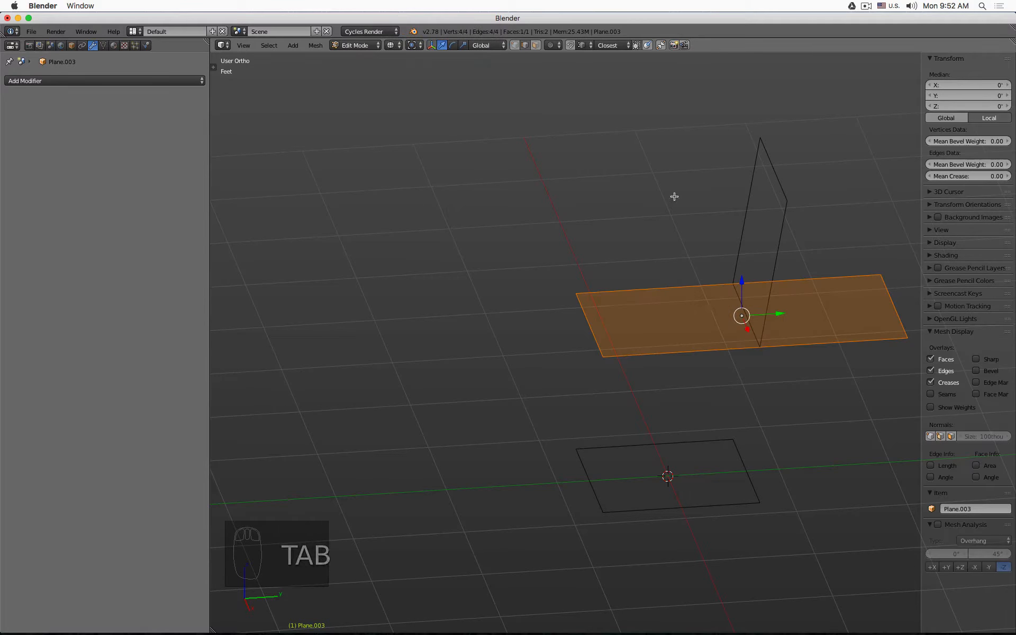
click(585, 322)
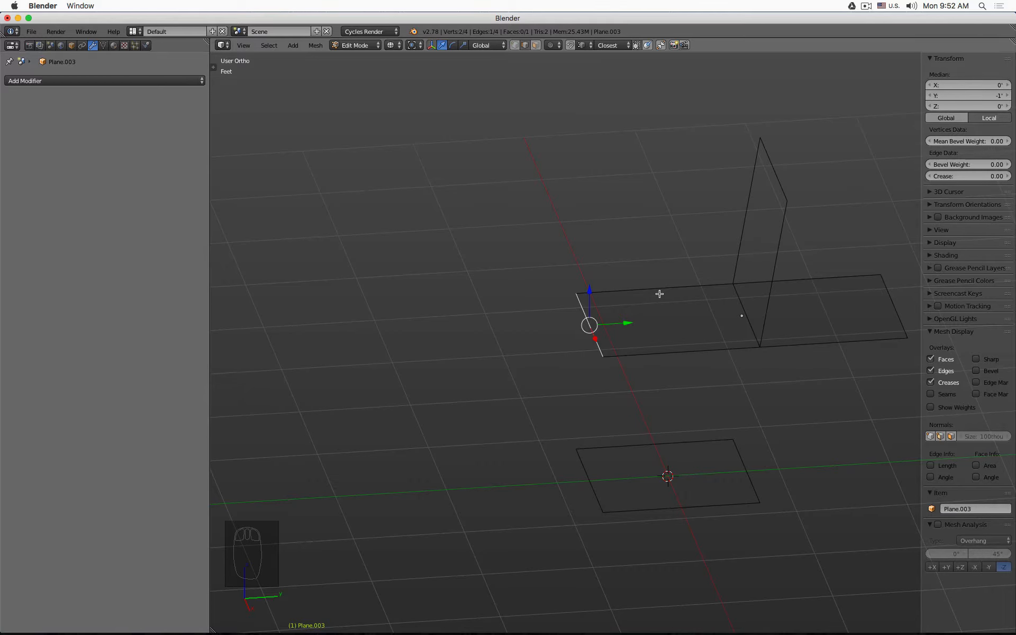
key(shift+s)
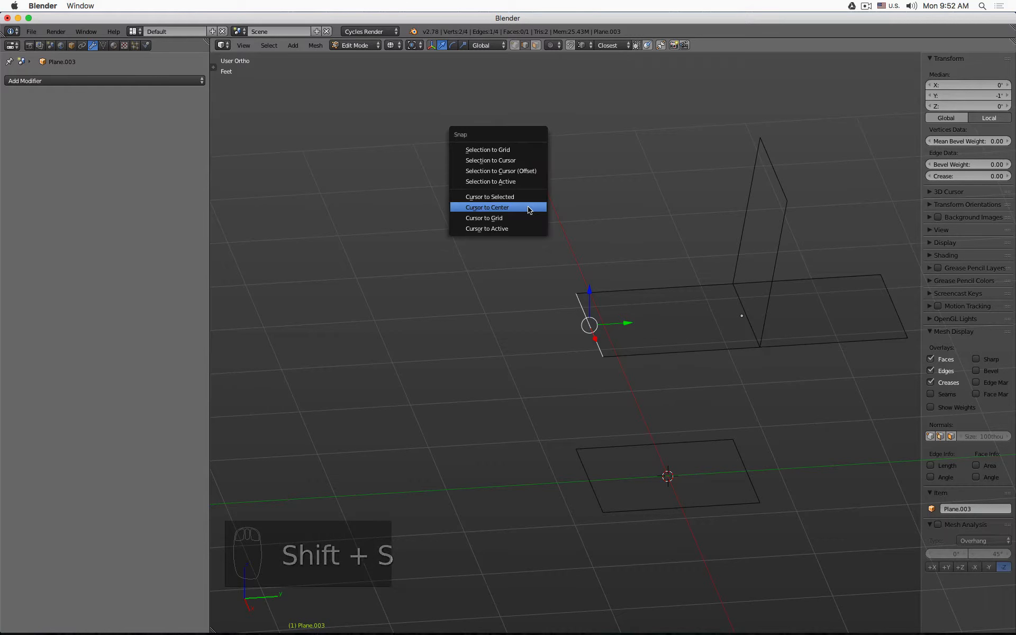
click(526, 197)
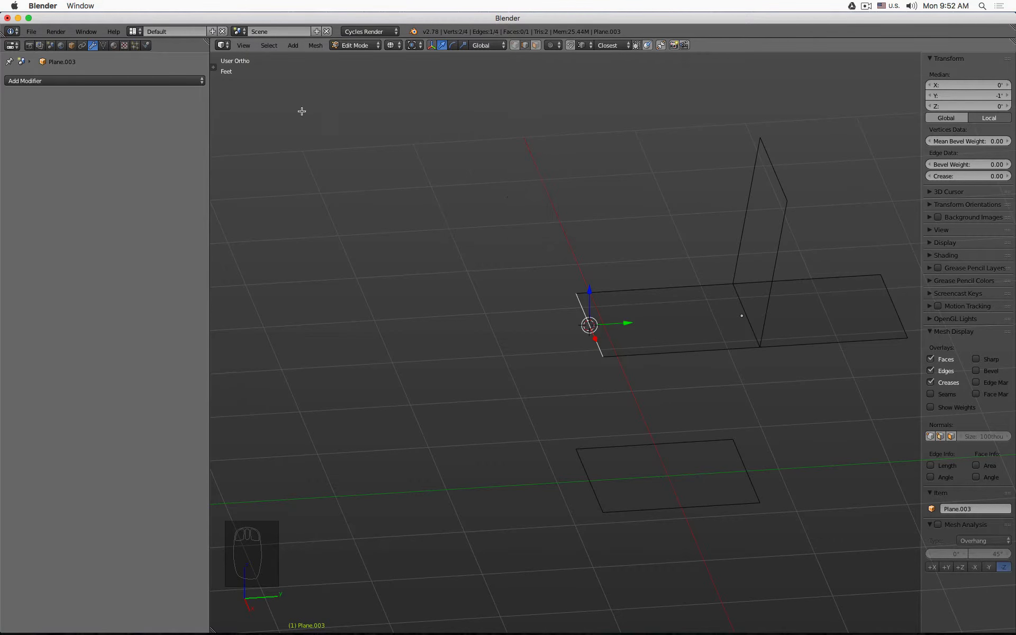
- Back in Object Mode, set the copied plane's origin to the 3D cursor
click(213, 67)
key(Tab)
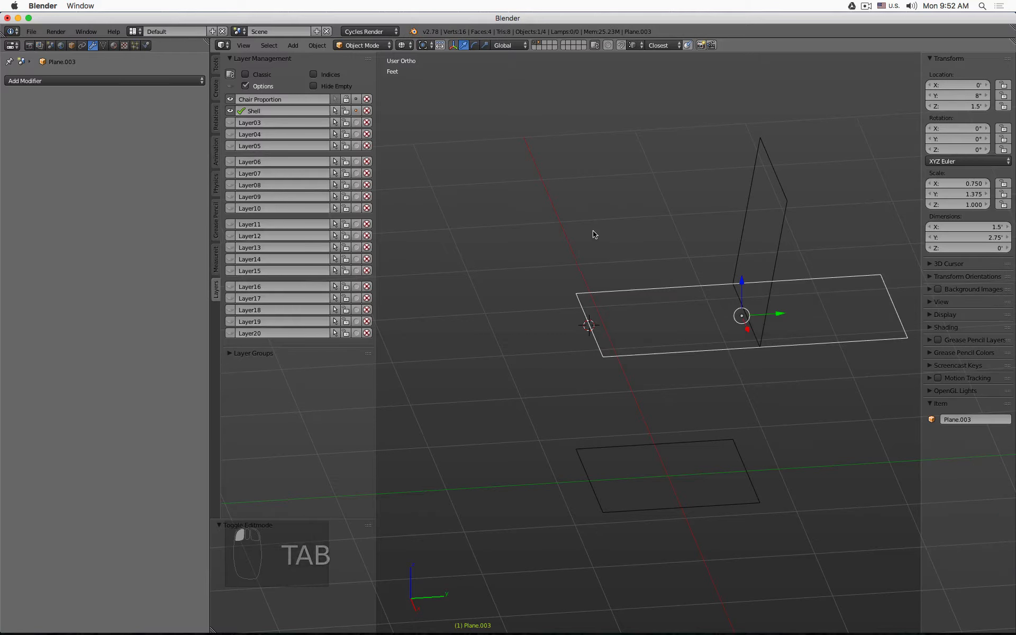
click(216, 65)
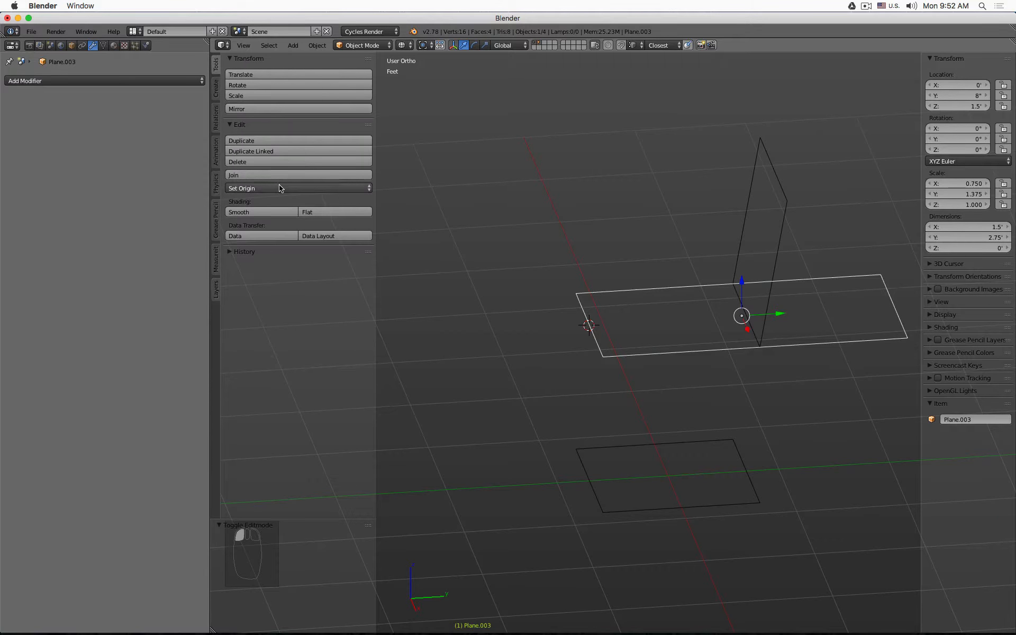
click(300, 189)
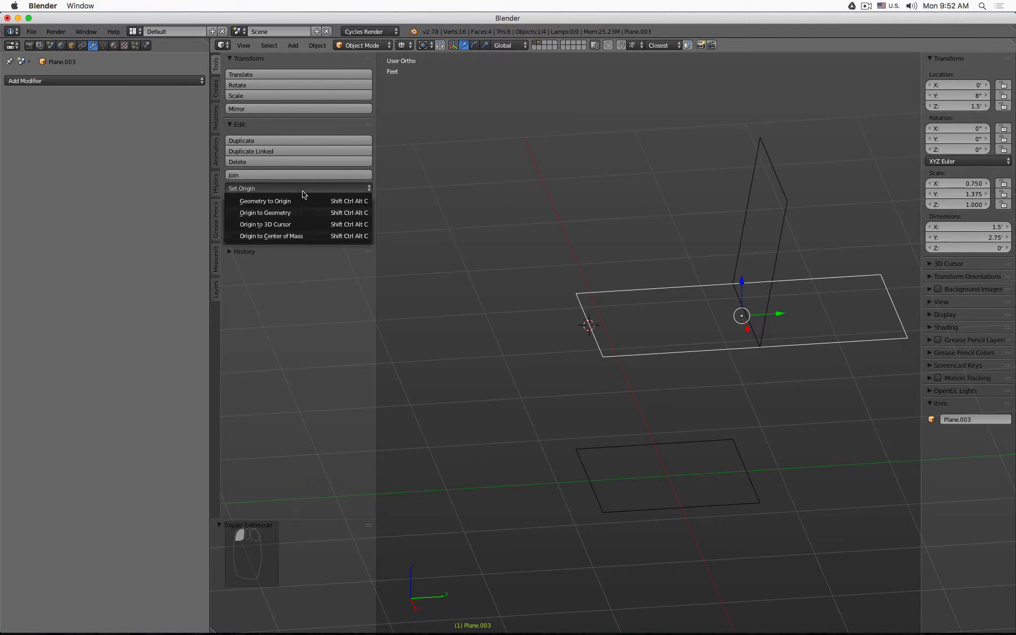
click(315, 225)
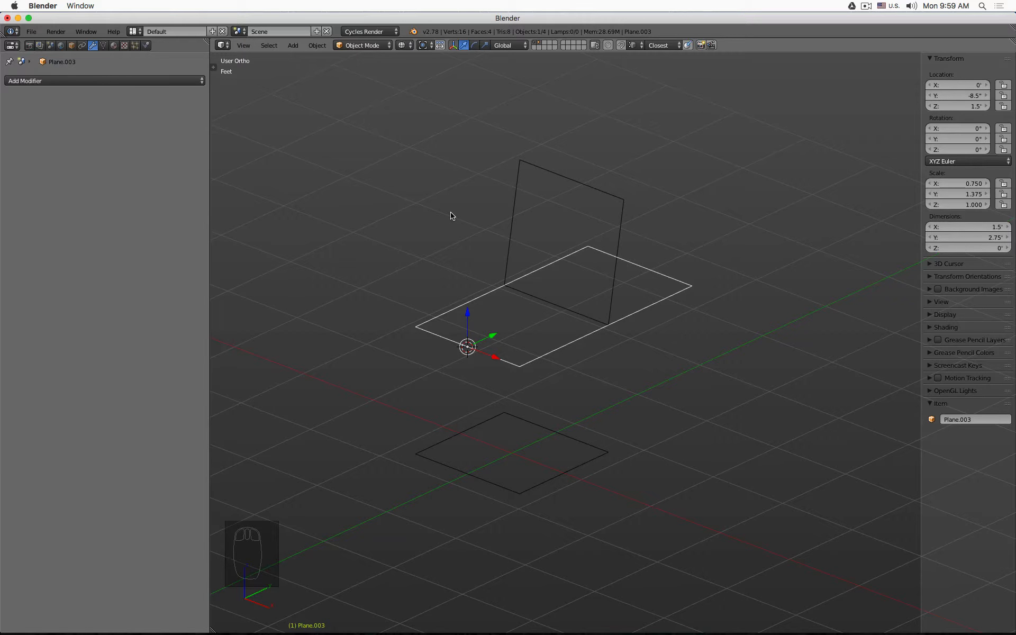
- Add a Bezier curve at the 3D cursor and view it from the top
key(shift+a)
mouse_move(451, 214)
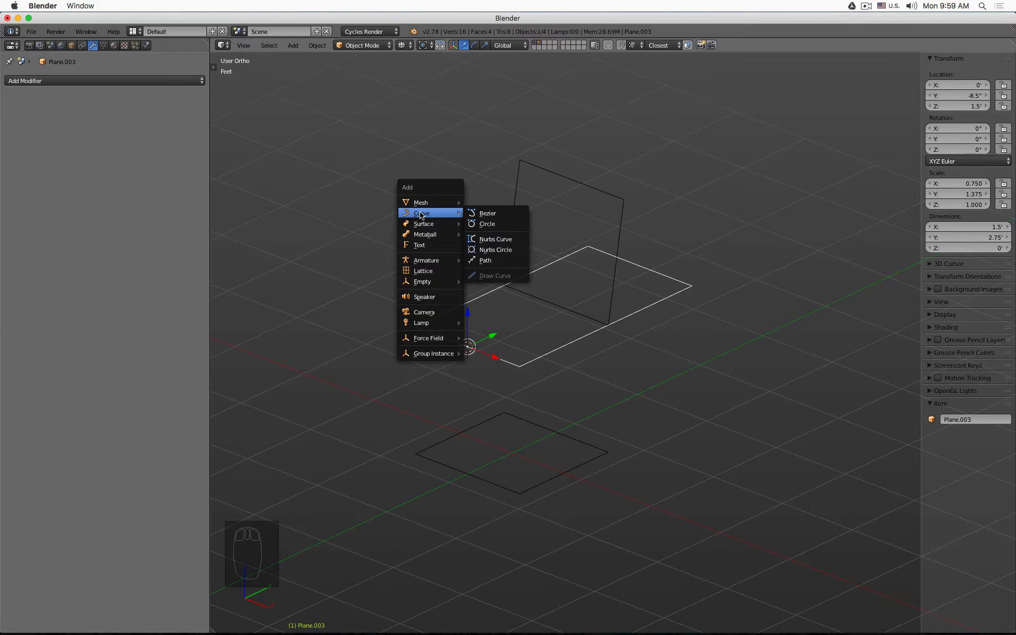
click(499, 214)
scroll(501, 216, down, 3)
key(KP_7)
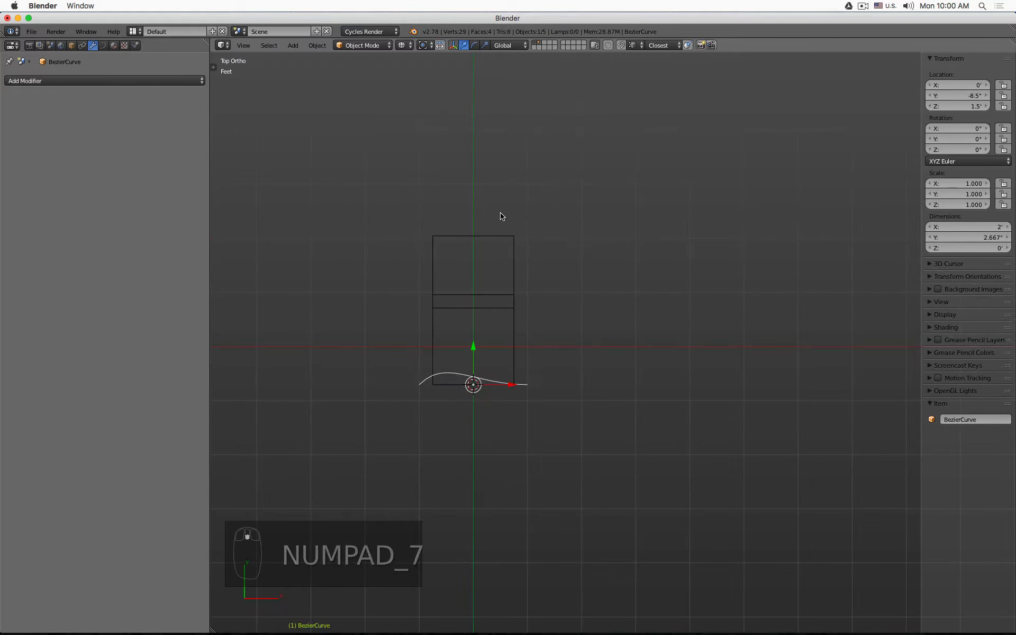
scroll(537, 316, up, 6)
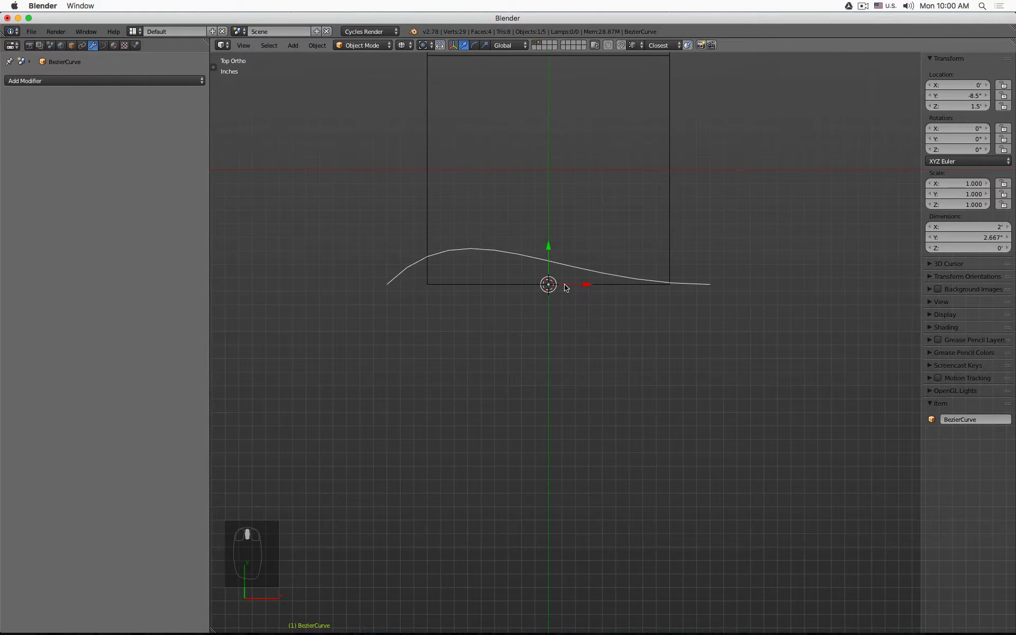
- In Edit Mode, raise the curve's first control point to about 9.9 inches above the seat
key(Tab)
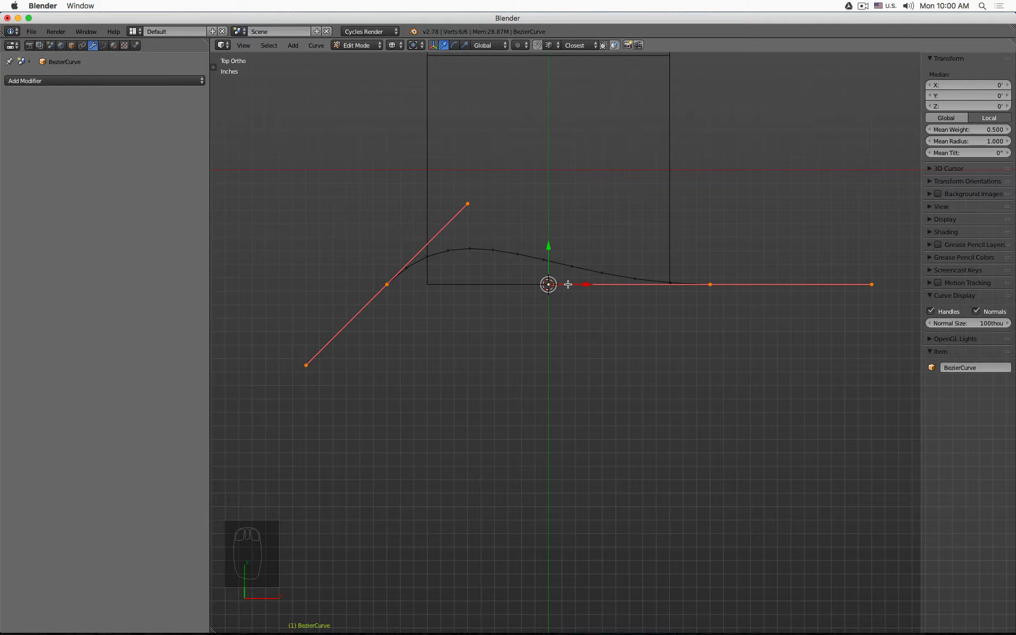
middle_drag(568, 284, 598, 277)
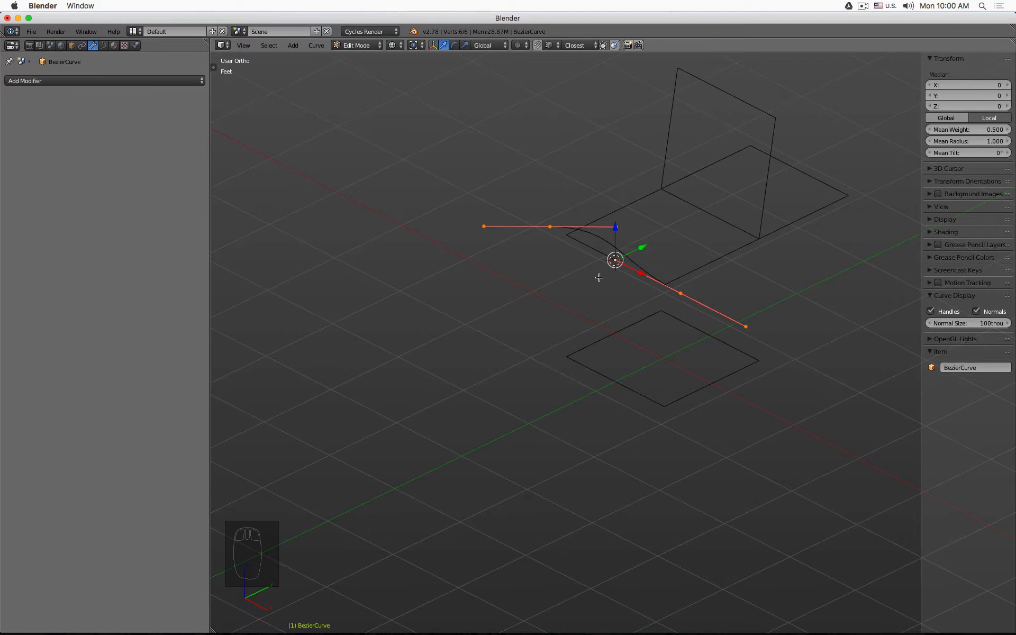
click(553, 227)
drag(552, 197, 519, 133)
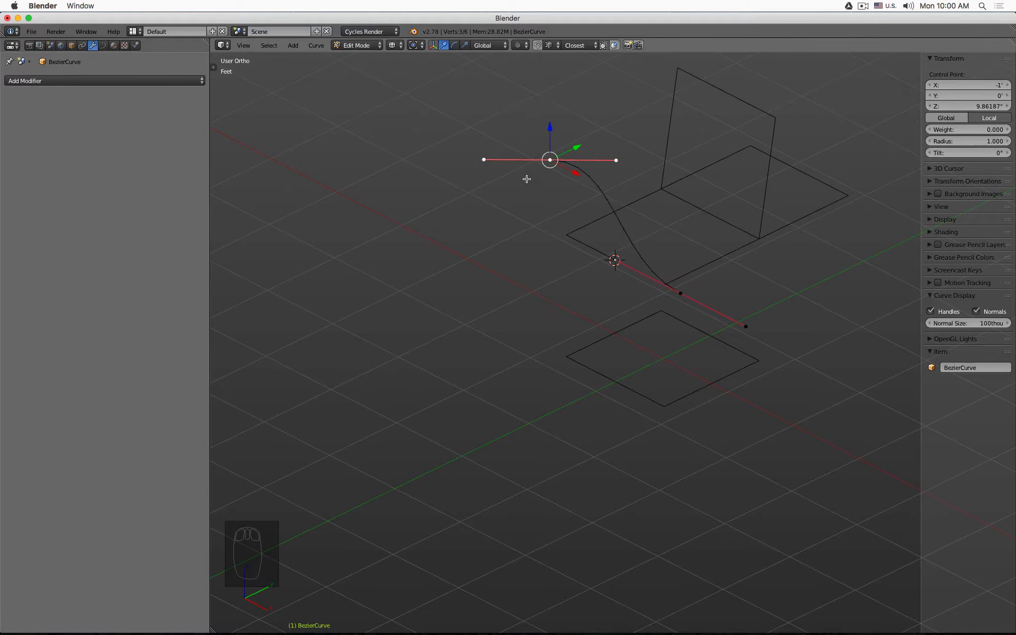
middle_drag(526, 179, 587, 235)
- Move the curve's other control point and its handle to shape the shell profile
click(644, 264)
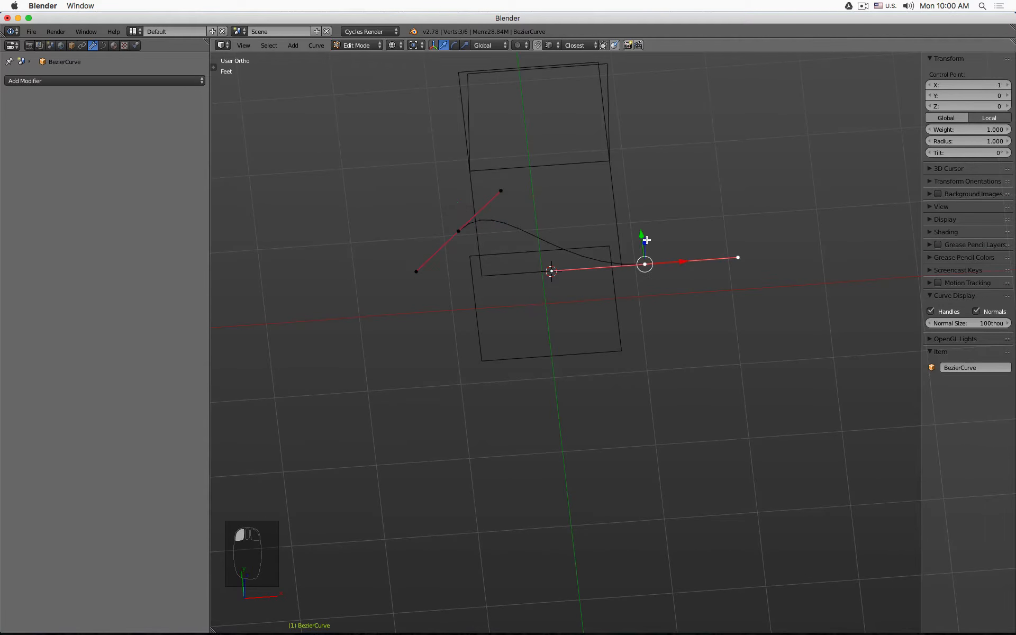
drag(647, 240, 646, 178)
click(740, 199)
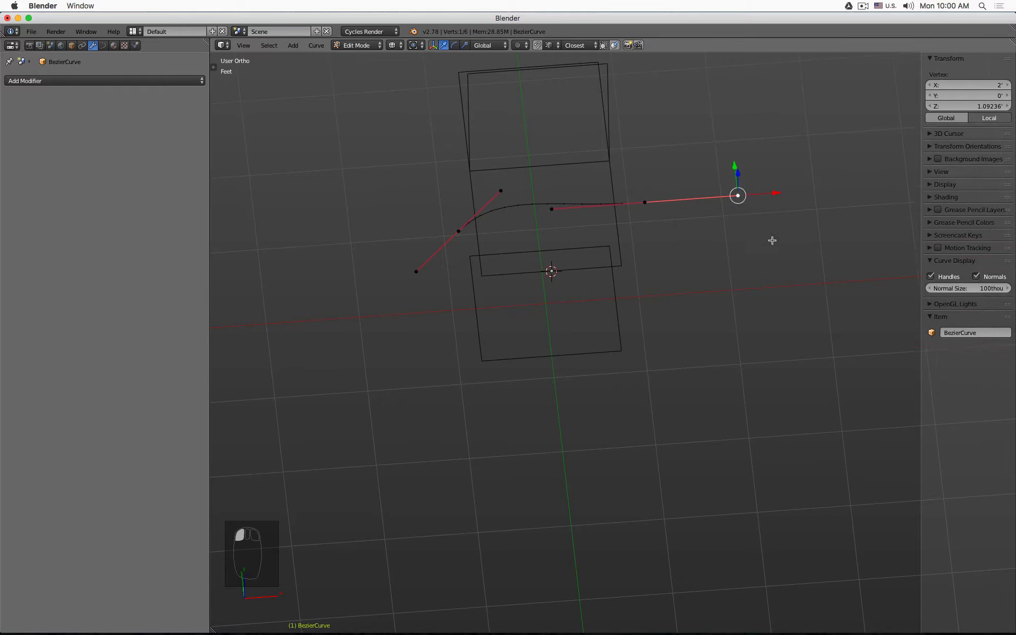
middle_drag(771, 238, 746, 240)
drag(783, 240, 767, 311)
- Set the handles of the curve's end control points to Vector type to straighten the seat segments
click(626, 148)
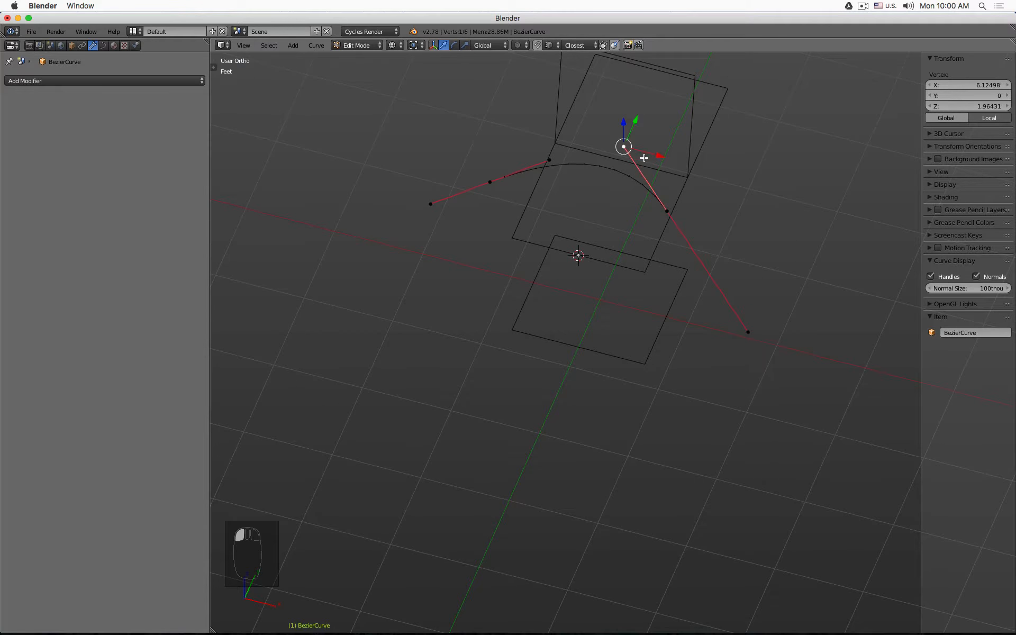
drag(660, 154, 683, 138)
shift+middle_drag(640, 190, 634, 298)
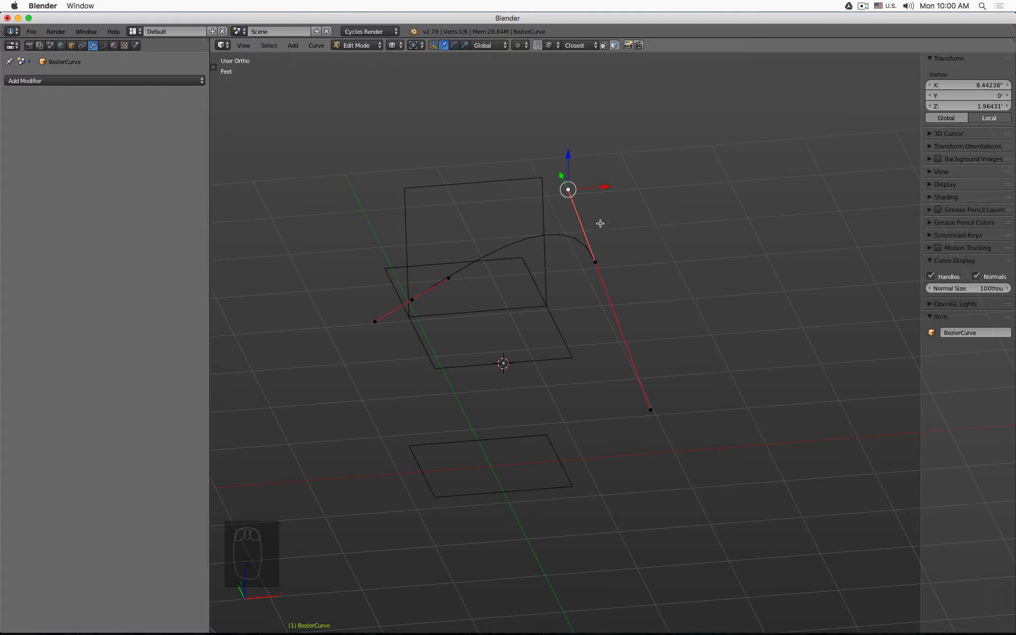
key(v)
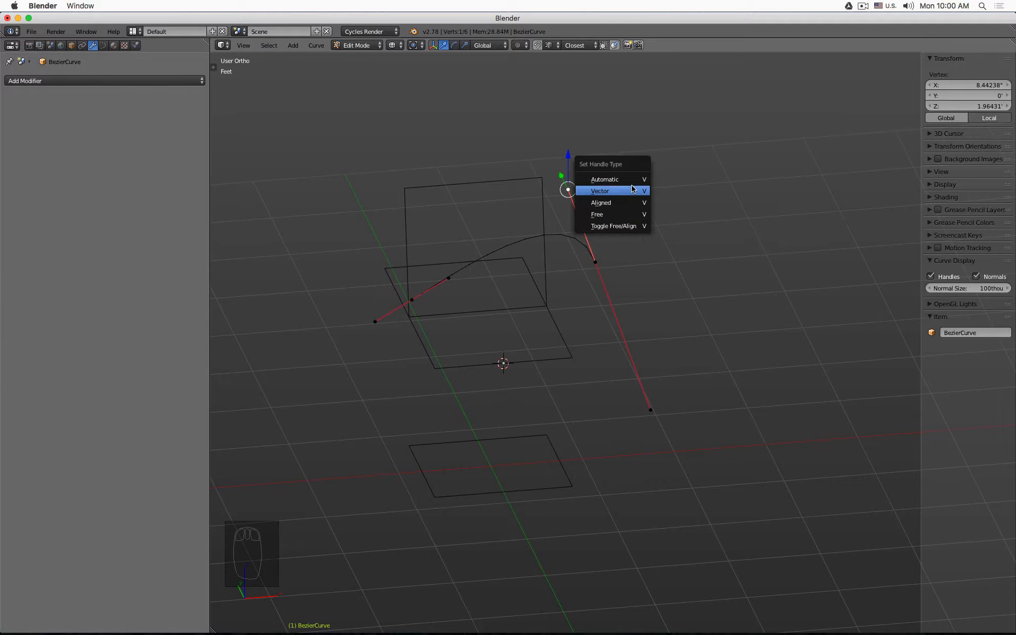
click(633, 190)
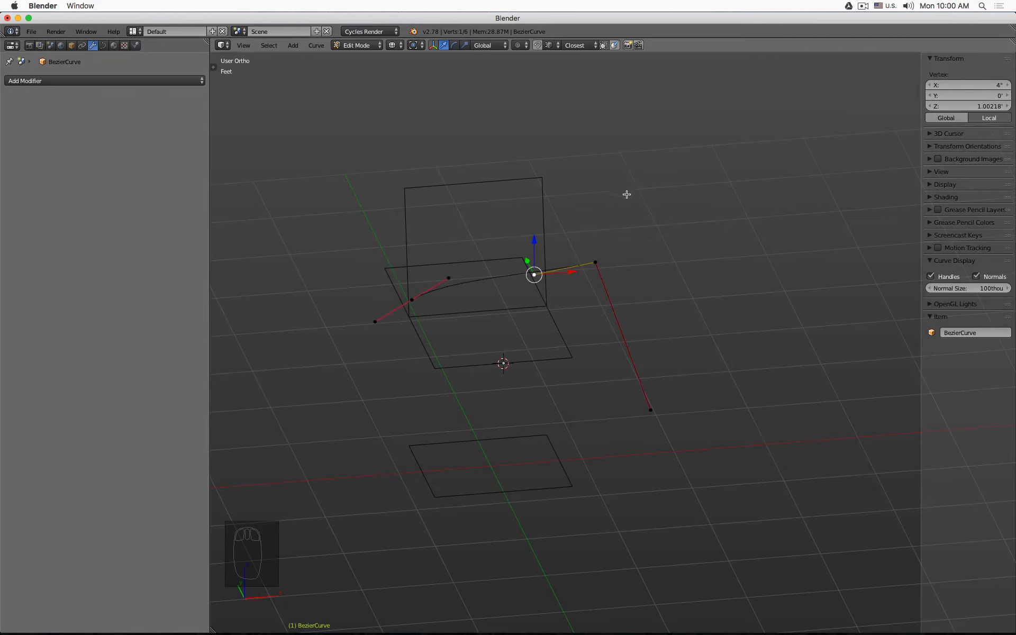
click(654, 409)
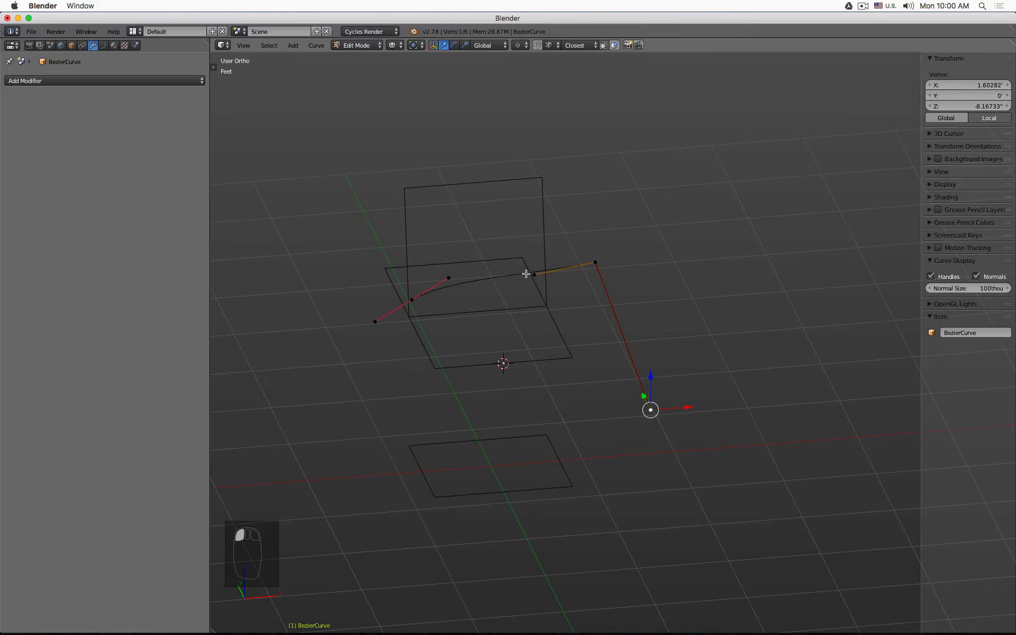
middle_drag(518, 295, 479, 235)
click(451, 306)
key(v)
click(460, 305)
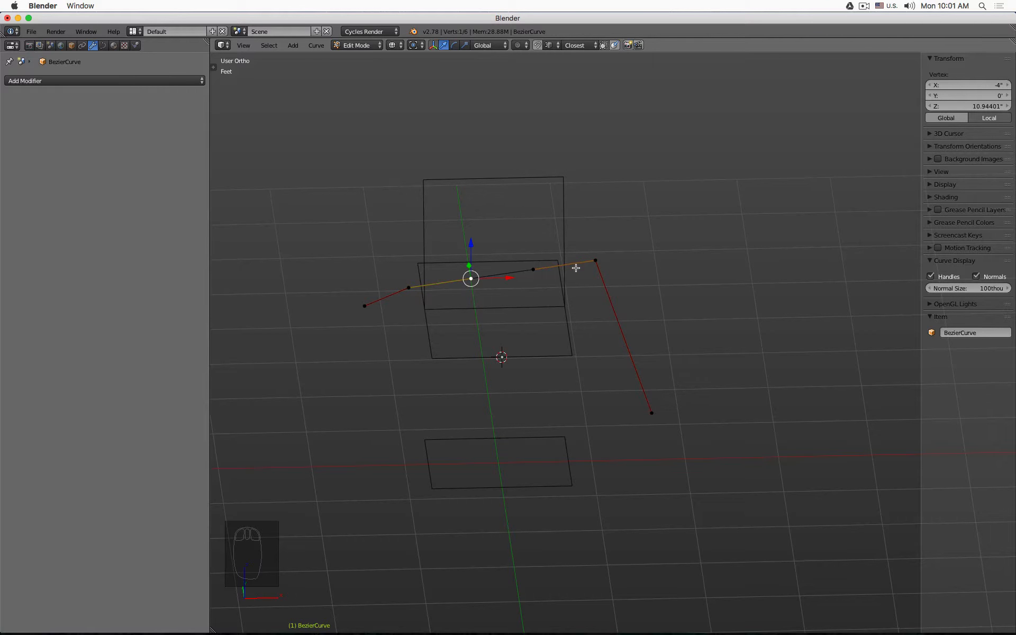
- Lower the front control point of the curve slightly
click(593, 260)
drag(596, 237, 577, 265)
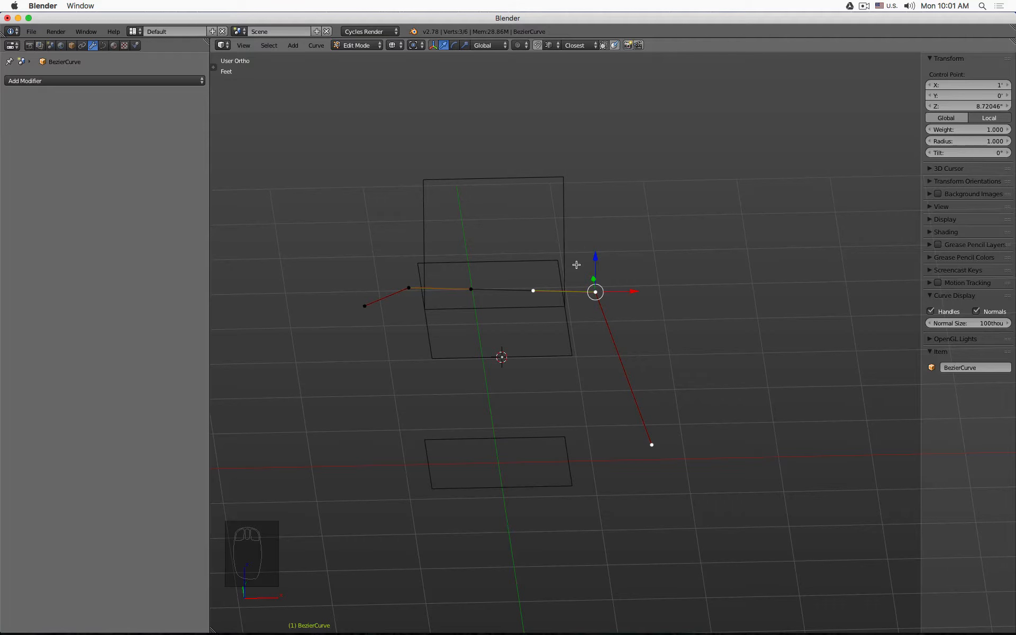
middle_drag(574, 249, 568, 288)
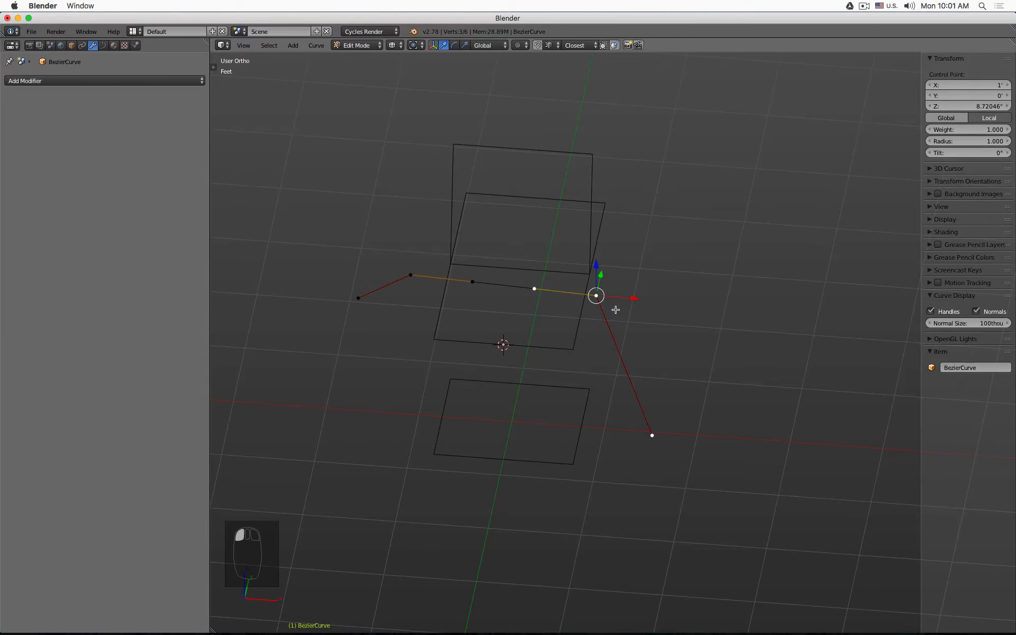
- Extrude two new control points from the curve's end, one behind the seat and one up for the backrest top
click(411, 271)
click(604, 291)
click(414, 264)
click(598, 295)
key(e)
click(835, 204)
shift+middle_drag(740, 217, 754, 319)
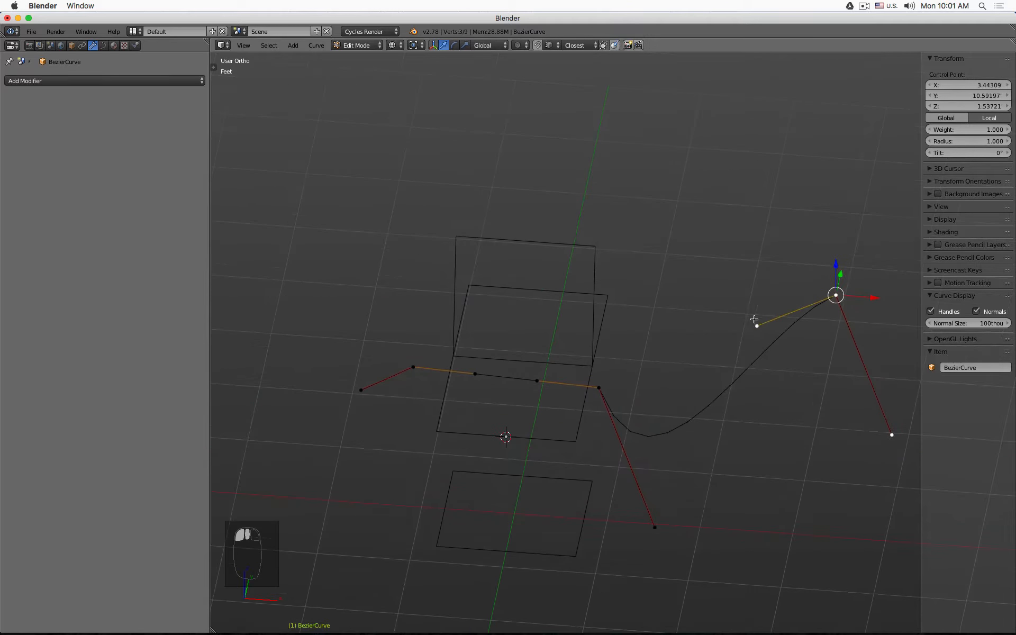
key(e)
click(624, 116)
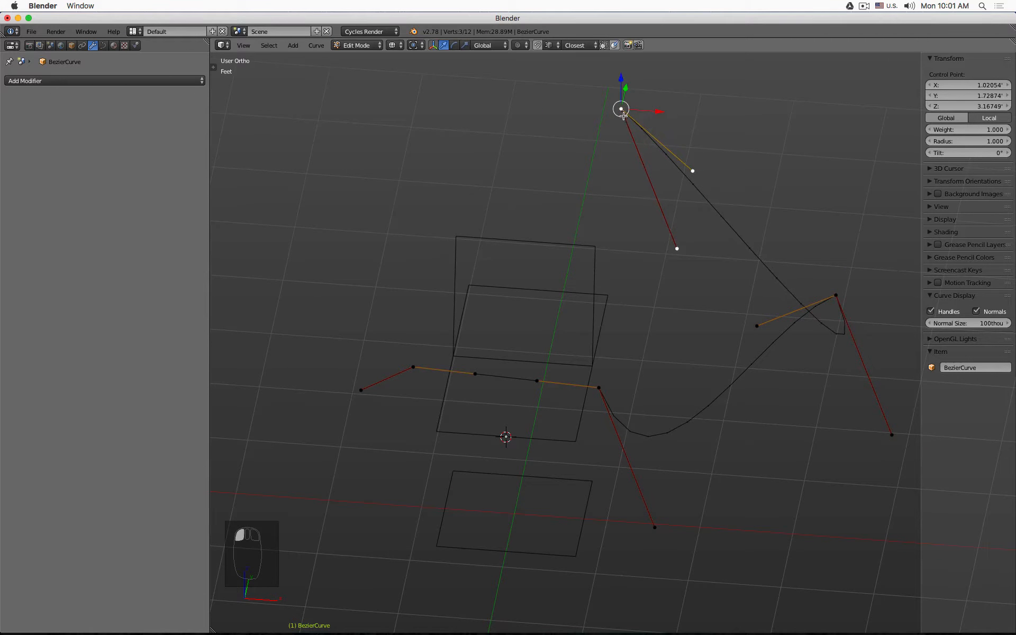
- Set the handles of the newly extruded control points to Vector type
click(839, 297)
middle_drag(839, 297, 759, 251)
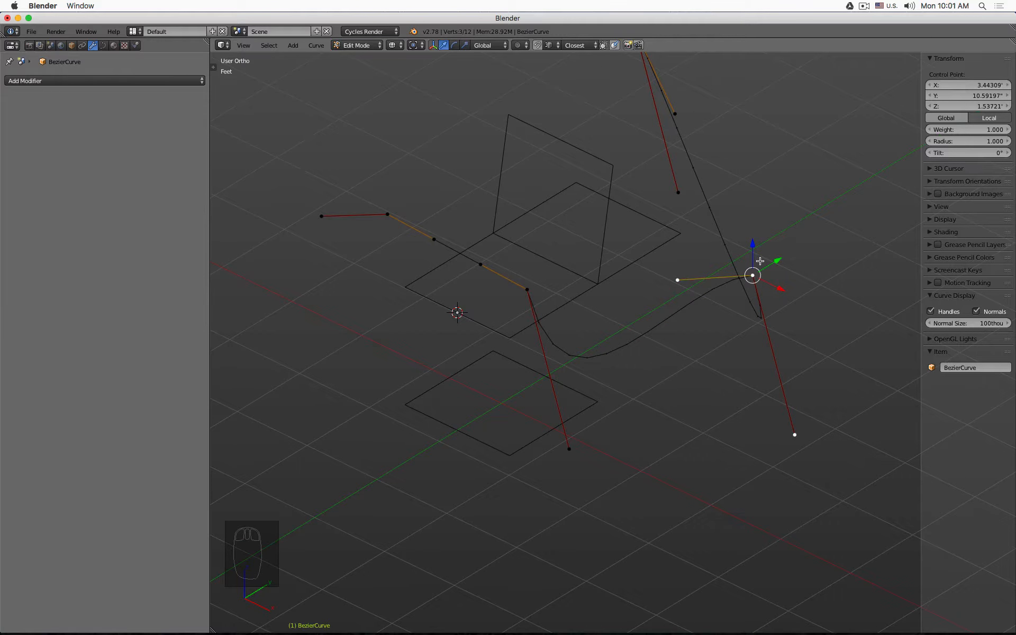
key(v)
click(760, 262)
middle_drag(759, 262, 596, 472)
right_click(597, 471)
key(v)
click(645, 413)
scroll(641, 371, down, 2)
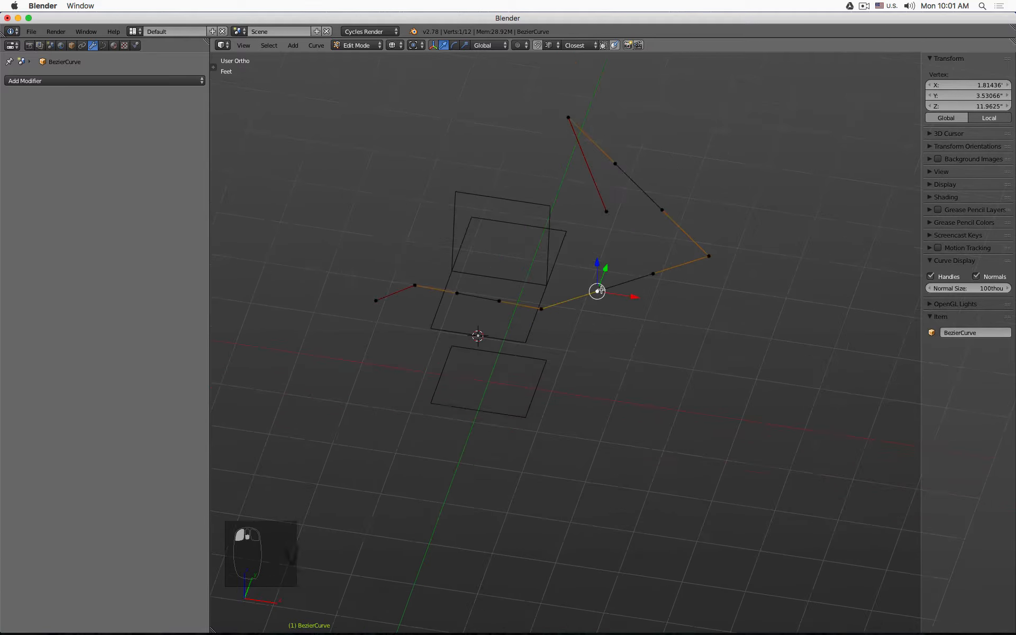
- Set the rear control point's handles to Aligned
shift+middle_drag(699, 254, 698, 326)
right_click(705, 327)
key(v)
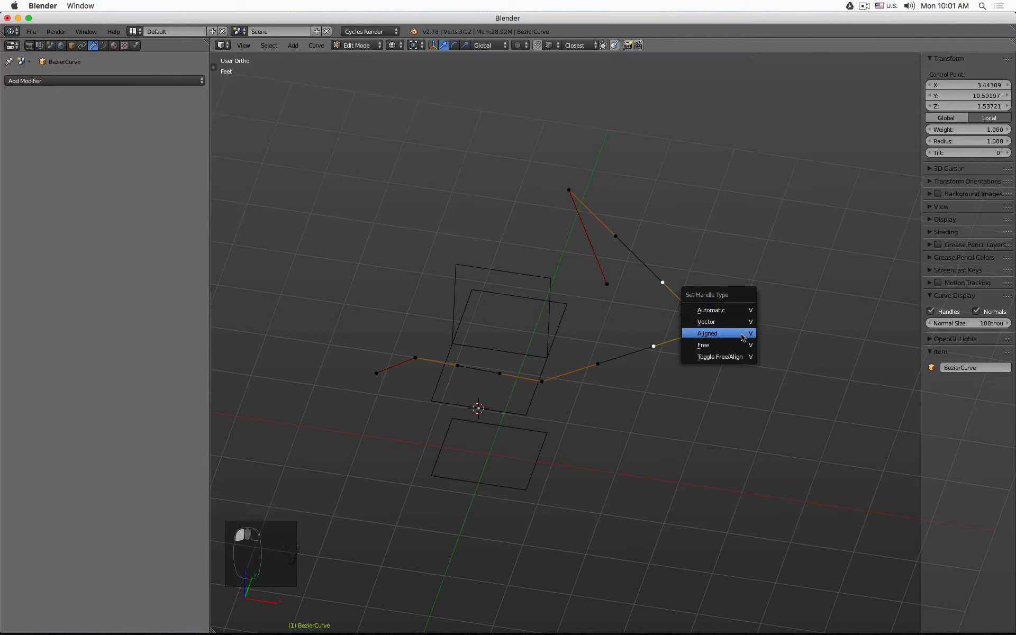
click(742, 335)
- Move the rear control point along the X axis, then along the Z axis
right_click(772, 312)
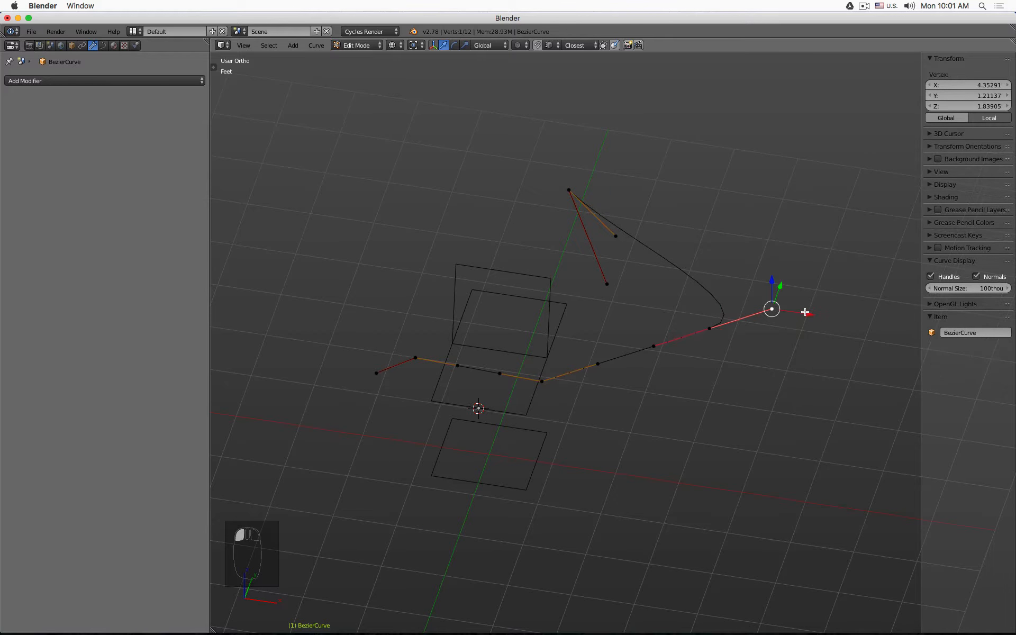
key(g)
key(x)
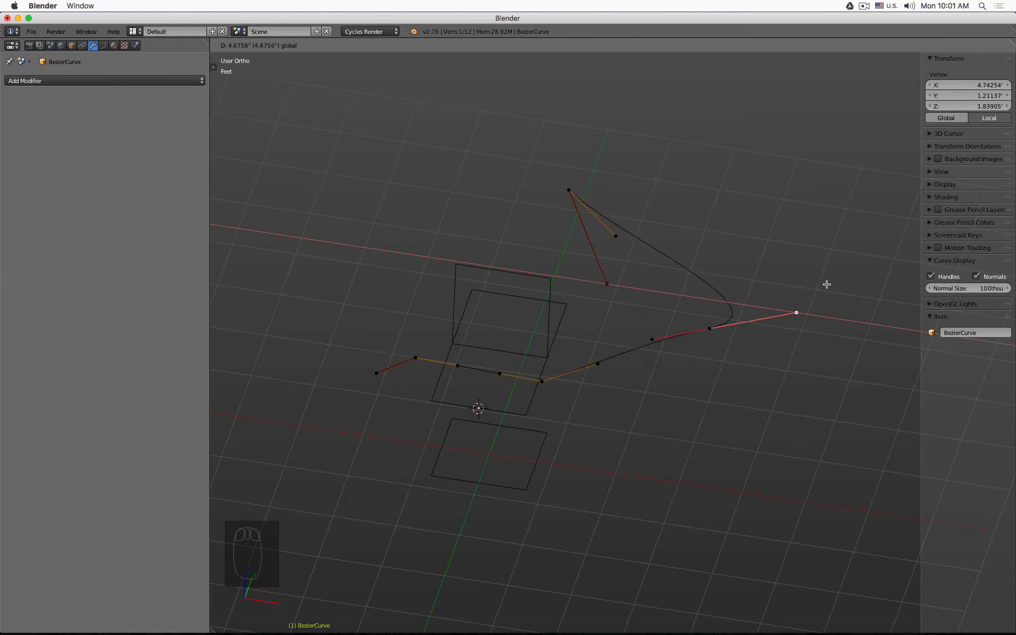
click(784, 303)
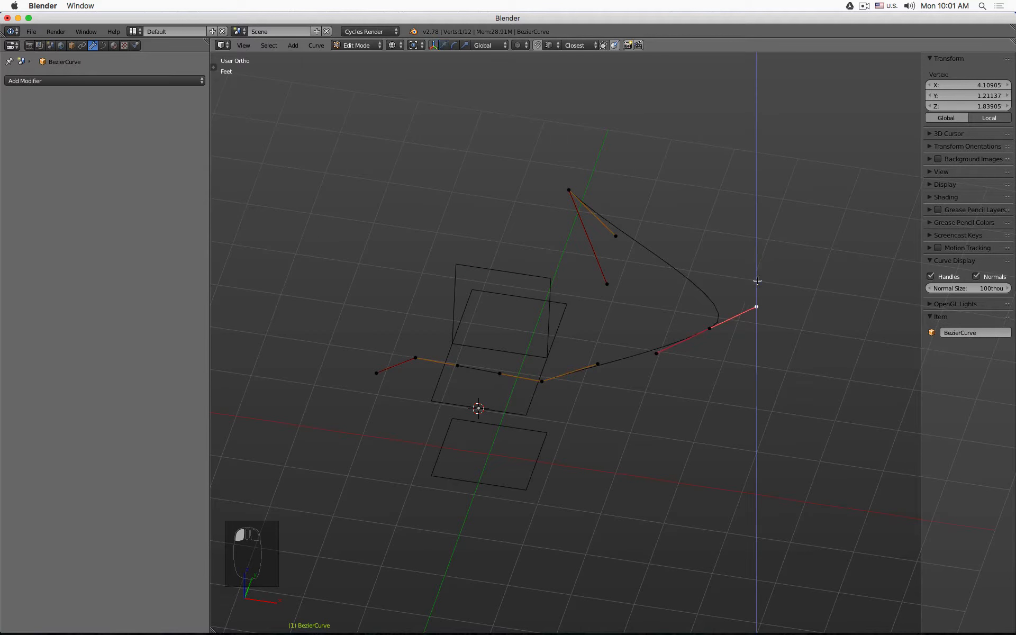
key(g)
key(z)
click(611, 243)
- Change the top point's handle type and set the rear point's handles to Aligned
right_click(572, 188)
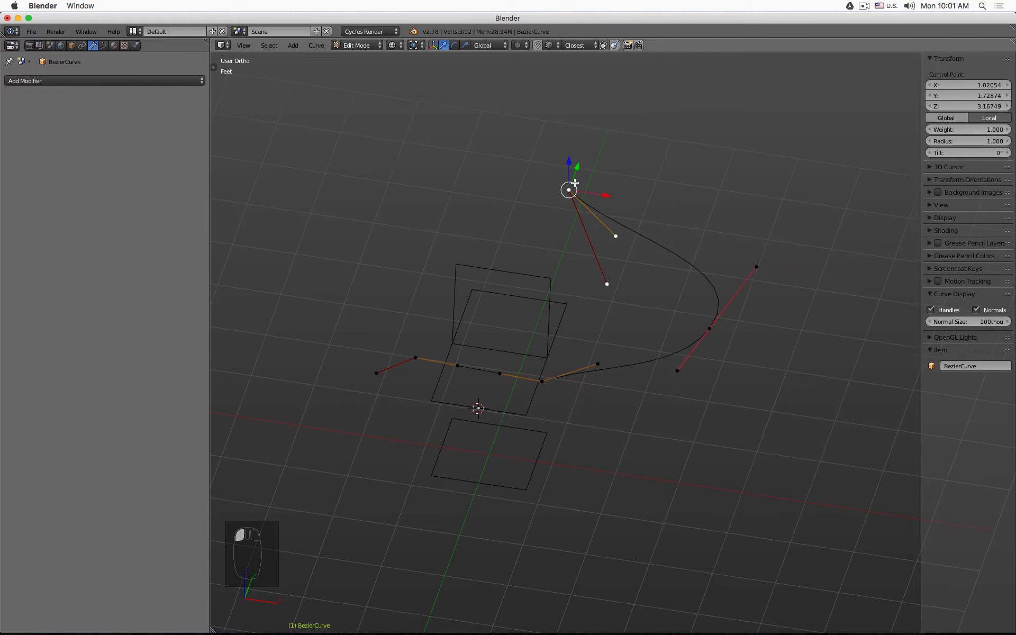
key(v)
click(581, 187)
right_click(709, 329)
key(v)
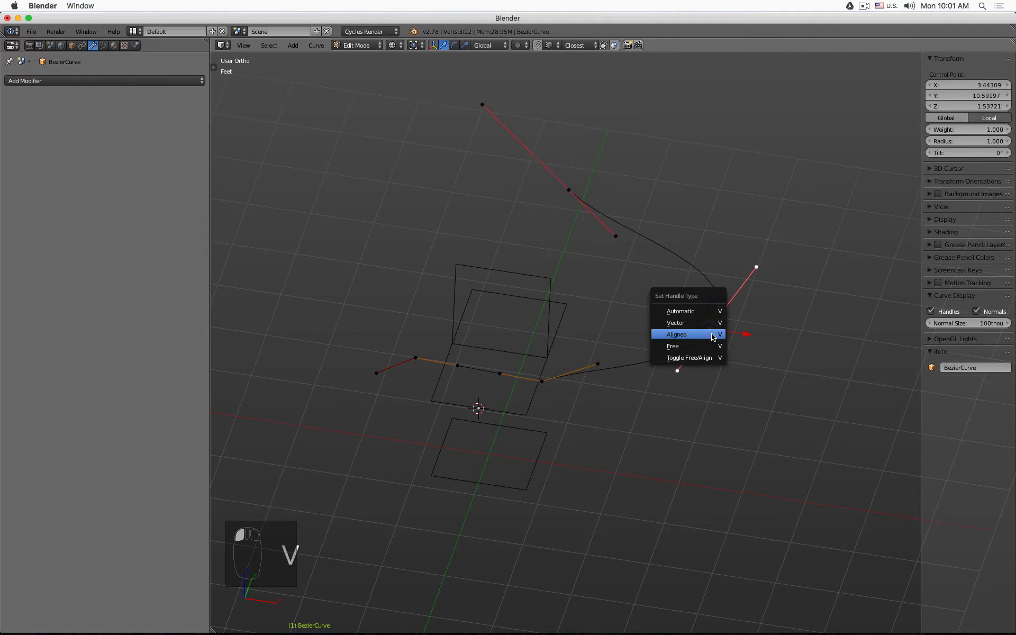
click(704, 311)
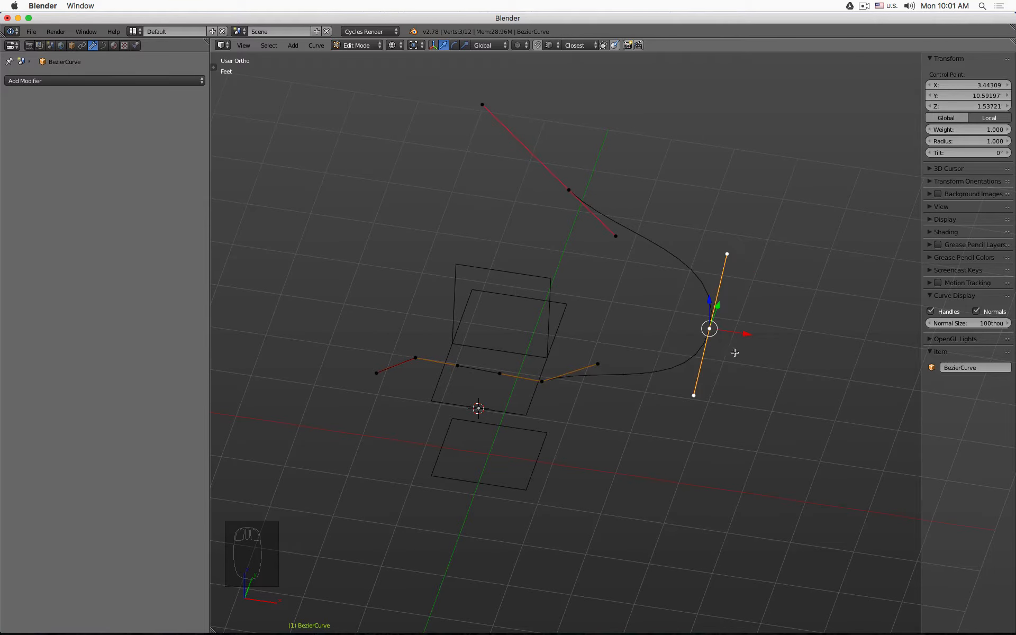
- Move the top control point slightly
right_click(569, 189)
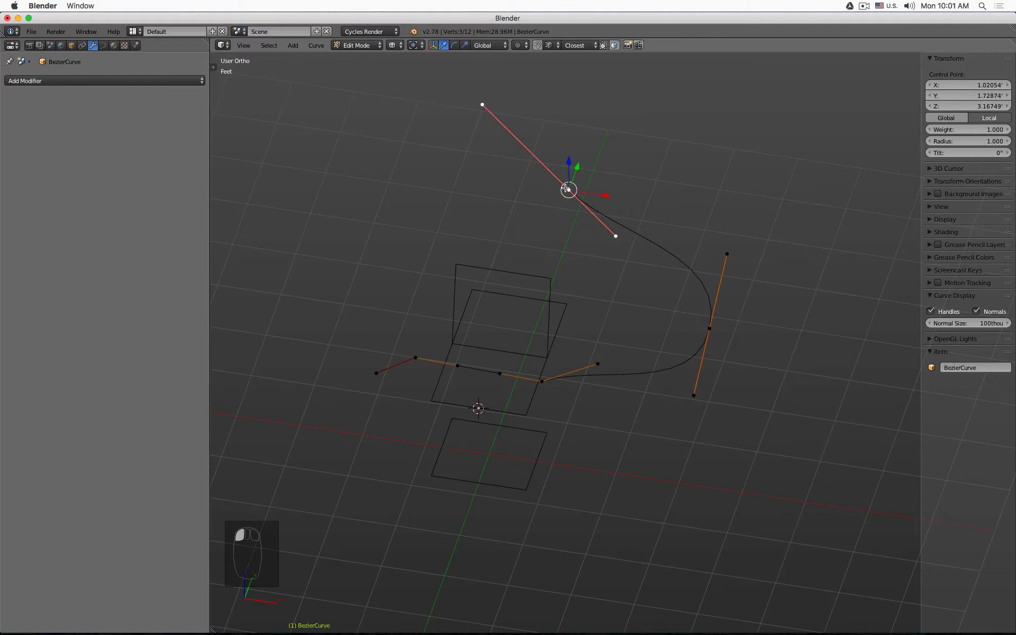
key(g)
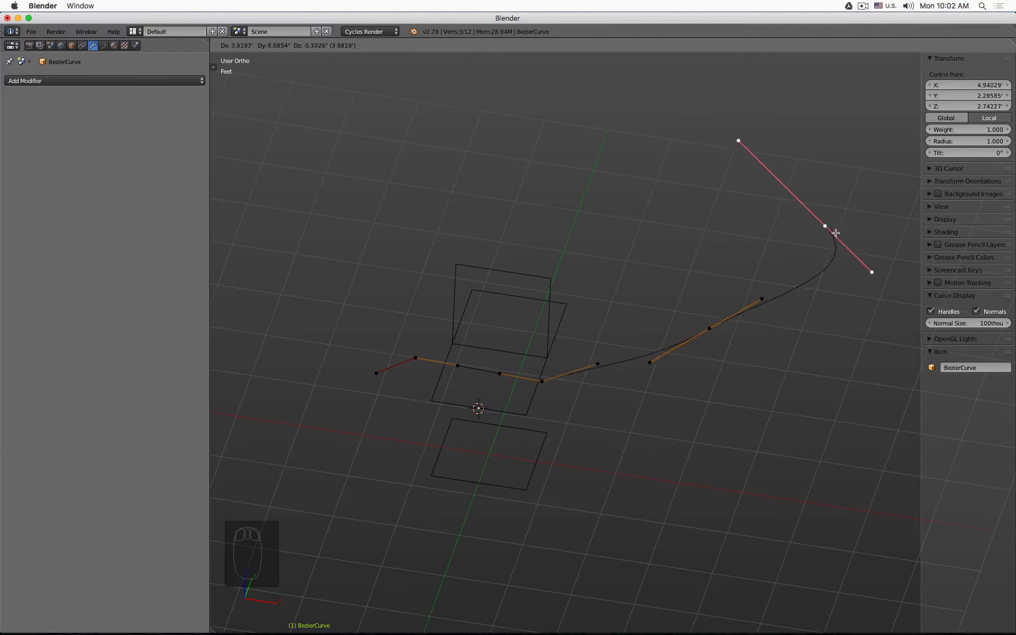
click(575, 201)
- Select all control points and set every handle to Aligned
key(a)
key(a)
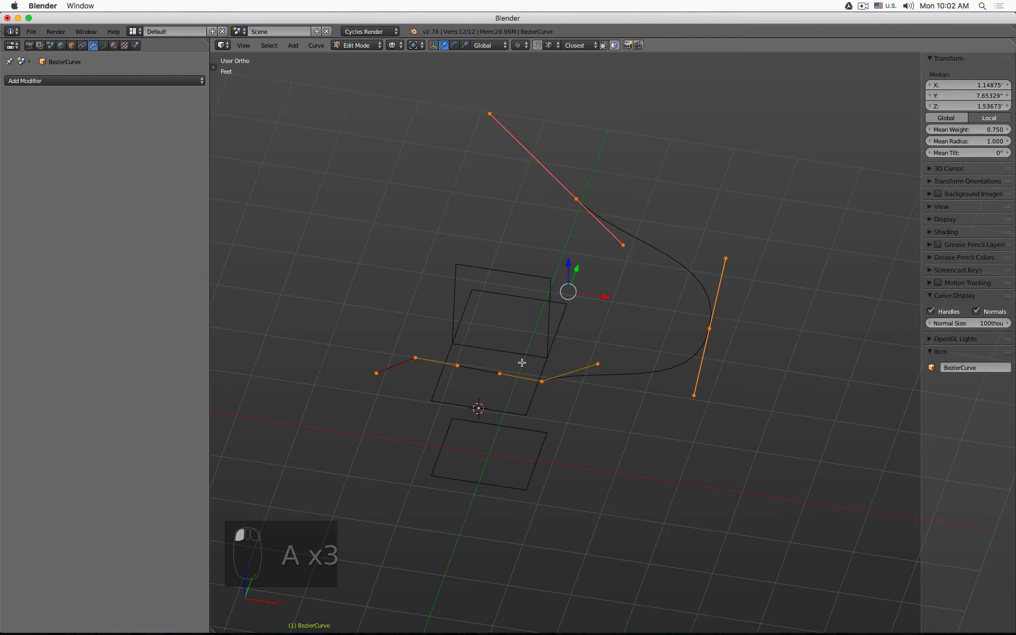
key(v)
click(532, 361)
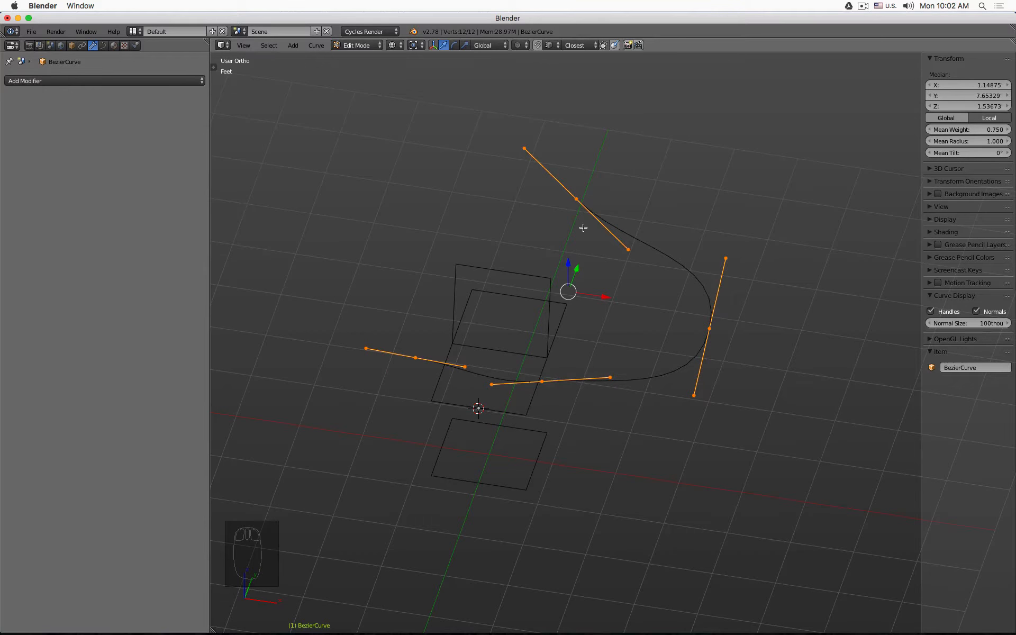
- Move the lowest rear control point down to round the bottom of the shell
click(577, 200)
click(551, 391)
key(g)
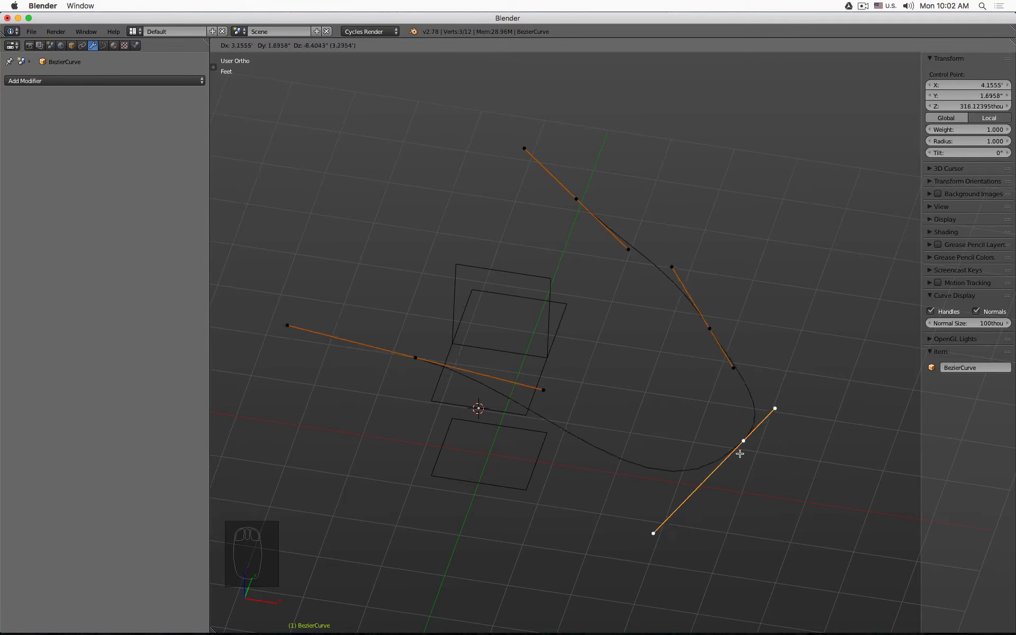
click(642, 486)
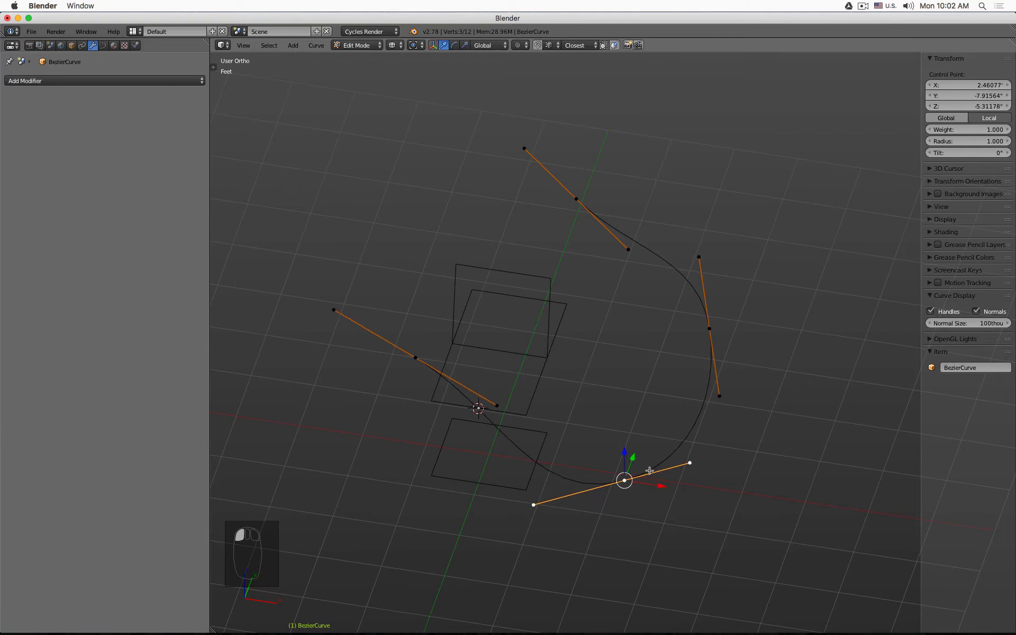
- Extrude a new control point forward from the top end and reposition its handle
click(568, 190)
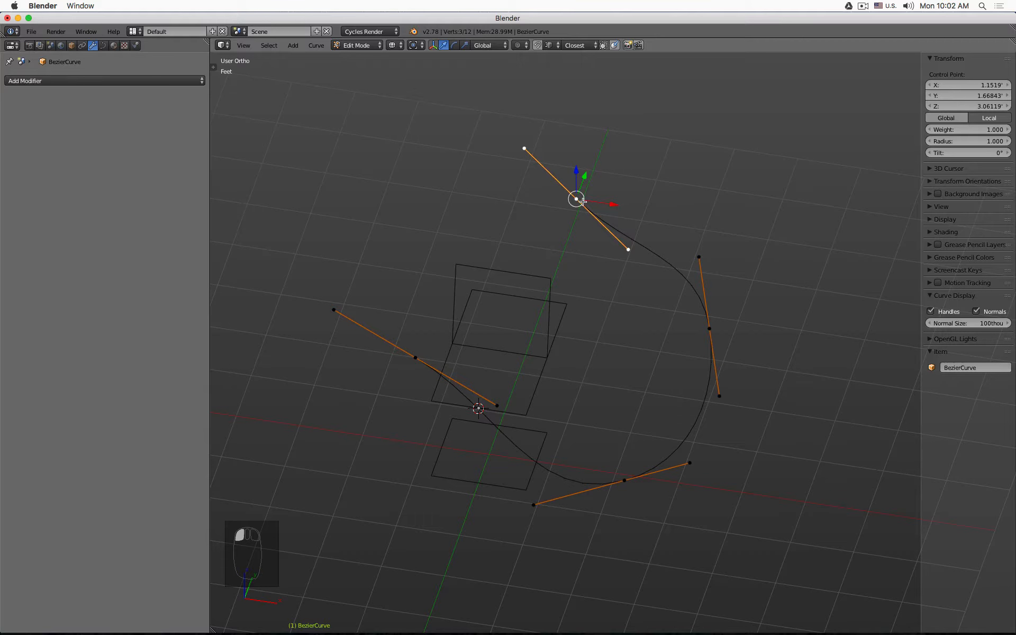
key(e)
click(442, 240)
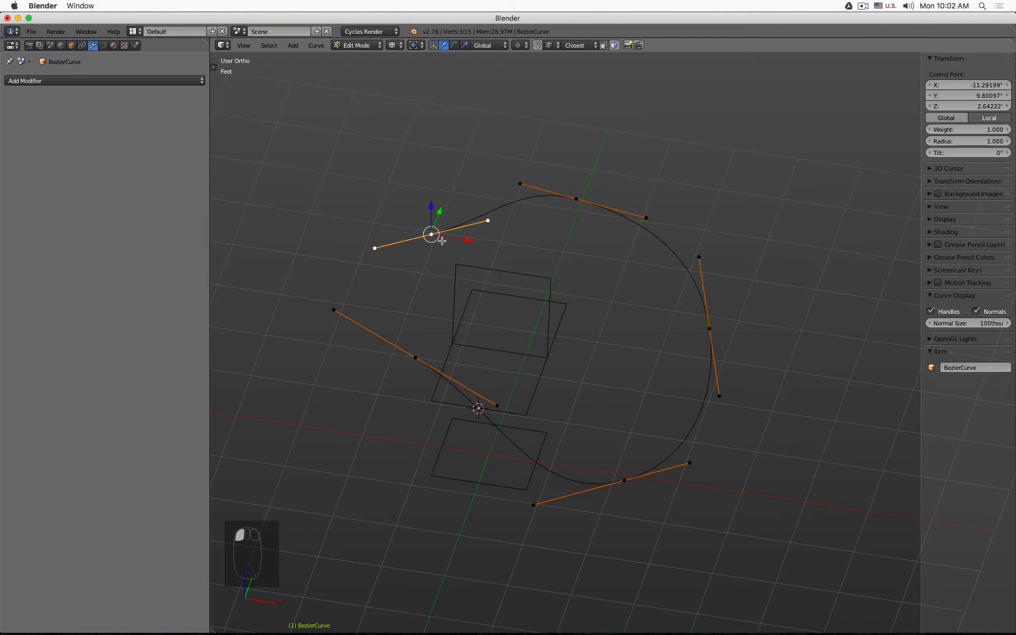
key(v)
click(423, 263)
click(490, 231)
key(g)
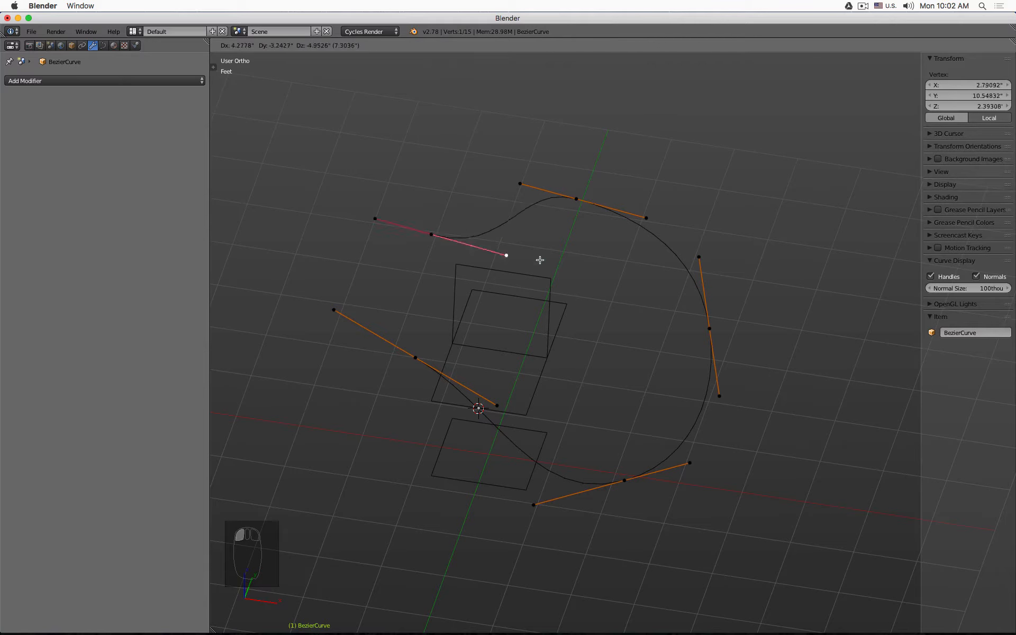
click(556, 259)
- Set the new end point's handles to Free and reposition both handles to curl the backrest edge
click(432, 243)
key(v)
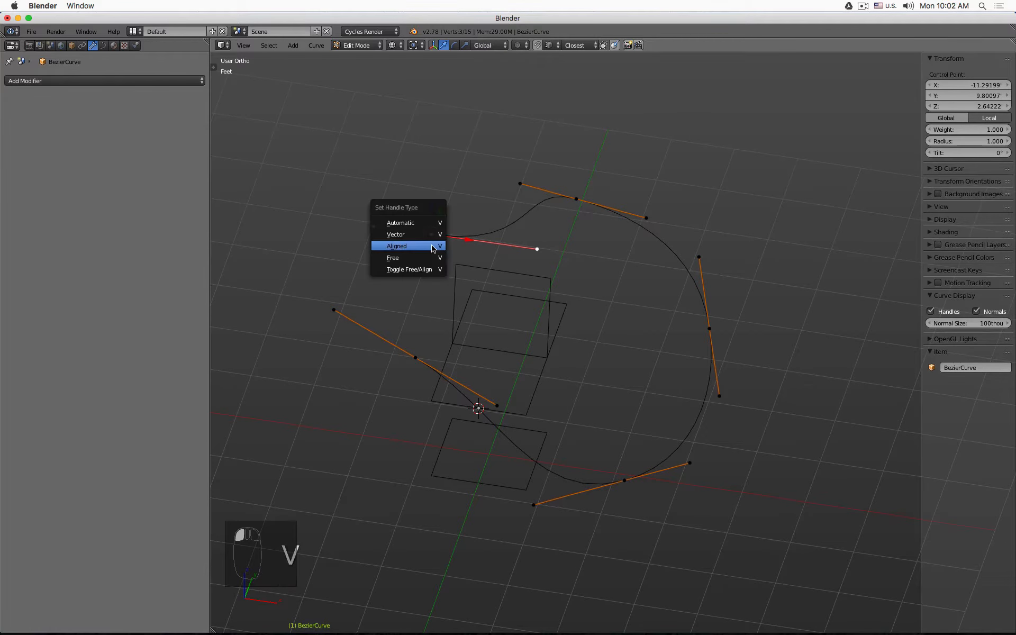
click(432, 258)
click(537, 248)
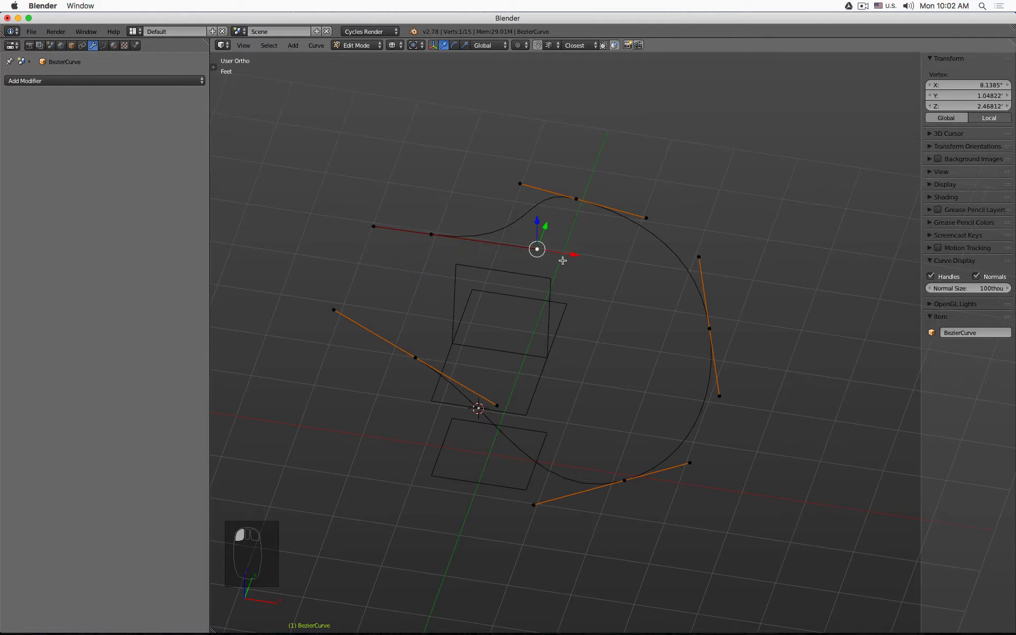
key(g)
click(487, 304)
click(374, 226)
key(g)
click(464, 169)
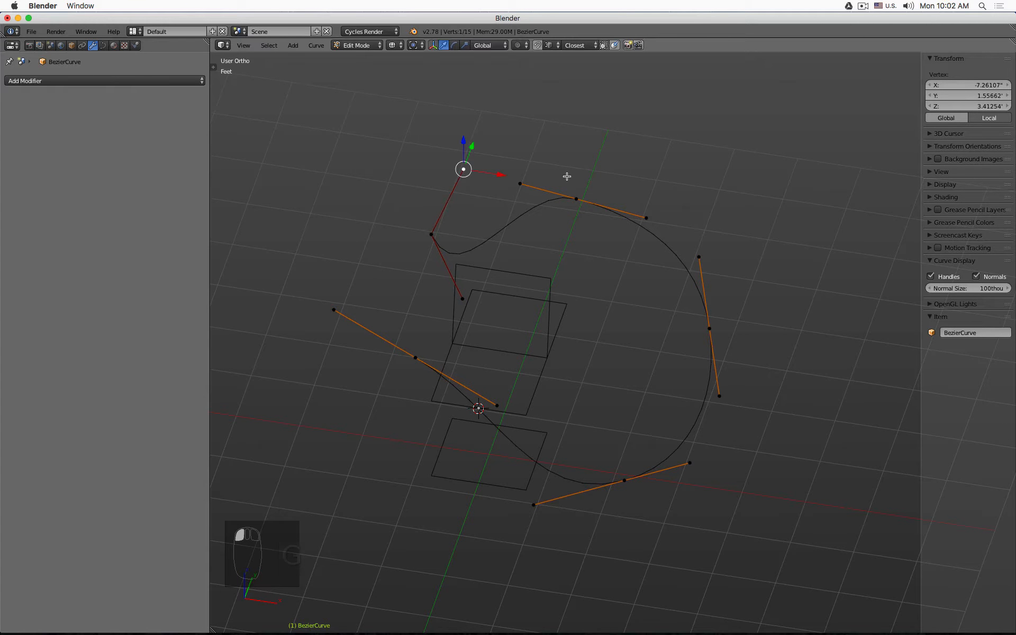
- Box-select the top control point's handles and set them to Free
click(520, 184)
key(b)
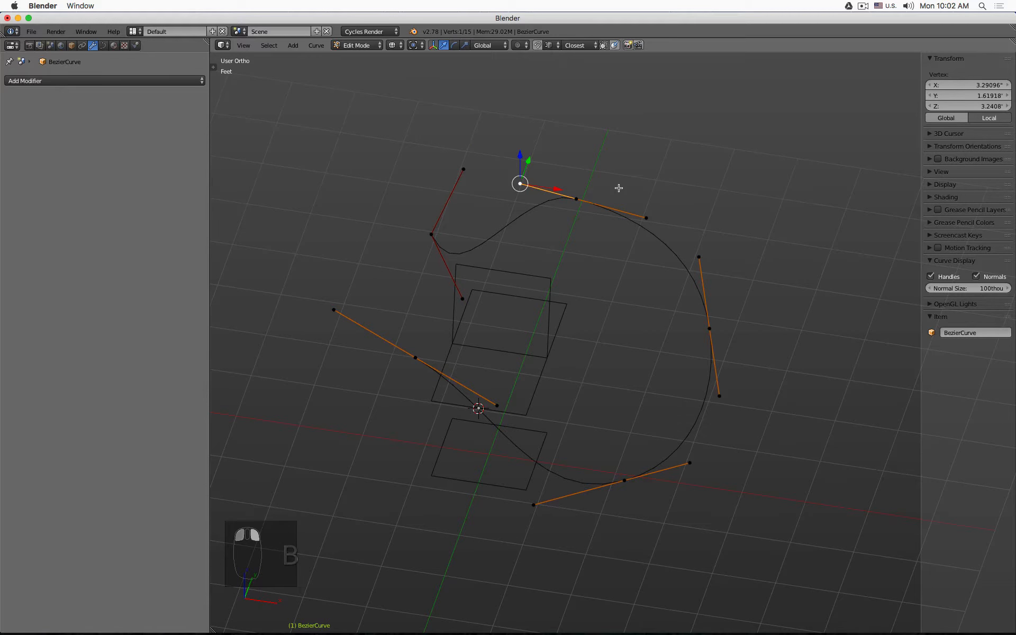
drag(619, 191, 583, 205)
key(v)
click(582, 203)
- Reposition both handles of the top control point to form a sharp peak, then return to Object Mode
click(520, 184)
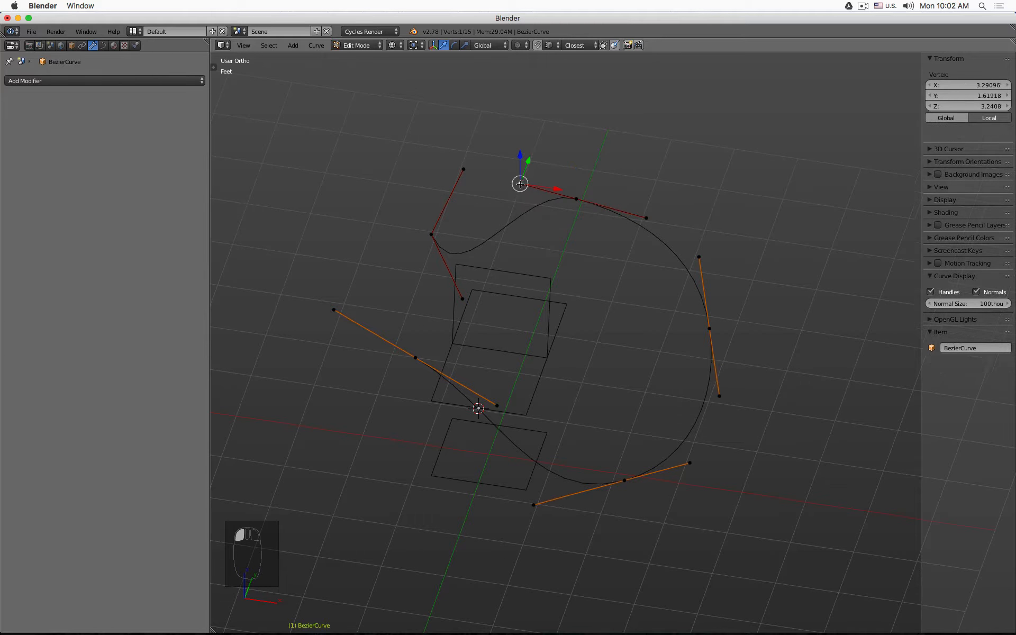
key(g)
click(555, 251)
key(g)
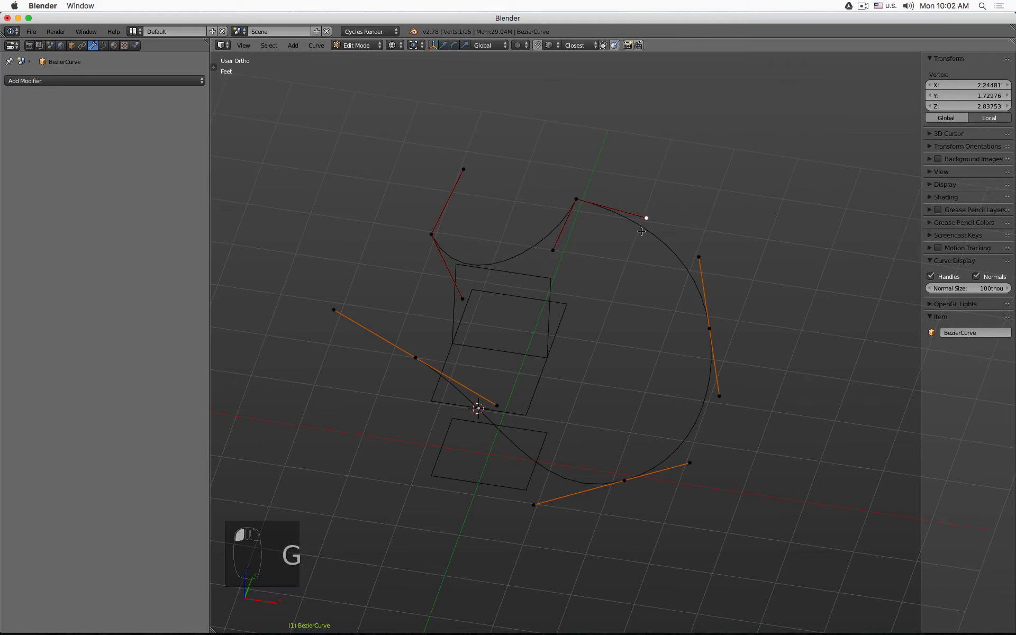
click(633, 243)
key(Tab)
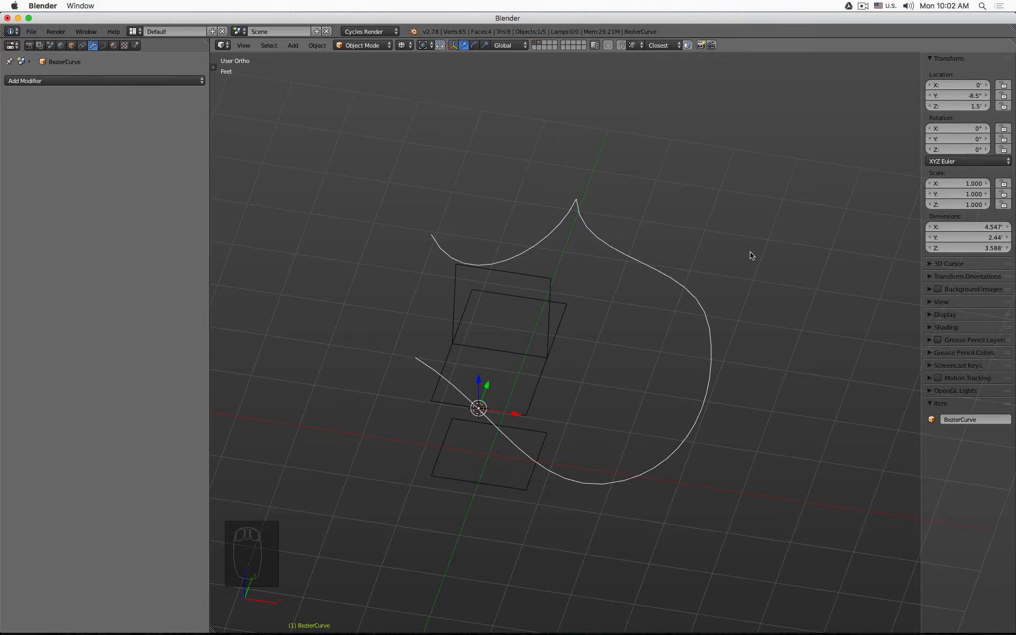
- Enter Edit Mode on the curve and turn off the display of curve normals
key(Tab)
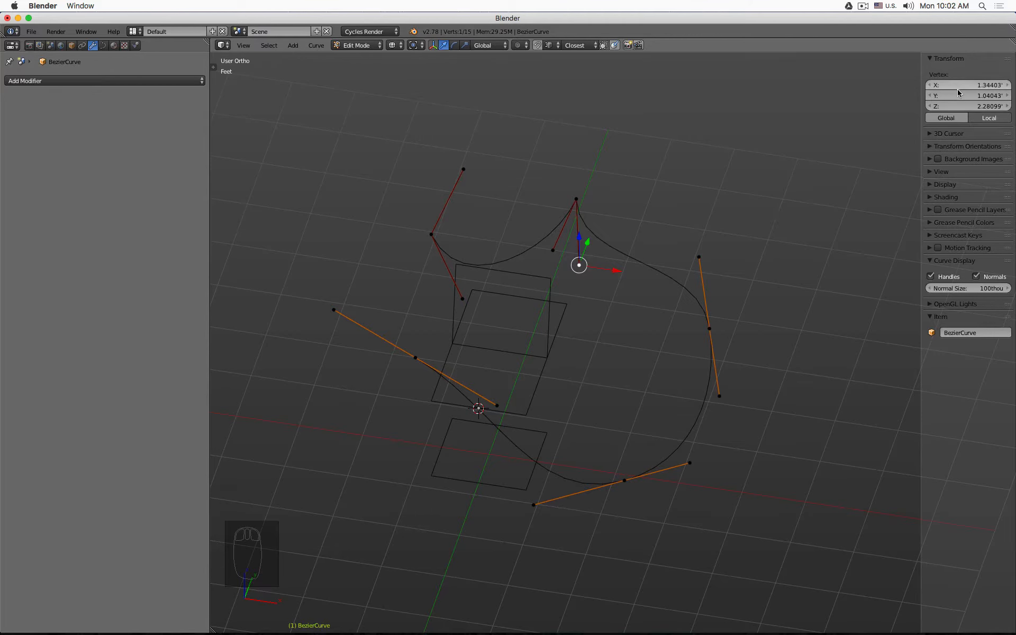
click(932, 59)
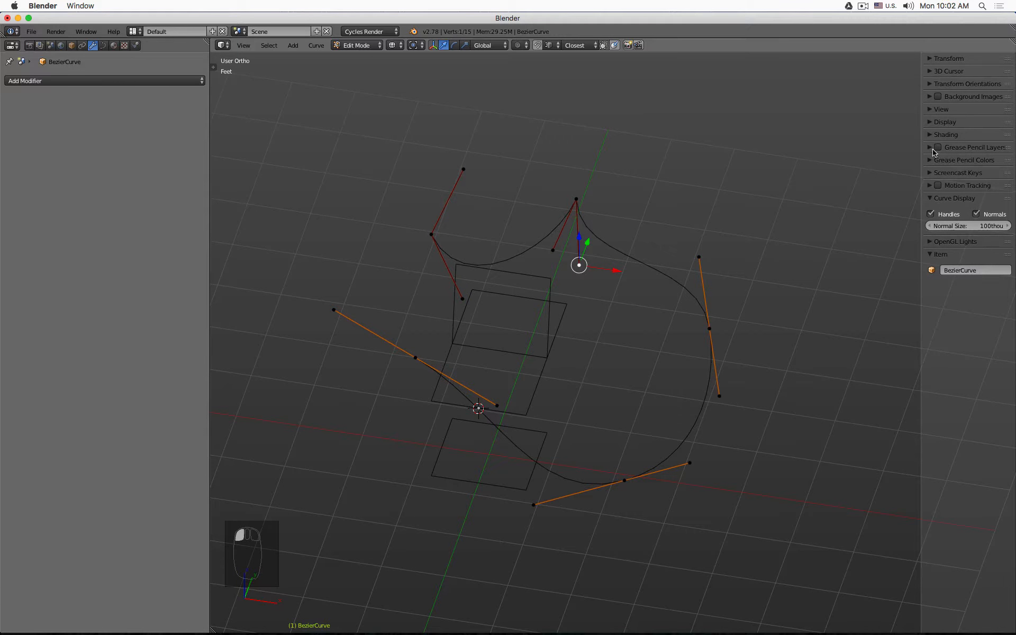
click(977, 214)
- Open the curve's data properties and set the preview resolution U to 32, then to 64
click(103, 46)
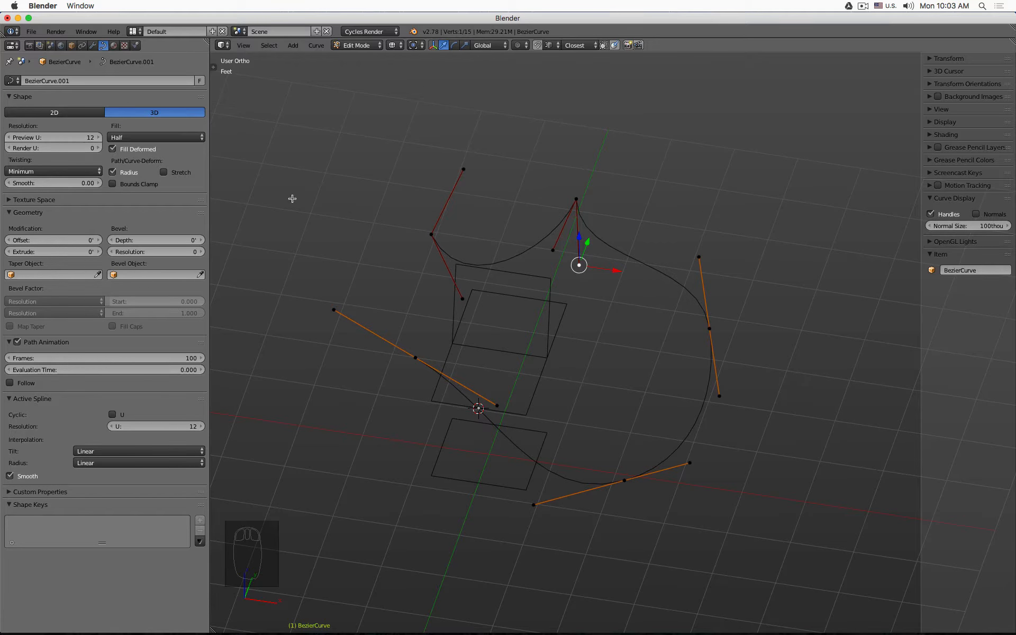
scroll(528, 252, up, 3)
scroll(527, 252, up, 3)
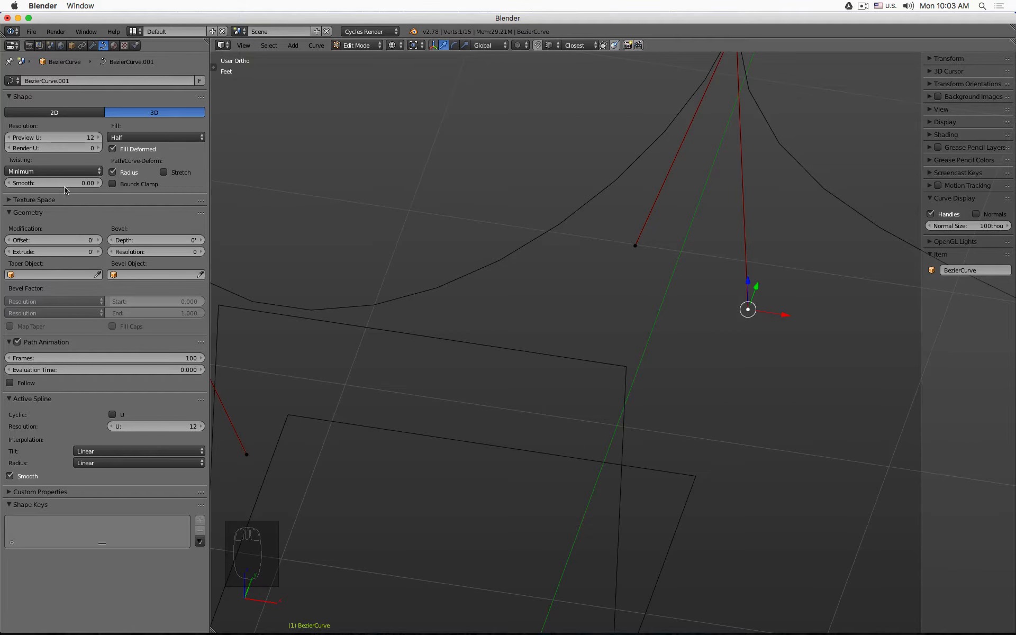
click(47, 137)
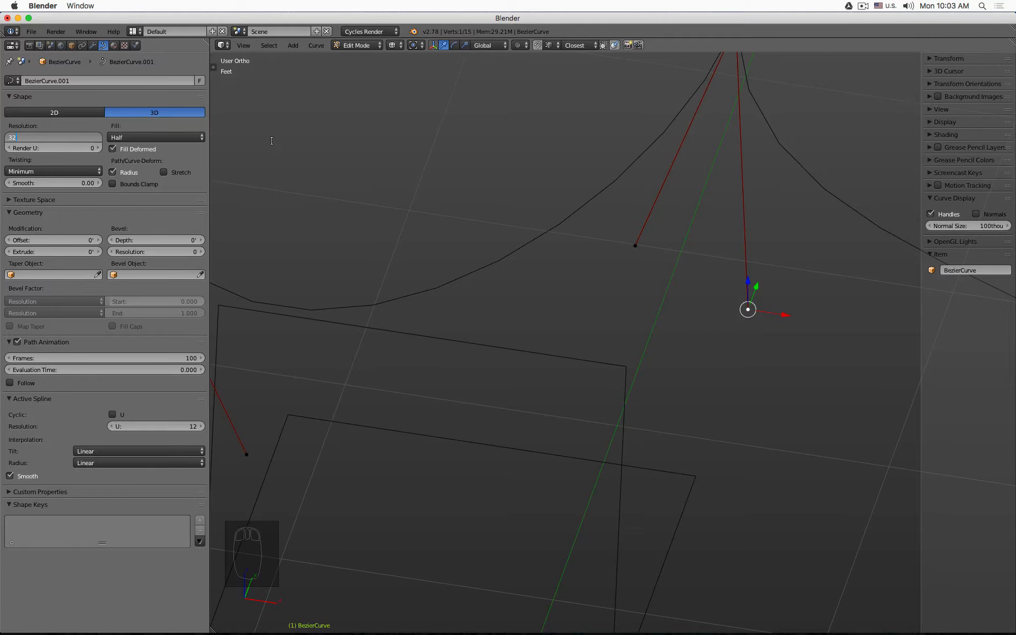
text(32)
key(Return)
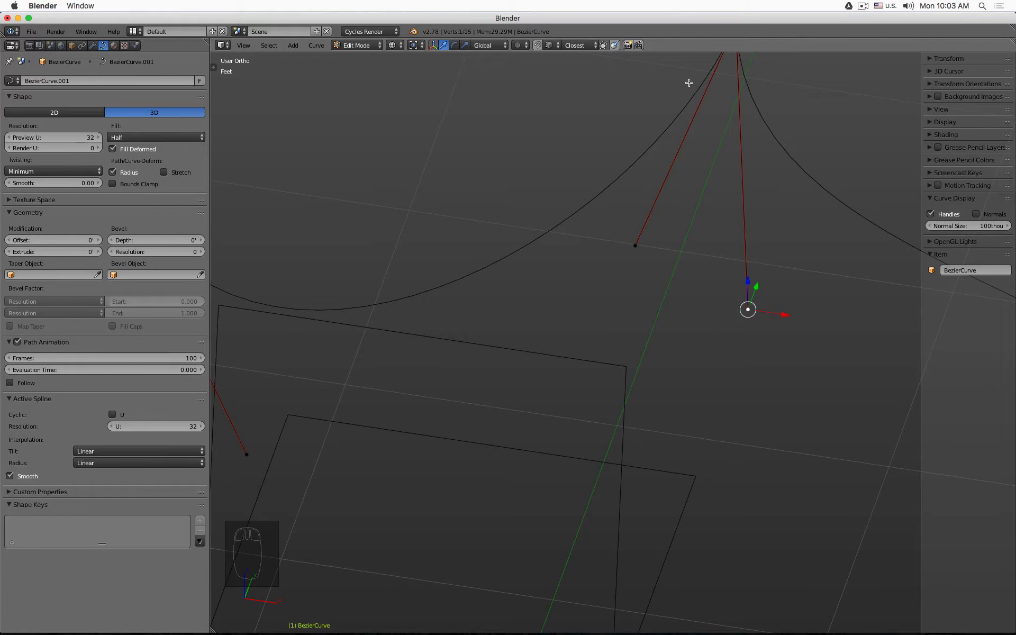
click(65, 137)
text(64)
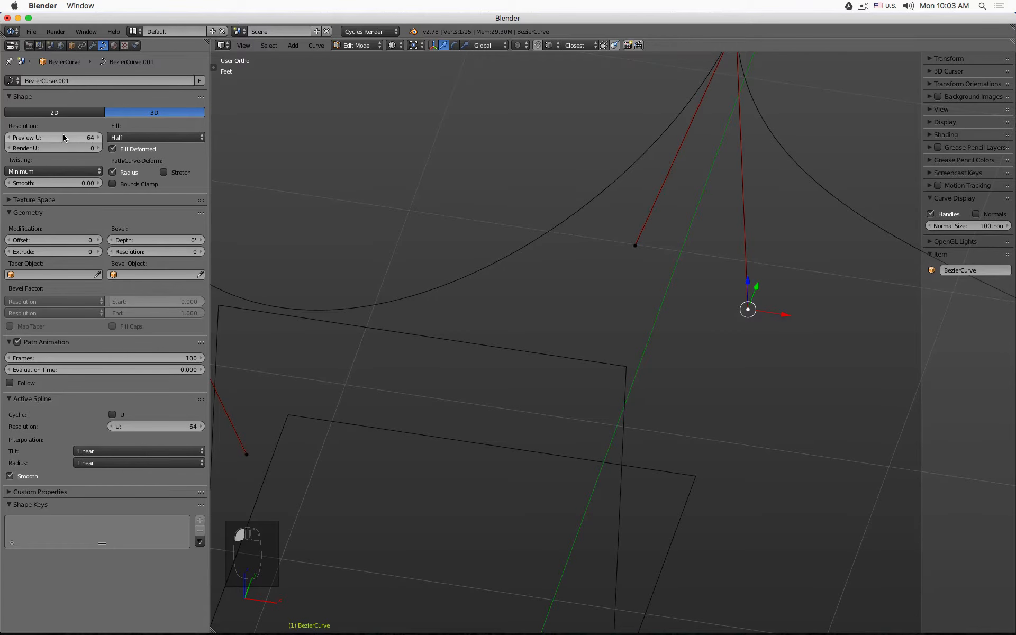
key(Return)
- Set the preview resolution U to 12 and back to 64 to compare the curve's smoothness
scroll(710, 303, down, 5)
scroll(709, 303, up, 3)
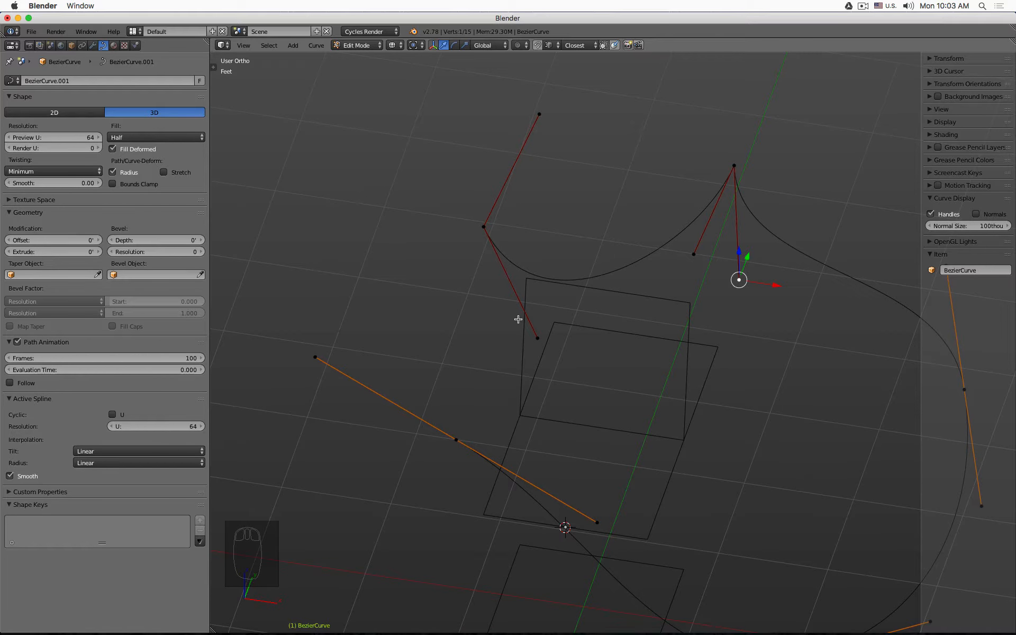
click(66, 138)
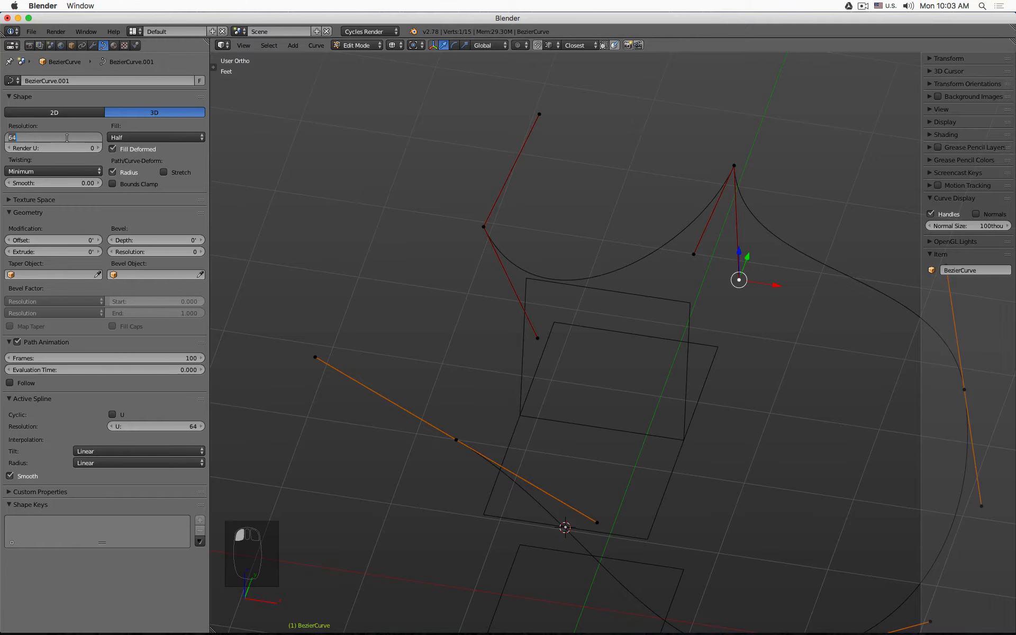
text(12)
key(Return)
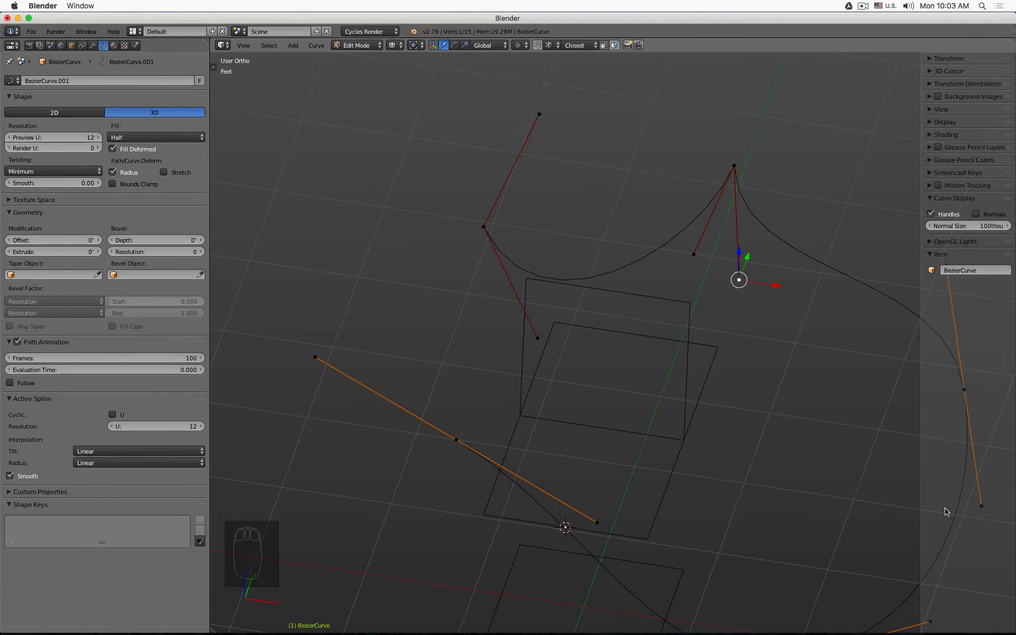
click(66, 136)
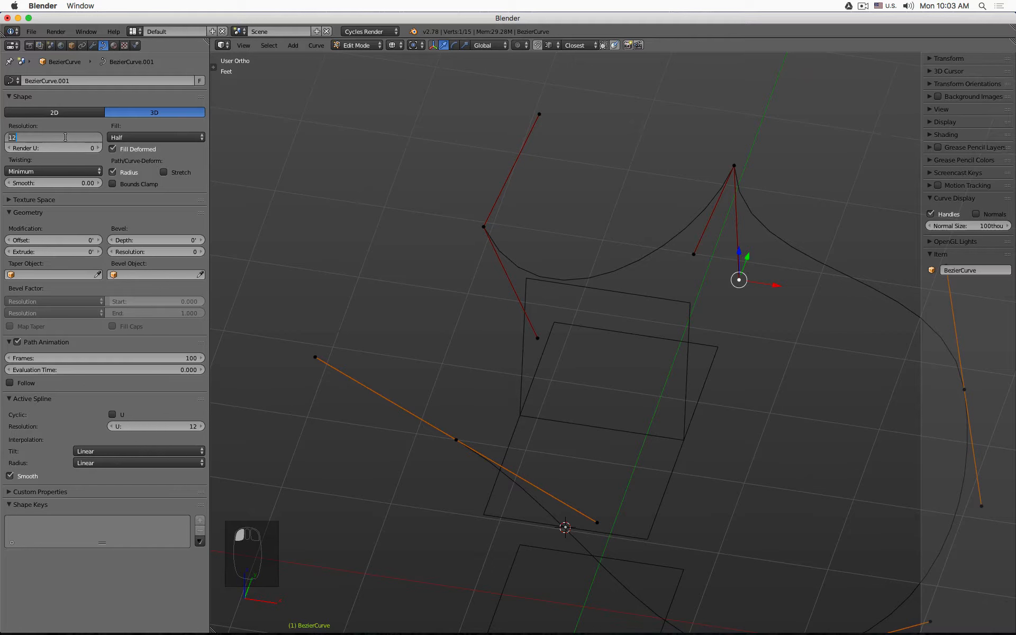
text(64)
key(Return)
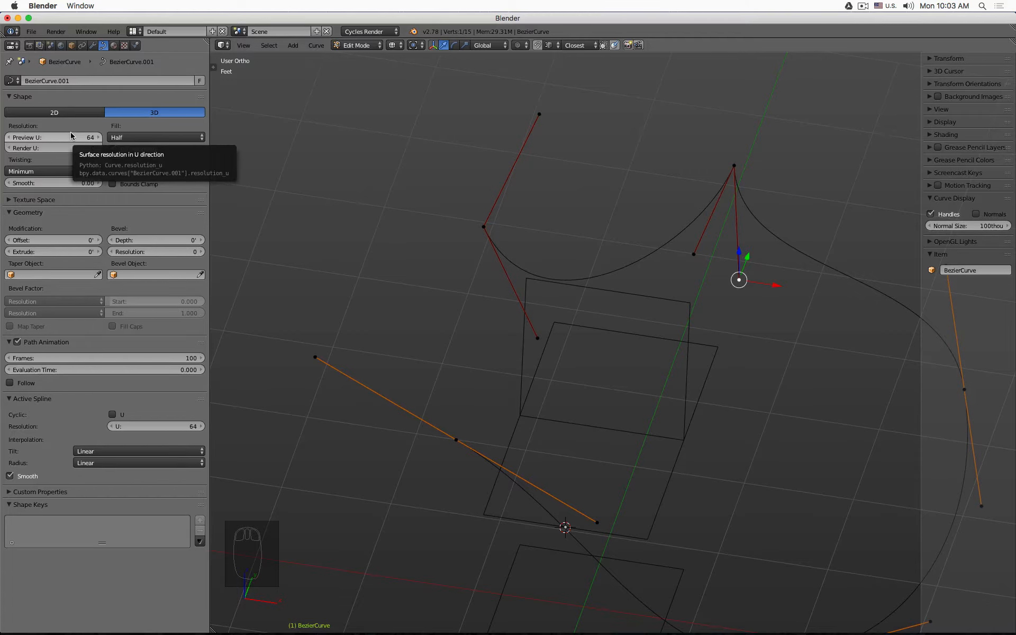
- Delete the backrest's three control points, keeping only the two seat points of the curve
middle_drag(582, 251, 613, 258)
right_click(632, 179)
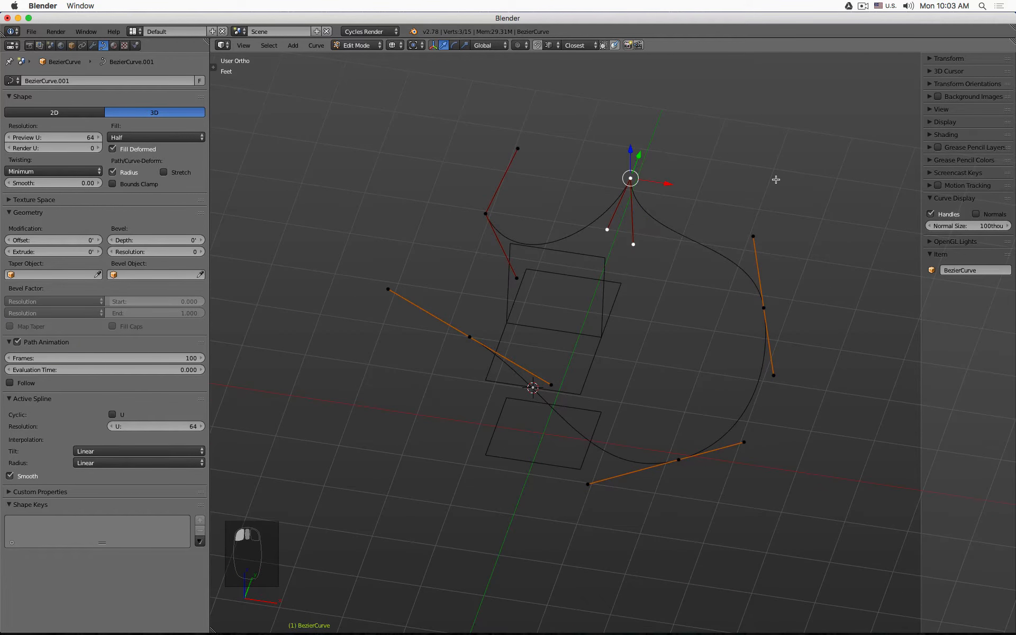
key(x)
click(720, 159)
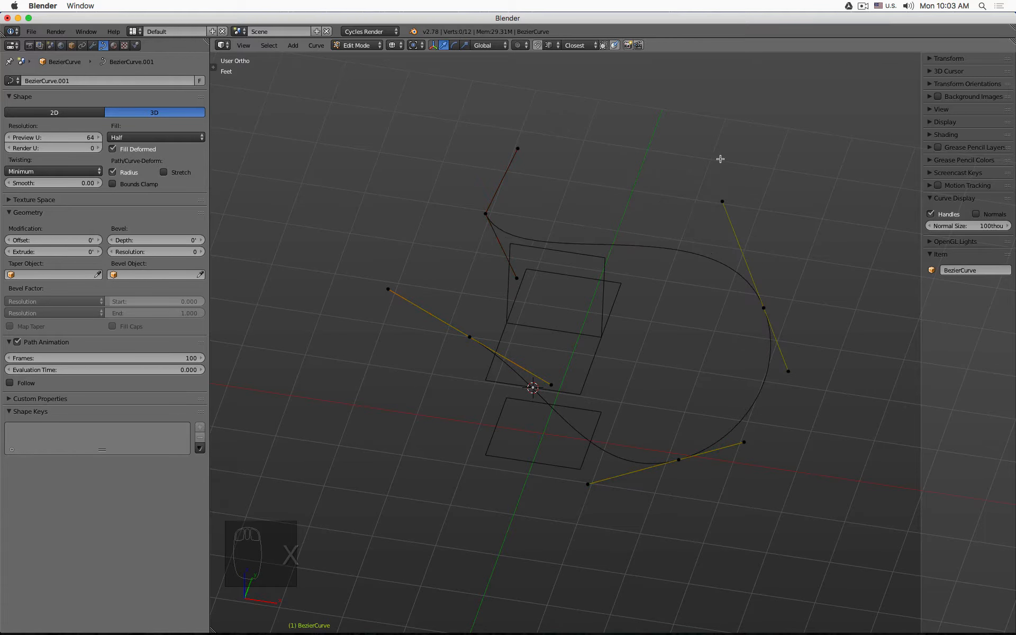
right_click(513, 211)
key(x)
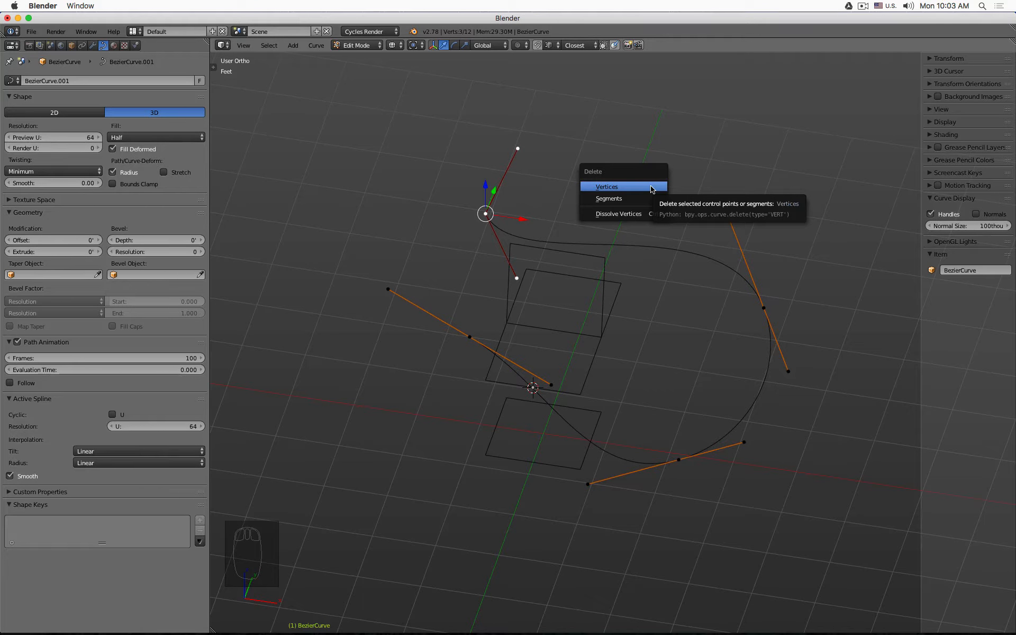
click(652, 189)
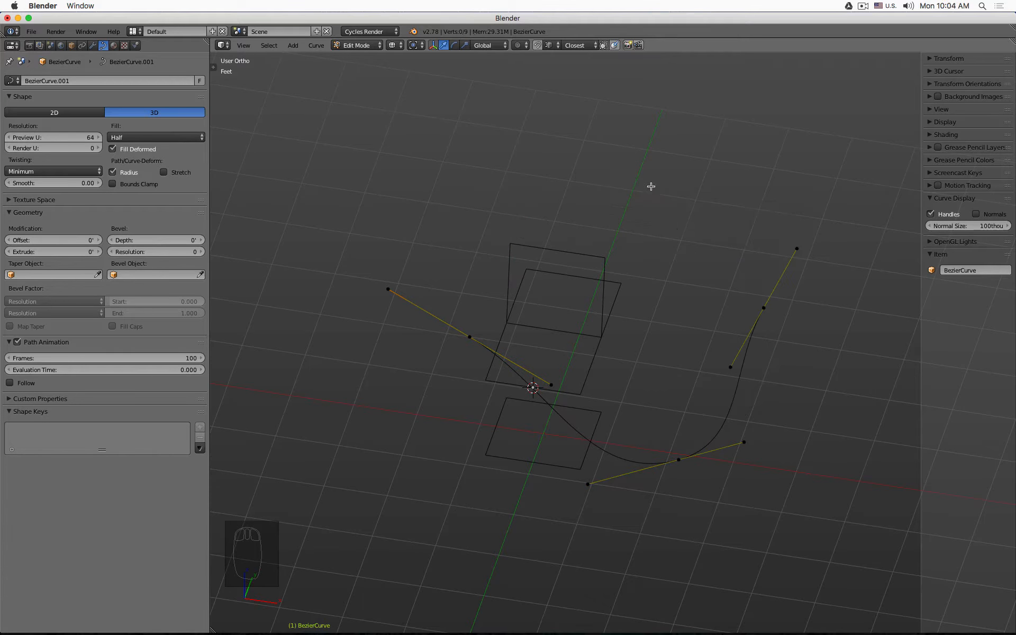
right_click(764, 307)
key(x)
click(777, 311)
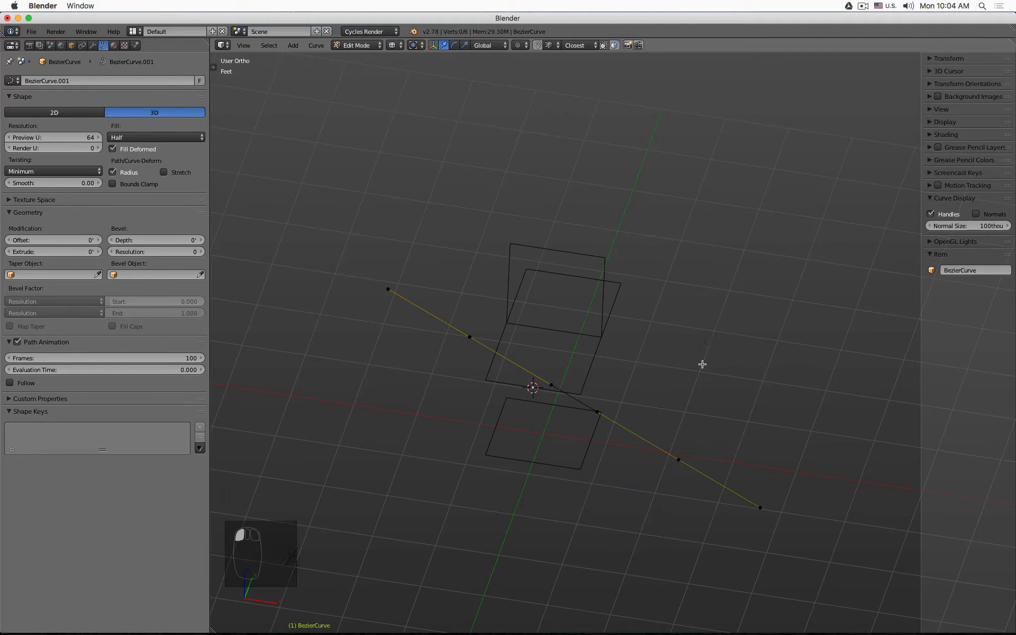
- Select all remaining control points and set their handle type to Aligned
key(a)
key(a)
key(a)
key(a)
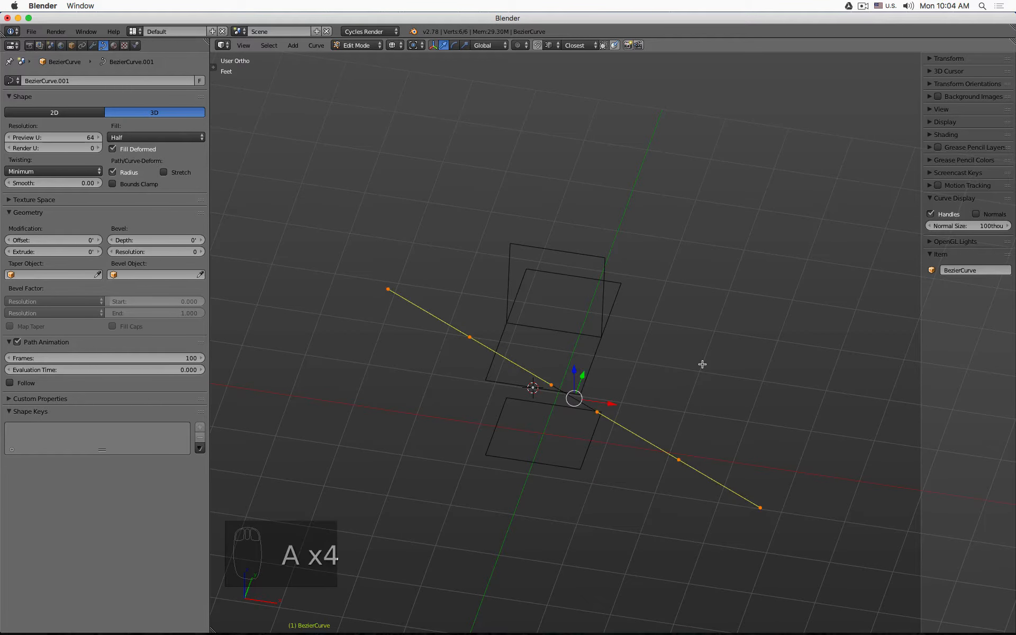
key(v)
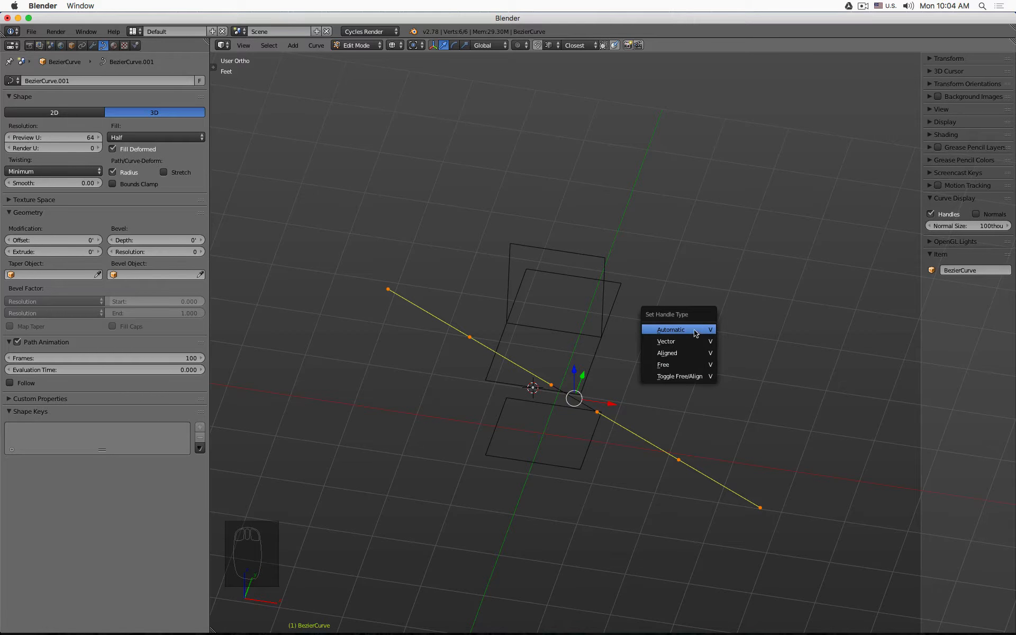
click(697, 353)
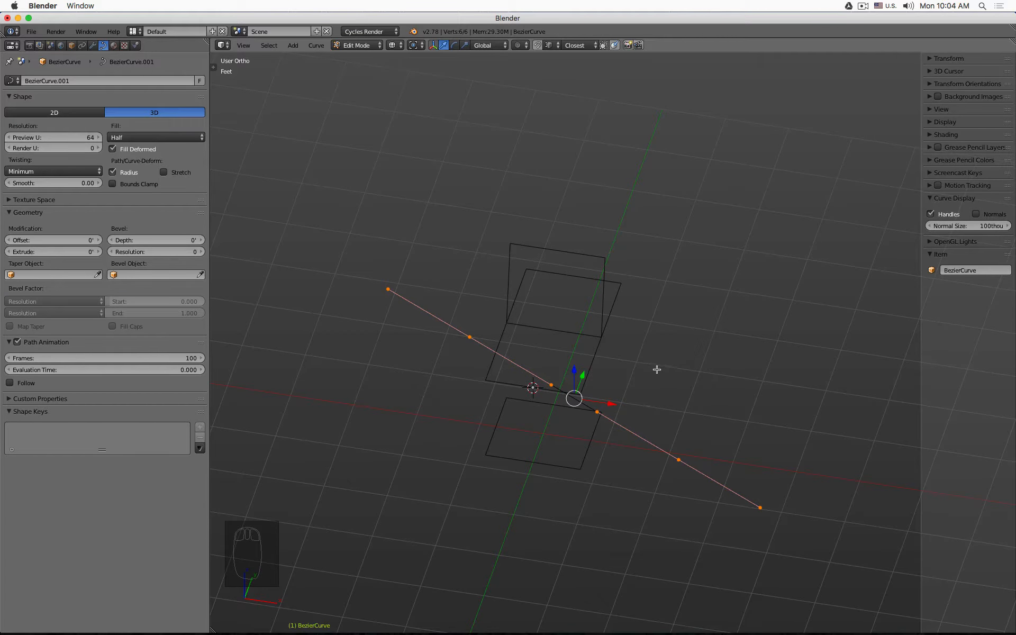
- Reposition the first control point and rotate its handle so the seat curve runs nearly flat
middle_drag(657, 370, 629, 354)
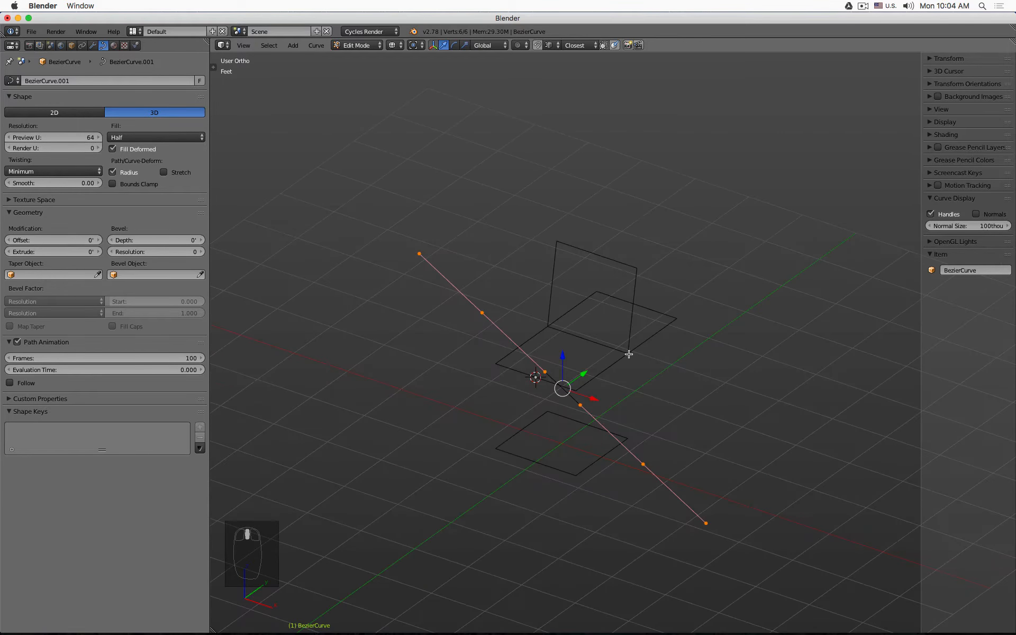
key(KP_1)
click(471, 342)
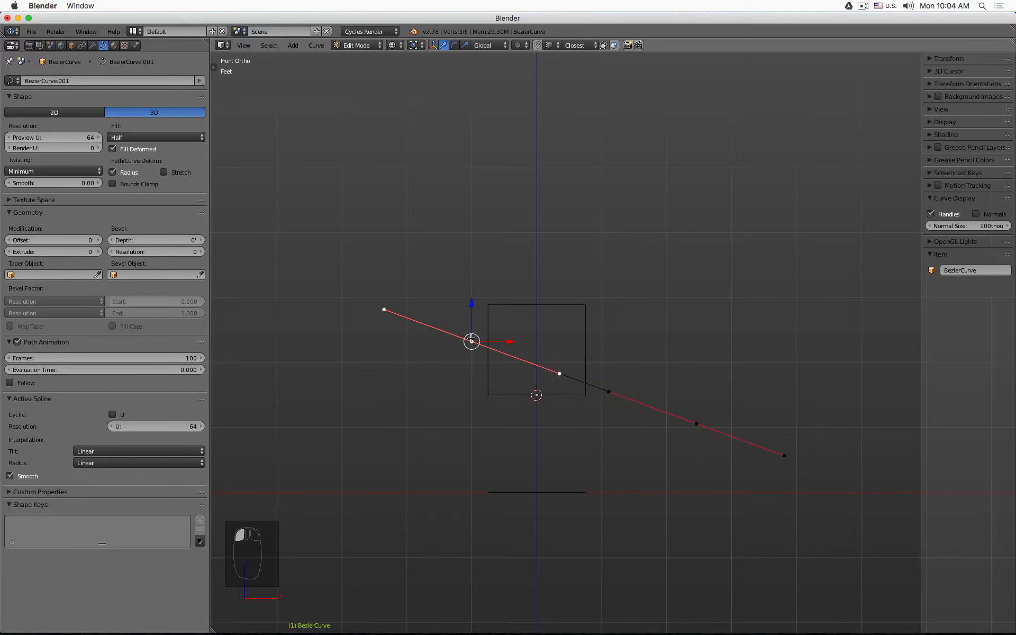
drag(474, 300, 514, 399)
middle_drag(507, 370, 543, 434)
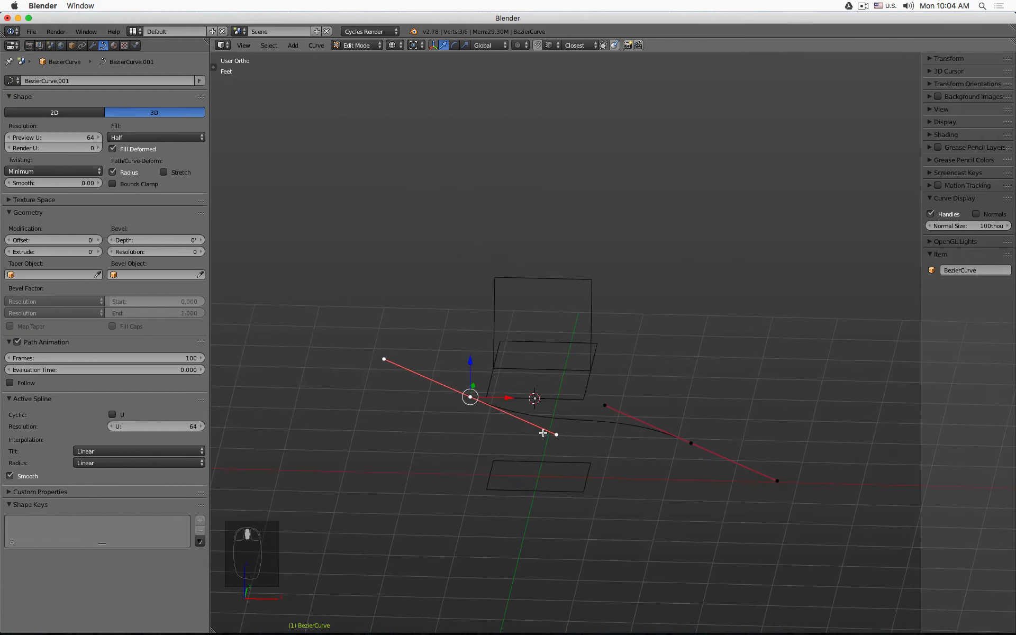
click(570, 418)
ctrl+drag(557, 400, 581, 401)
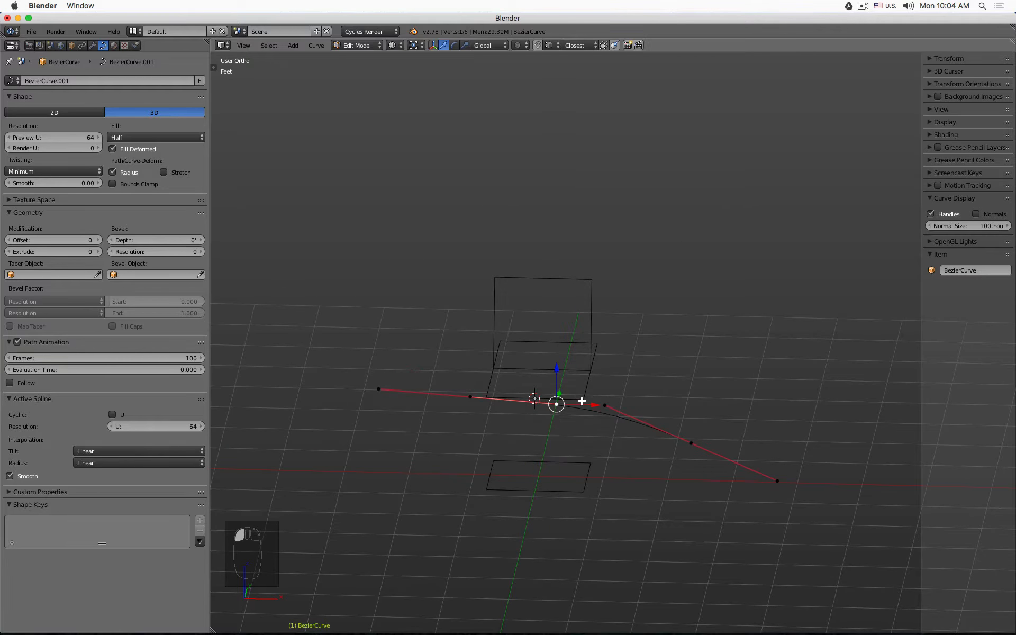
- Select one handle of the first control point and move it outward along the seat line
key(KP_1)
middle_drag(583, 400, 480, 370)
right_click(475, 361)
scroll(475, 361, up, 8)
ctrl+drag(456, 388, 495, 400)
scroll(496, 401, down, 4)
right_click(666, 467)
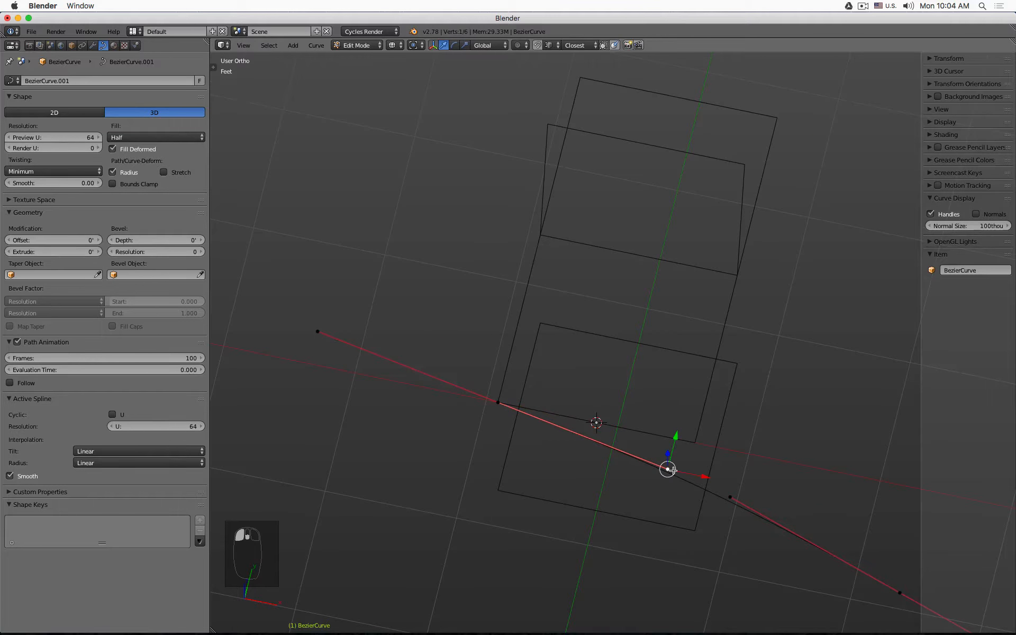
key(g)
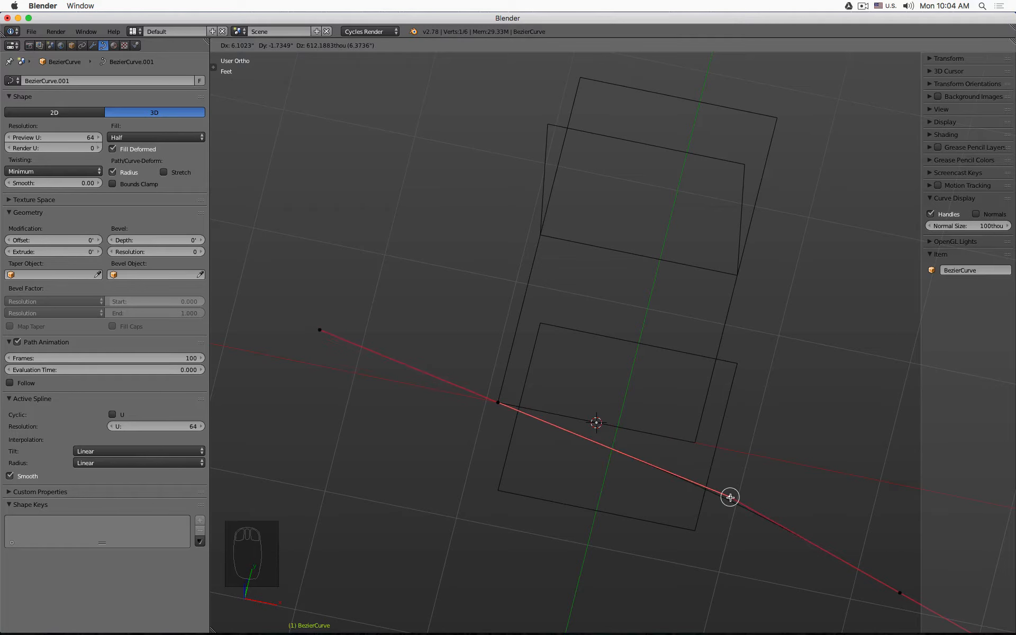
click(697, 439)
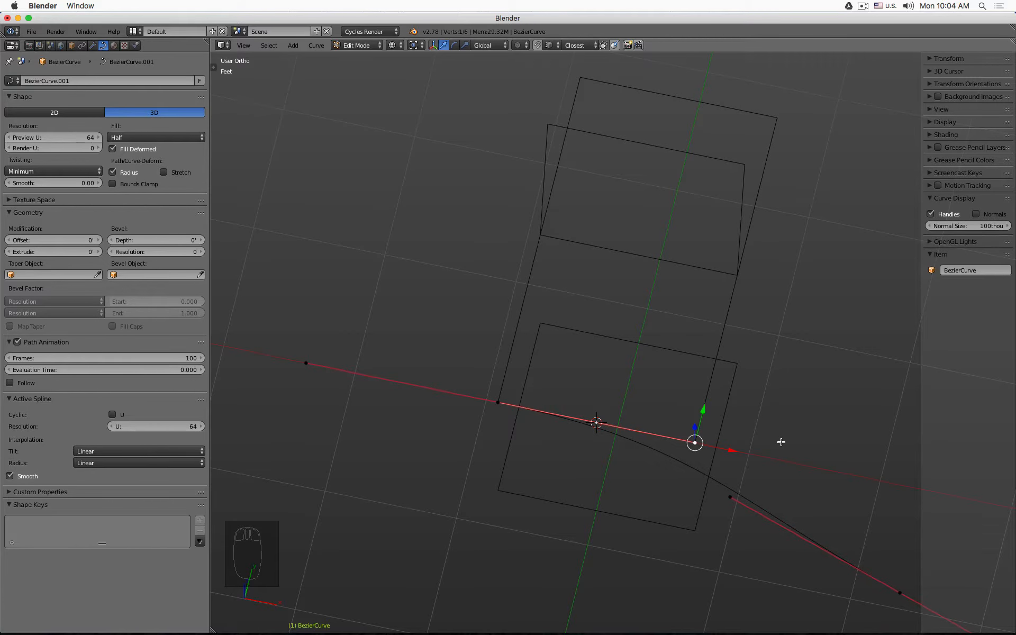
- Move the opposite handle of that point closer to it, then return to Object Mode
middle_drag(706, 434, 679, 429)
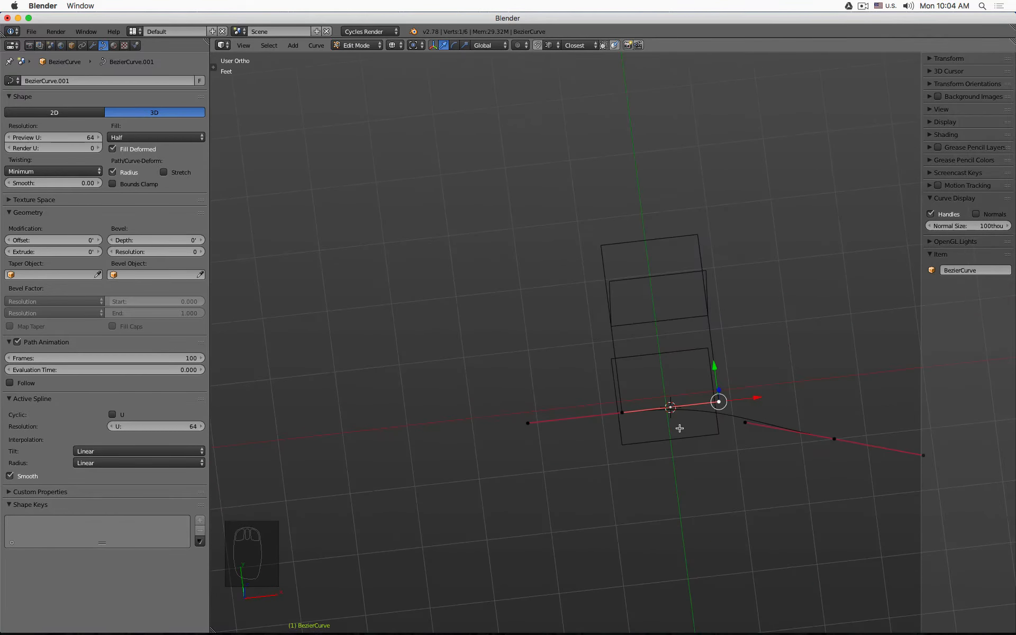
scroll(679, 429, up, 6)
right_click(511, 381)
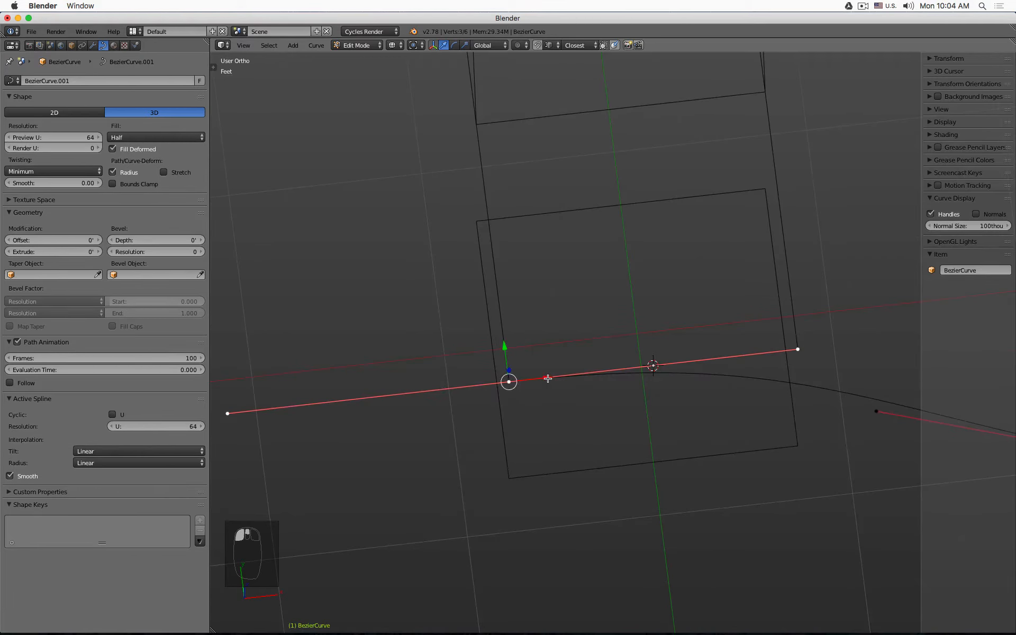
key(g)
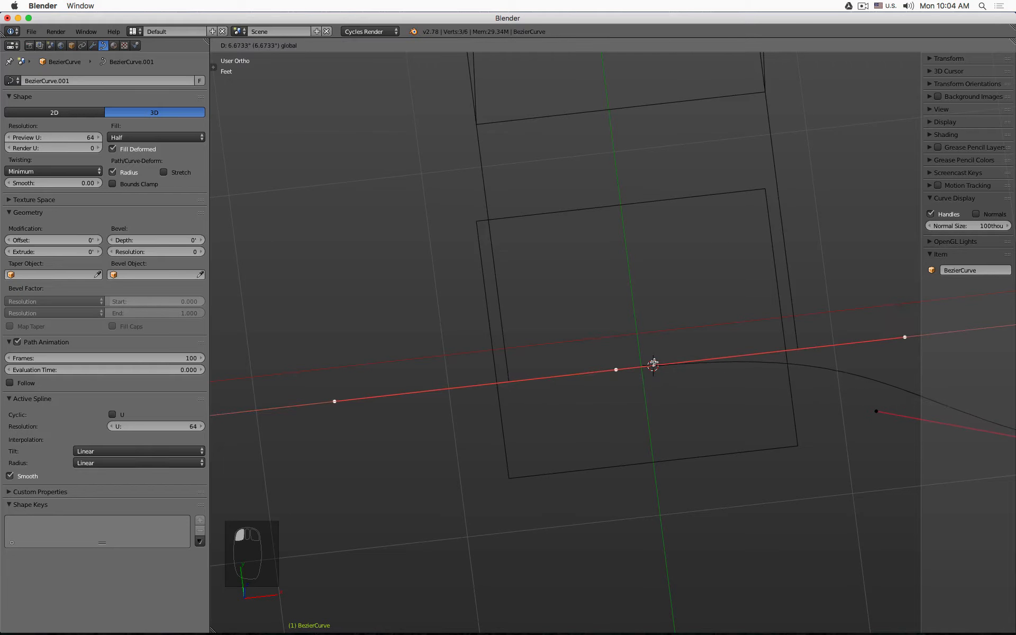
click(549, 377)
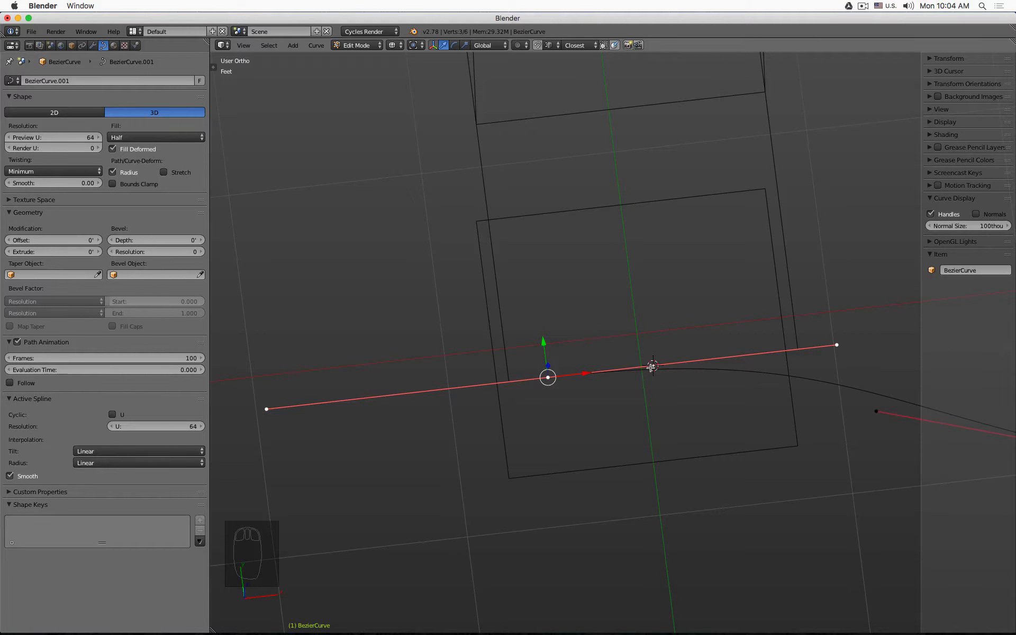
key(Tab)
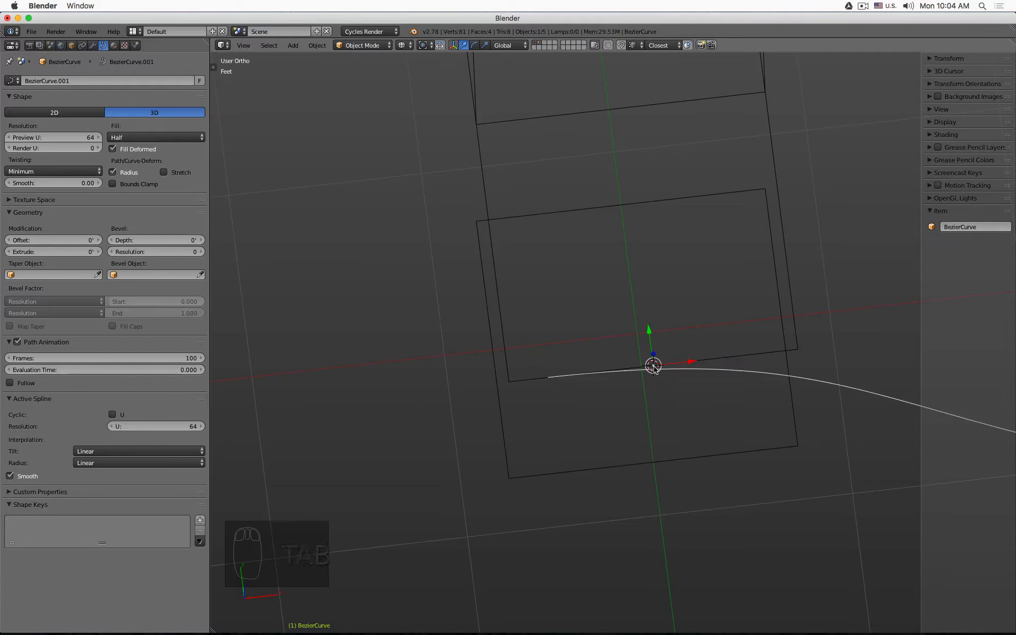
scroll(654, 365, up, 4)
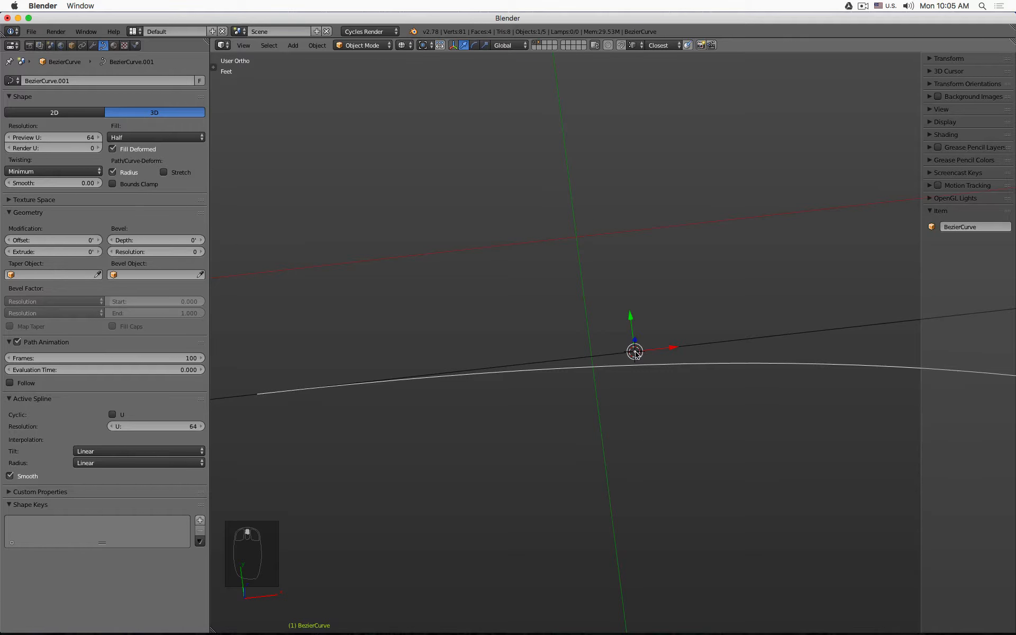
scroll(636, 355, down, 6)
scroll(667, 402, down, 4)
shift+middle_drag(726, 393, 570, 347)
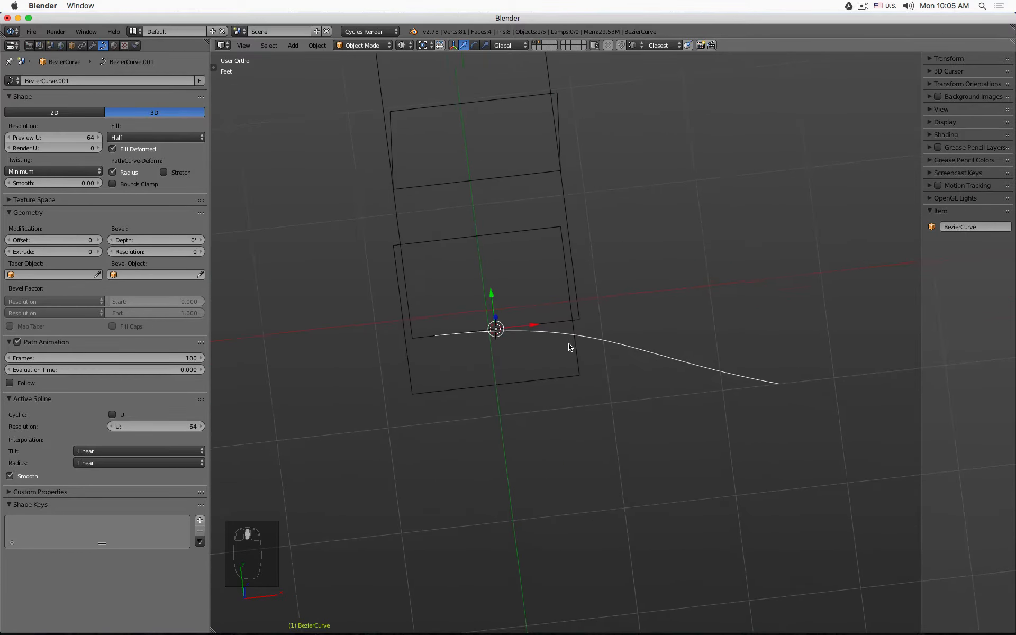
- Enter Edit Mode on the curve and snap its first control point to the 3D cursor
key(Tab)
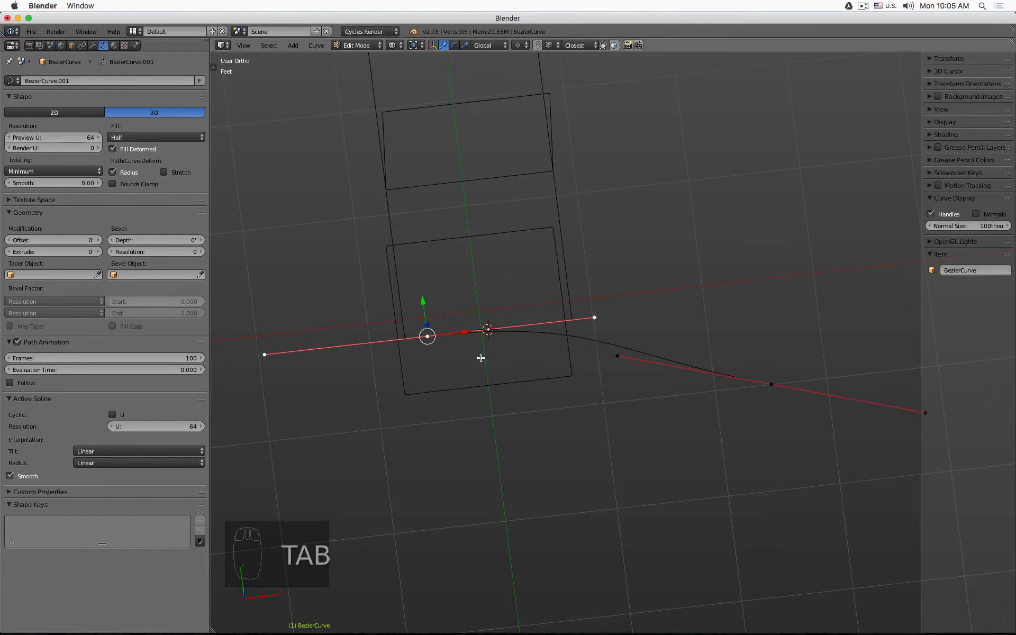
click(428, 337)
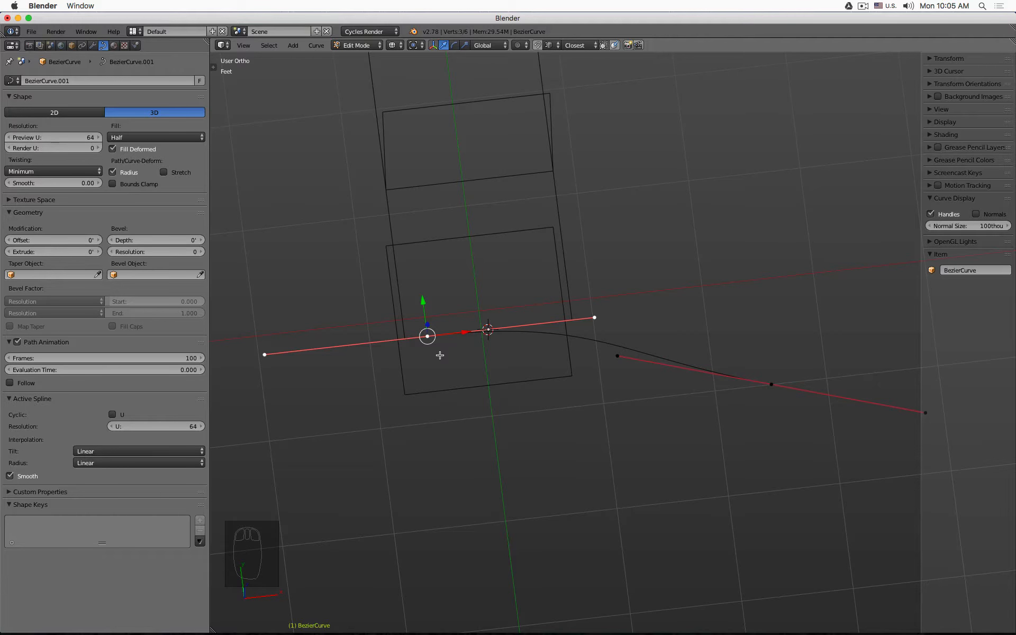
key(shift+s)
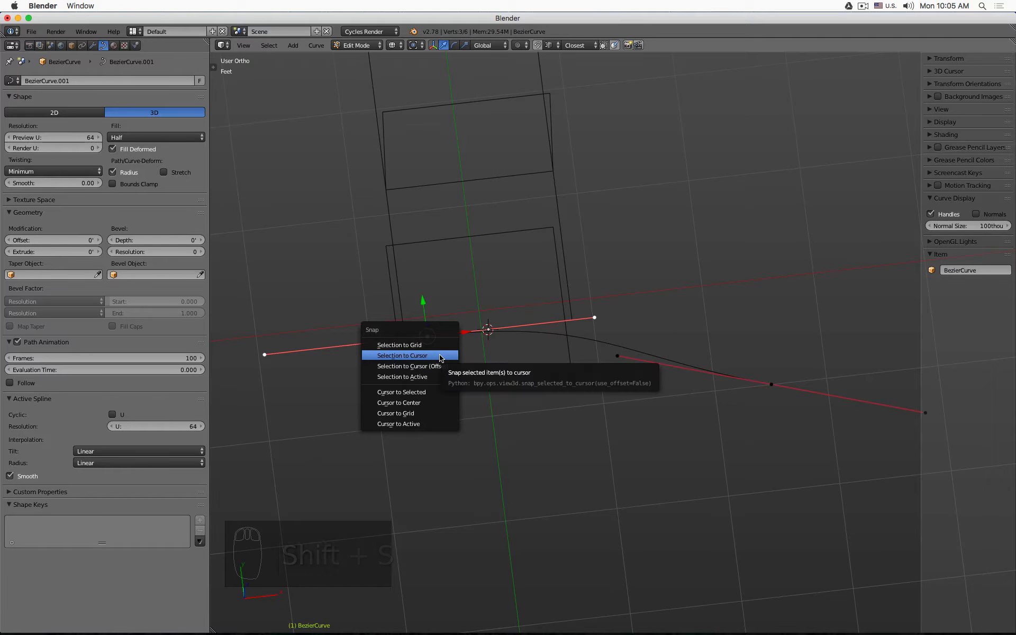
click(455, 355)
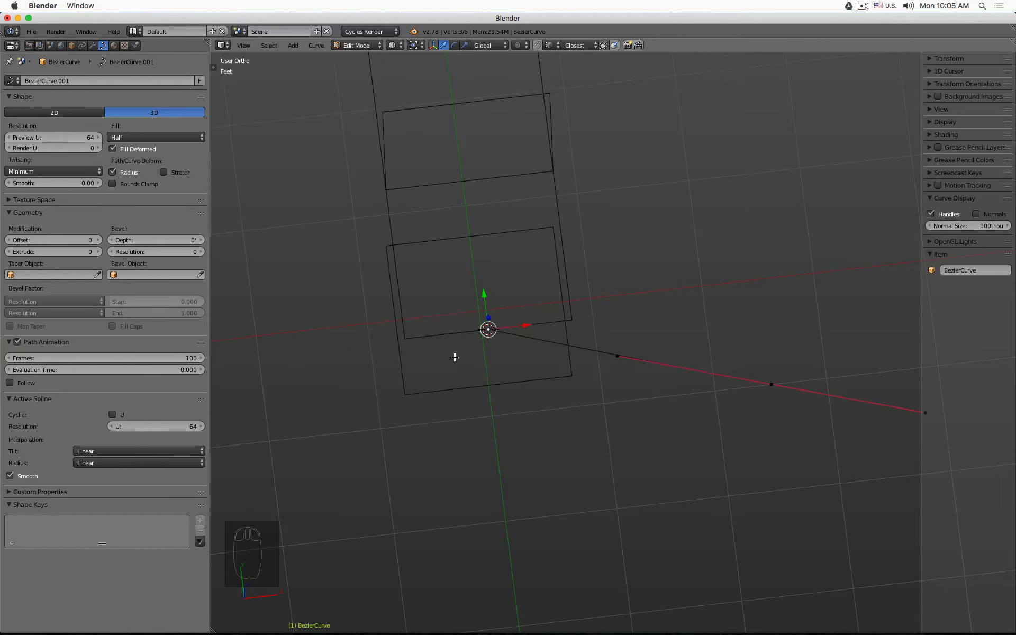
- Set the pivot point to the 3D cursor, select all control points and scale them to 0 along Y
right_click(769, 381)
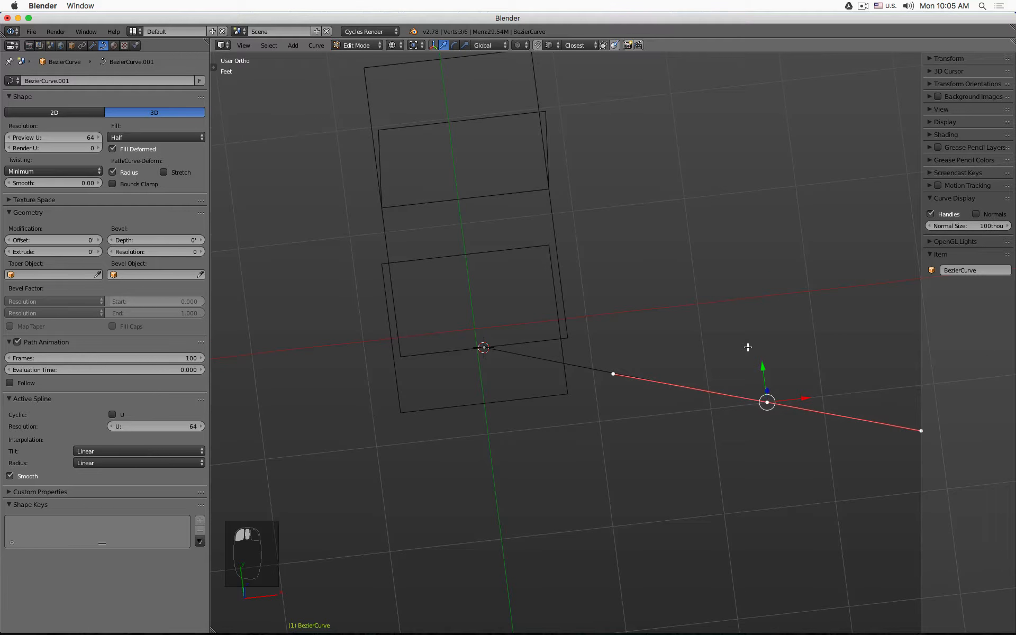
key(KP_7)
drag(760, 349, 581, 345)
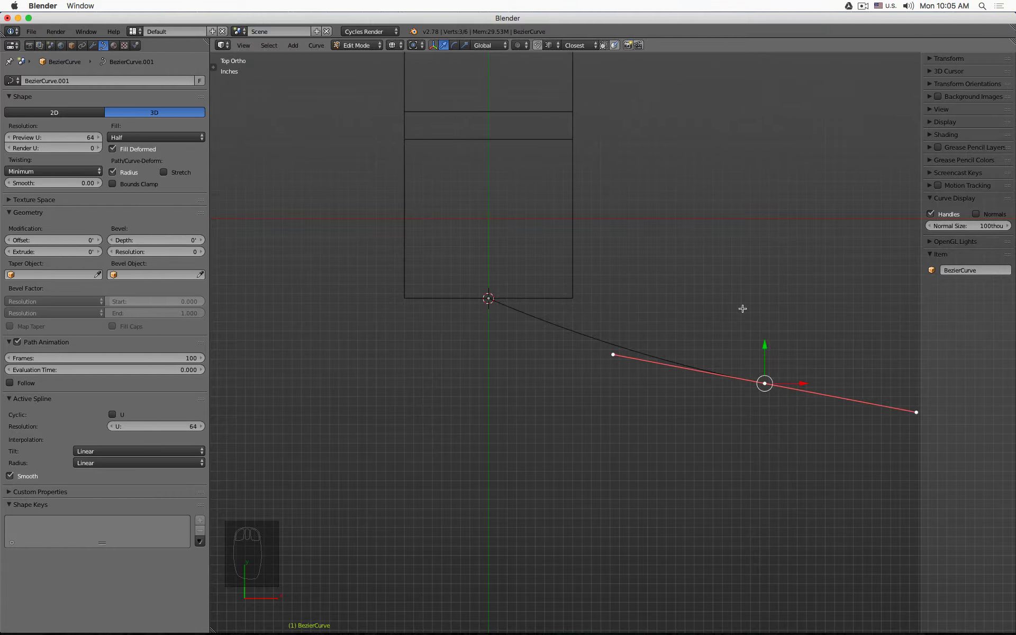
click(413, 46)
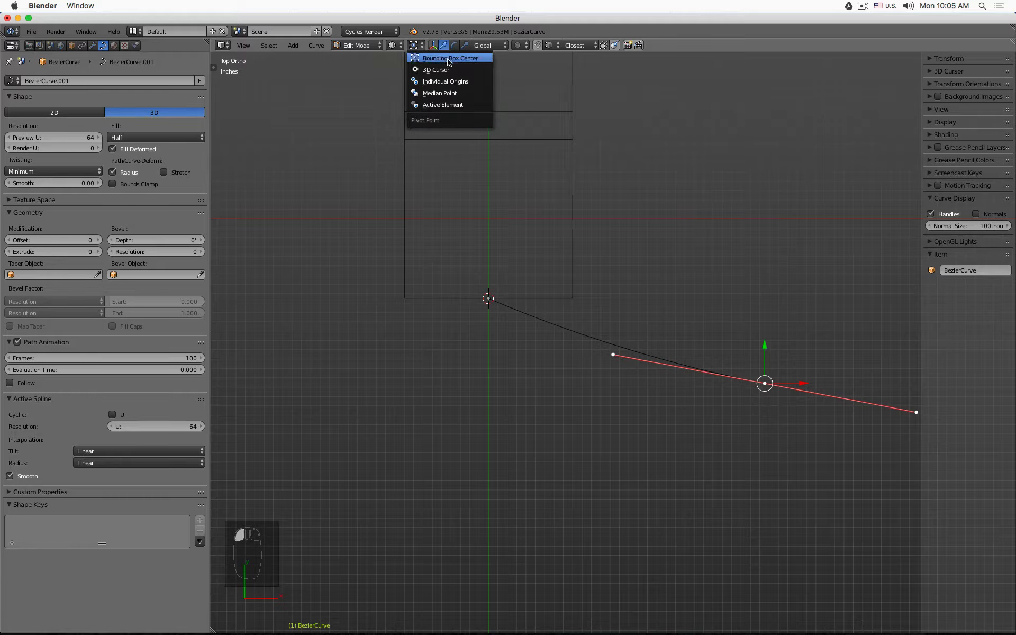
click(476, 73)
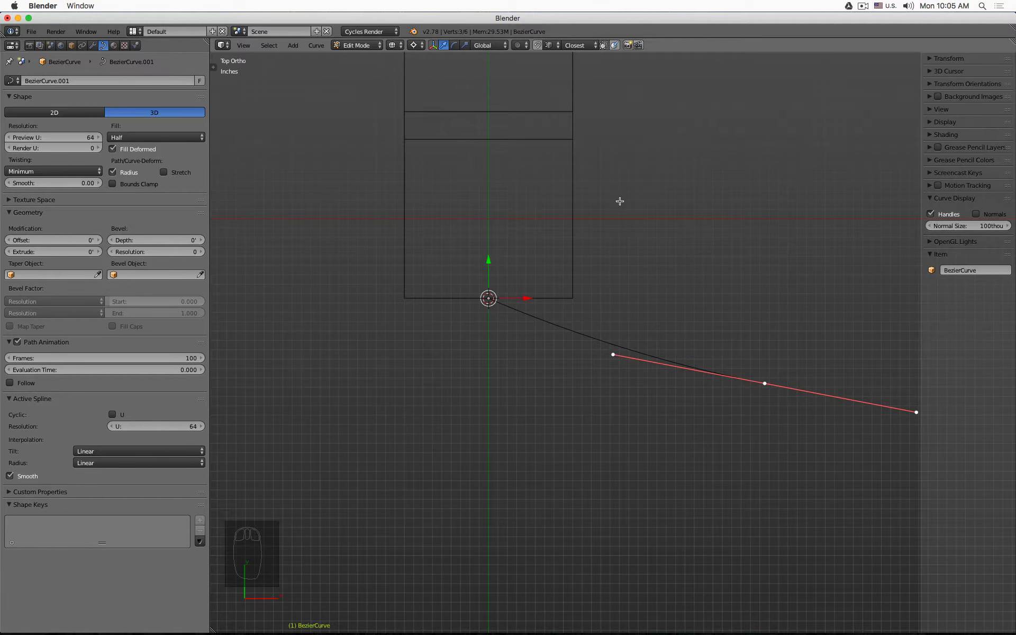
shift+middle_drag(688, 261, 565, 243)
key(a)
key(a)
key(a)
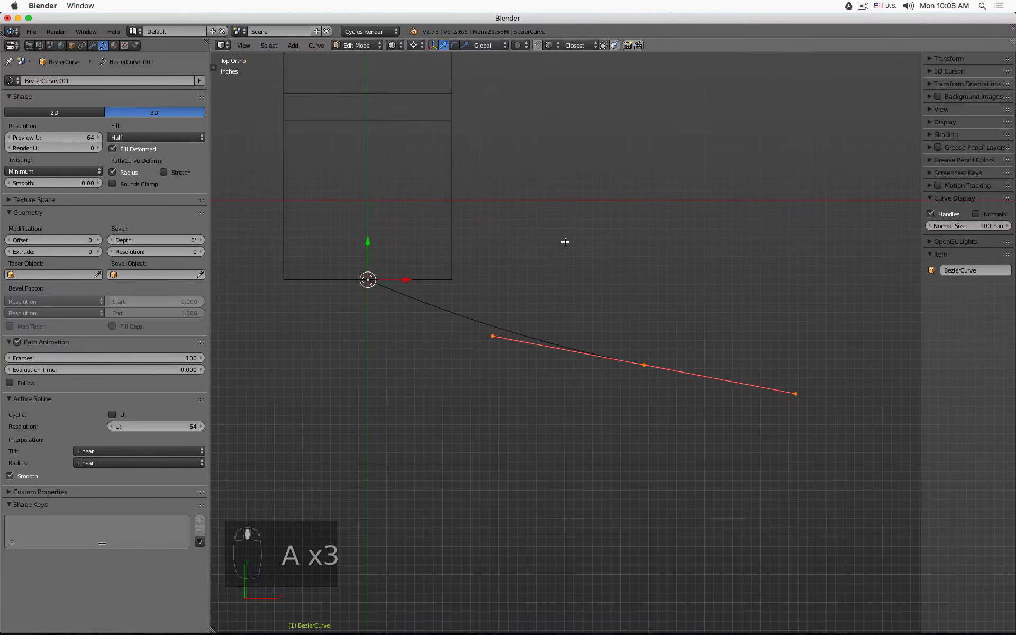
text(sy0)
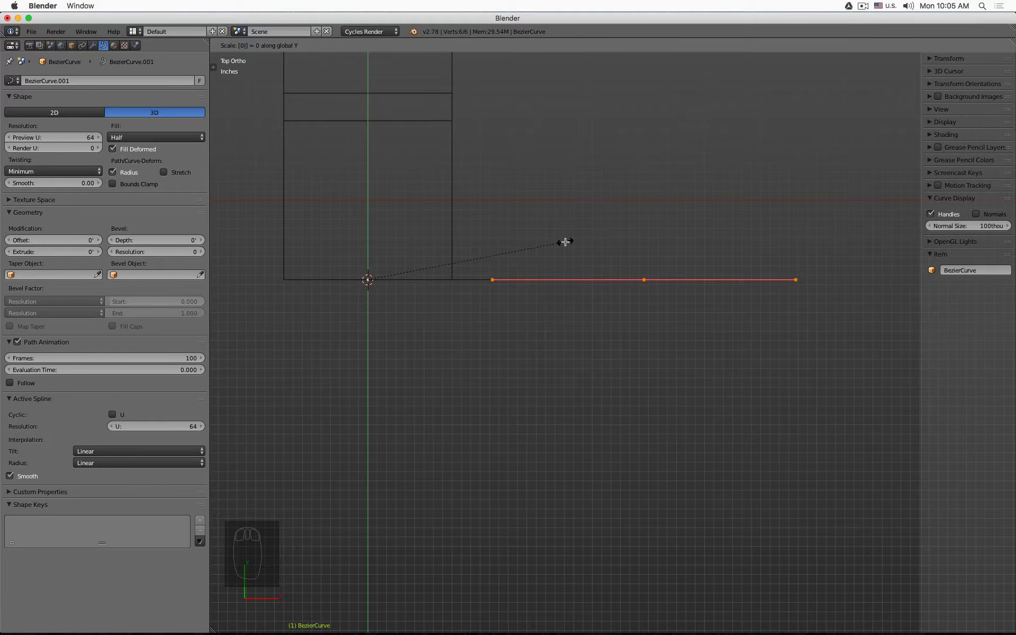
key(Return)
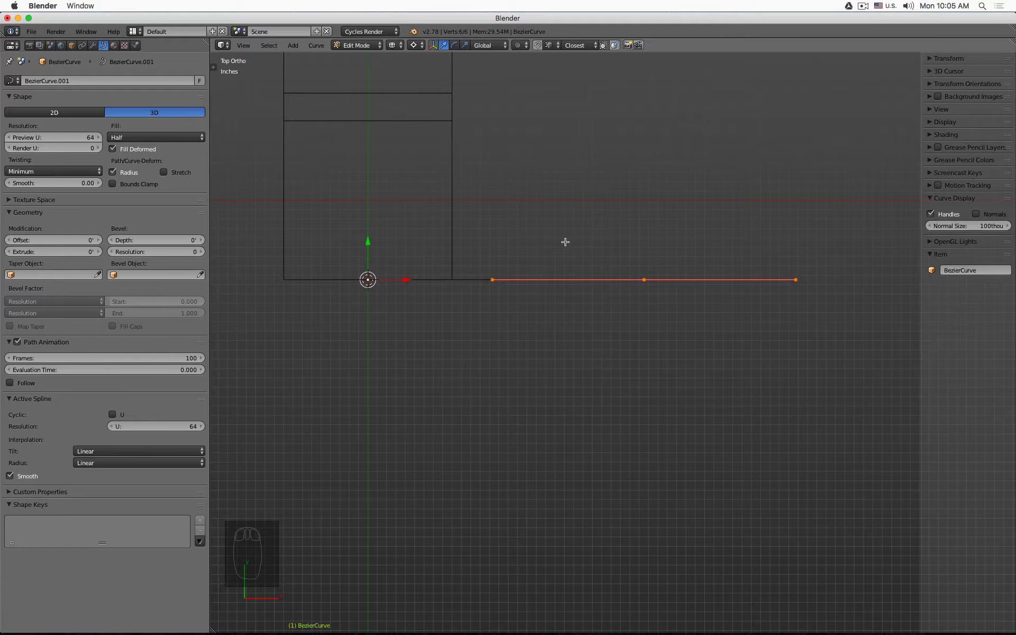
- Flatten all control points further by scaling them to 0 along Z
key(KP_1)
text(s)
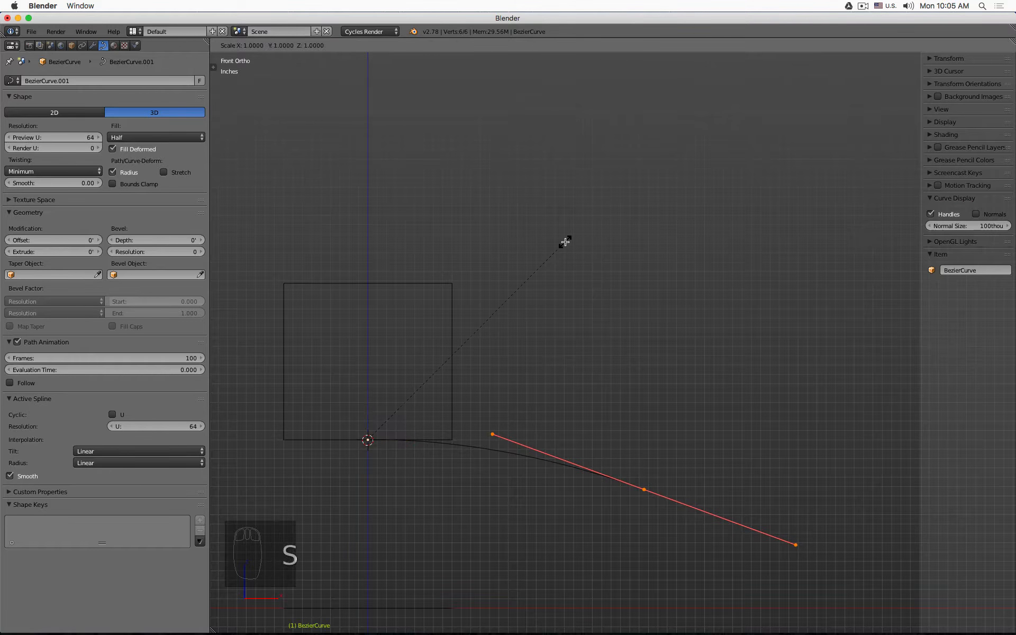
text(z0)
key(Return)
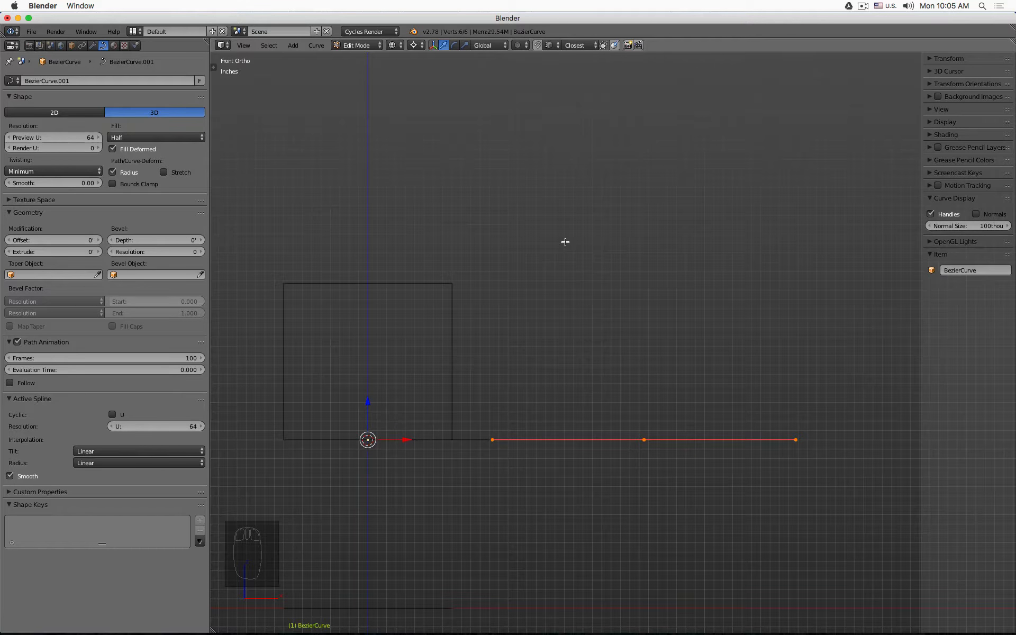
- Select only the first control point and set its handle type to Vector
middle_drag(559, 242, 532, 335)
key(a)
click(483, 335)
scroll(485, 337, down, 2)
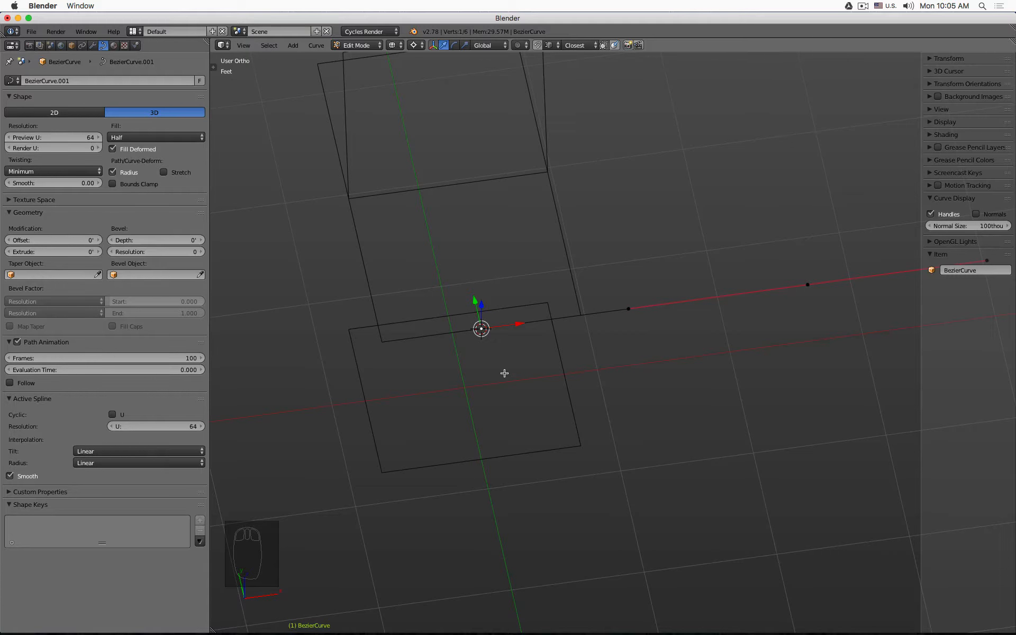
key(v)
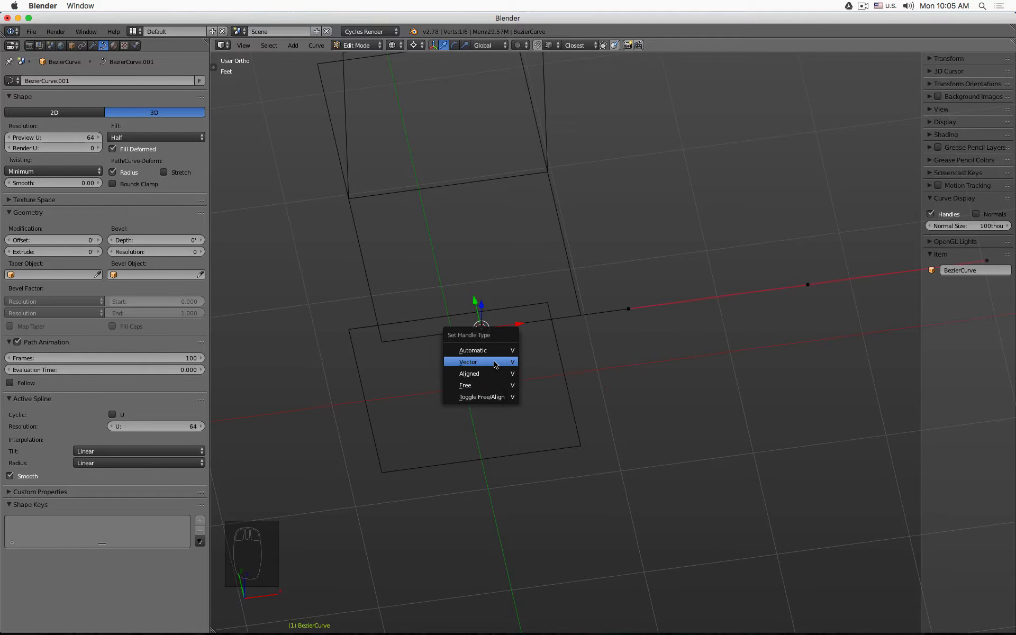
click(504, 365)
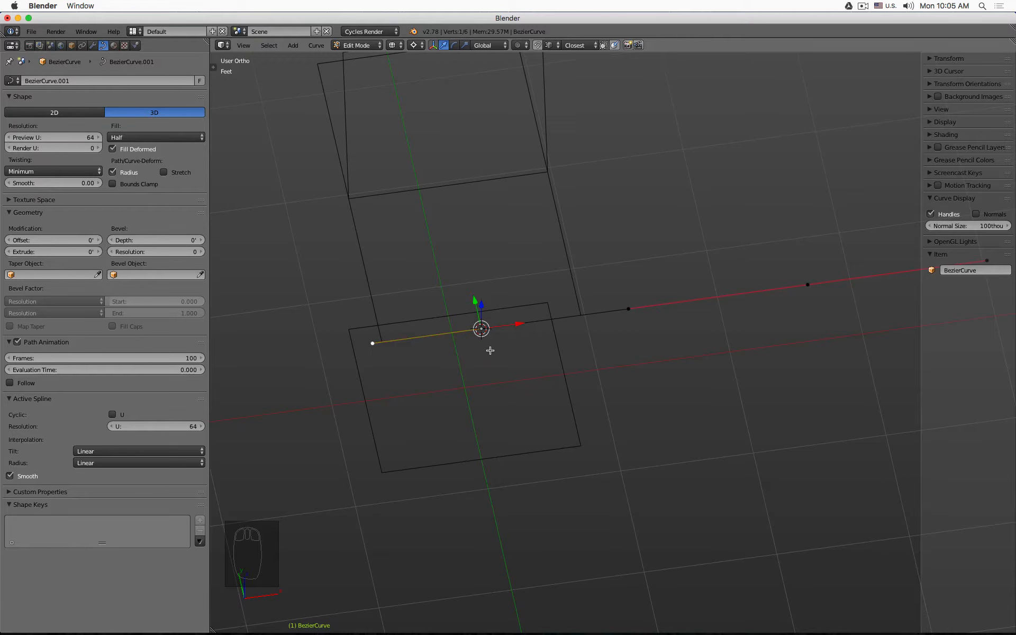
- Select all control points and set their handle type to Automatic
scroll(486, 335, up, 3)
key(a)
scroll(482, 299, down, 4)
drag(517, 287, 610, 278)
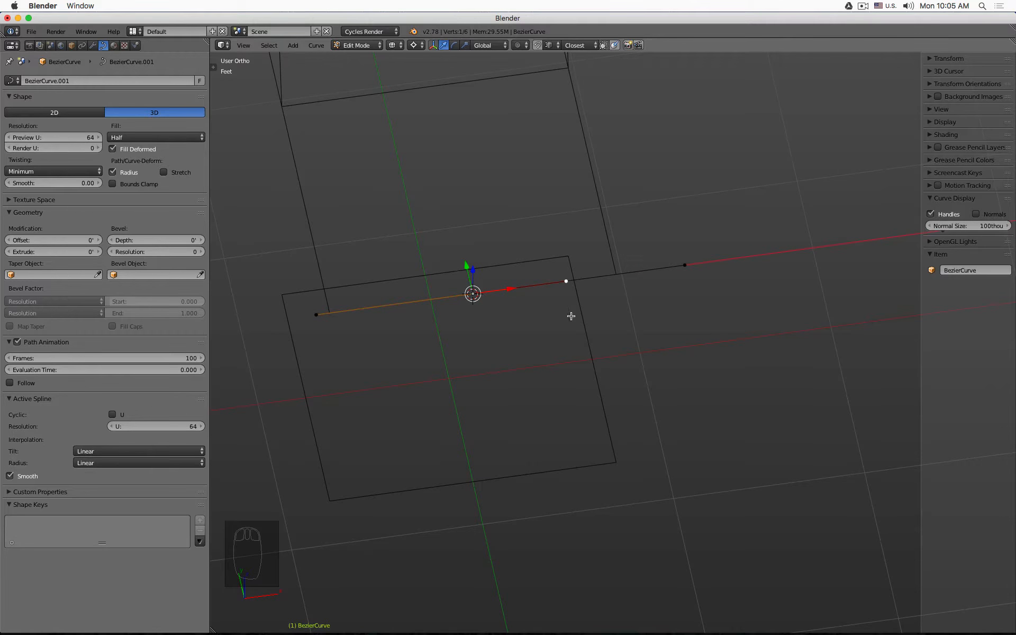
key(a)
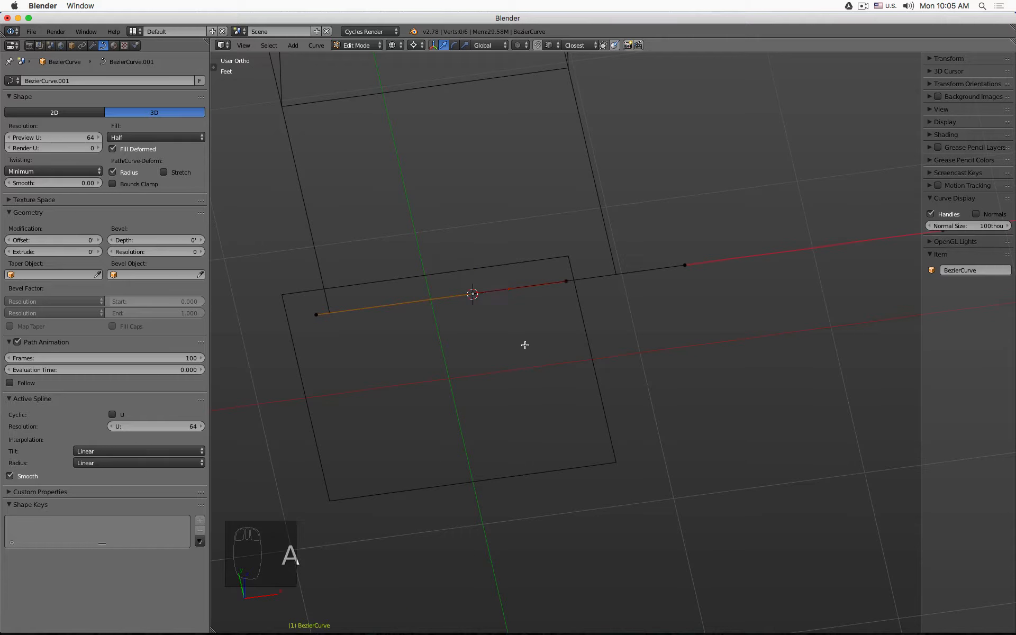
key(a)
key(a)
key(v)
click(525, 343)
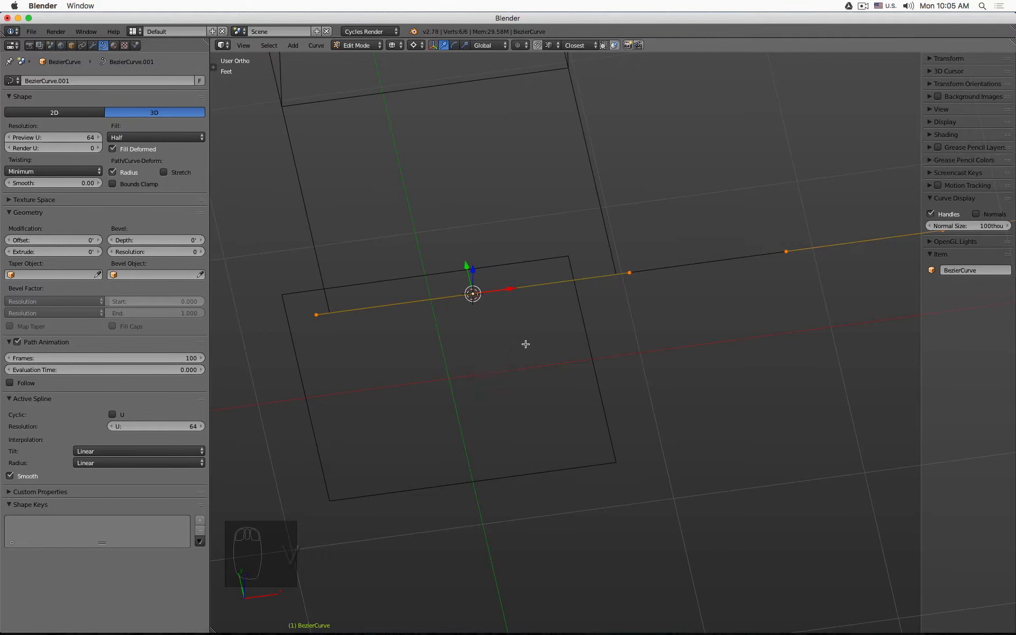
scroll(561, 346, down, 3)
key(v)
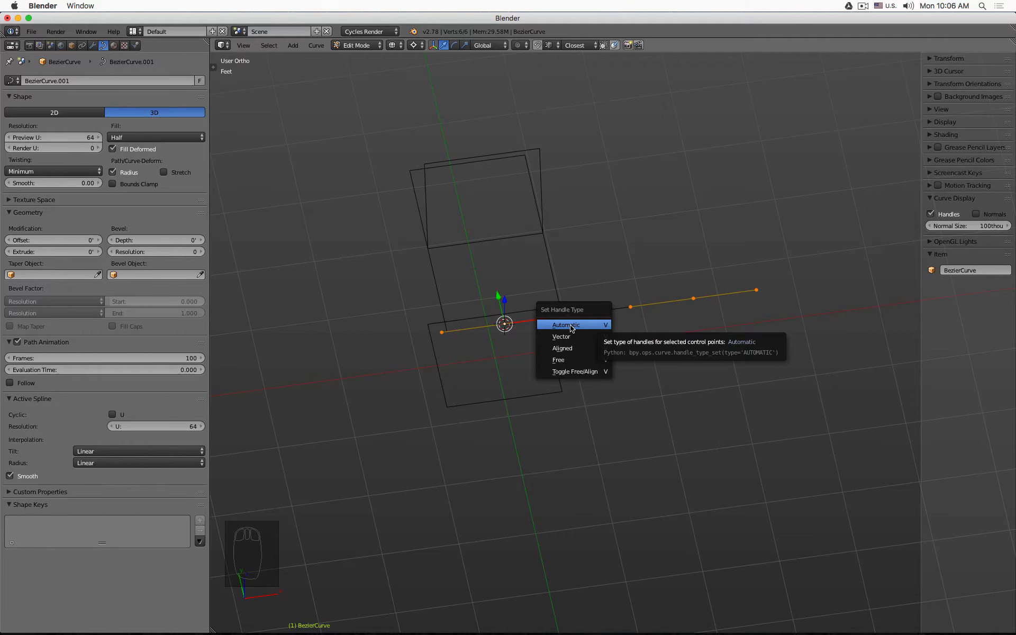
click(572, 330)
- Change the handle type of all control points to Aligned, then return to Object Mode
key(v)
click(556, 350)
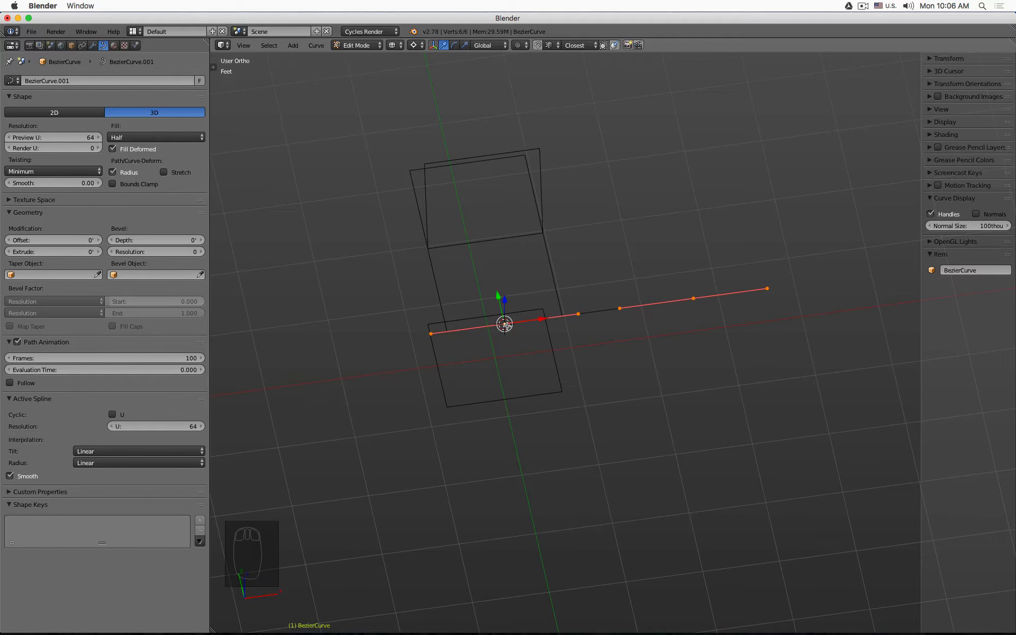
key(v)
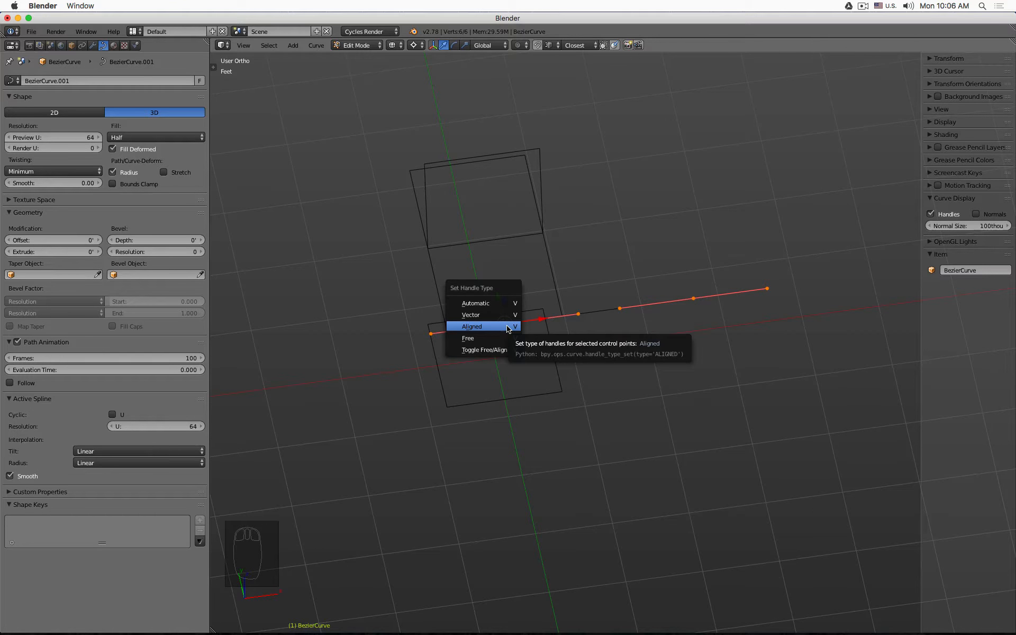
click(507, 327)
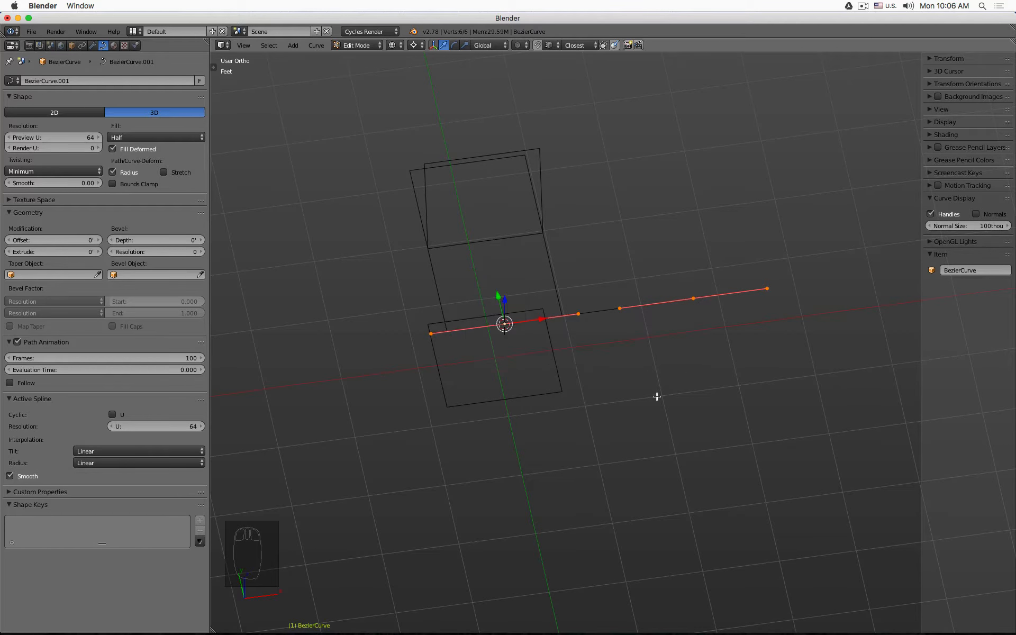
key(Tab)
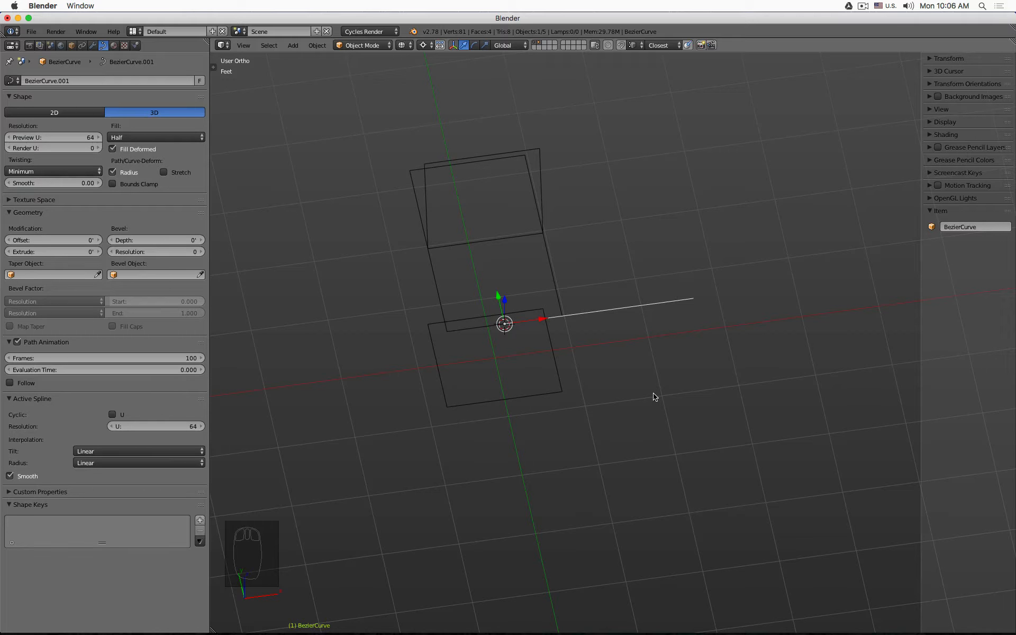
- Select Plane.003 and add a Curve modifier with BezierCurve picked as its deforming object
middle_drag(664, 331, 623, 320)
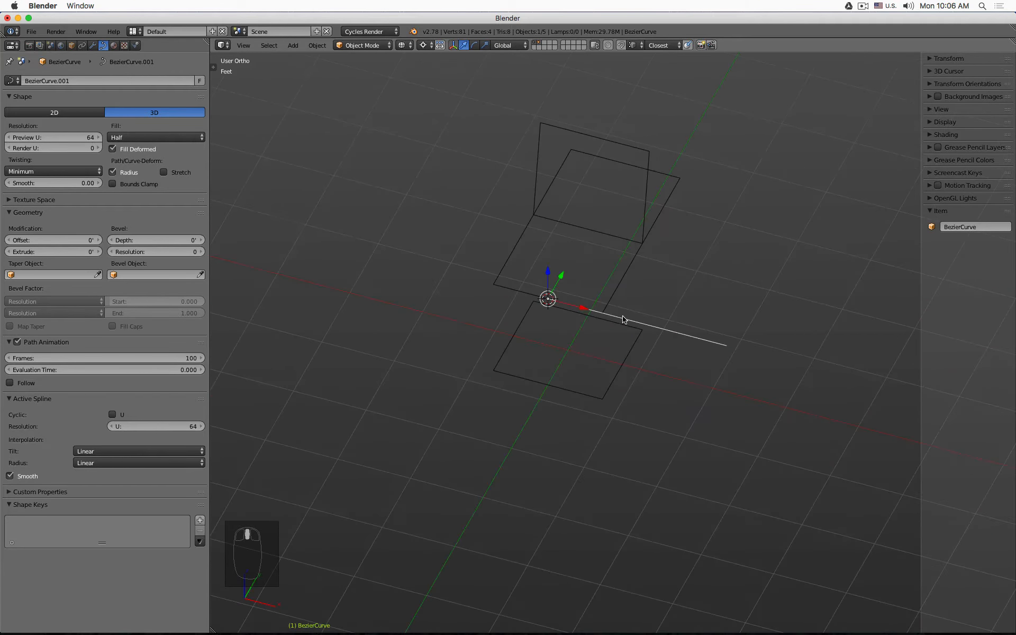
scroll(622, 319, up, 4)
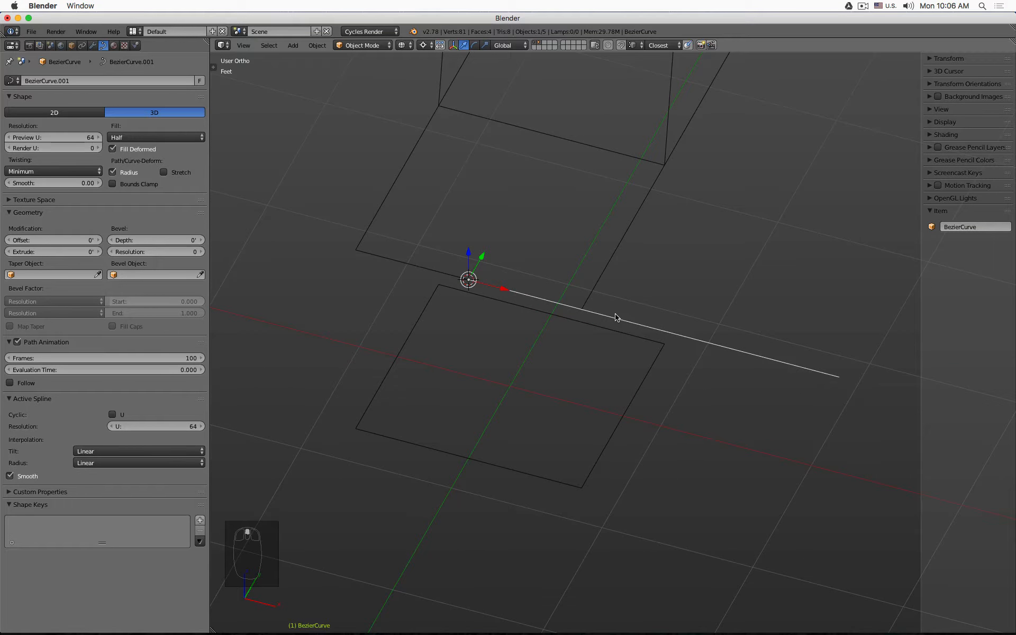
scroll(616, 317, down, 1)
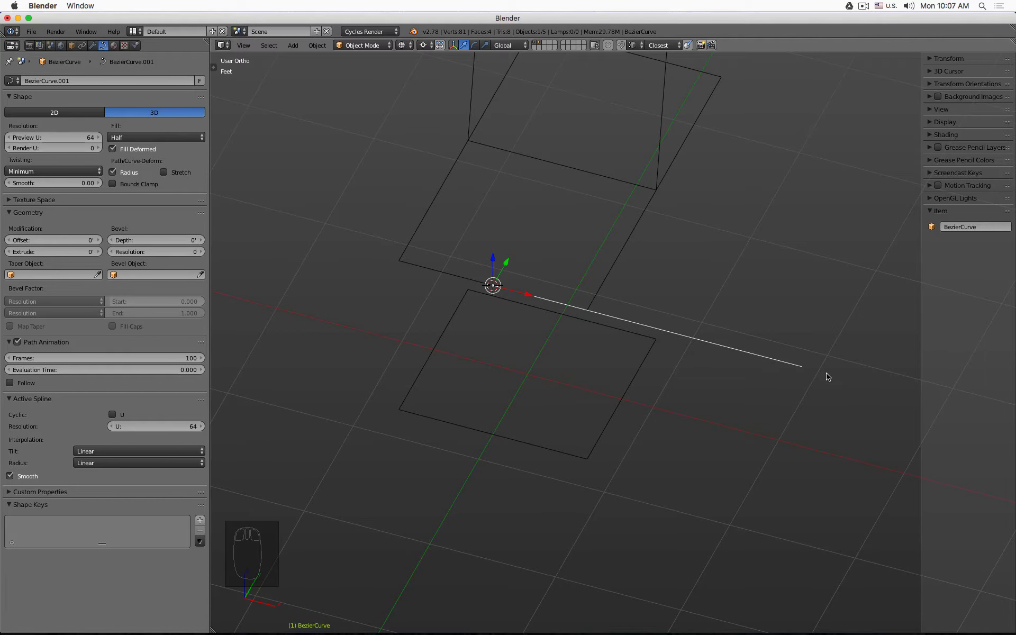
click(699, 122)
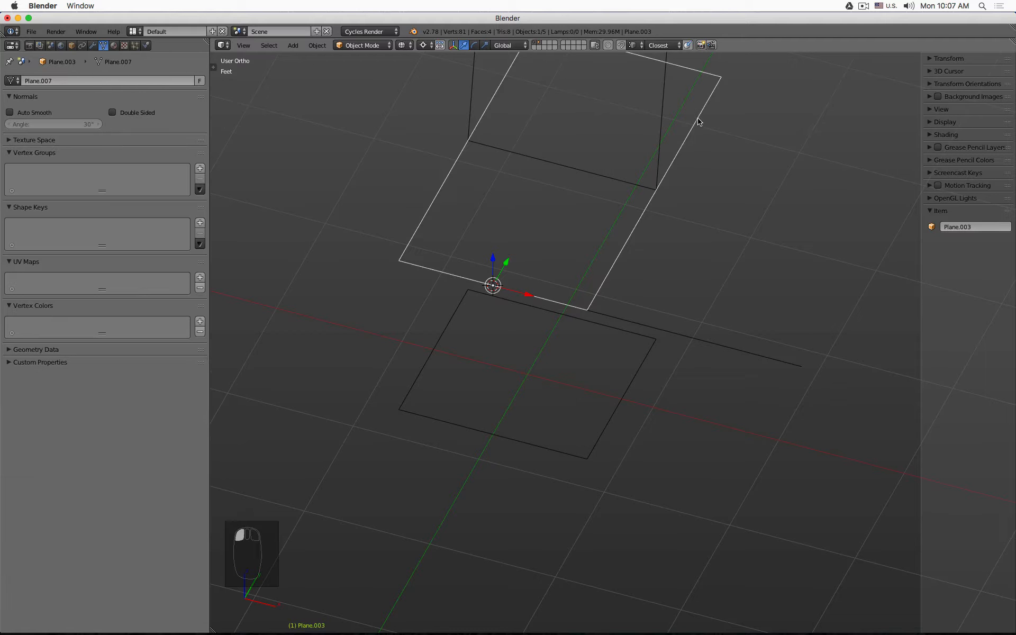
scroll(617, 465, down, 3)
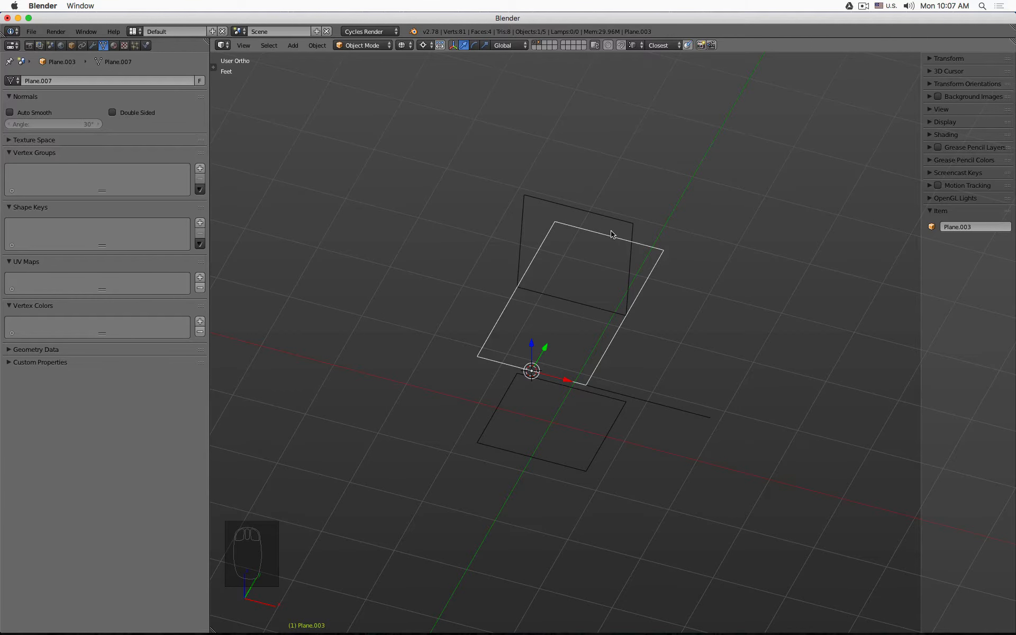
click(93, 46)
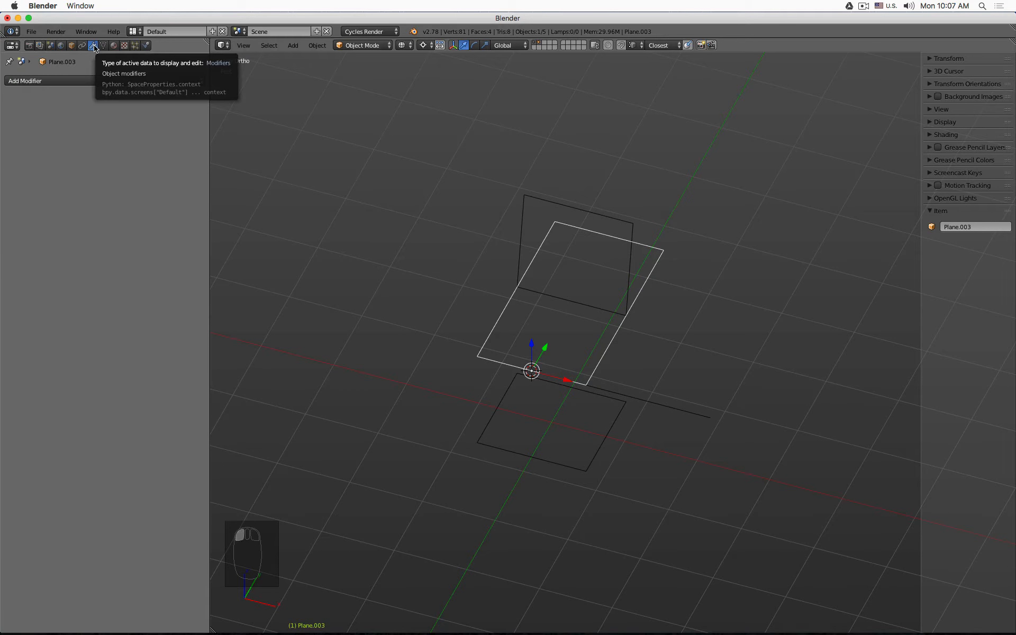
click(117, 81)
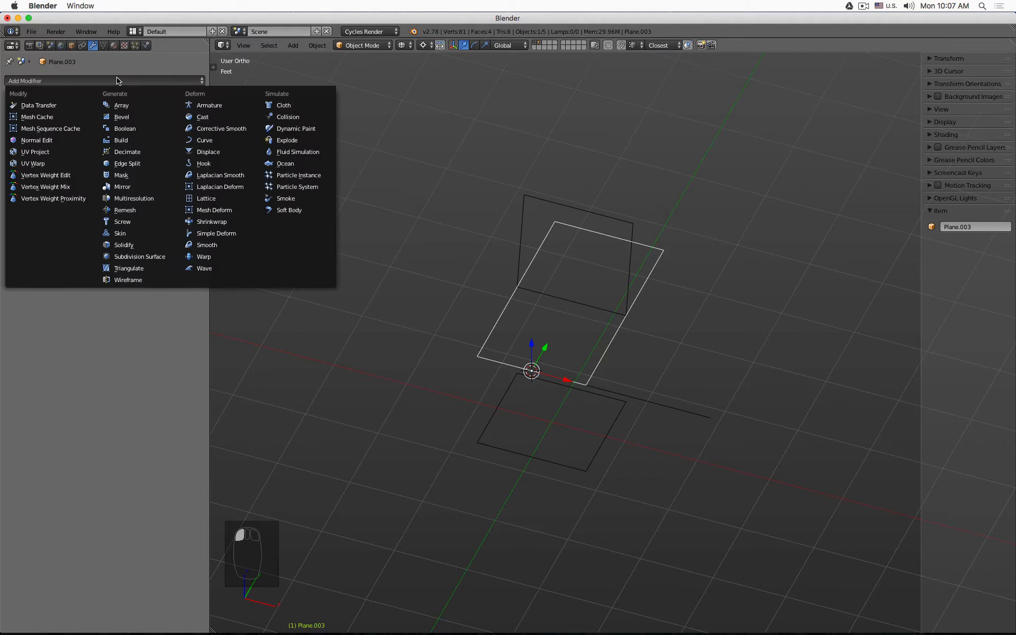
click(214, 145)
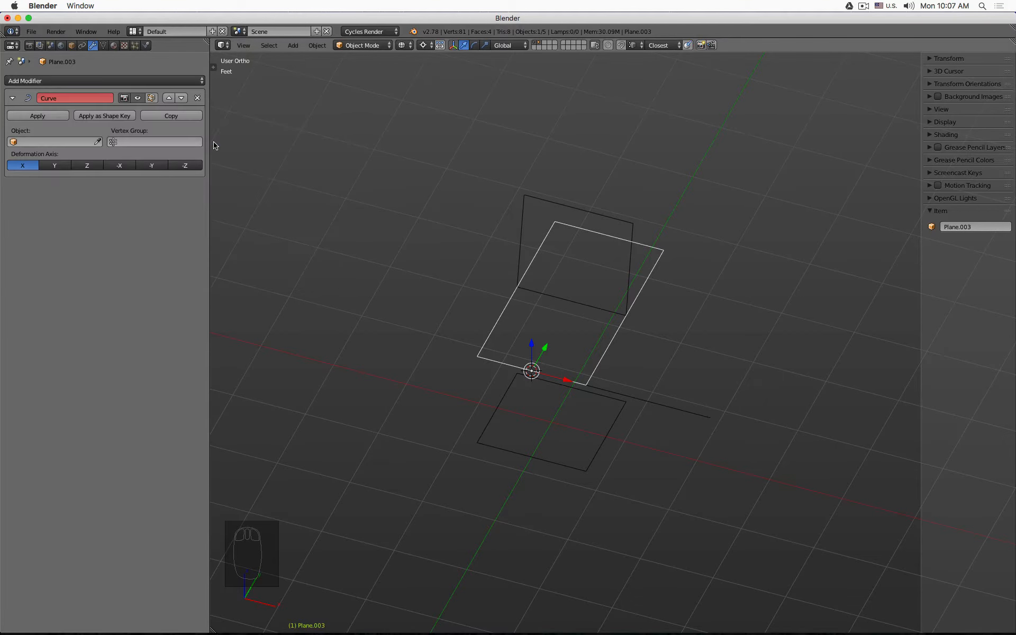
click(98, 142)
click(695, 406)
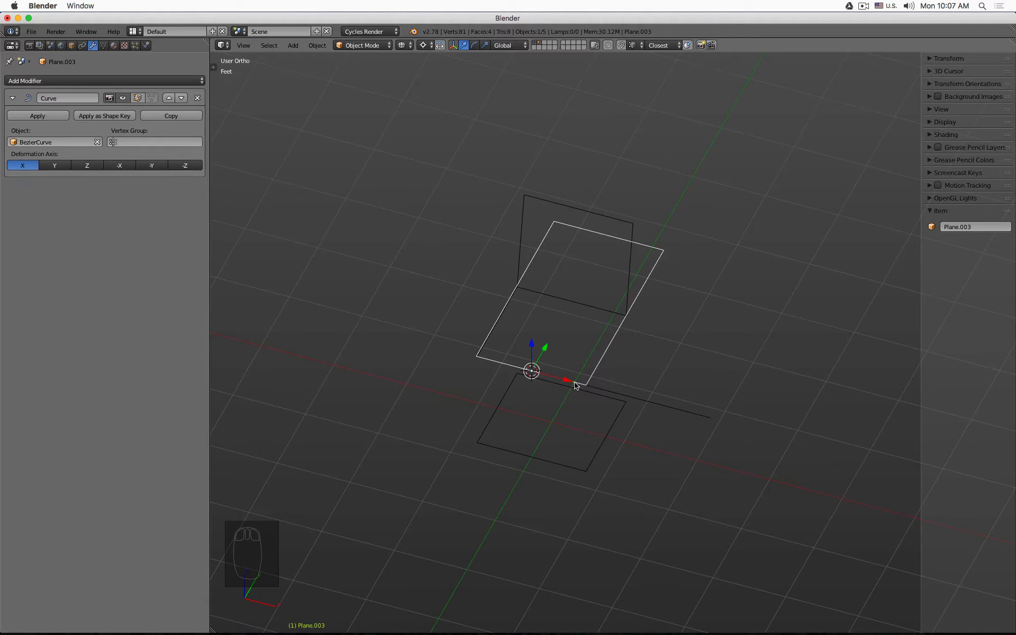
- Select the Bezier curve object
scroll(495, 344, up, 3)
scroll(495, 343, up, 5)
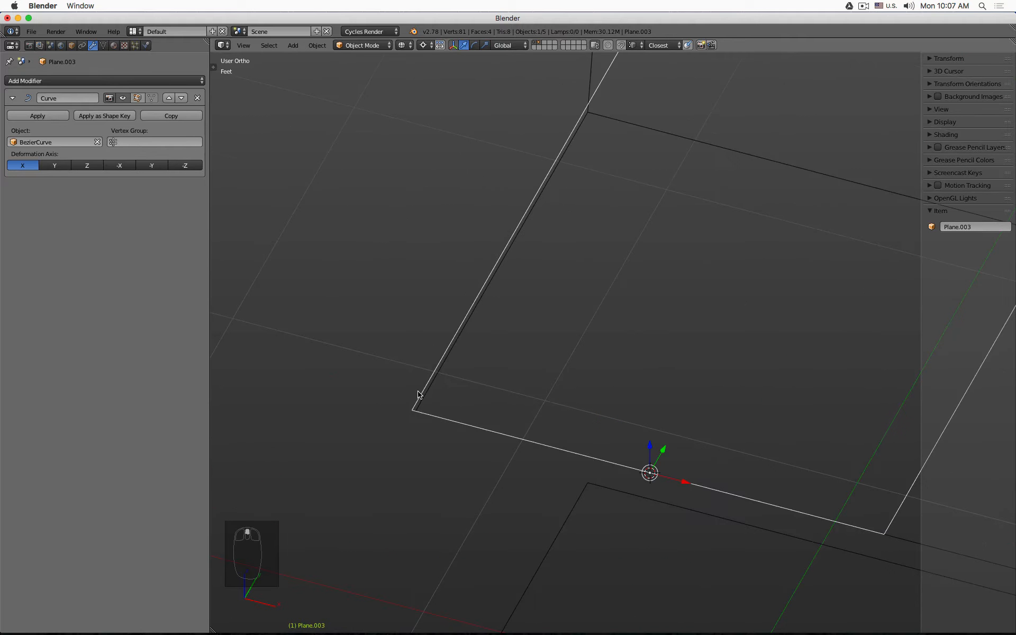
scroll(418, 394, down, 3)
shift+middle_drag(756, 421, 608, 286)
scroll(719, 383, down, 3)
click(728, 386)
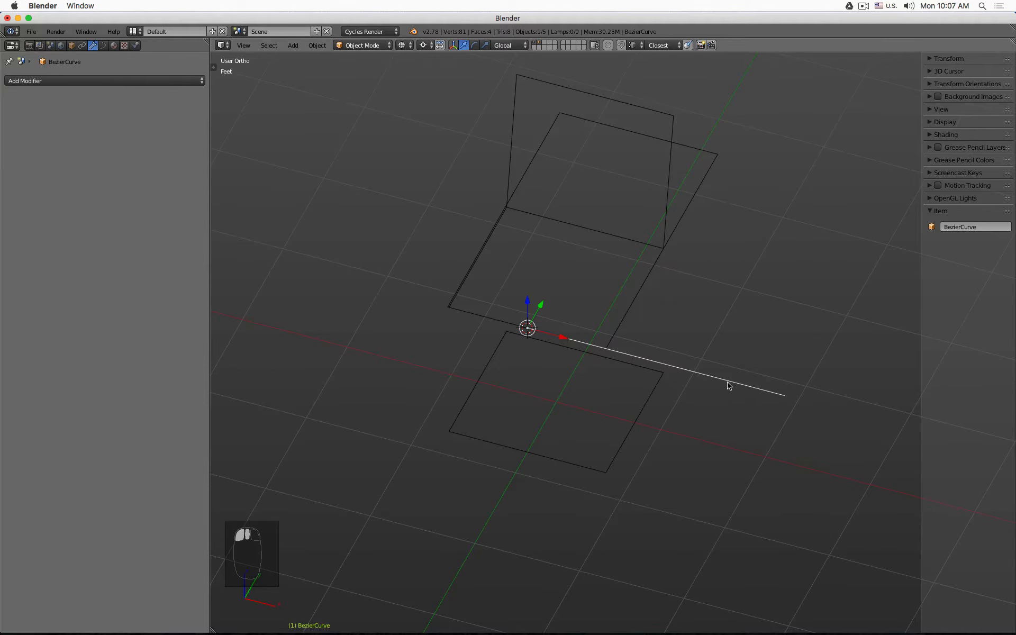
- Edit the Bezier curve, raising its end control point upward to form an S-shaped curve, then leave Edit Mode
key(Tab)
click(782, 395)
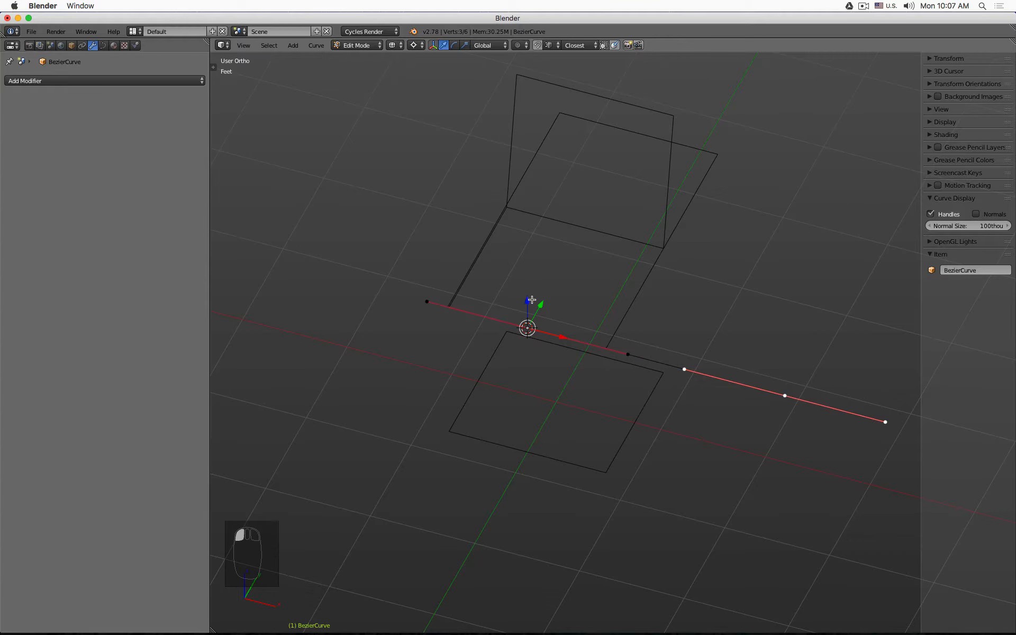
drag(532, 300, 543, 142)
key(Tab)
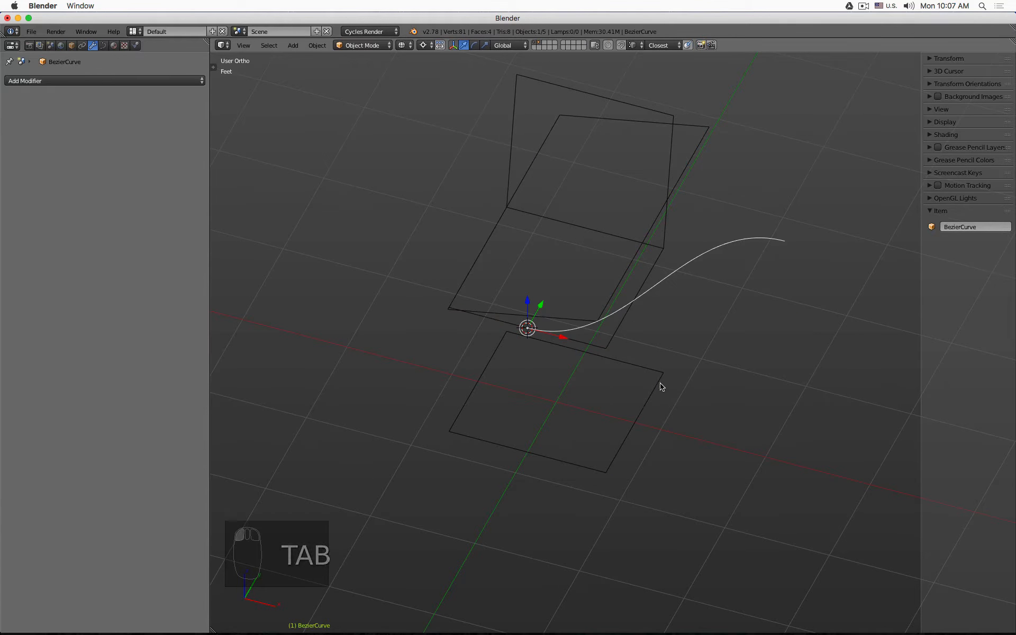
- Select Plane.003 and add four loop cuts across it so it bends smoothly along the curve
key(z)
mouse_move(676, 381)
middle_down()
mouse_move(717, 340)
mouse_move(713, 320)
mouse_move(736, 361)
mouse_move(789, 348)
mouse_move(760, 347)
mouse_move(759, 408)
mouse_move(751, 367)
middle_up()
right_click(512, 364)
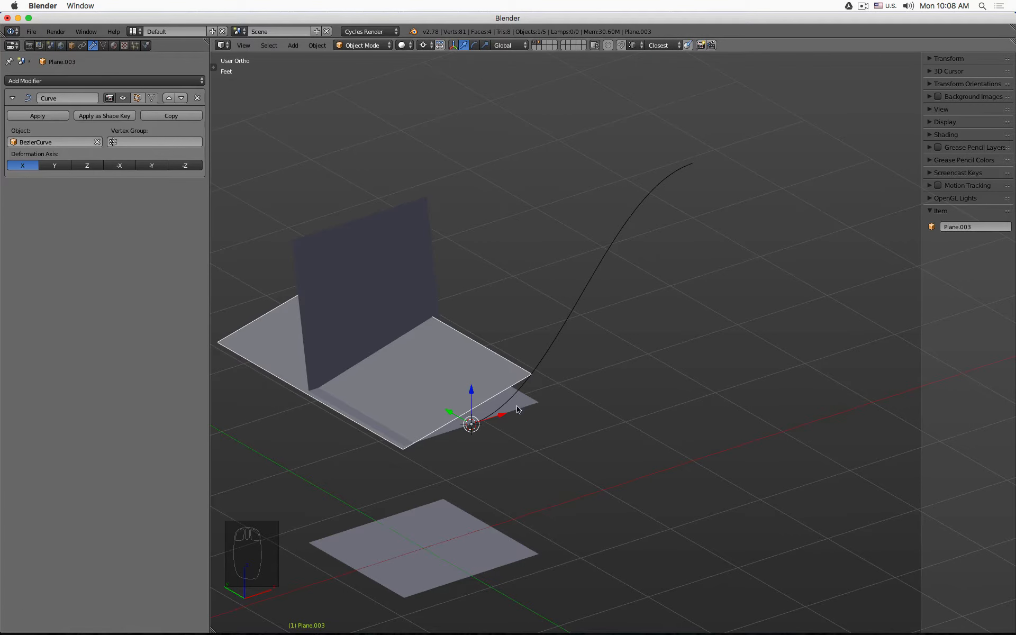
mouse_move(467, 387)
middle_down()
mouse_move(513, 380)
mouse_move(478, 405)
middle_up()
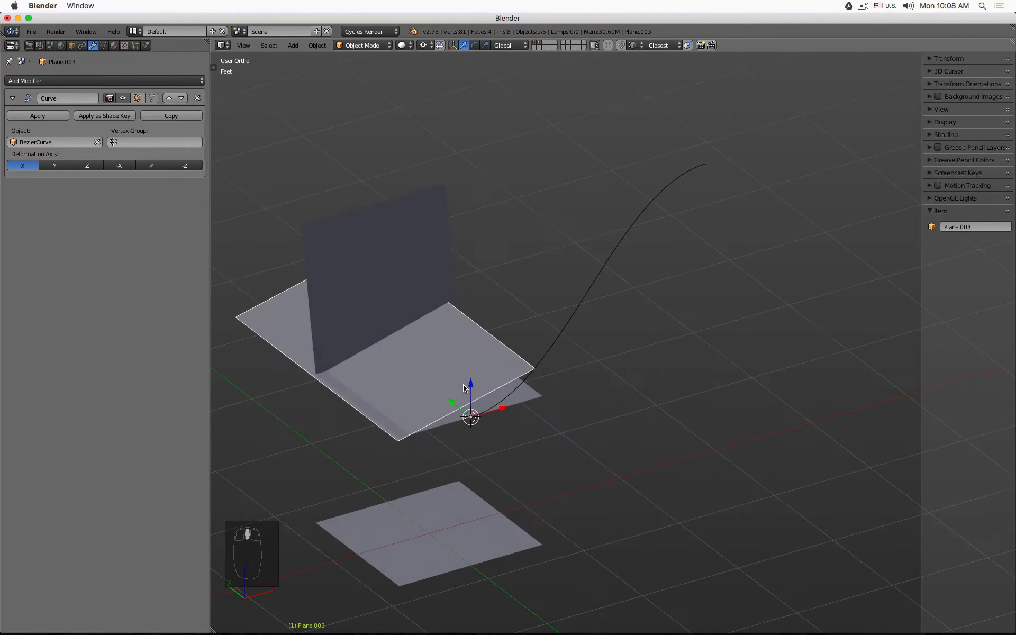
key(Tab)
key(z)
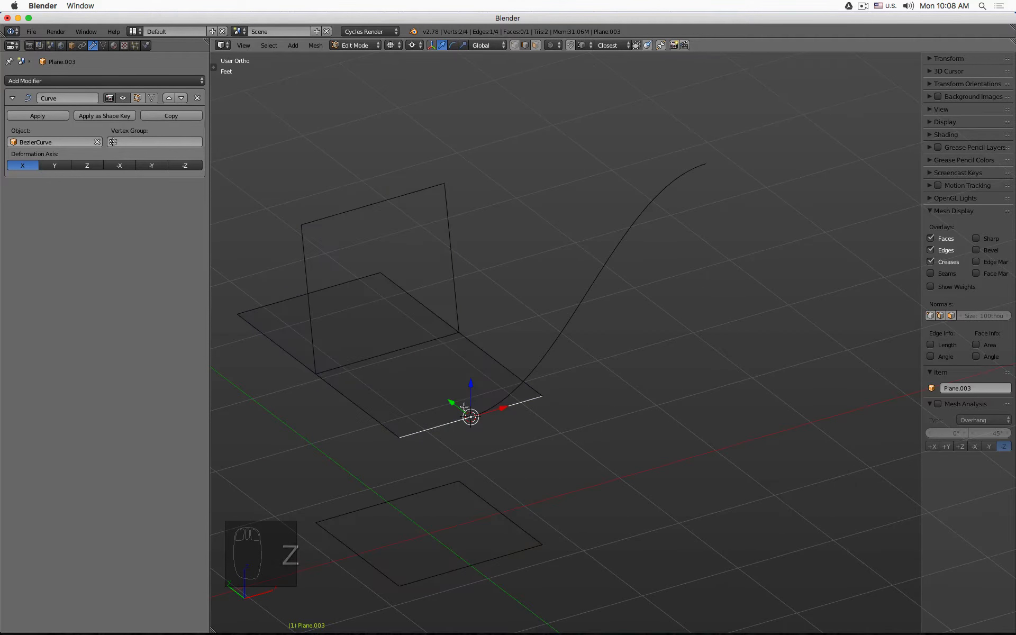
key(ctrl+r)
scroll(464, 406, up, 4)
click(464, 406)
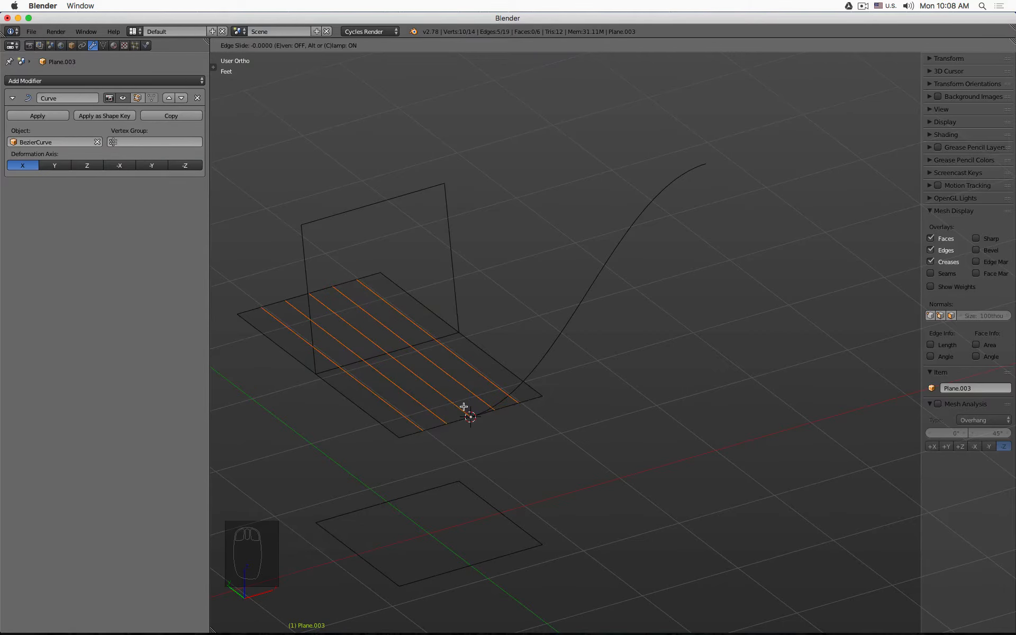
click(463, 407)
key(Tab)
key(z)
middle_drag(464, 409, 437, 402)
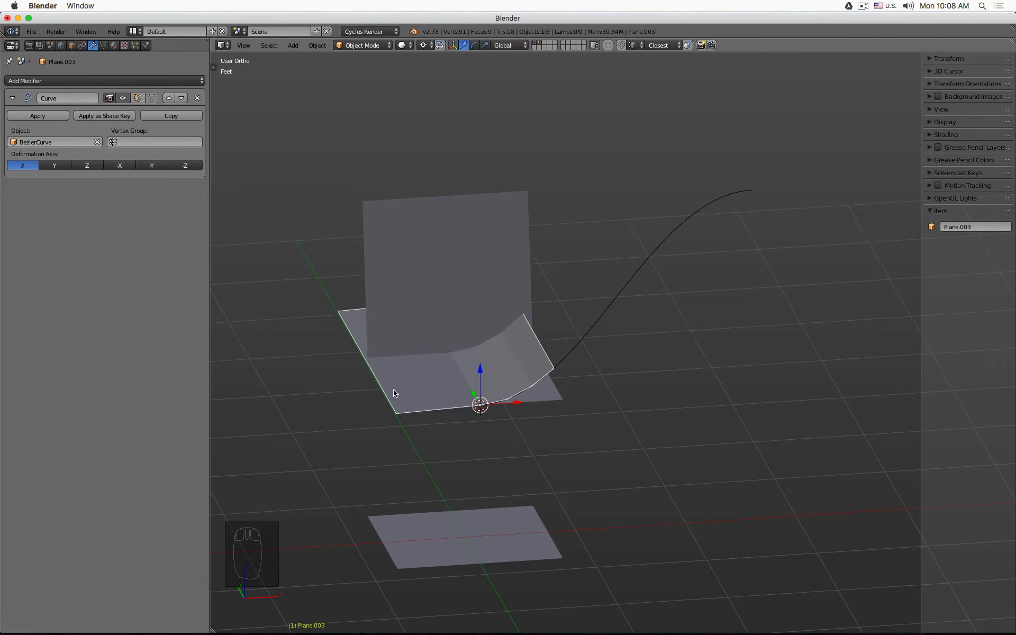
- Try the Curve modifier's other deformation axes on Plane.003, then set the axis back to X
click(660, 245)
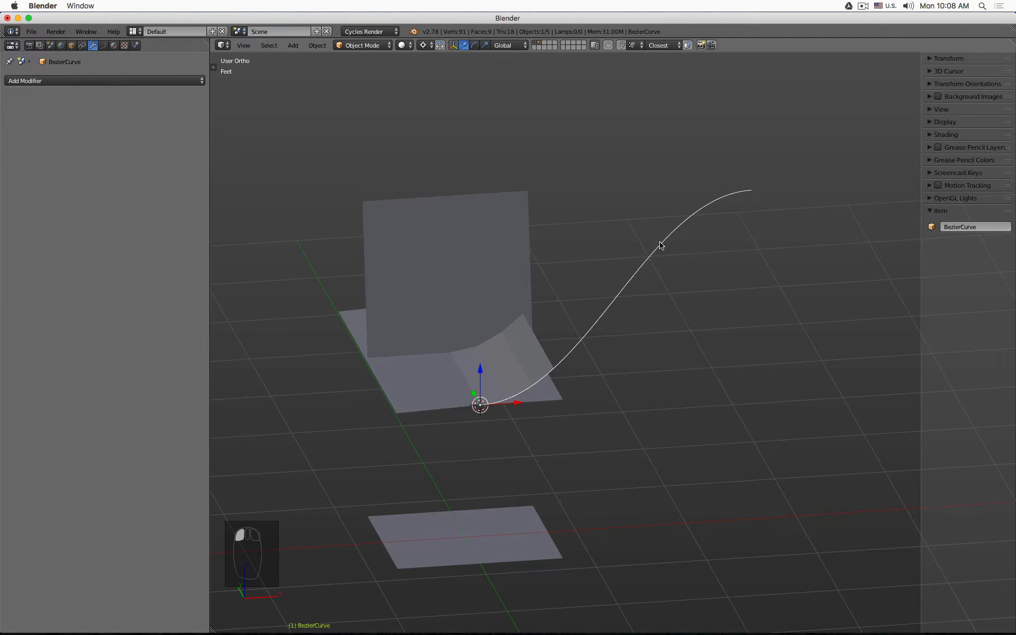
click(492, 360)
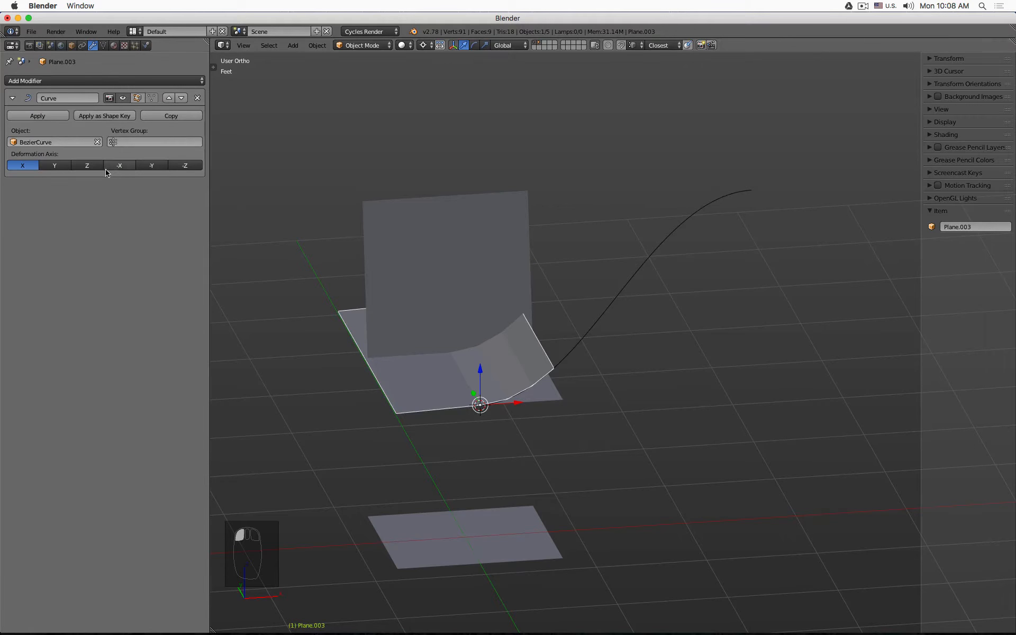
click(53, 167)
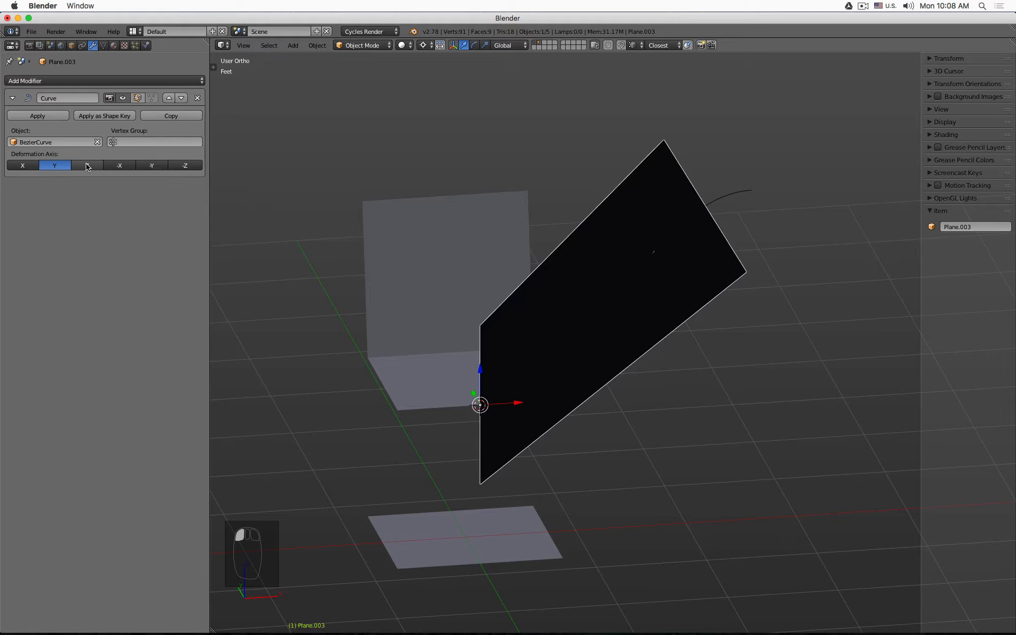
click(101, 167)
click(119, 166)
click(152, 166)
click(185, 166)
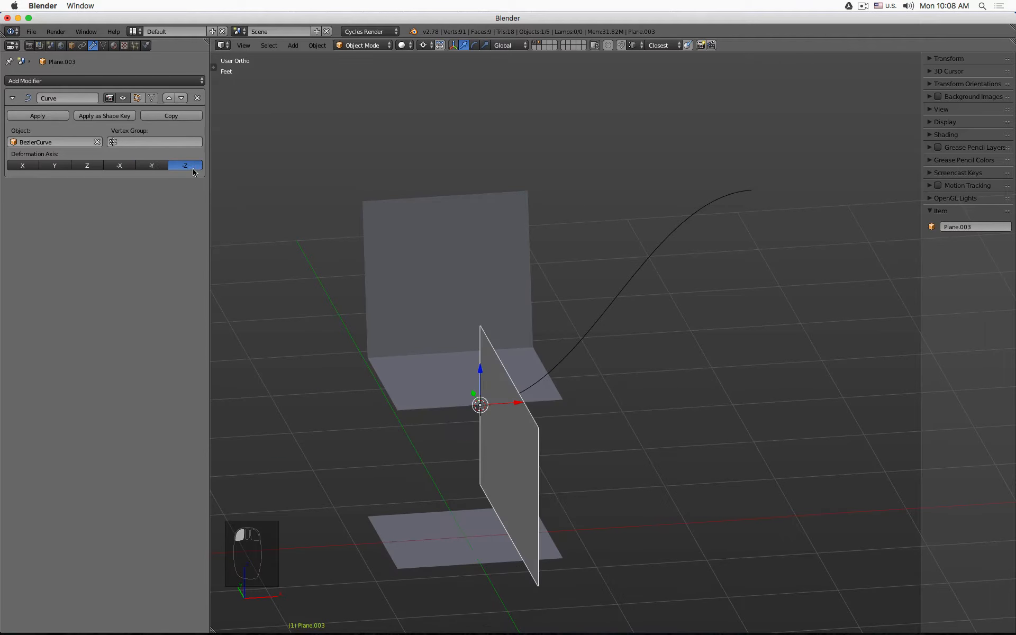
click(23, 165)
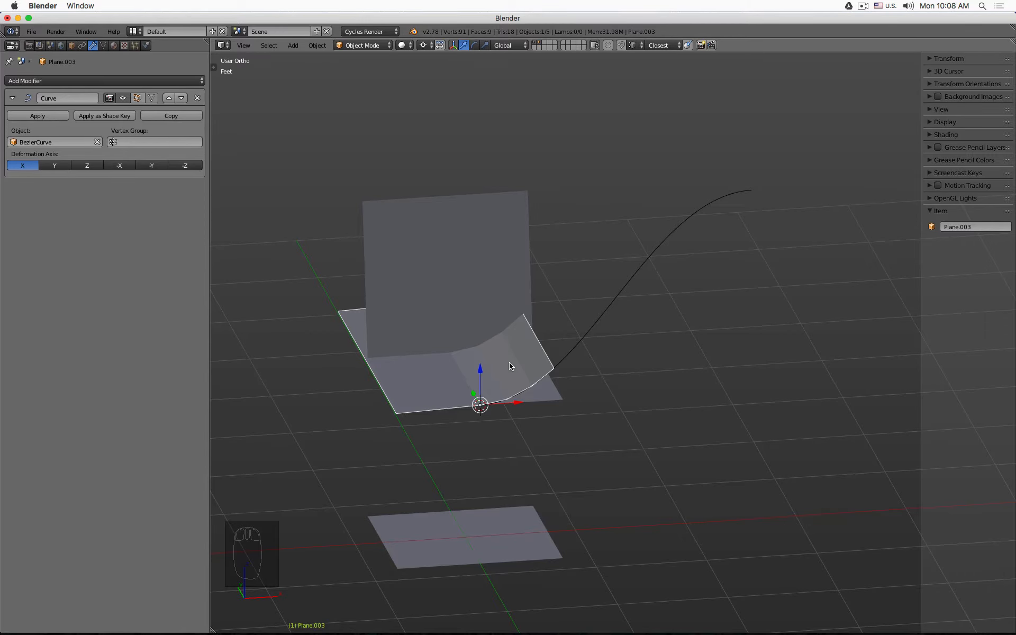
- Enter Edit Mode on Plane.003 and delete its existing edge loops
key(Tab)
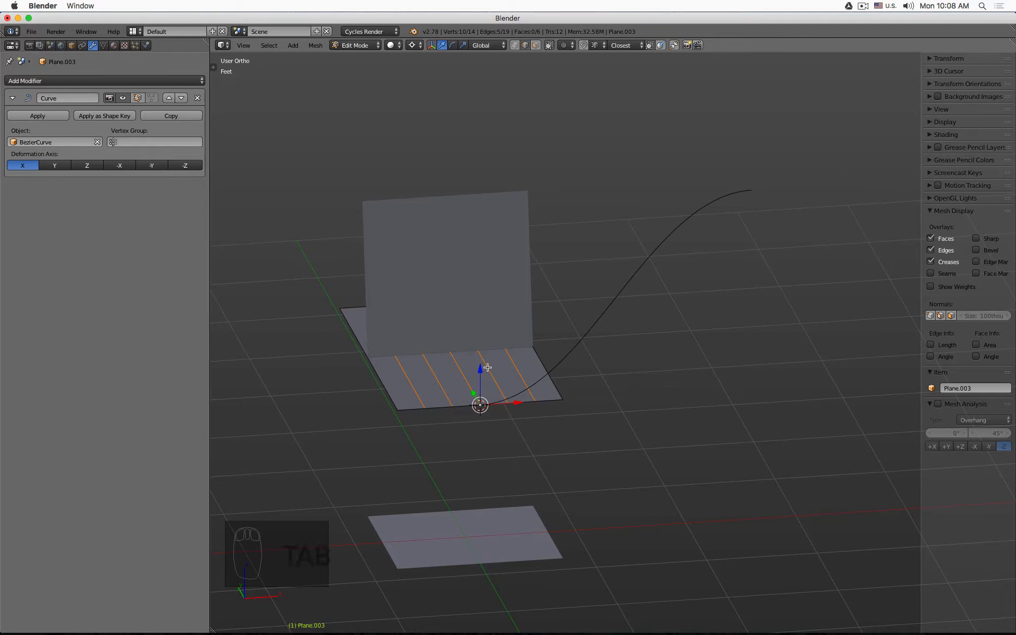
key(x)
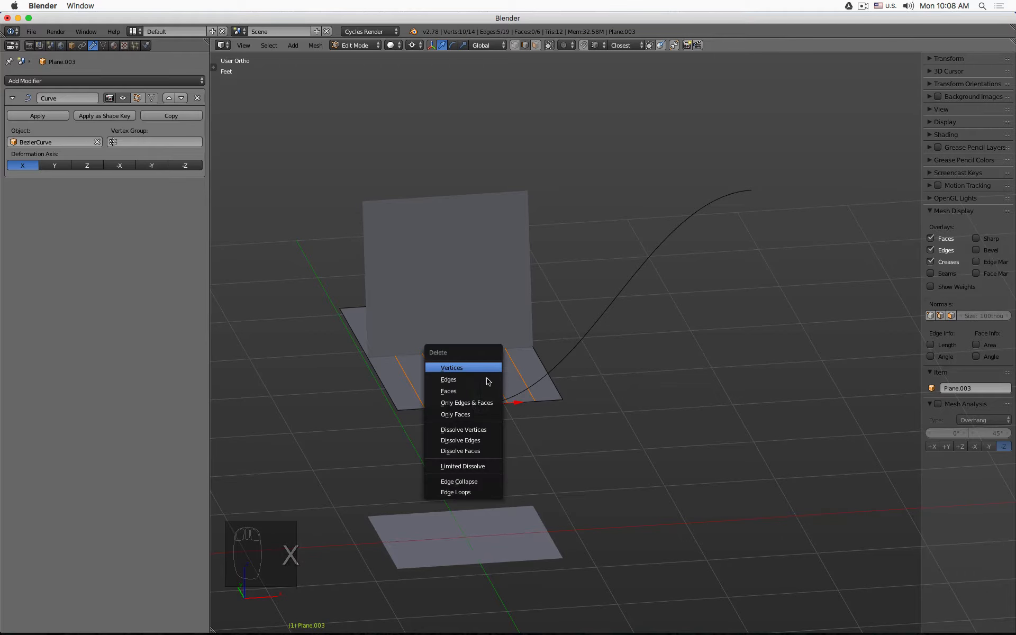
click(492, 492)
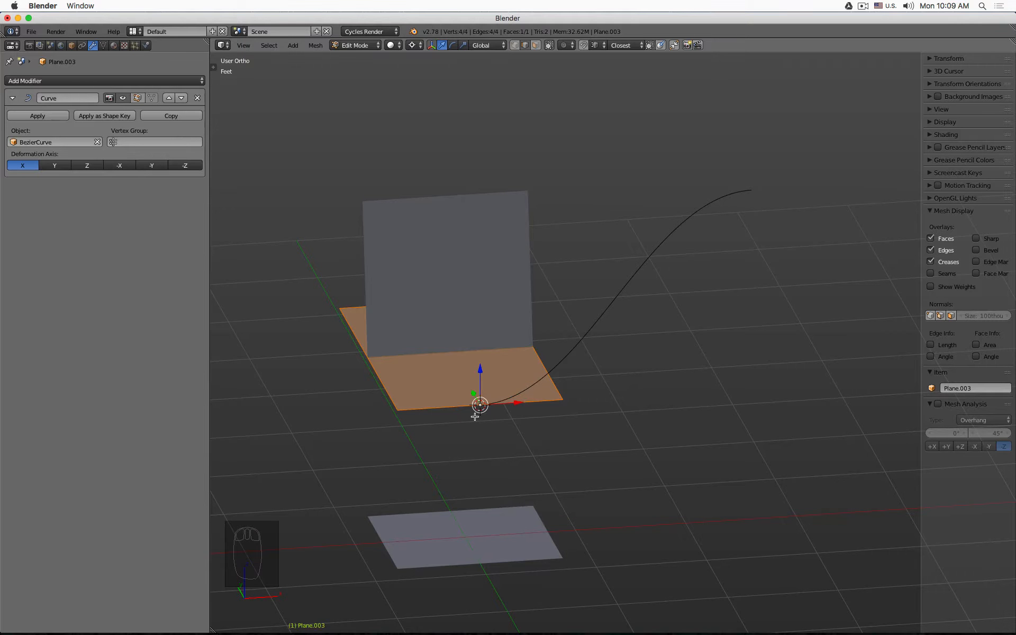
- Set the pivot point to the 3D Cursor
key(KP_7)
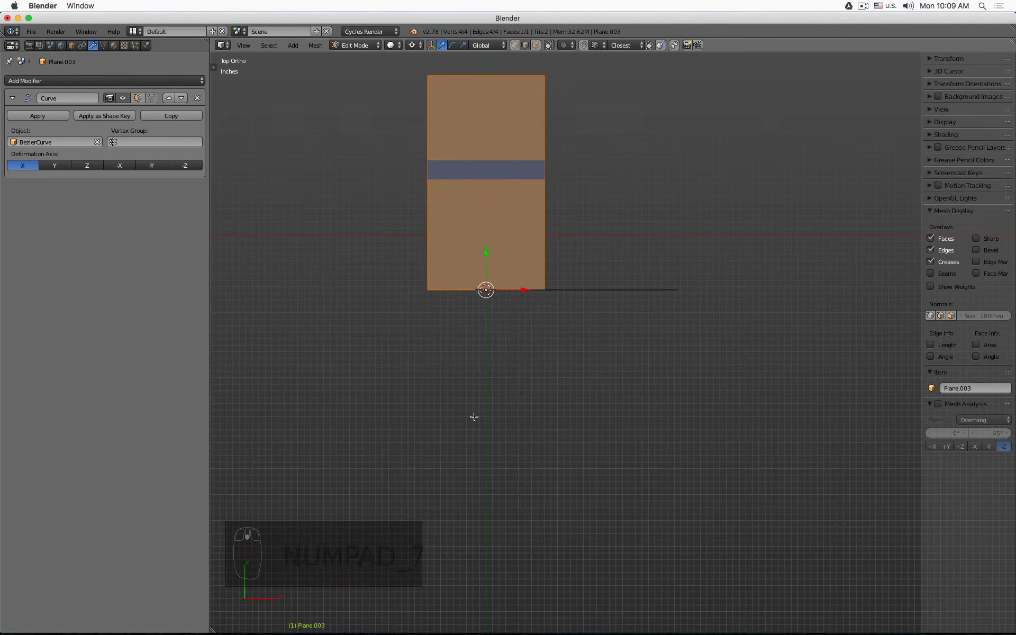
shift+middle_drag(573, 242, 567, 326)
click(413, 45)
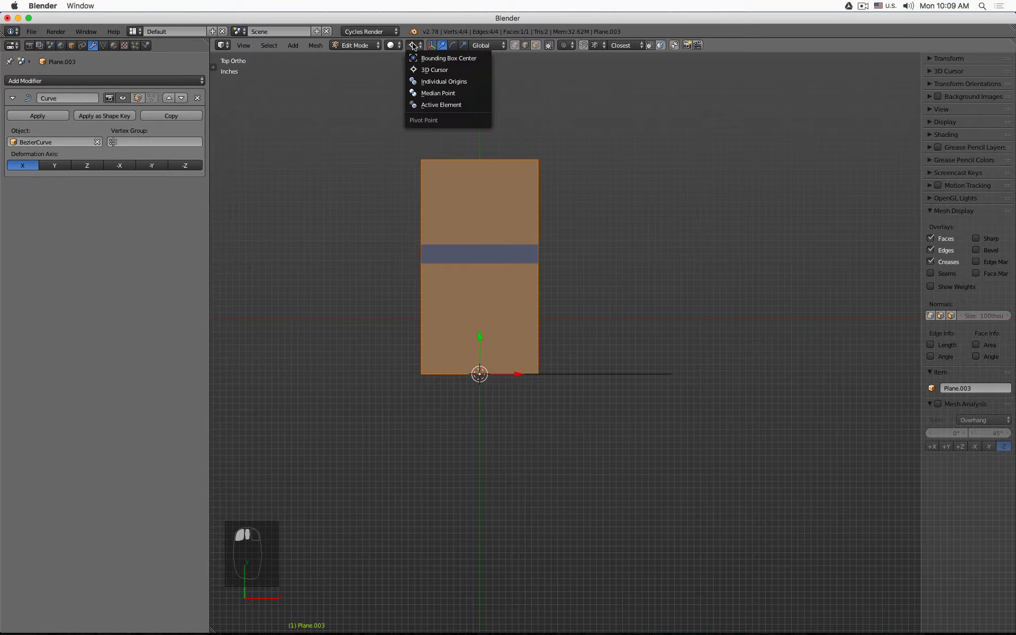
click(429, 73)
- Return to Object Mode and rotate Plane.003 by 90 degrees around the 3D cursor
middle_drag(531, 465, 492, 387)
scroll(492, 387, up, 8)
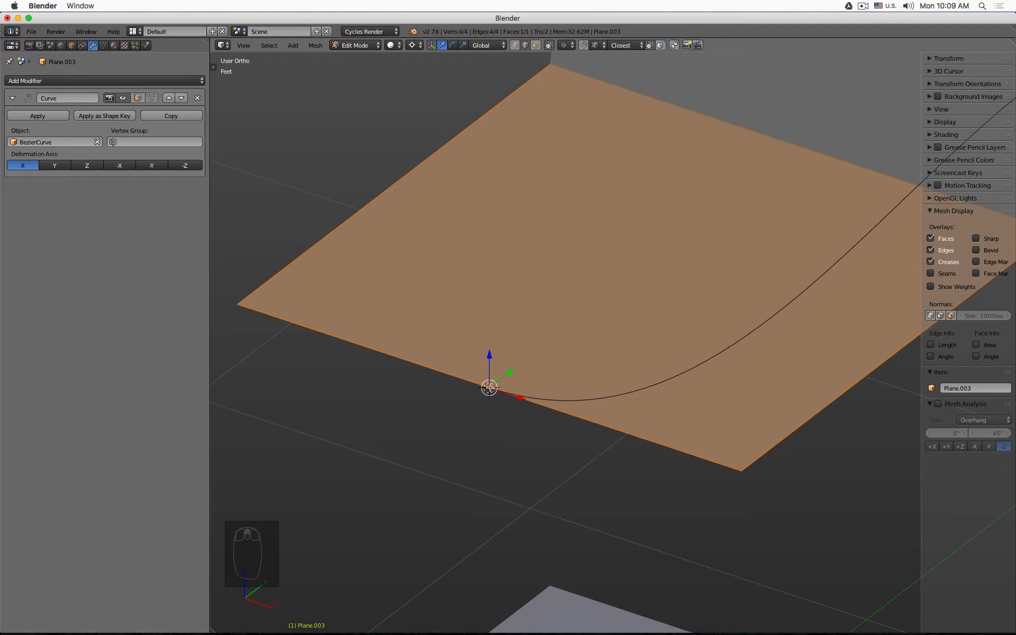
scroll(490, 387, down, 6)
key(KP_7)
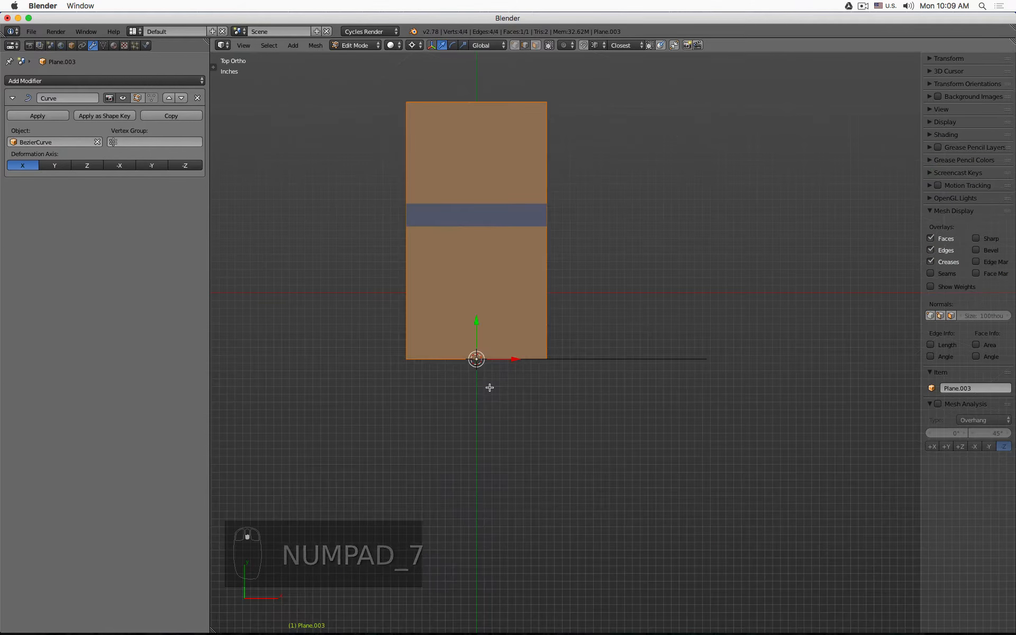
key(Tab)
scroll(538, 320, down, 3)
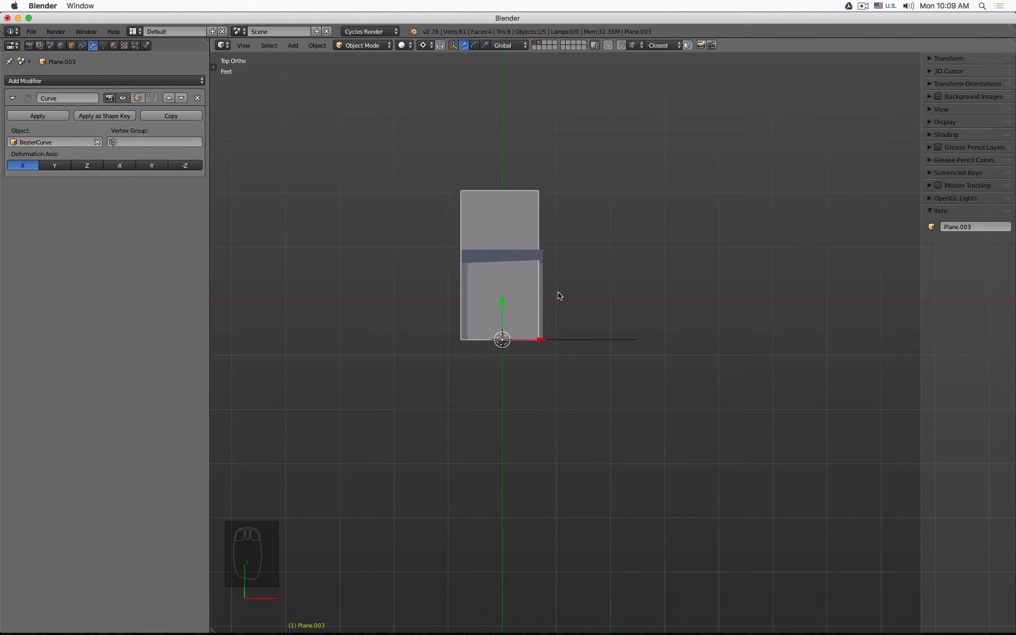
text(r90)
key(Return)
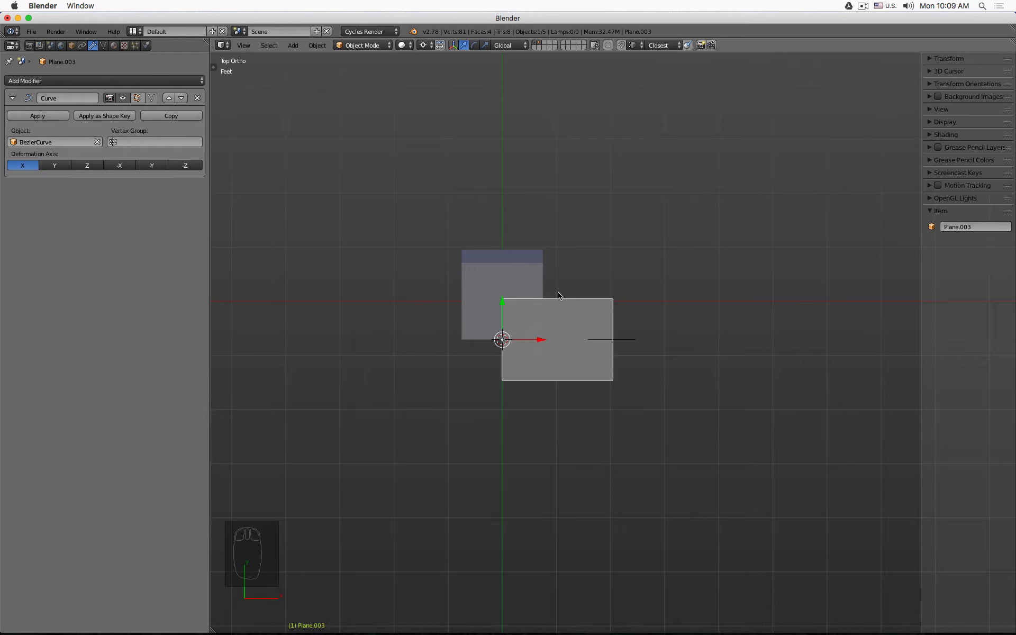
- Remove the Curve modifier from Plane.003 and apply the object's rotation
middle_drag(358, 97, 434, 169)
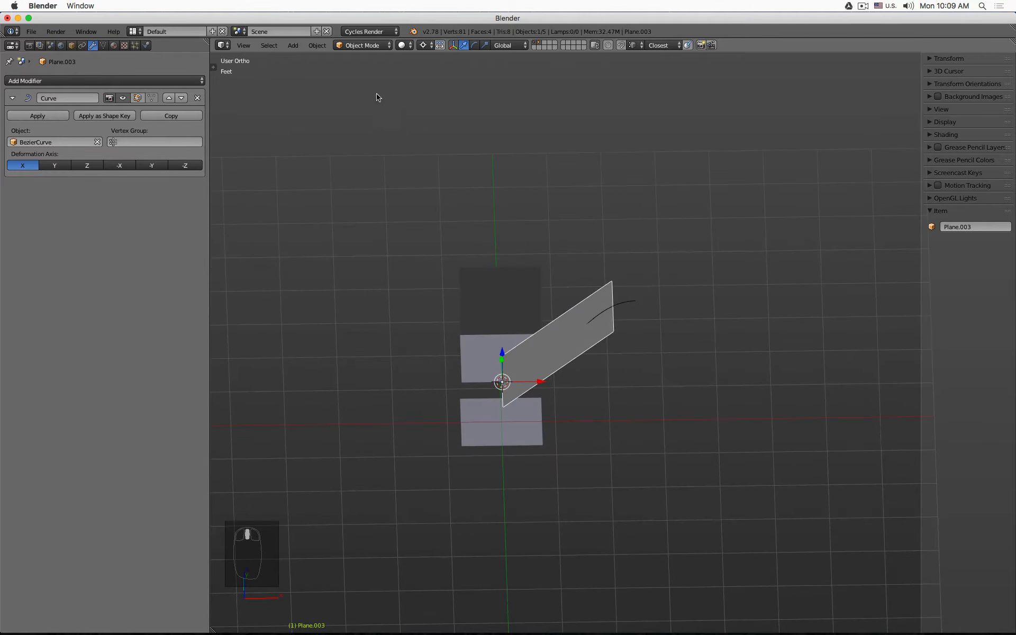
click(197, 98)
click(316, 45)
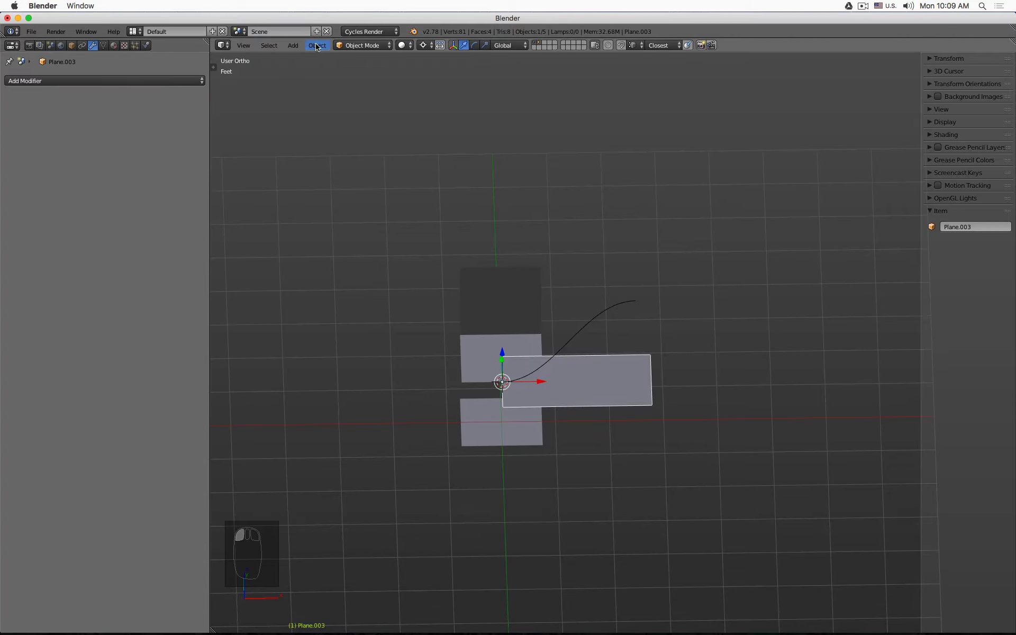
mouse_move(355, 125)
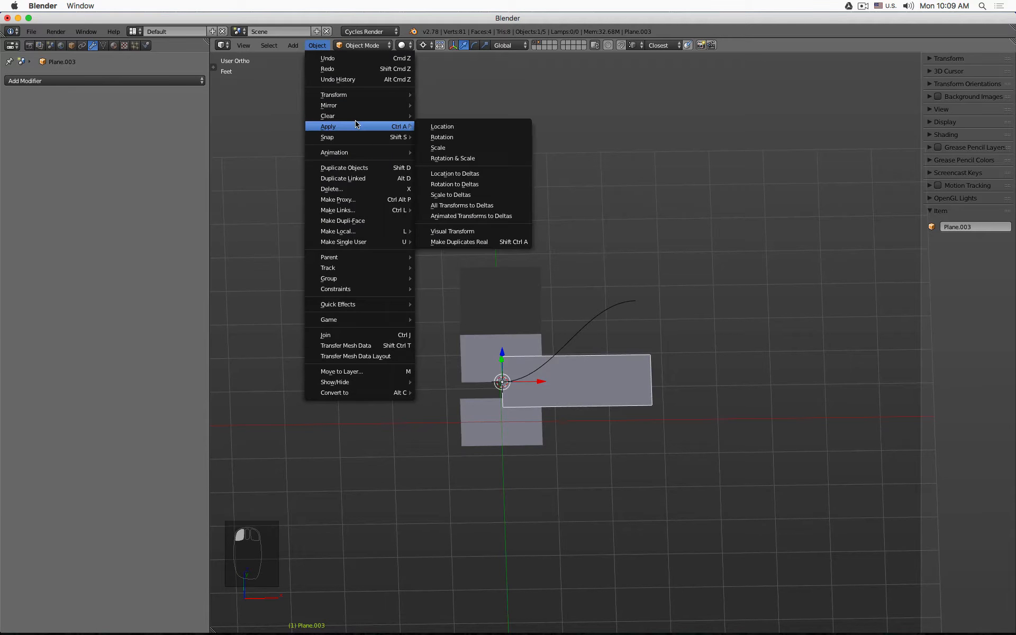
click(474, 141)
- Switch the transform orientation to Local and expand the Transform properties panel
click(509, 45)
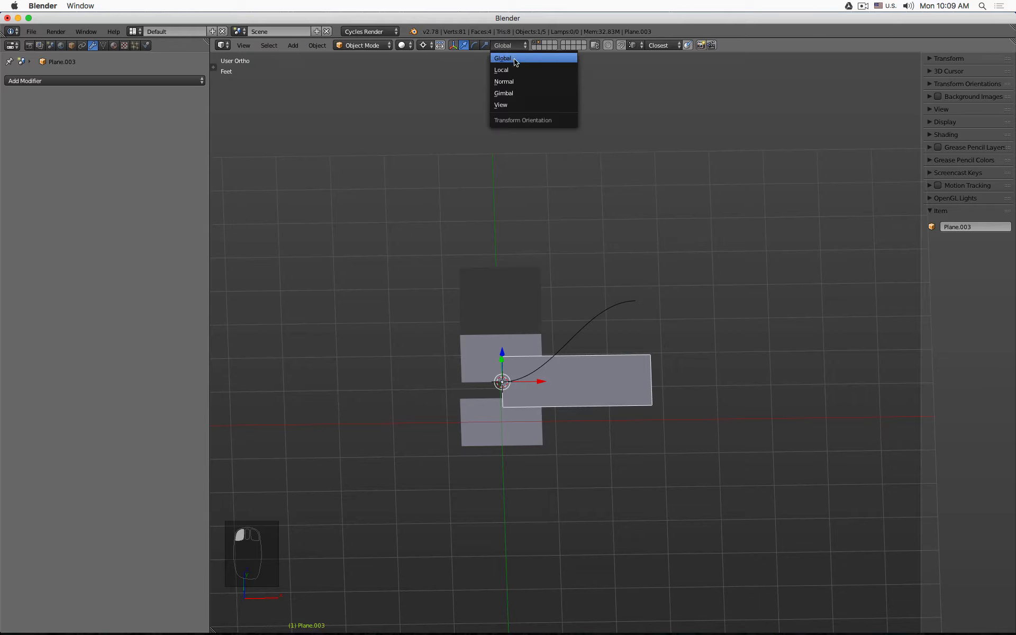
click(518, 70)
middle_drag(593, 231, 543, 277)
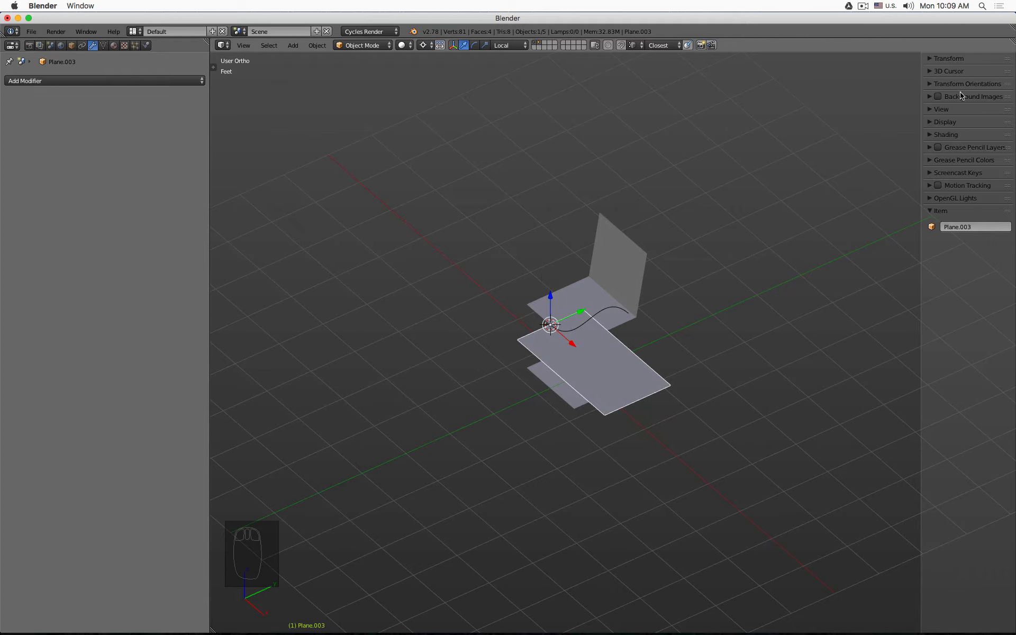
click(927, 59)
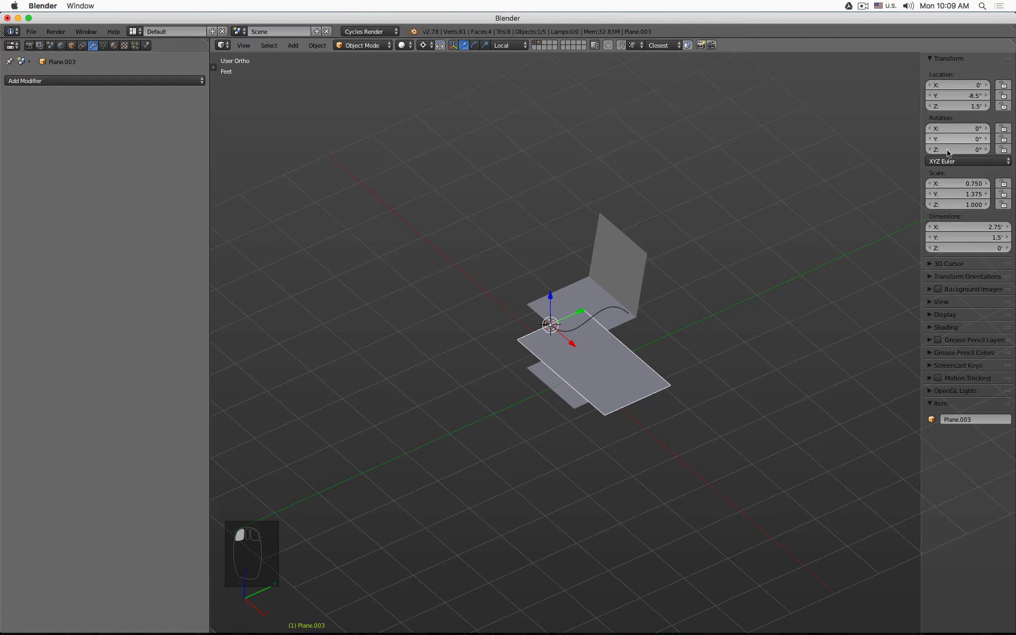
mouse_move(545, 386)
middle_down()
mouse_move(553, 374)
mouse_move(531, 388)
middle_up()
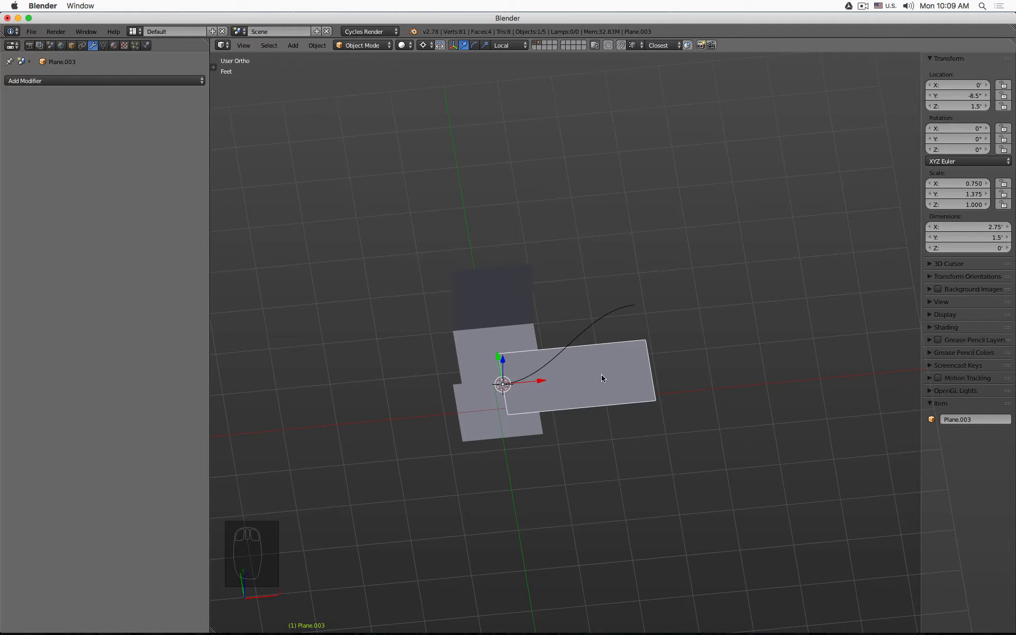
middle_drag(462, 405, 515, 406)
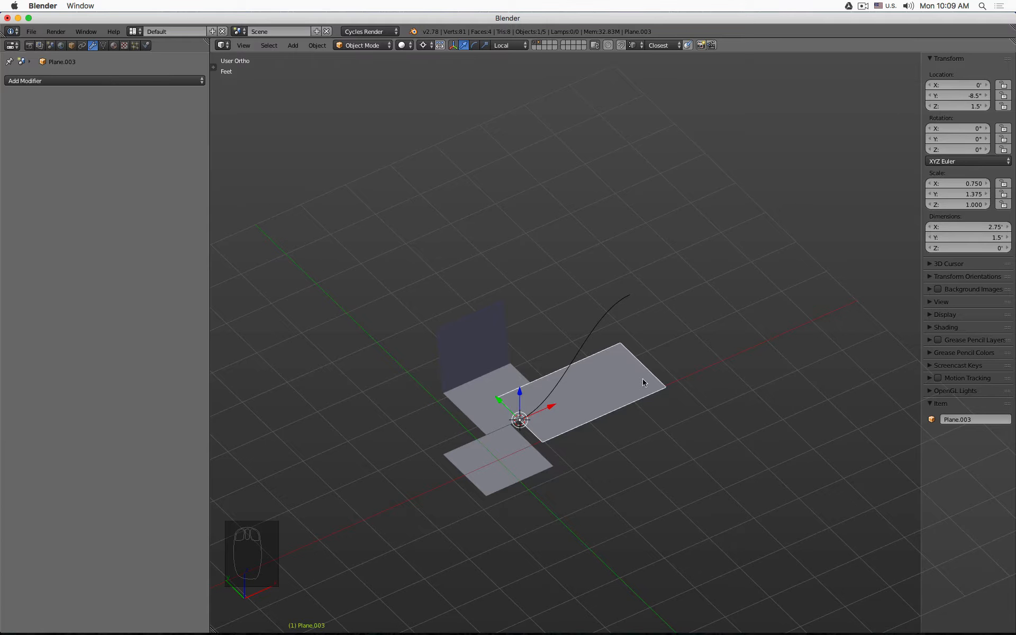
middle_drag(643, 382, 583, 364)
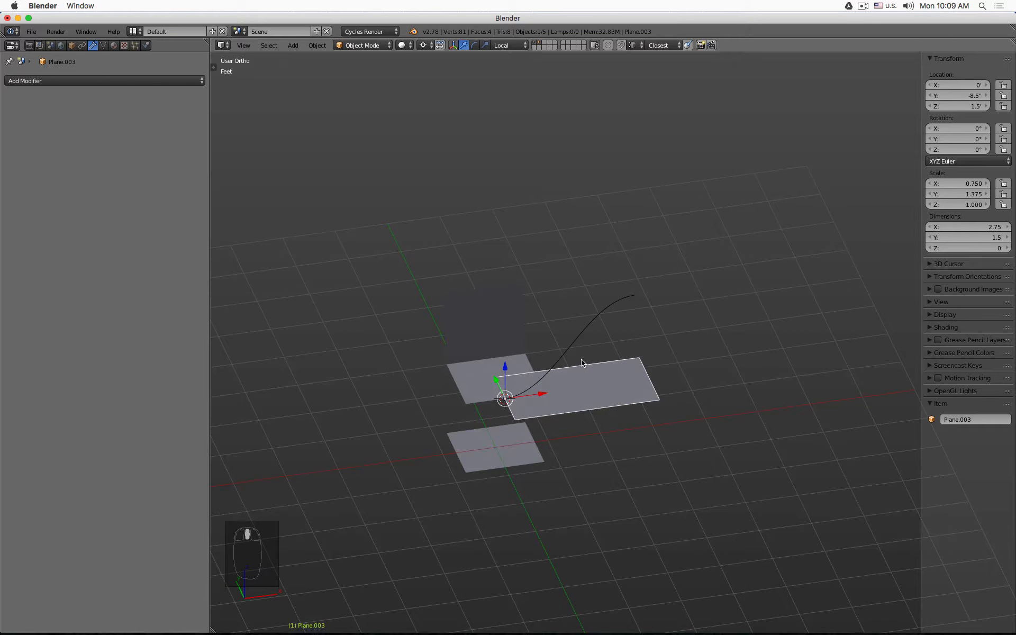
- Add a Curve modifier to Plane.003 and set BezierCurve as its deforming object
click(135, 82)
click(228, 153)
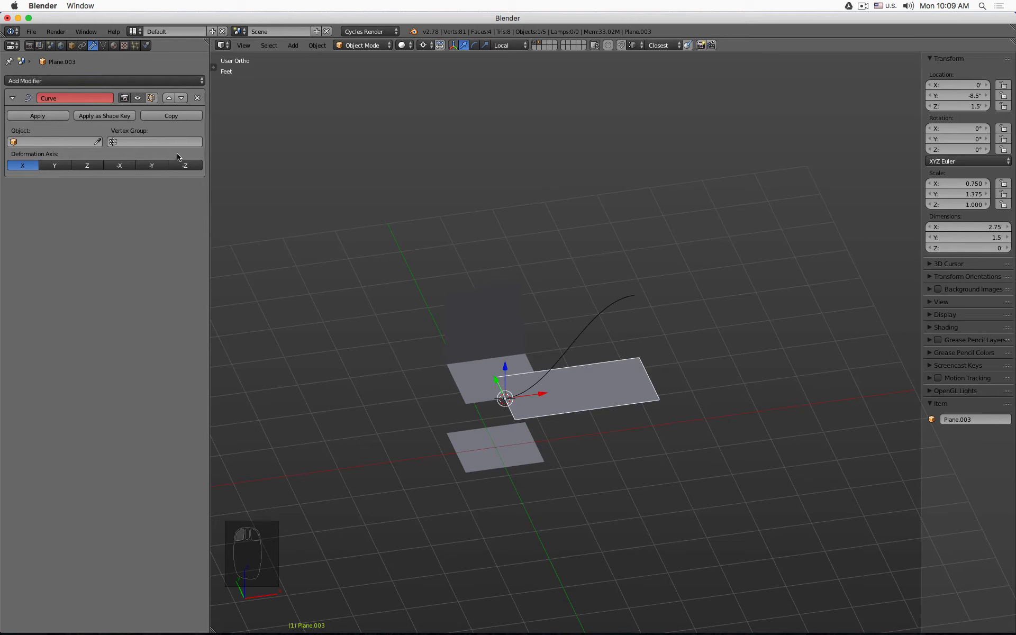
click(98, 141)
click(632, 284)
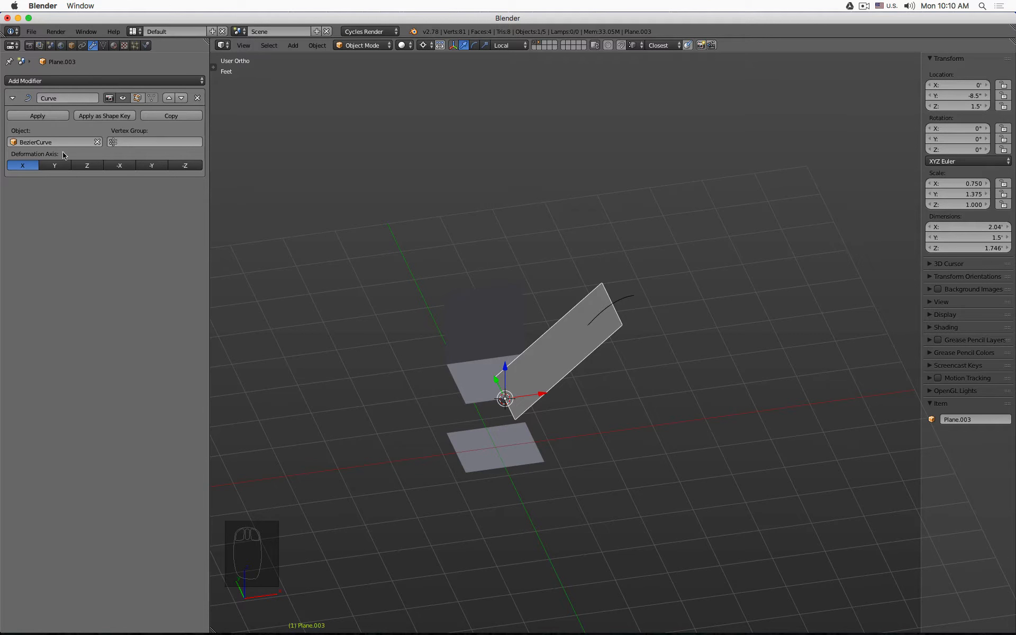
scroll(589, 335, up, 2)
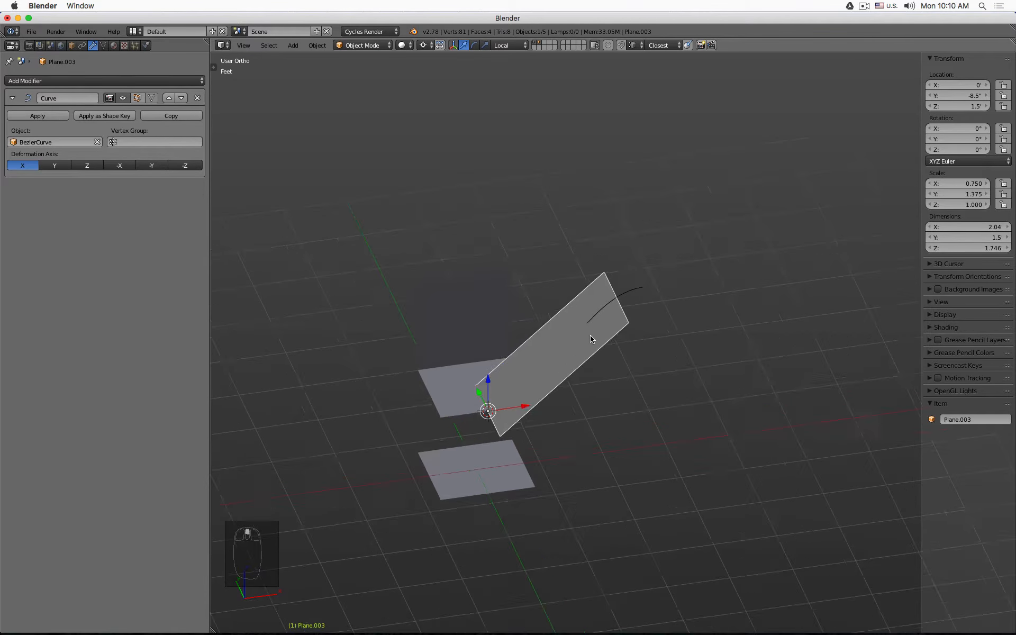
- Add six loop cuts across Plane.003 in Edit Mode, then return to Object Mode
key(Tab)
key(ctrl+r)
scroll(584, 399, up, 5)
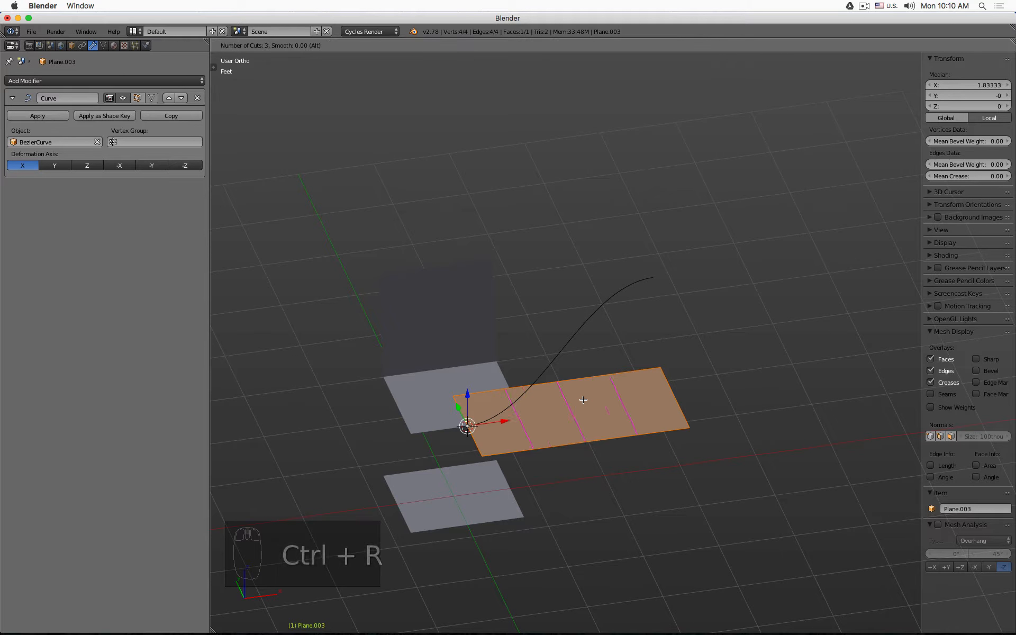
click(584, 400)
right_click(583, 399)
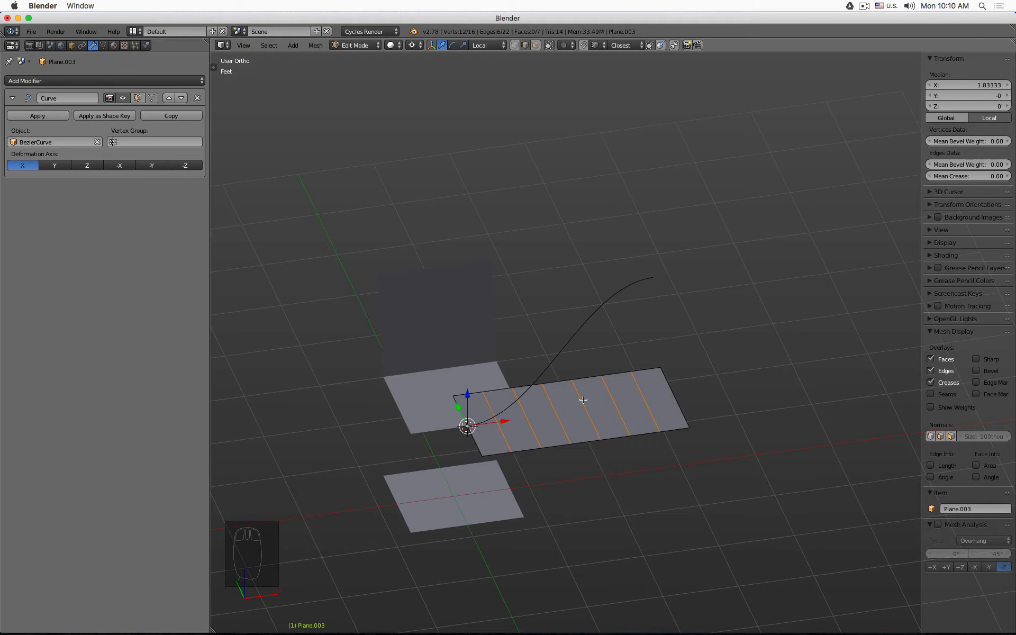
key(Tab)
- Switch the viewport shading to wireframe
key(KP_1)
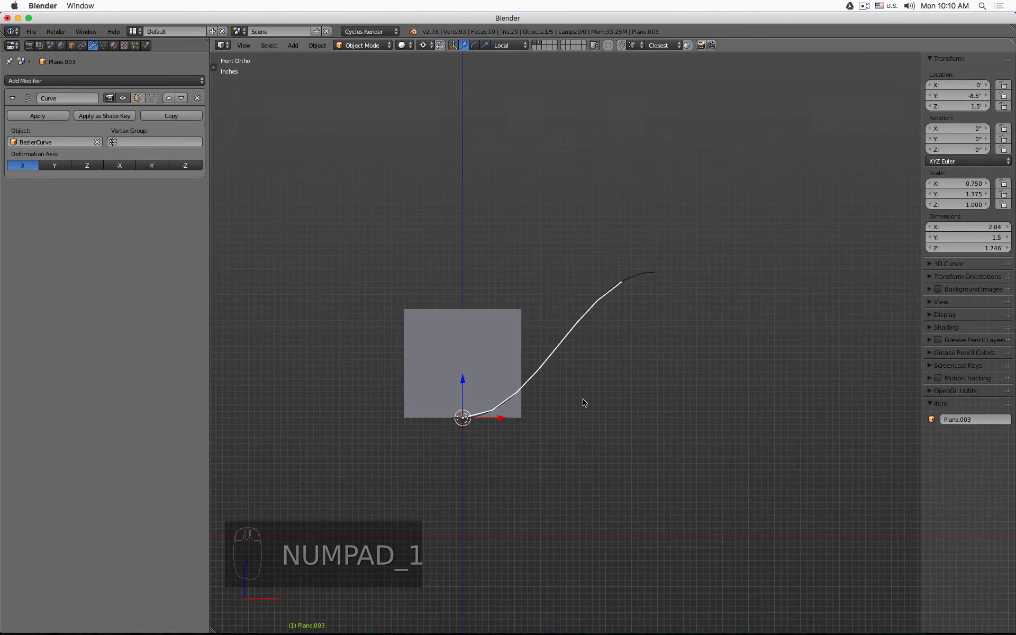
middle_drag(561, 391, 624, 410)
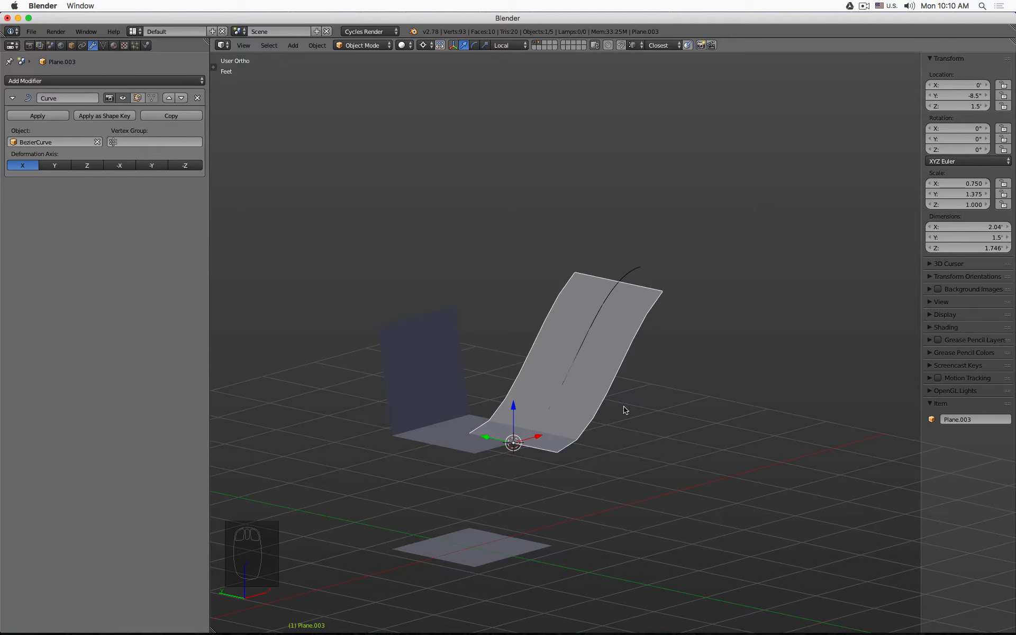
middle_drag(625, 410, 665, 400)
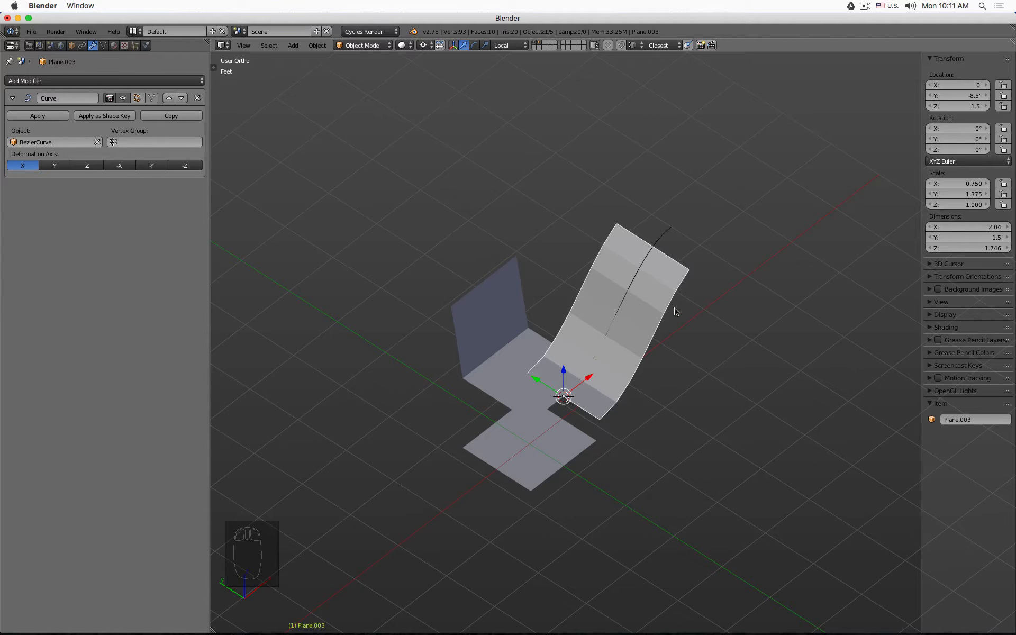
key(z)
- Select the Bezier curve and rotate it 90 degrees around the Z axis
shift+click(667, 237)
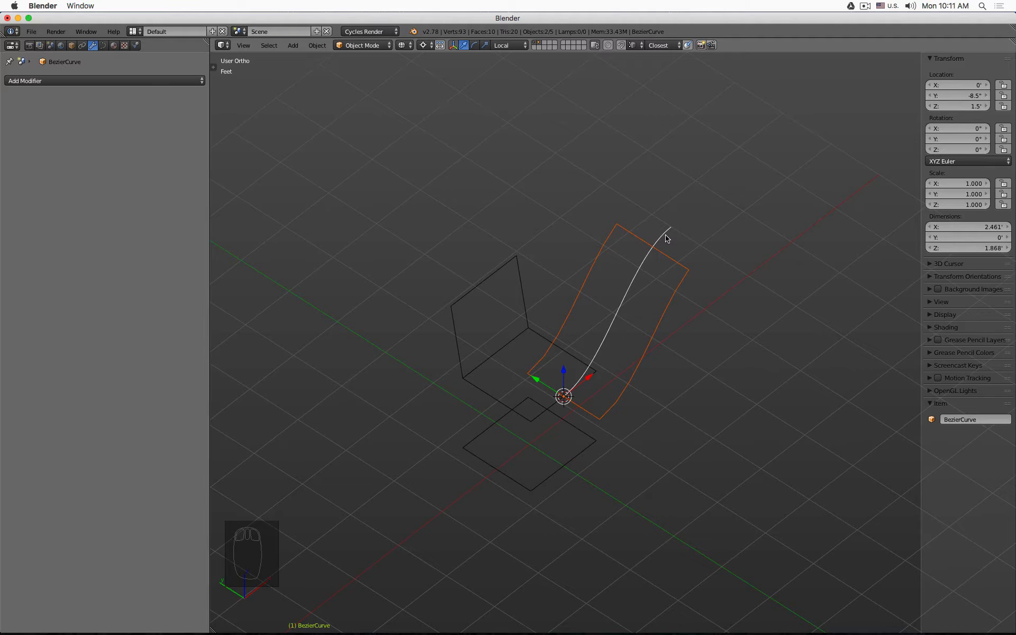
key(r)
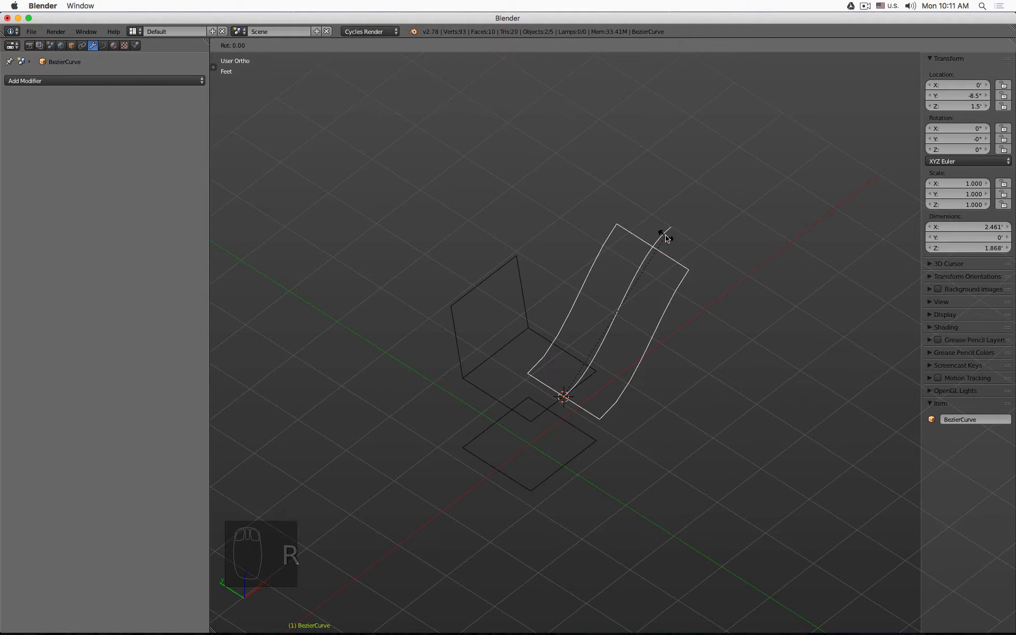
key(z)
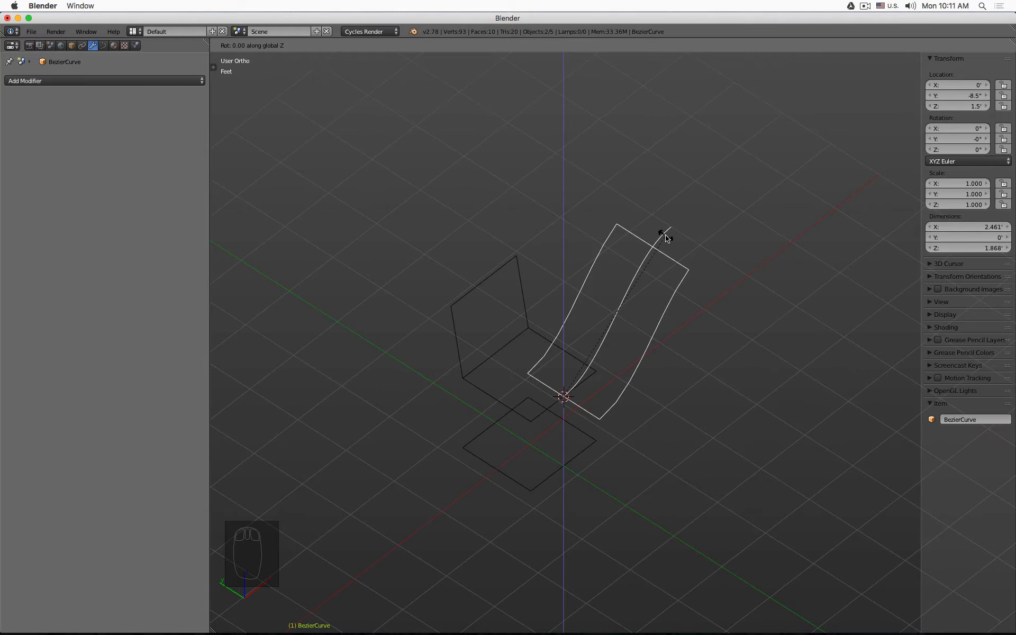
text(-90)
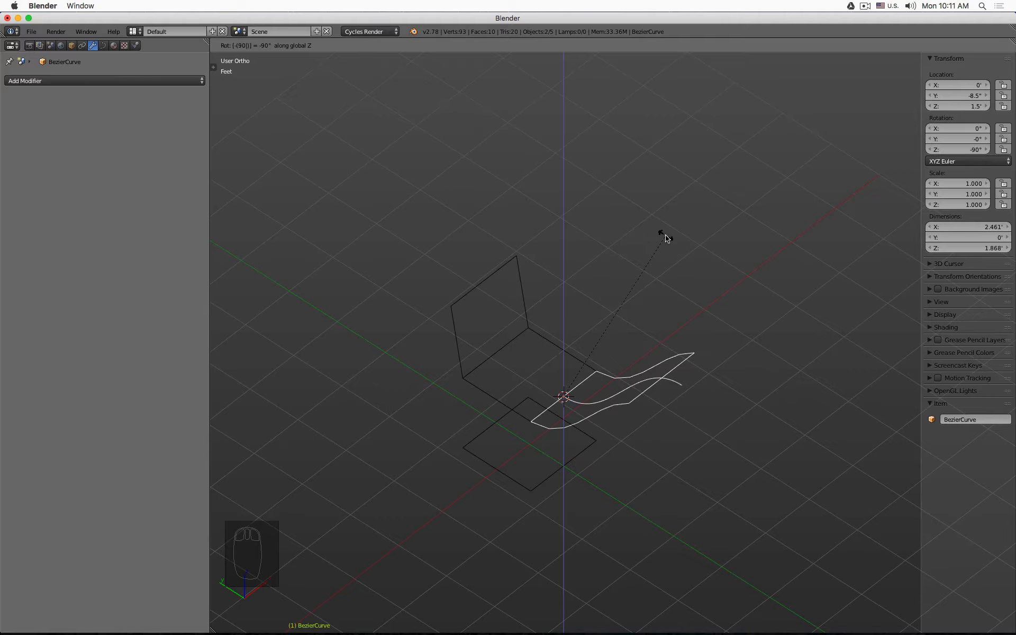
key(minus)
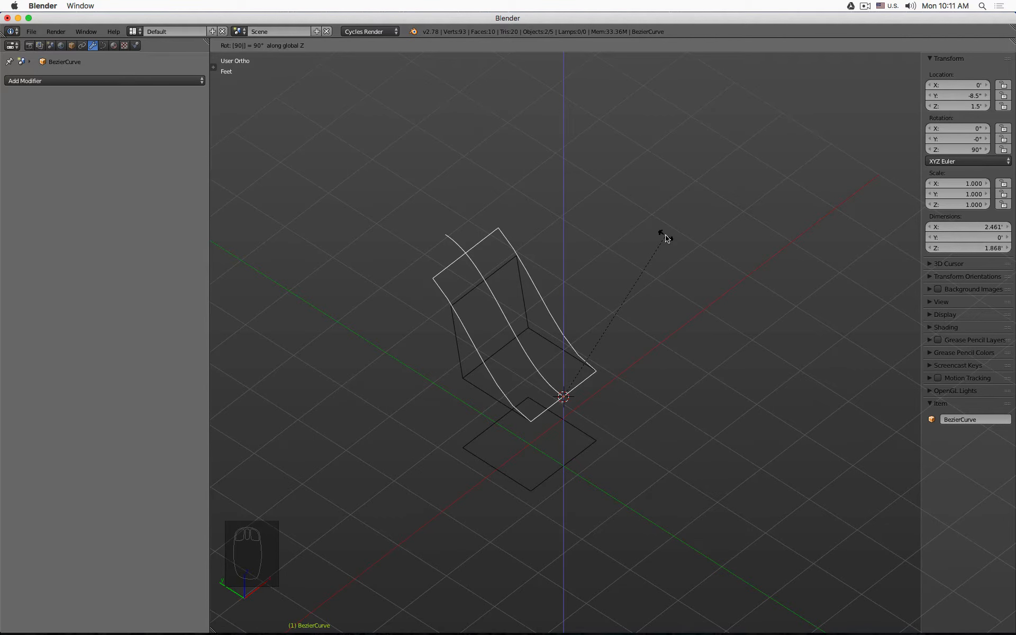
click(666, 238)
key(KP_3)
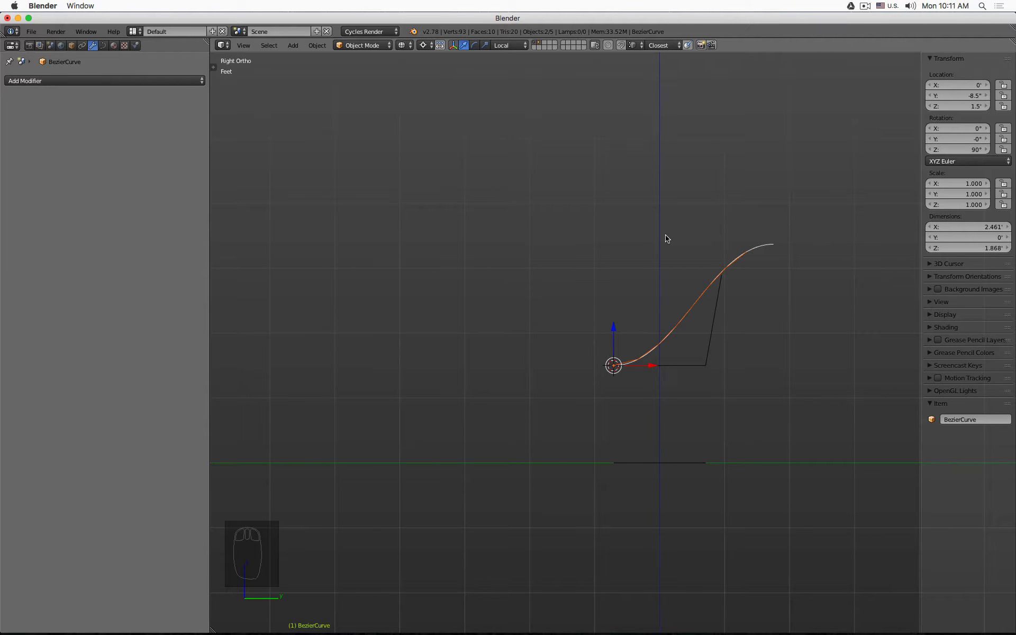
middle_drag(603, 239, 661, 297)
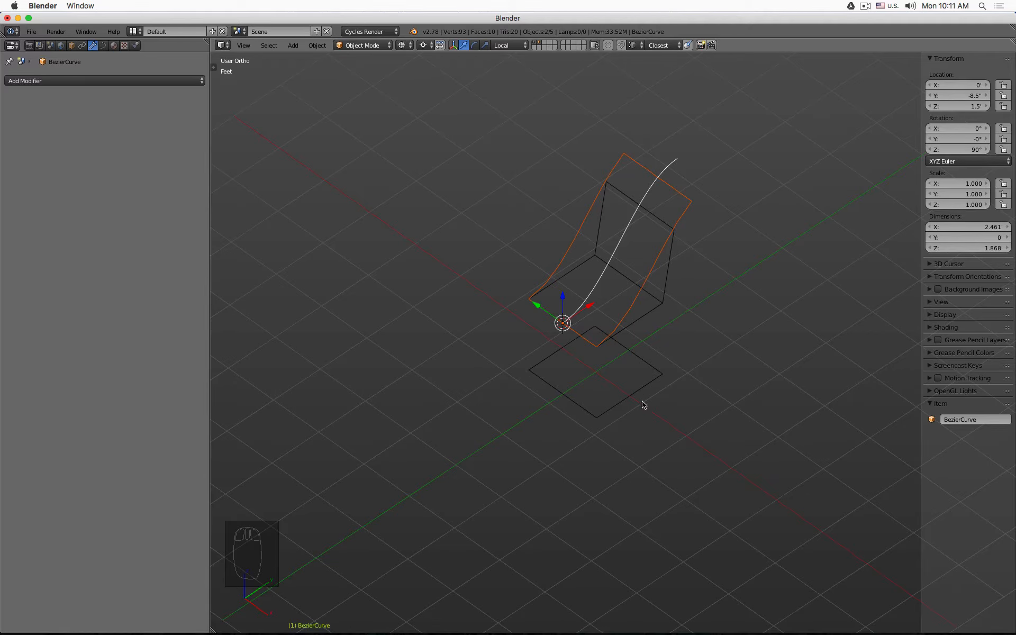
middle_drag(658, 402, 628, 379)
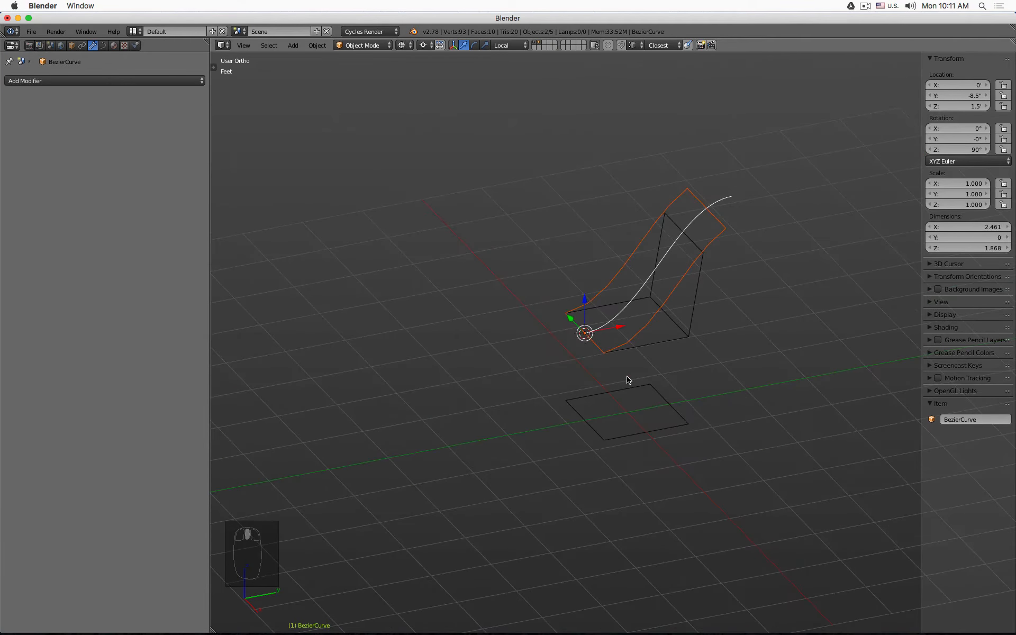
key(KP_1)
key(KP_3)
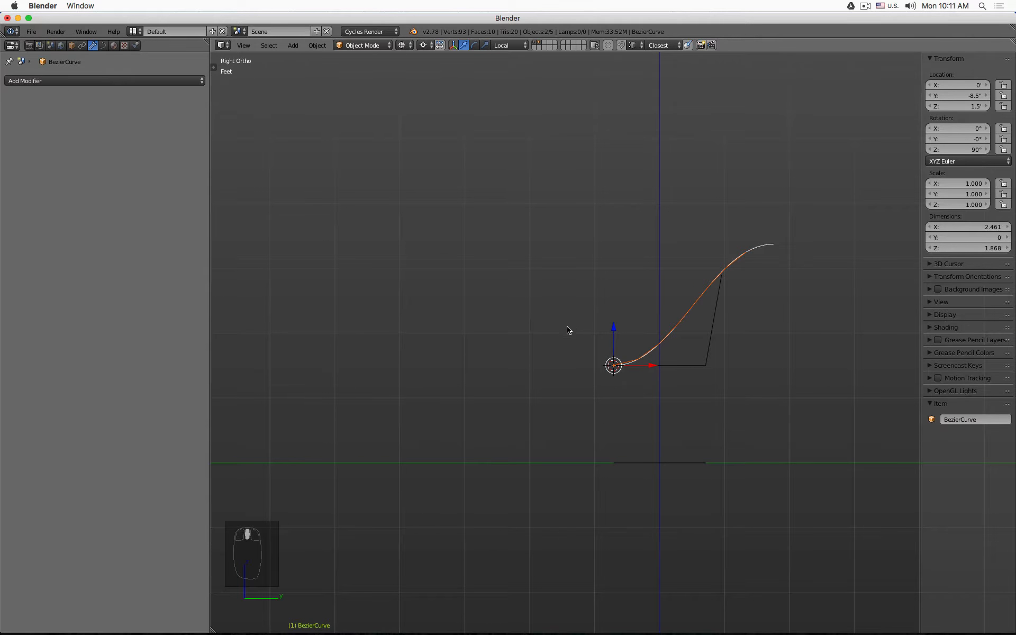
- Reshape the Bezier curve in Edit Mode, moving its top point down and its handle toward the base to make the back rise steeply
middle_drag(603, 347, 596, 348)
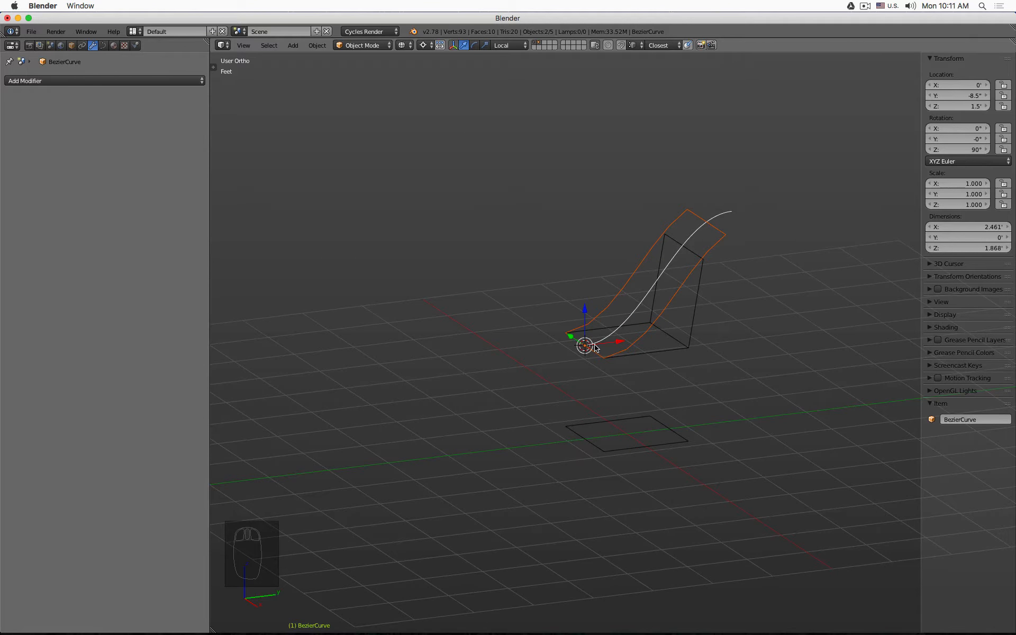
key(Tab)
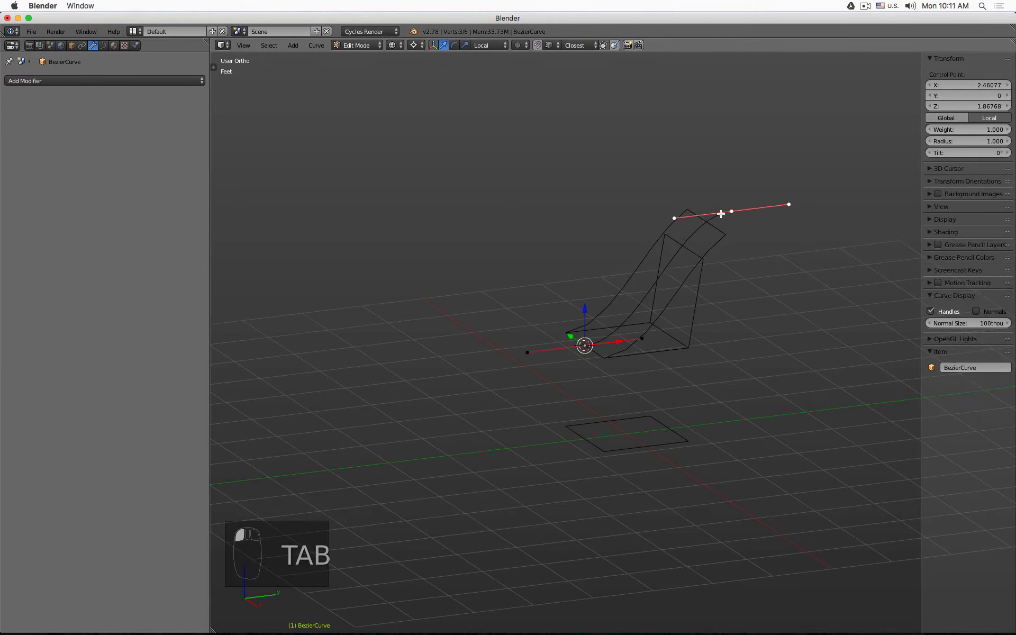
key(KP_1)
key(KP_3)
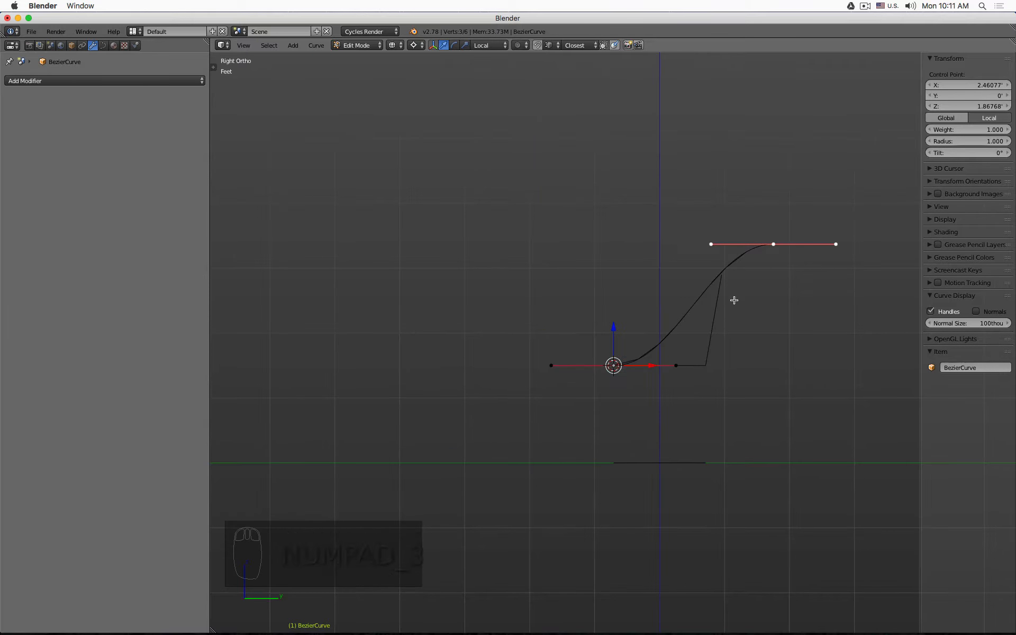
scroll(734, 300, up, 4)
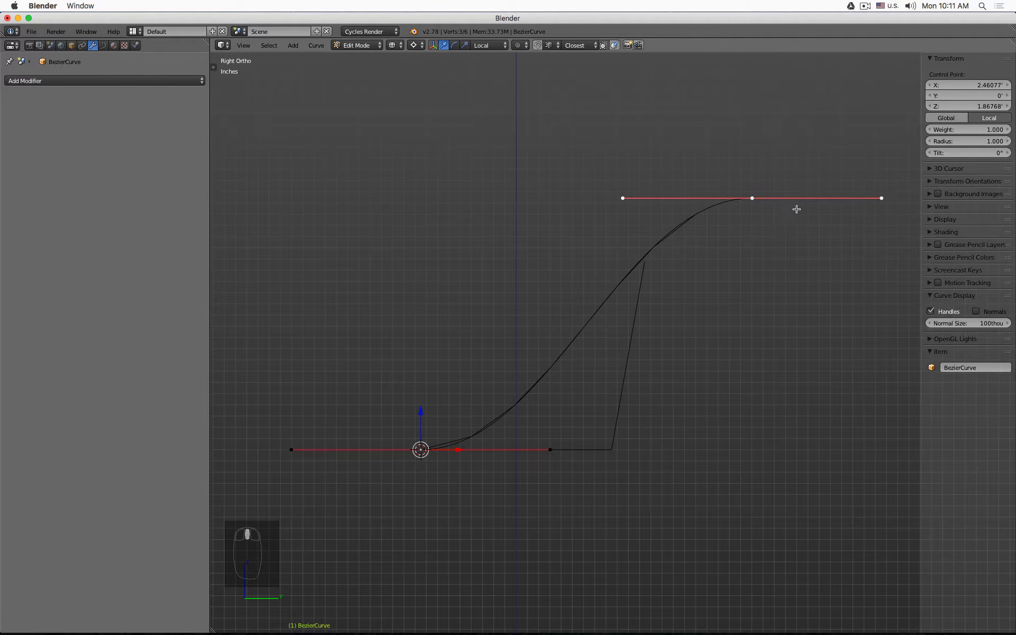
key(g)
click(689, 271)
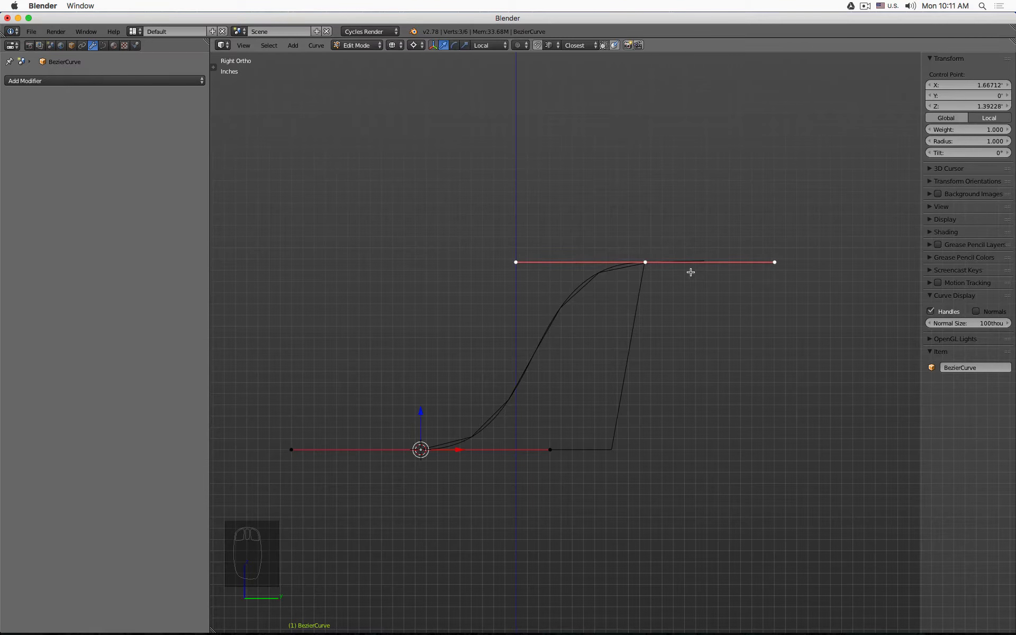
click(515, 263)
key(g)
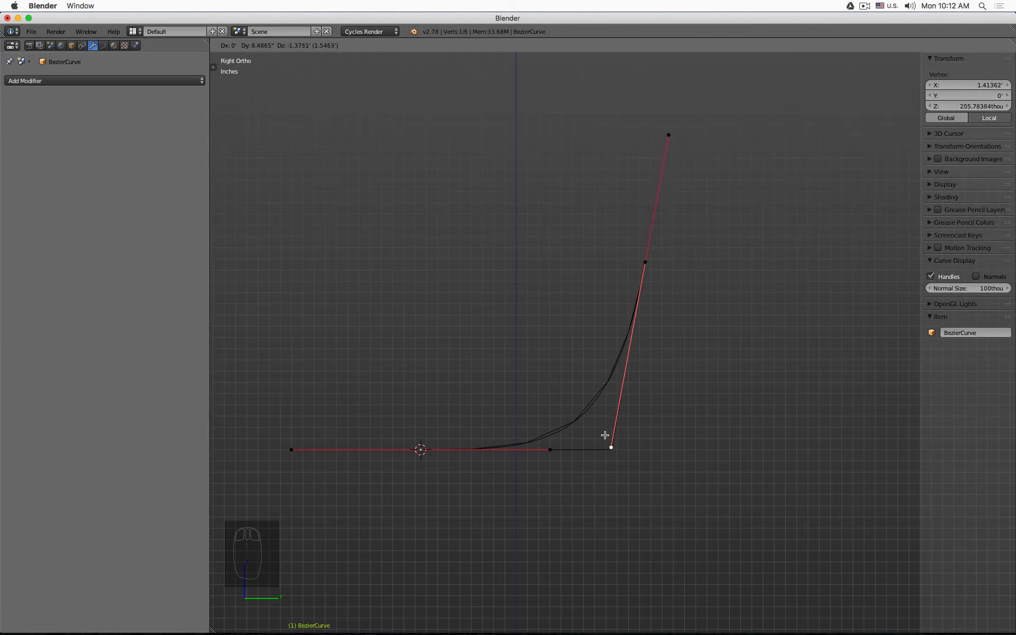
click(606, 437)
- Slide the curve's lower handle along its local X axis toward the seat corner
click(570, 452)
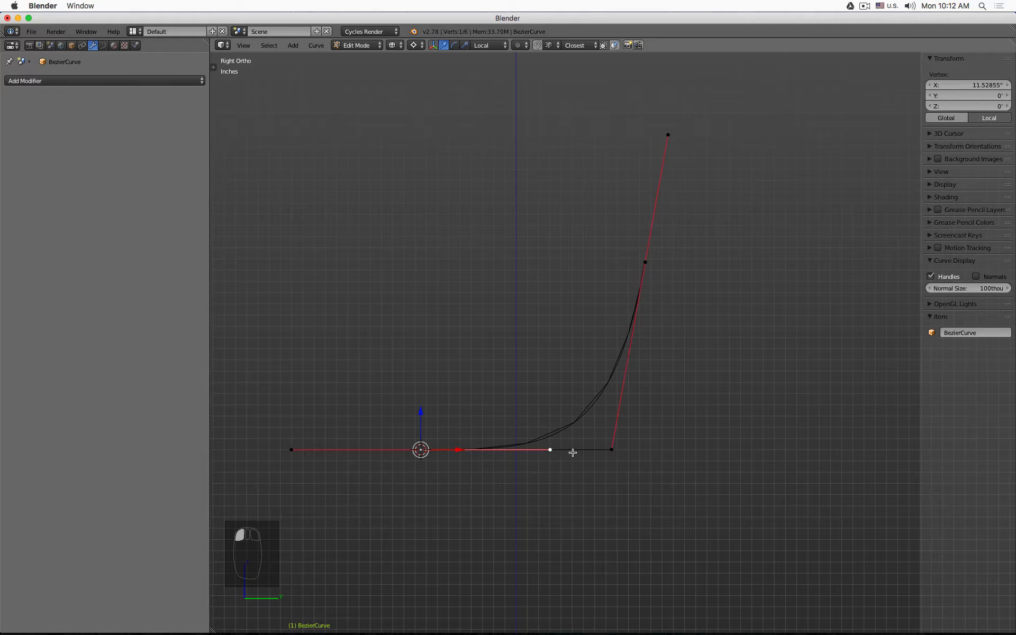
key(g)
key(x)
key(x)
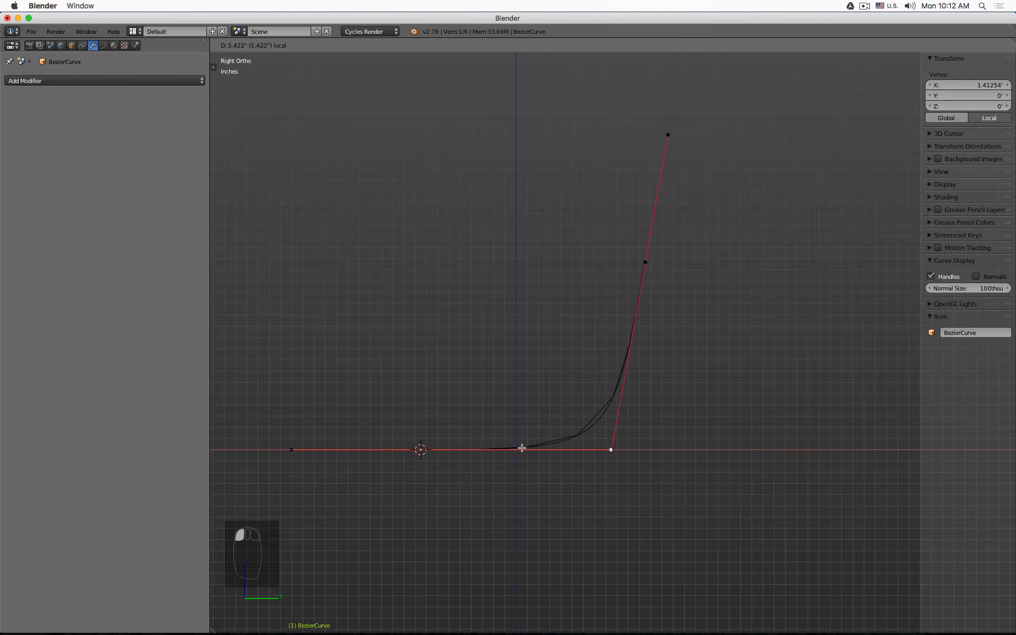
click(522, 447)
- Return to Object Mode and switch the viewport to solid shading
mouse_move(508, 402)
middle_down()
mouse_move(573, 440)
mouse_move(554, 408)
mouse_move(553, 435)
mouse_move(583, 417)
mouse_move(551, 386)
mouse_move(546, 407)
middle_up()
key(Tab)
key(z)
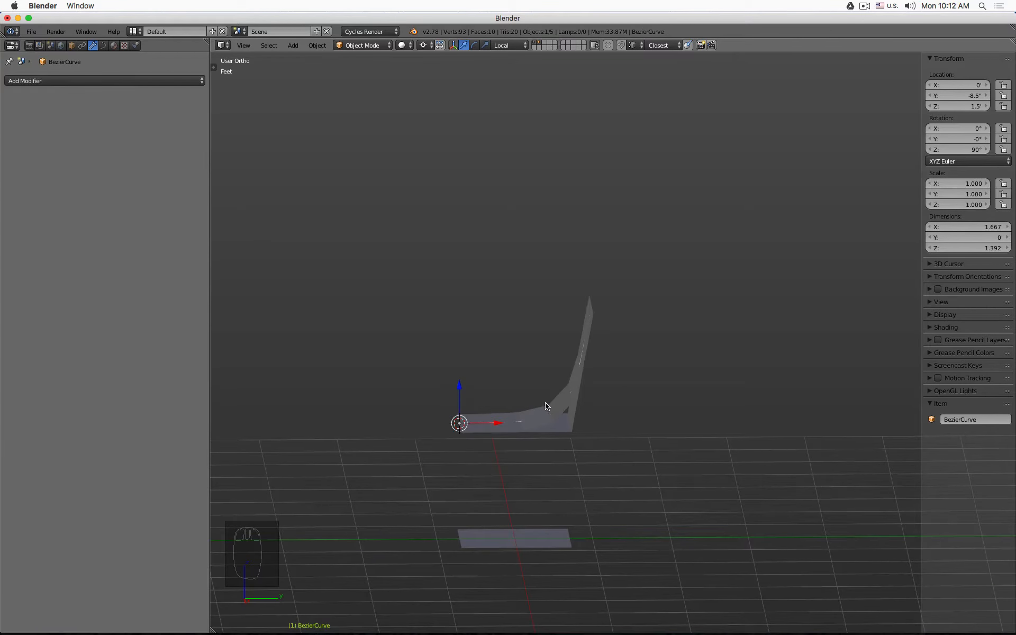
- Select Plane.003 and inspect its bend from the side view in wireframe
right_click(547, 406)
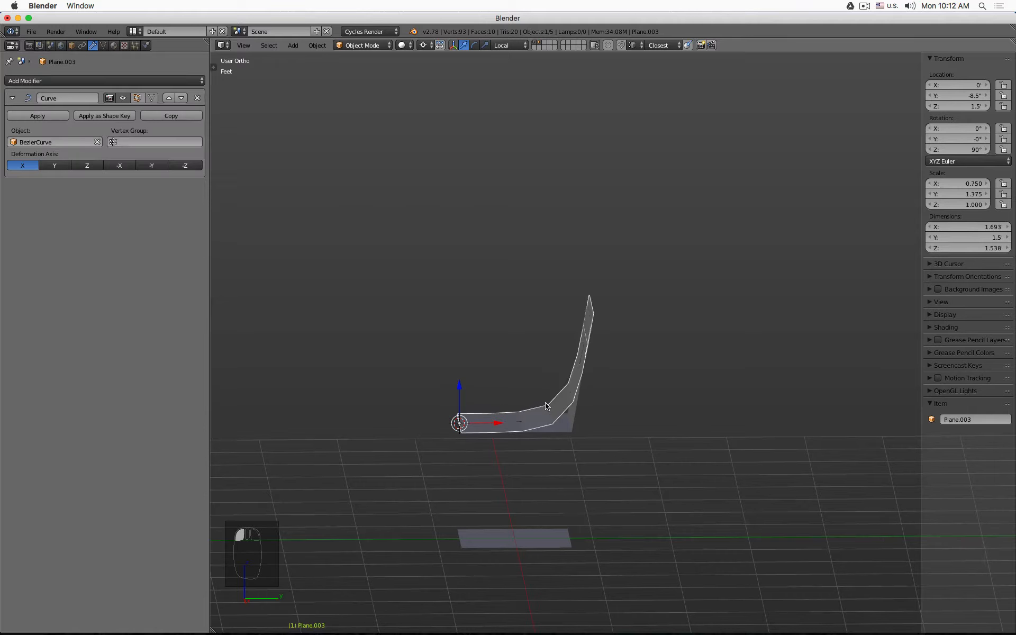
key(Tab)
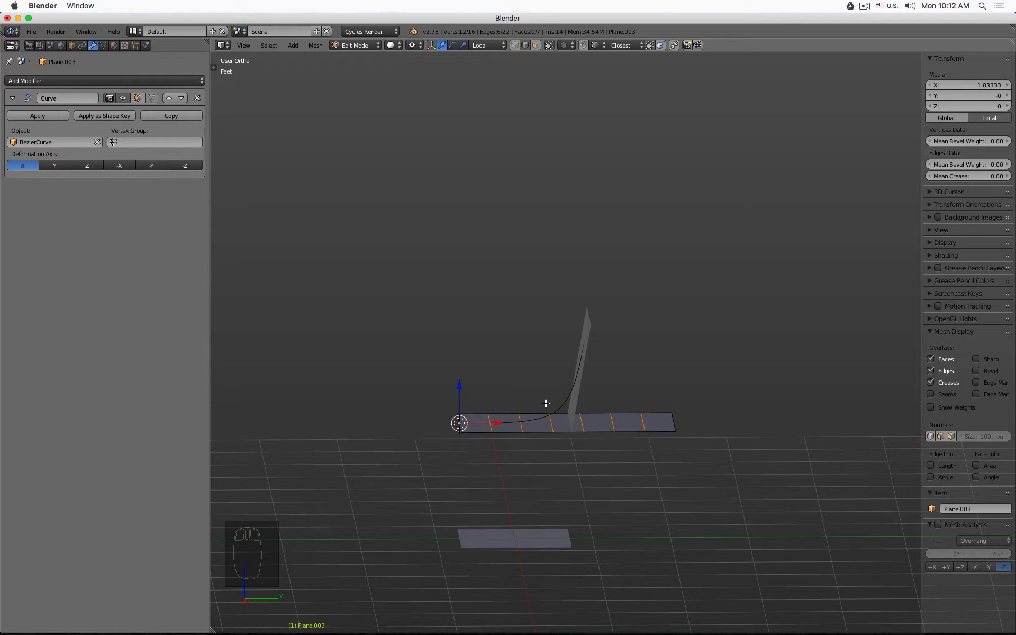
key(Tab)
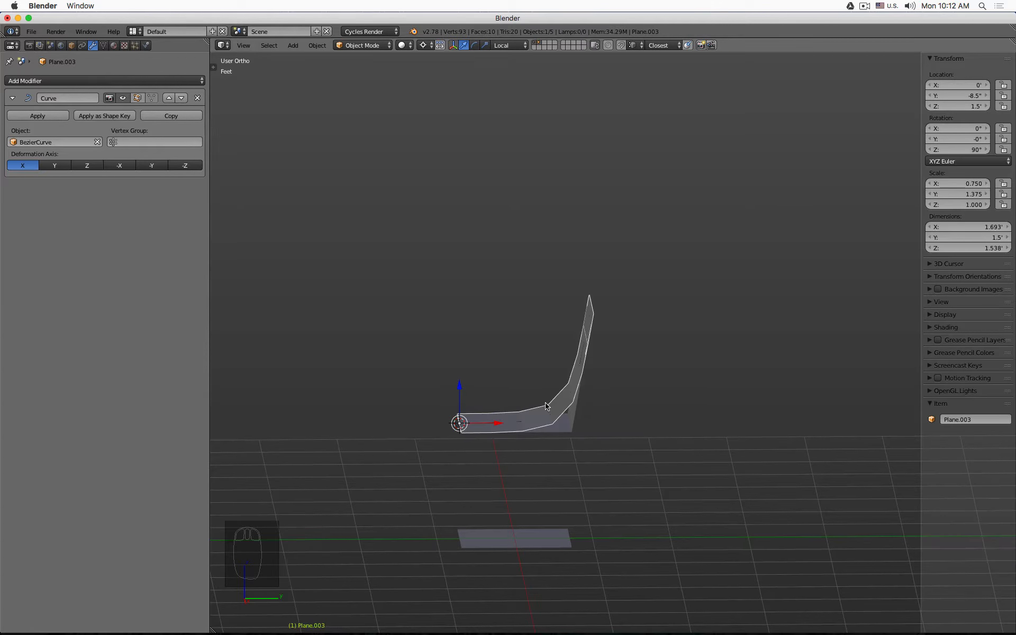
key(KP_1)
key(KP_3)
key(z)
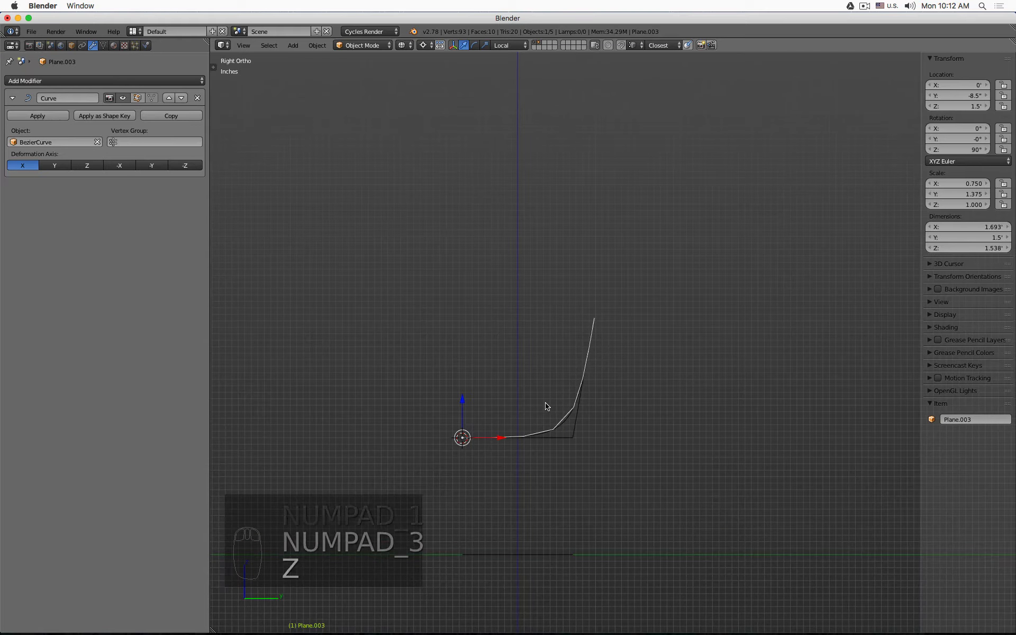
scroll(567, 436, up, 4)
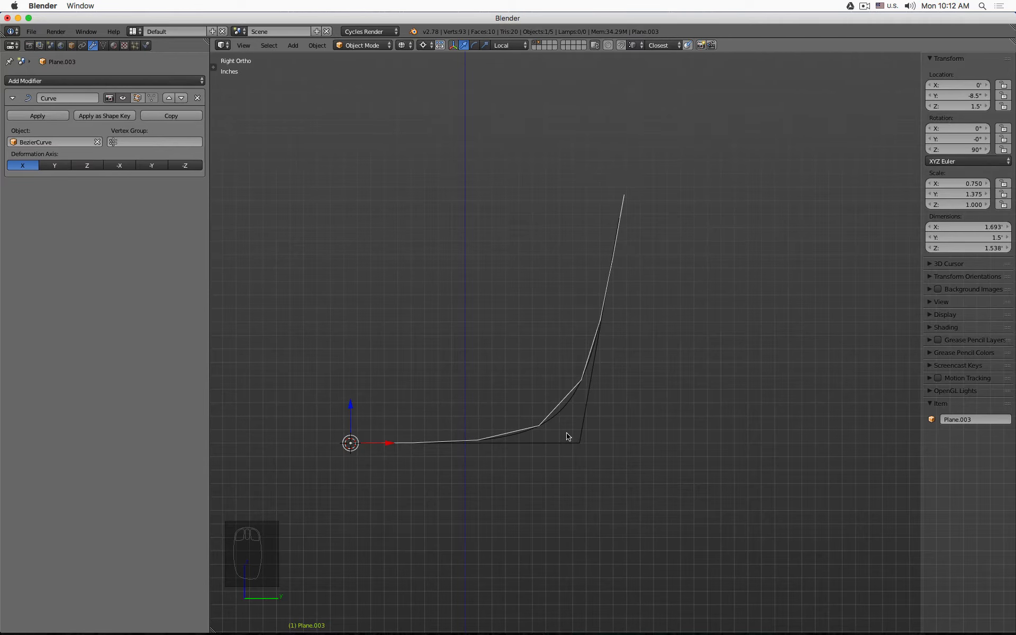
- Delete the loop-cut edge loops from Plane.003 in Edit Mode and return to Object Mode
middle_drag(567, 411, 558, 347)
scroll(578, 390, down, 2)
key(Tab)
key(x)
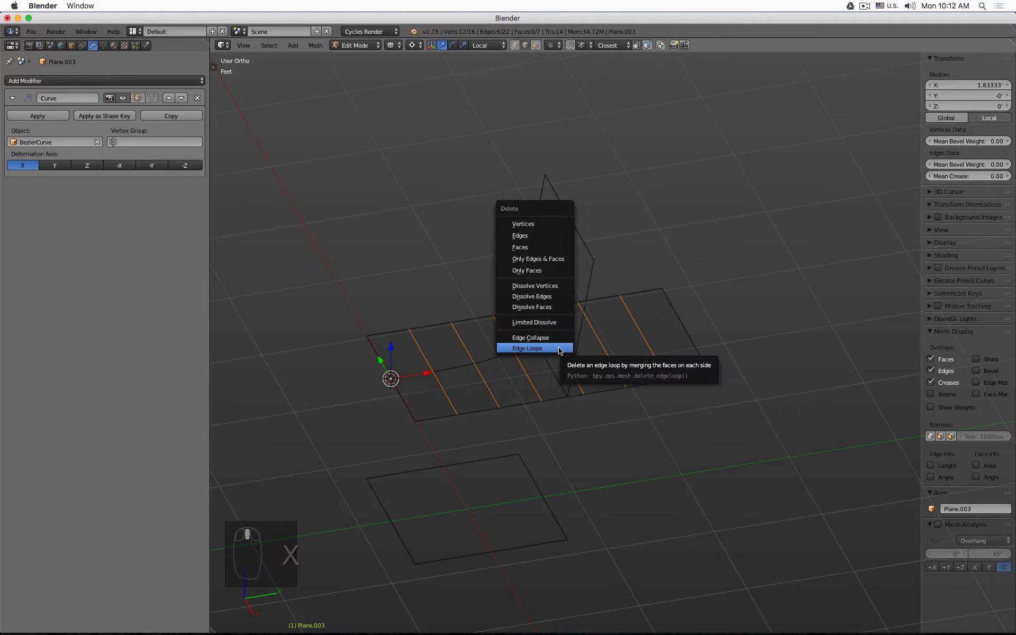
click(558, 349)
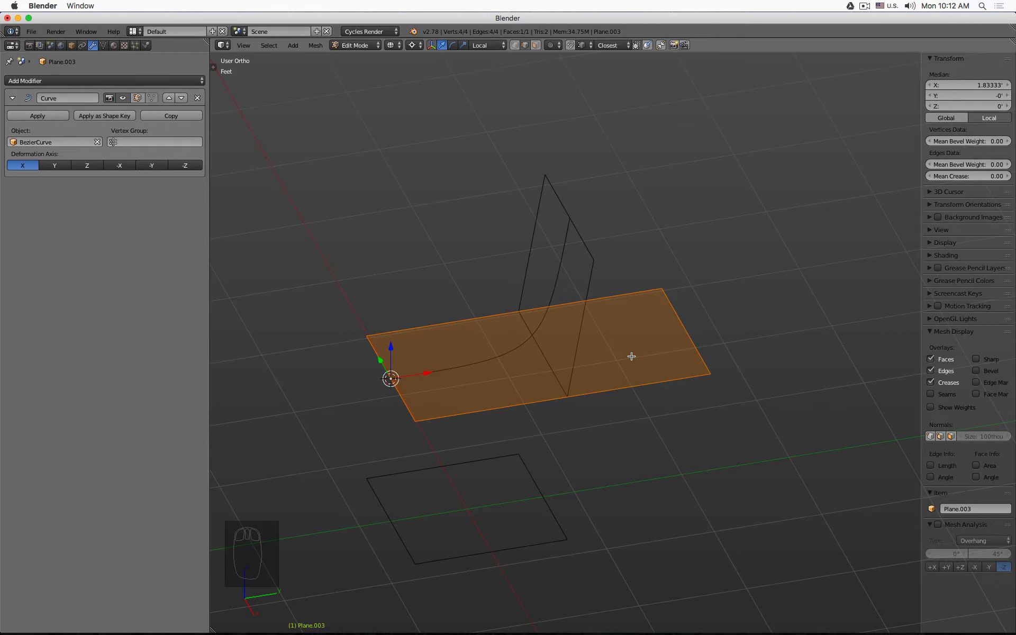
key(Tab)
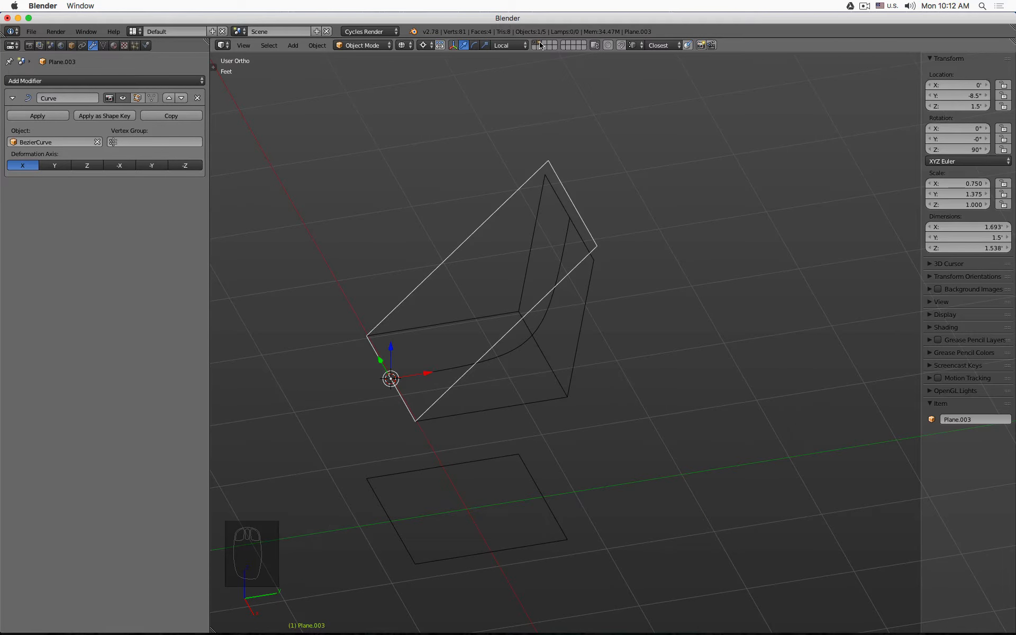
- Show only the shell's layer, hiding the other chair parts, and check it from the side
click(541, 45)
middle_drag(638, 325, 624, 305)
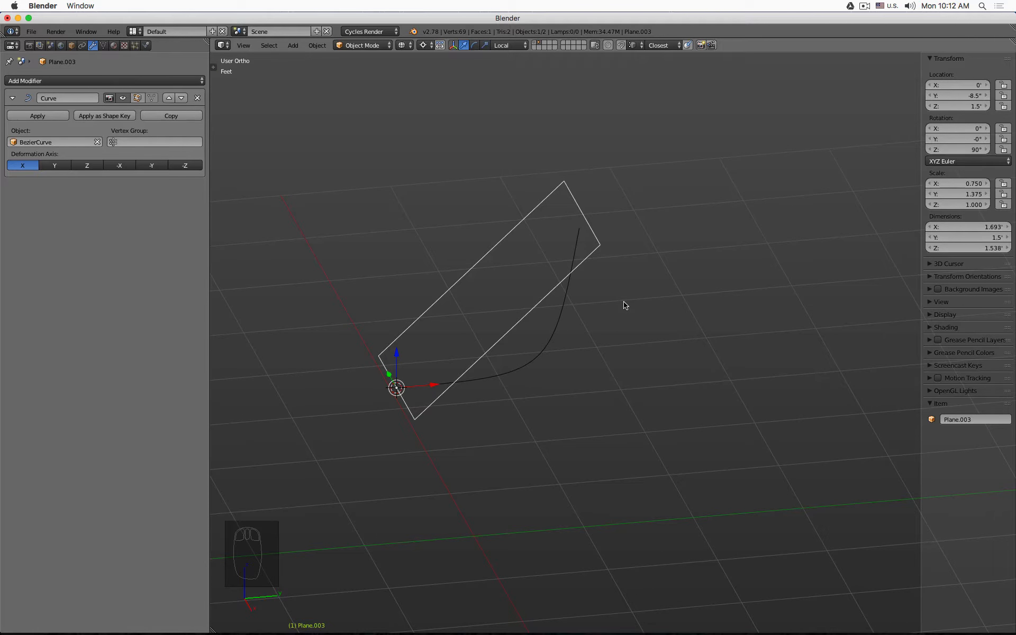
key(Tab)
key(Tab)
key(KP_1)
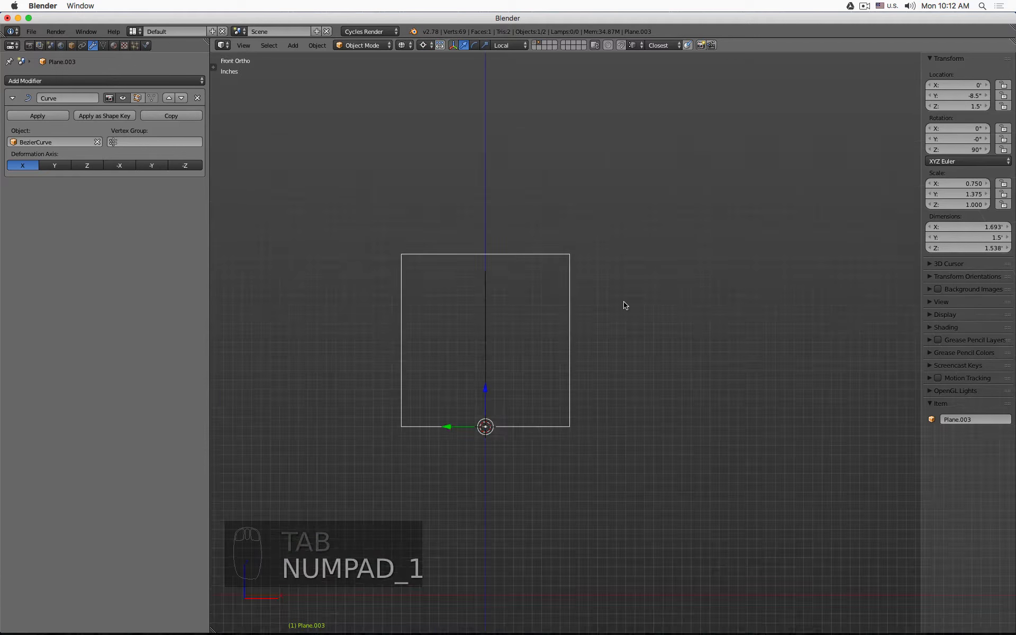
key(KP_3)
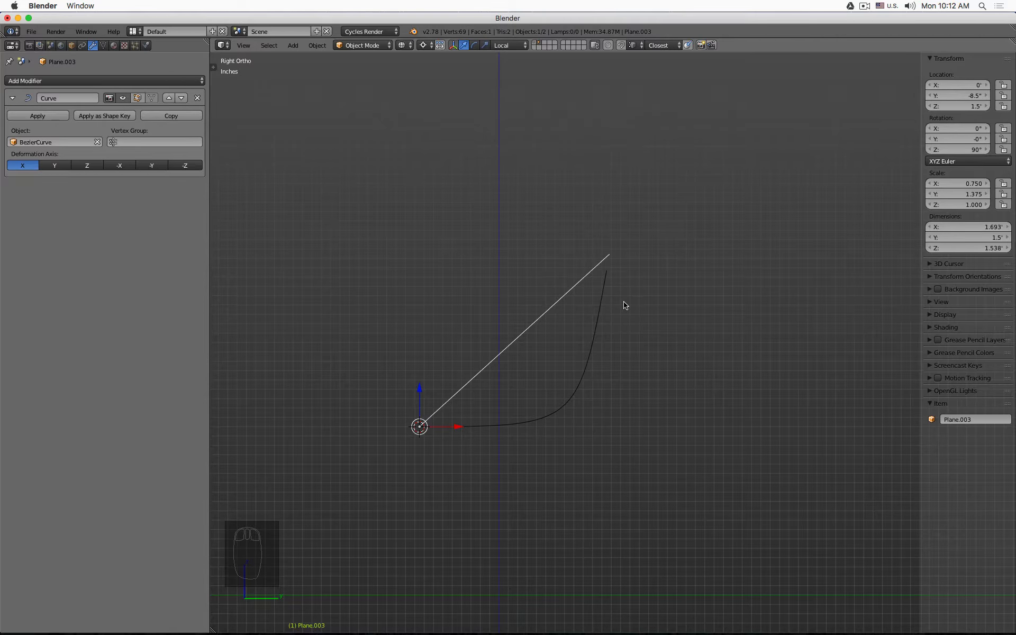
middle_drag(625, 305, 658, 313)
- Add a single centered loop cut across Plane.003 in Edit Mode
key(Tab)
middle_drag(551, 424, 526, 347)
key(ctrl+r)
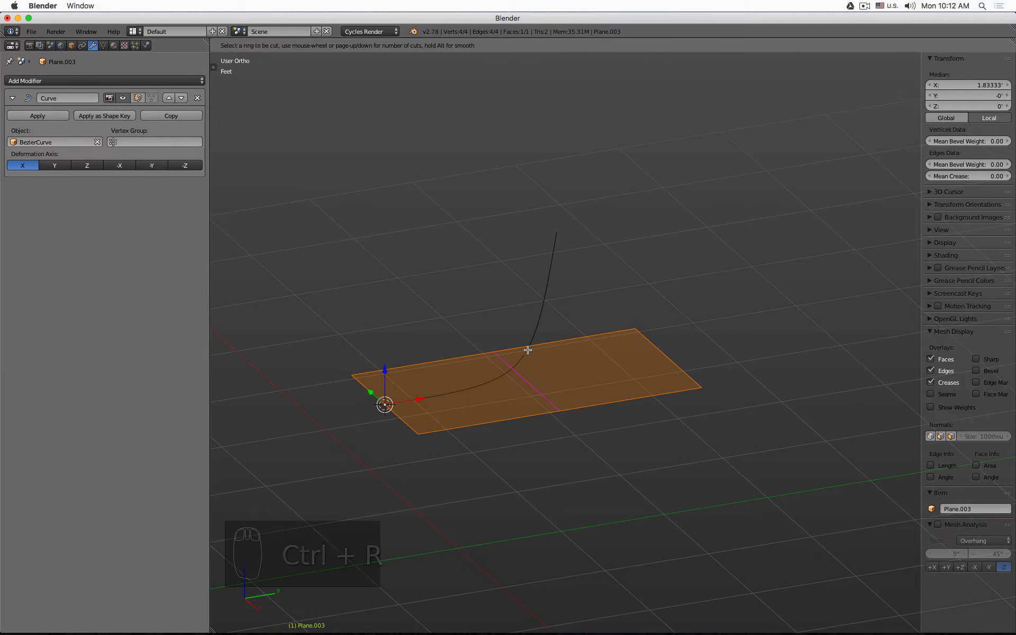
click(528, 349)
key(0)
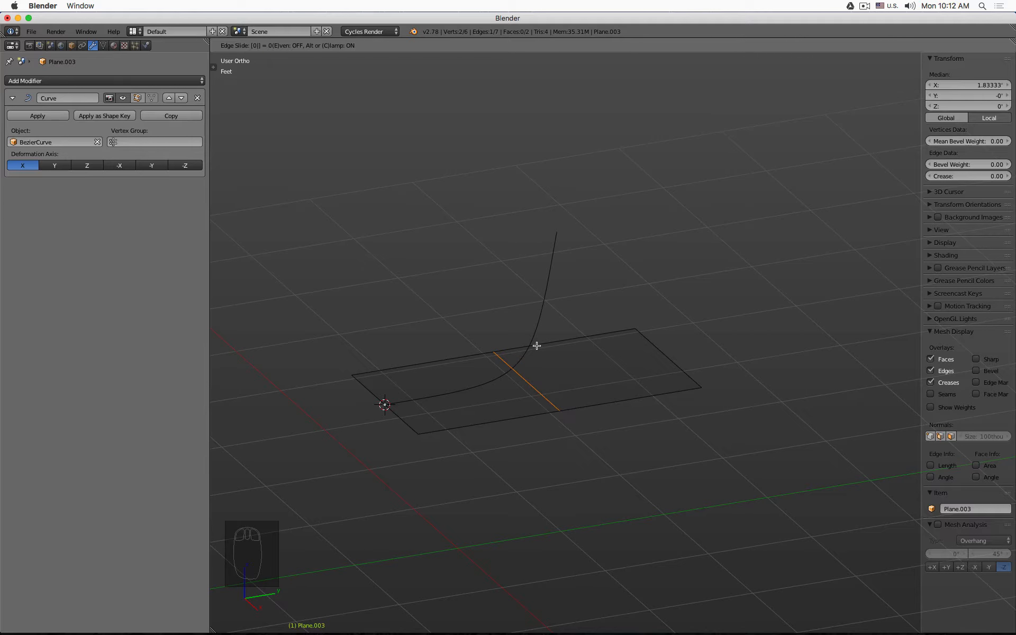
key(Return)
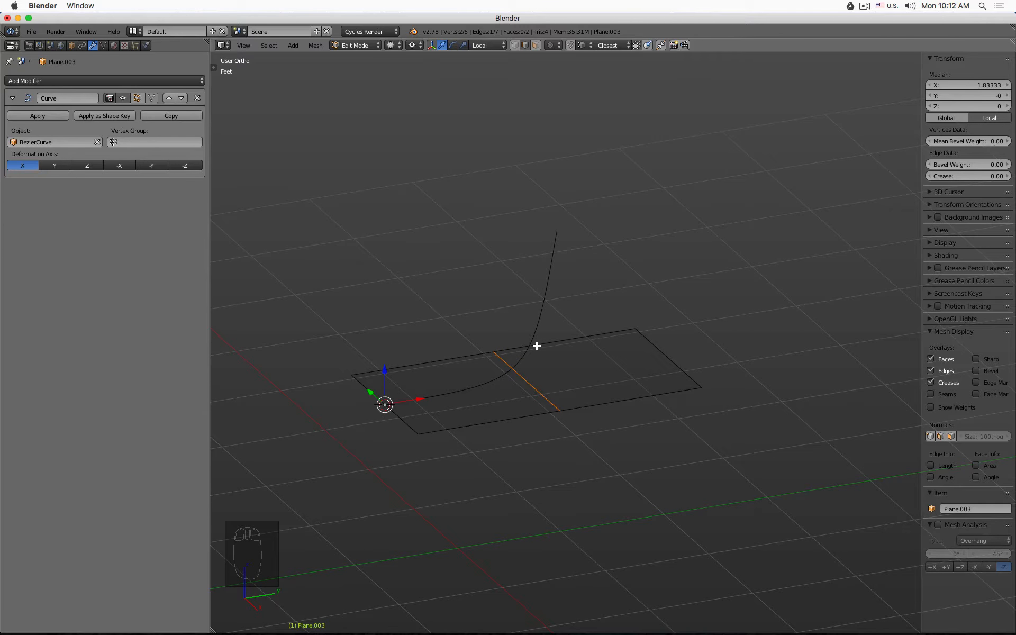
- Toggle the Curve modifier's edit-mode and on-cage display options to show the bend while editing
click(137, 98)
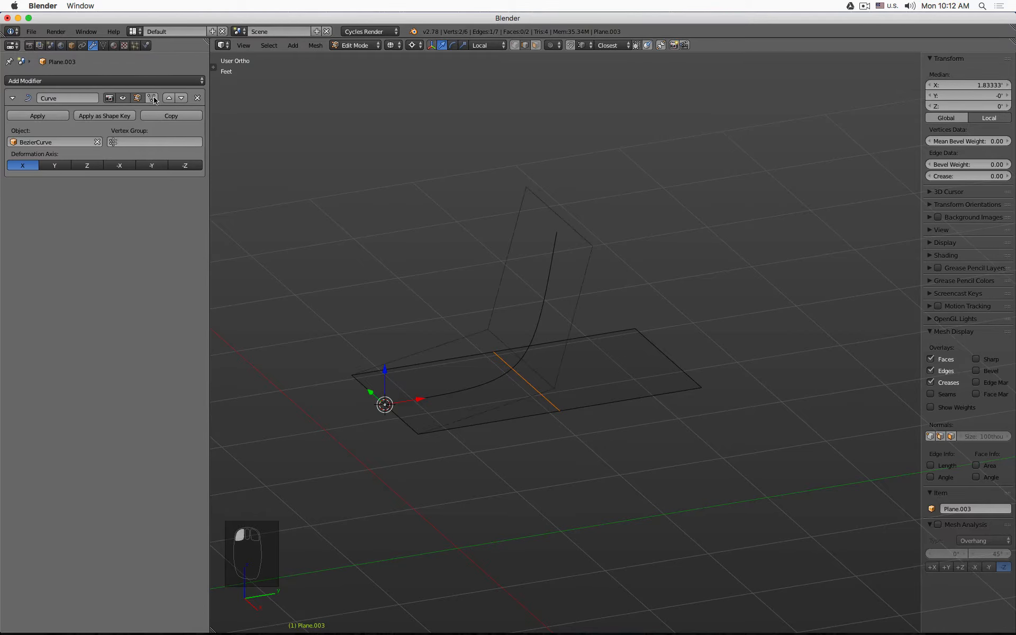
middle_drag(465, 277, 449, 261)
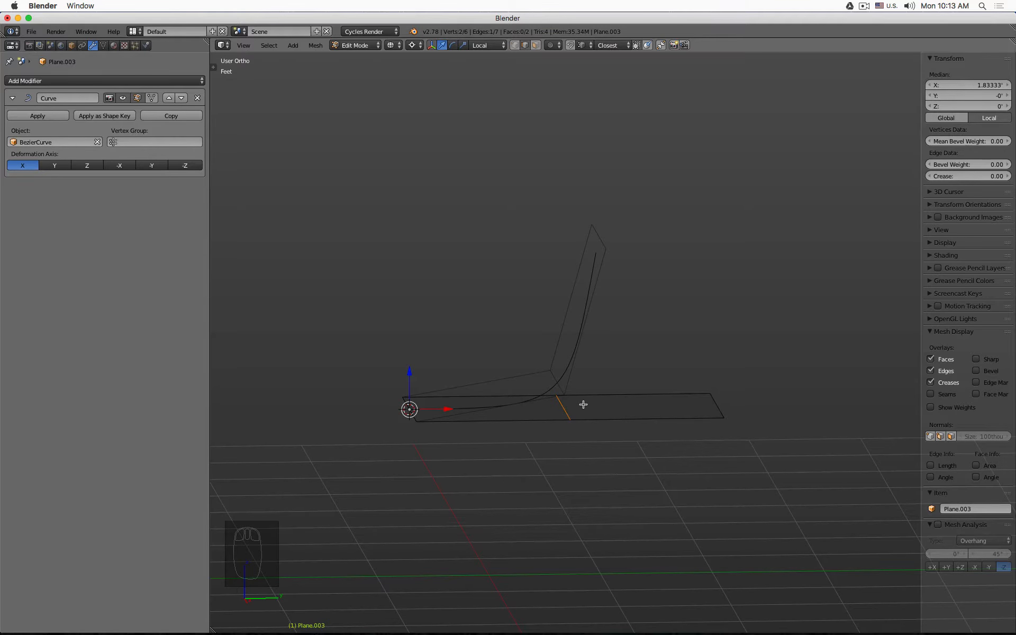
mouse_move(586, 406)
middle_down()
mouse_move(576, 393)
mouse_move(595, 397)
mouse_move(571, 406)
mouse_move(567, 395)
mouse_move(580, 403)
middle_up()
click(151, 98)
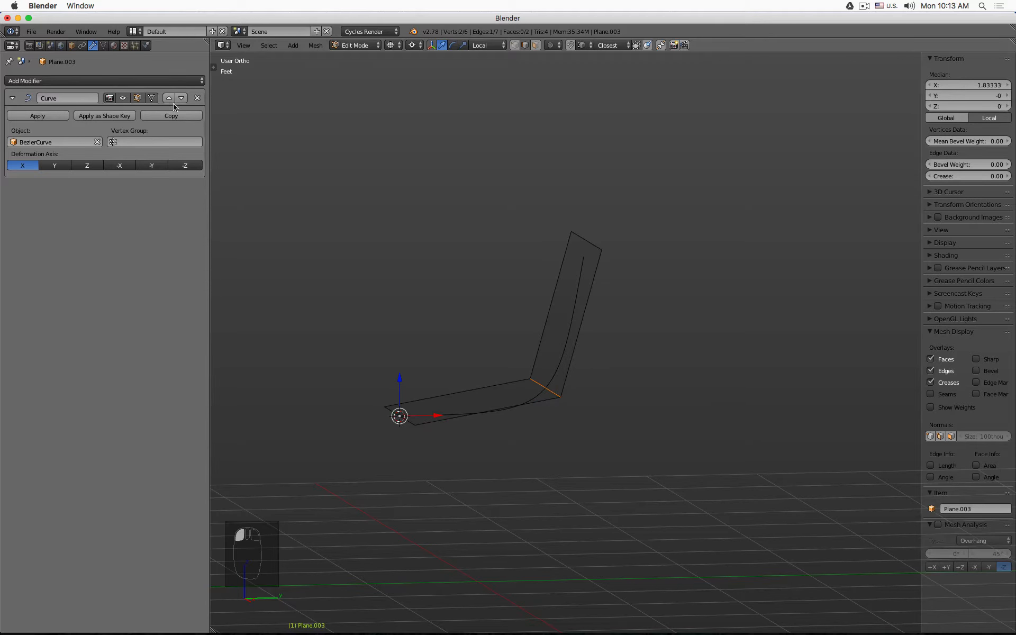
mouse_move(451, 223)
middle_down()
mouse_move(478, 210)
mouse_move(470, 217)
middle_up()
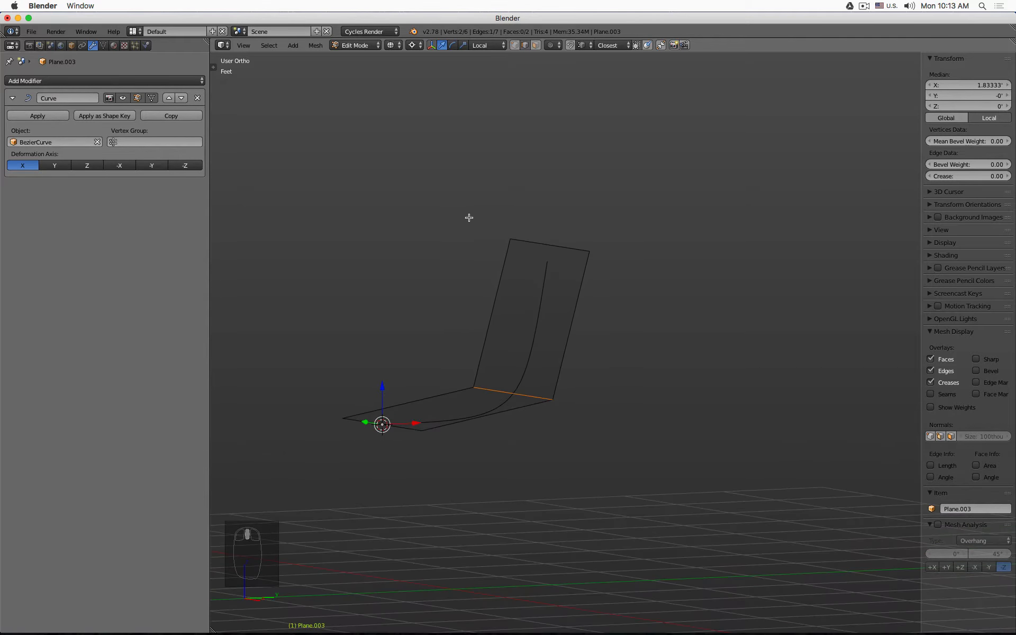
click(152, 98)
click(137, 99)
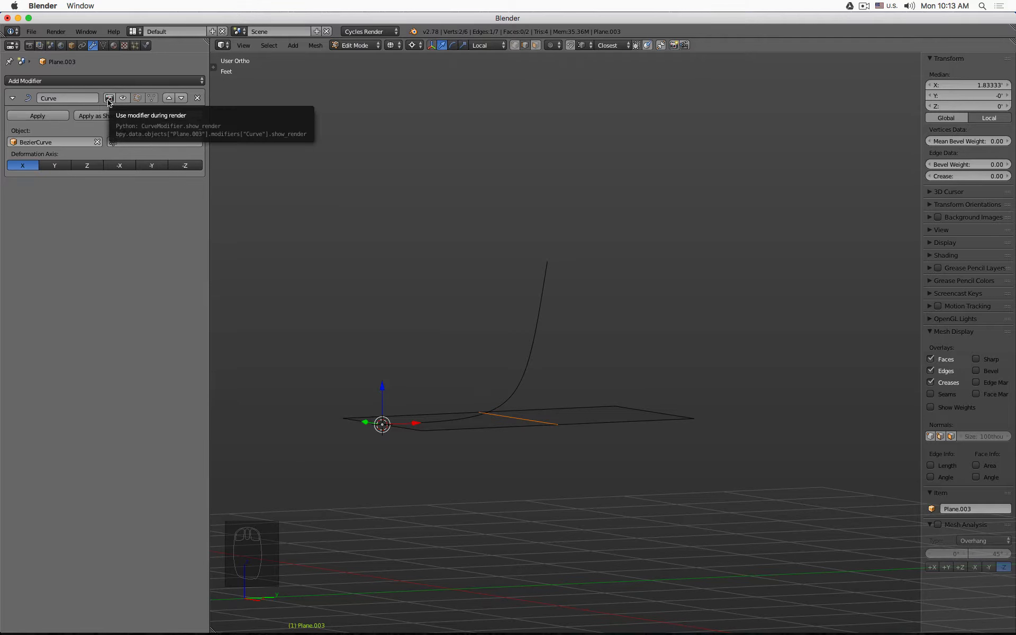
click(109, 101)
click(125, 101)
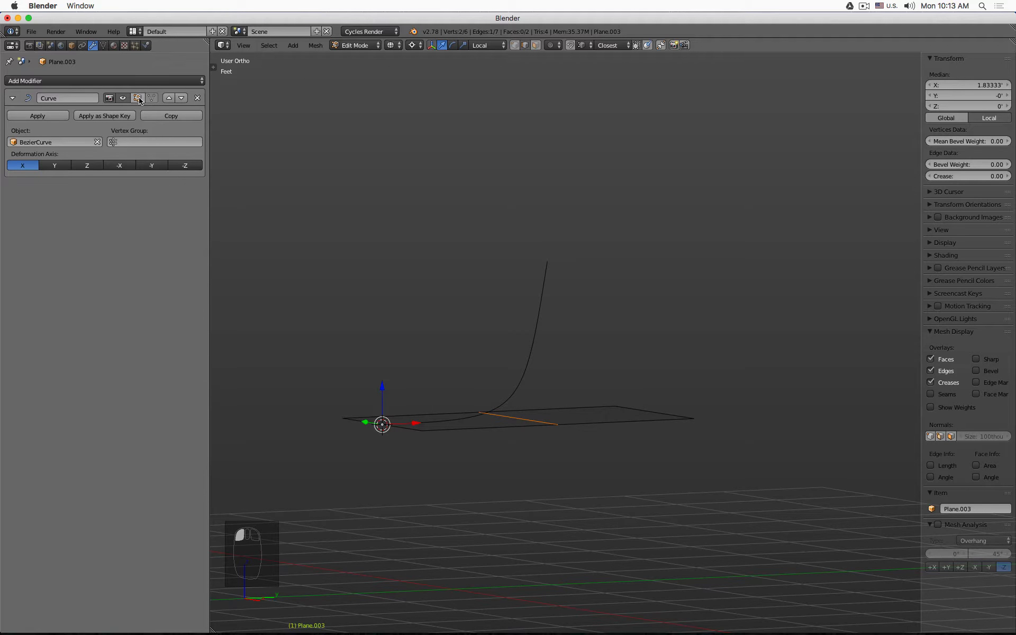
click(138, 99)
click(138, 99)
click(138, 99)
- Switch between Edit and Object Mode and toggle solid shading to compare the bent shell
key(Tab)
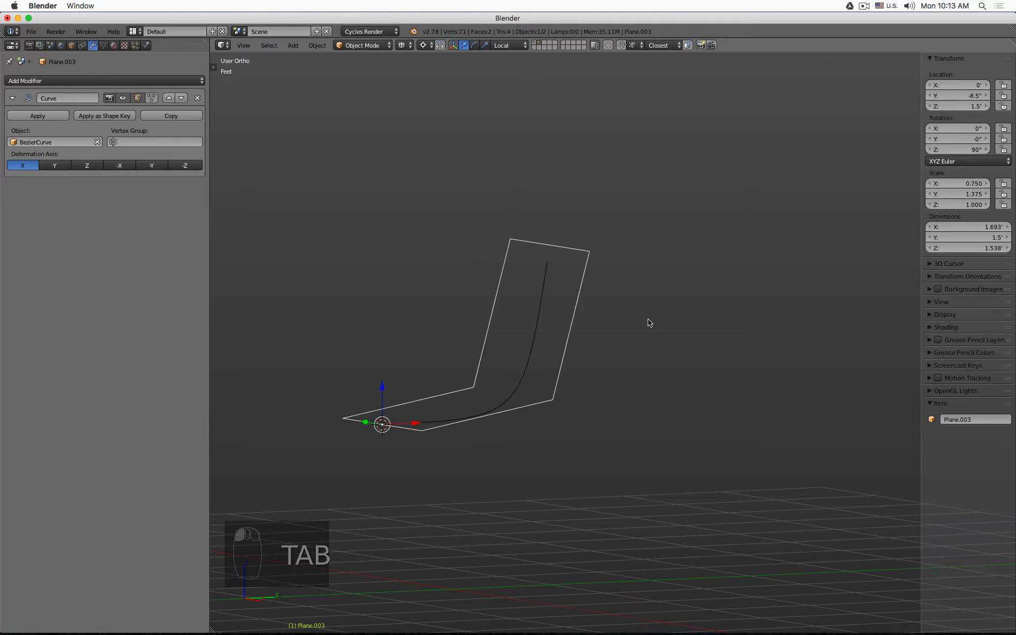
key(Tab)
key(Tab)
key(z)
key(Tab)
key(Tab)
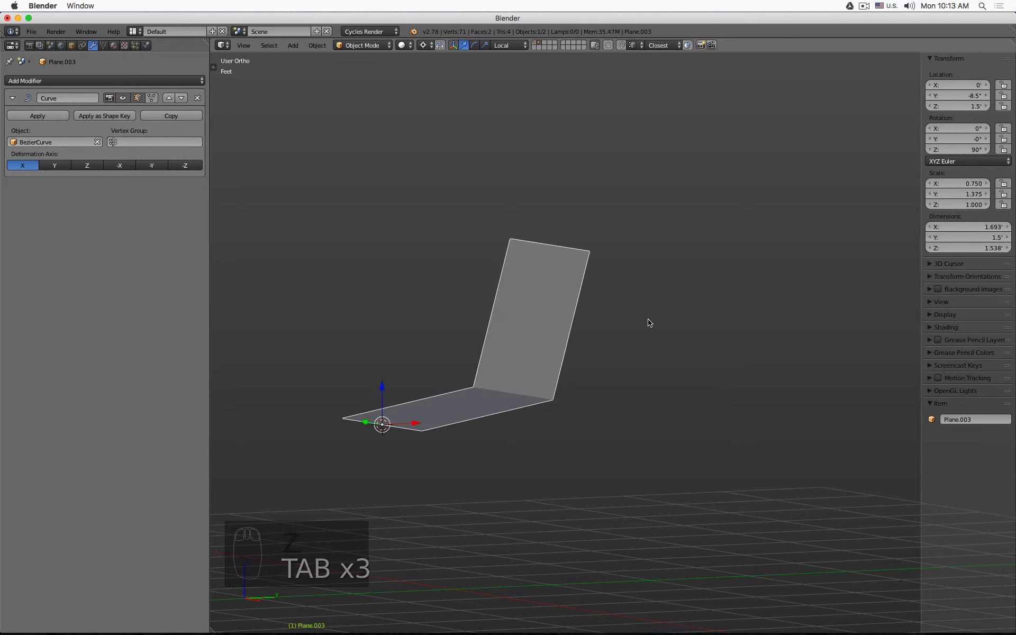
key(Tab)
key(z)
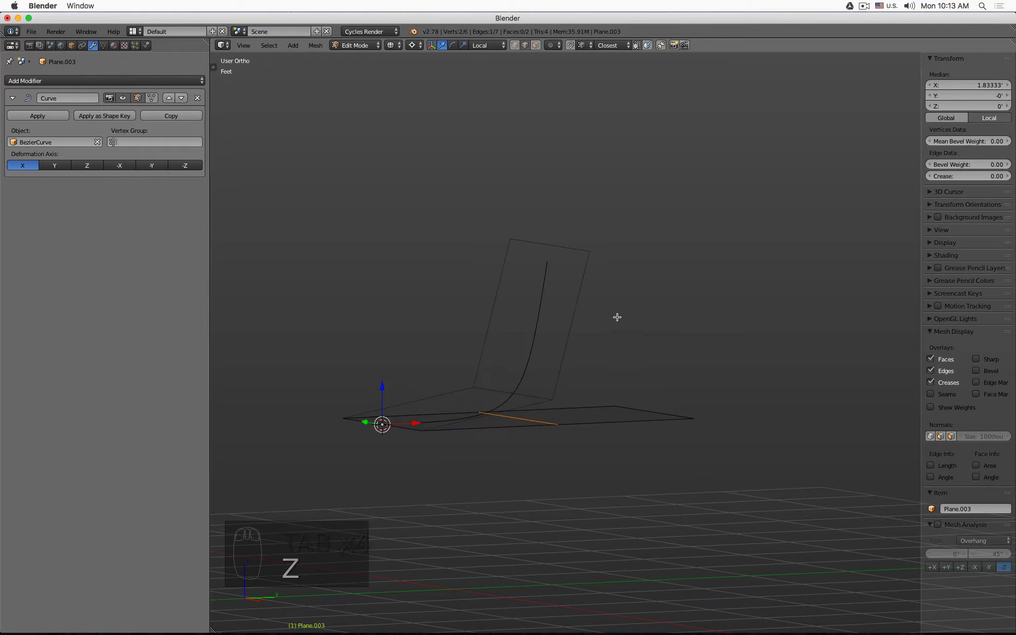
- Toggle the Curve modifier's on-cage display again and view the shell shaded in Edit Mode
click(151, 98)
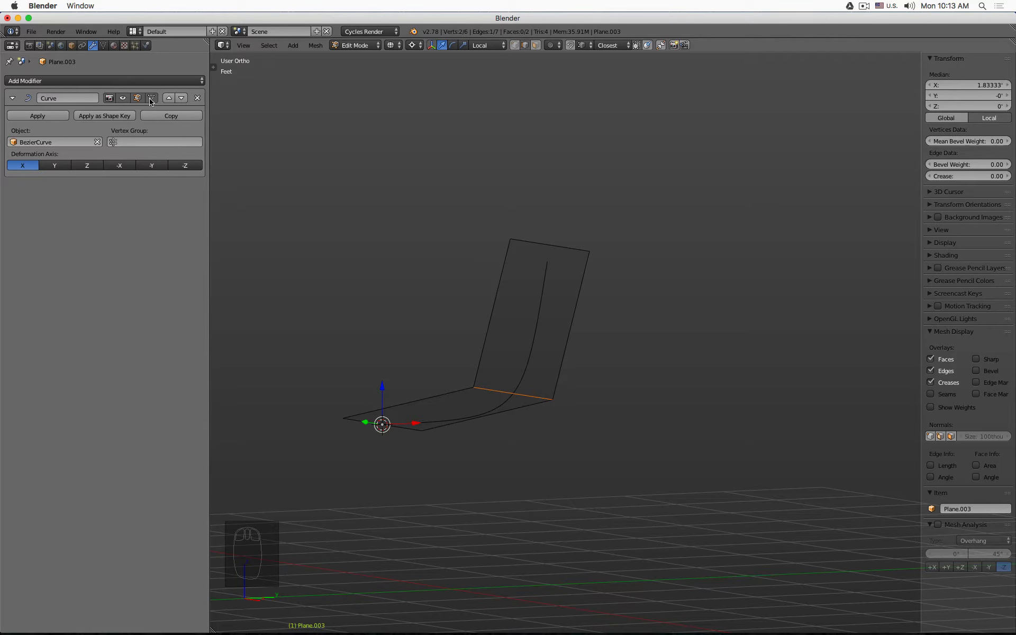
mouse_move(476, 217)
middle_down()
mouse_move(465, 224)
mouse_move(547, 238)
middle_up()
key(z)
key(Tab)
key(Tab)
key(Tab)
key(Tab)
key(Tab)
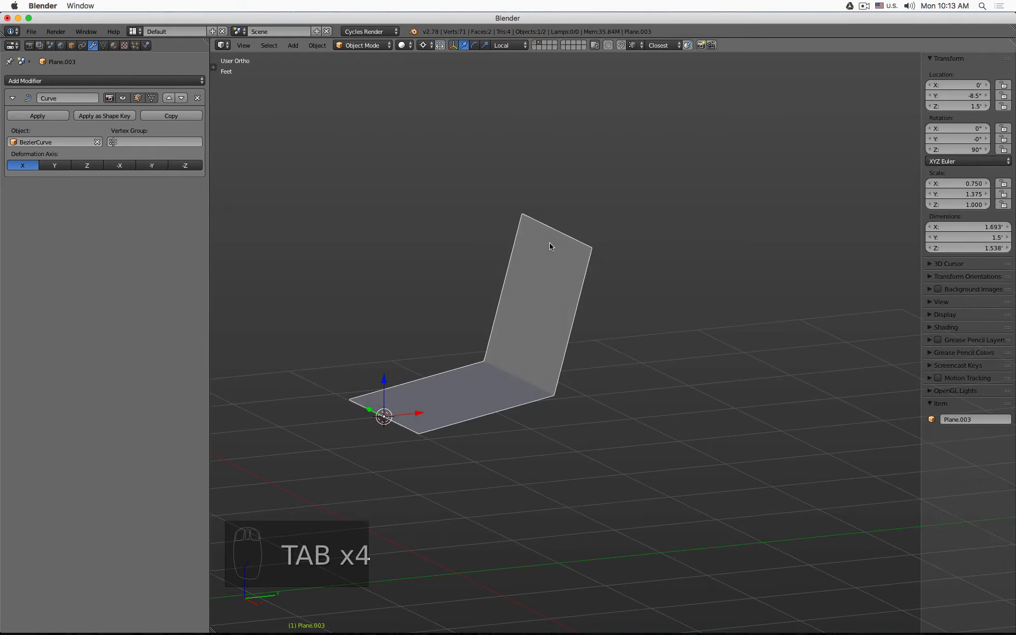
click(153, 98)
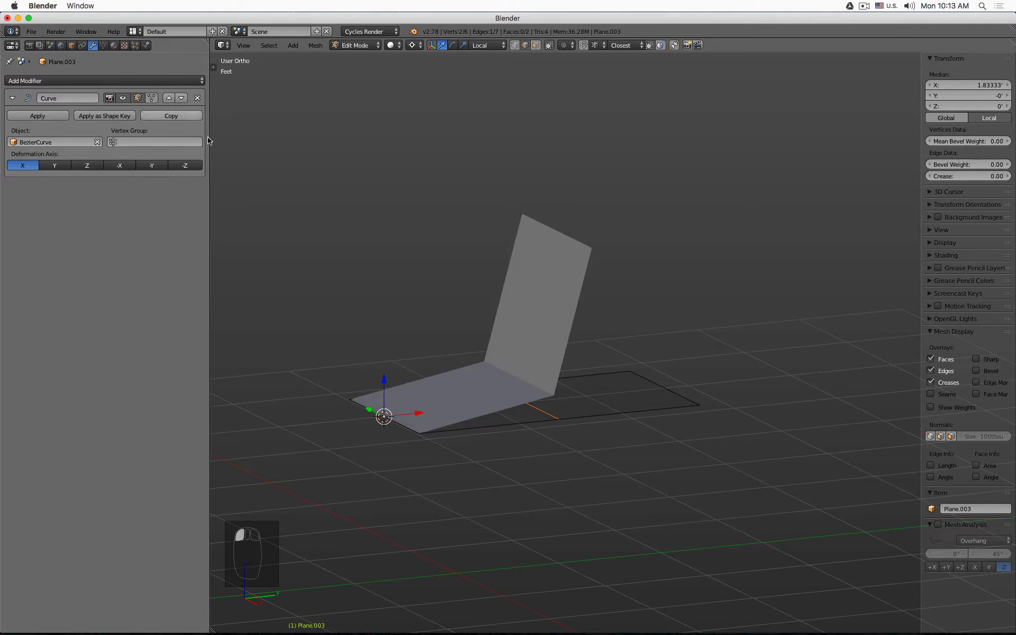
- Inspect the bent shell in wireframe from side, front and perspective views, selecting its edges
key(z)
middle_drag(626, 354, 596, 351)
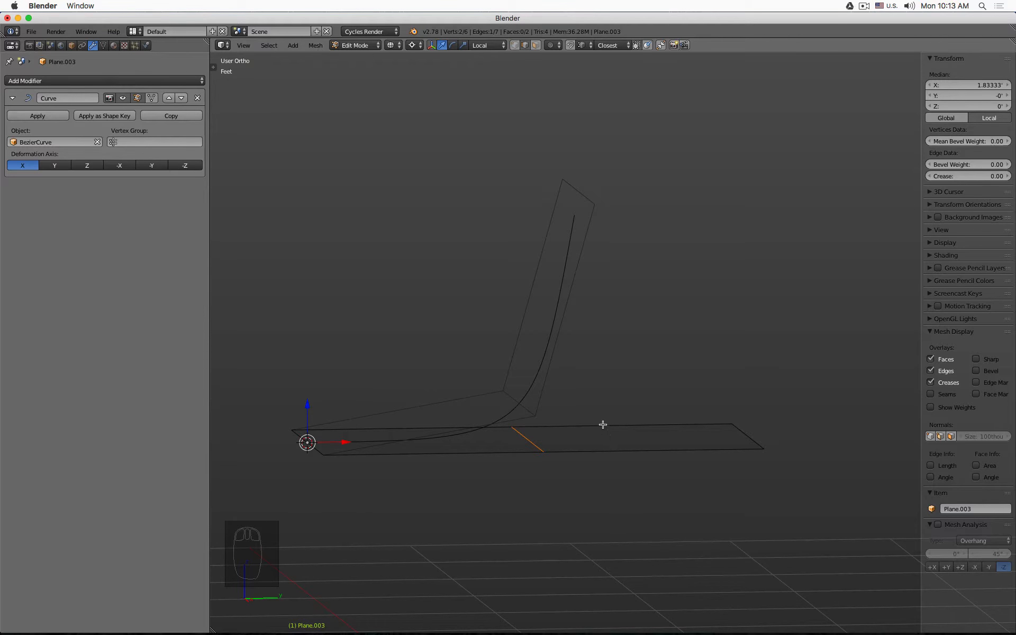
mouse_move(603, 424)
middle_down()
mouse_move(607, 415)
mouse_move(595, 413)
middle_up()
click(312, 449)
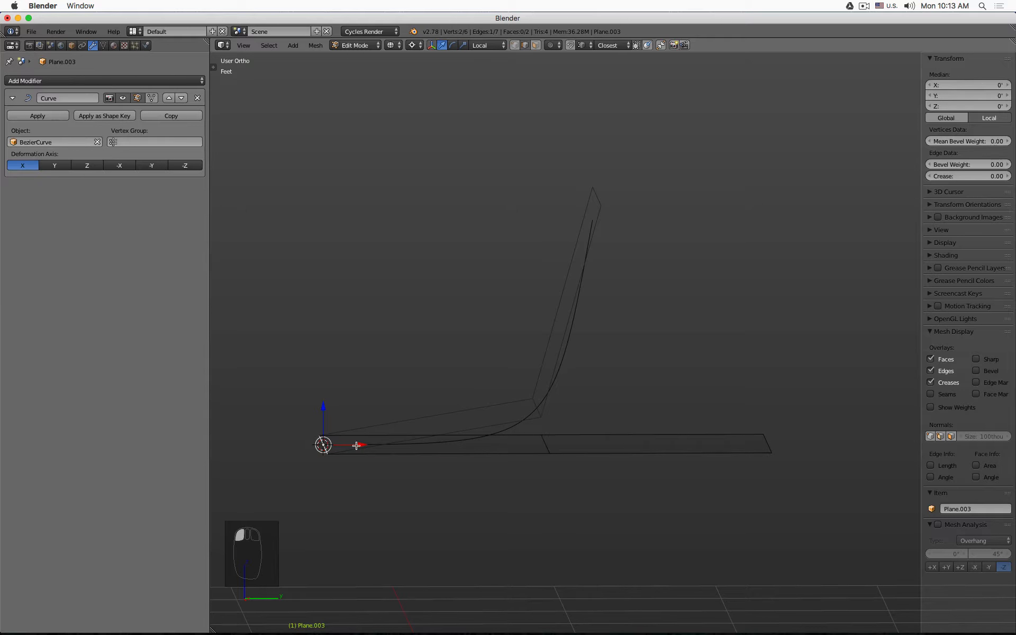
click(552, 443)
click(782, 441)
mouse_move(607, 303)
middle_down()
mouse_move(626, 309)
mouse_move(612, 297)
middle_up()
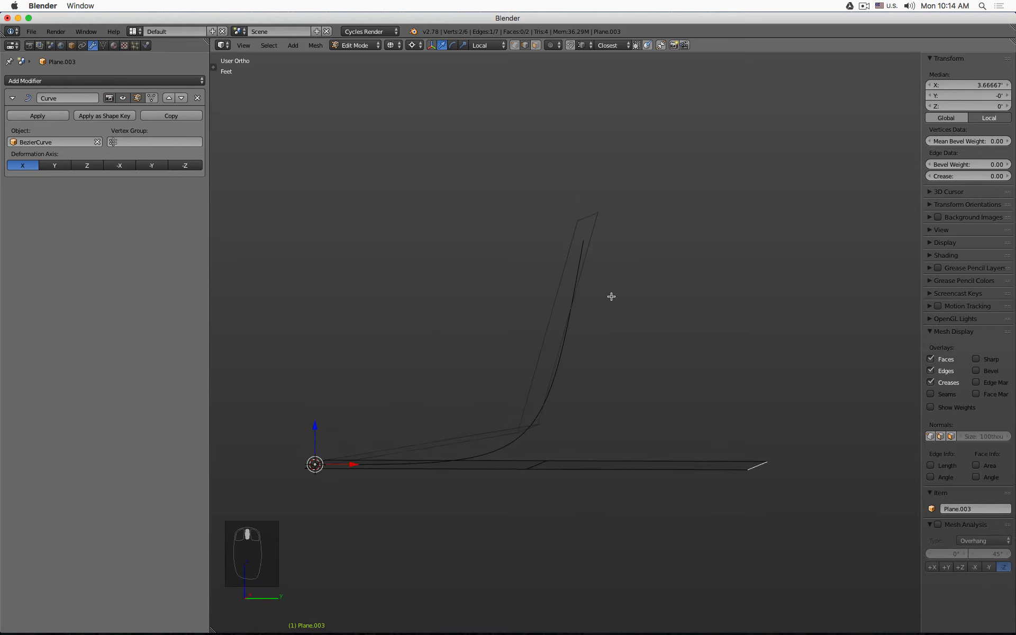
key(KP_1)
key(KP_3)
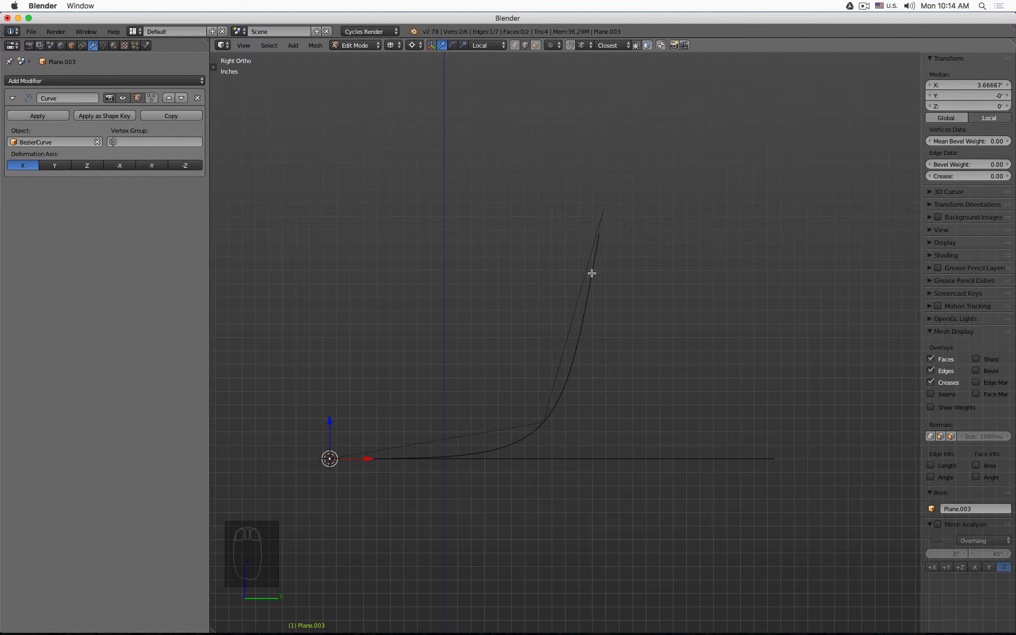
middle_drag(506, 447, 577, 396)
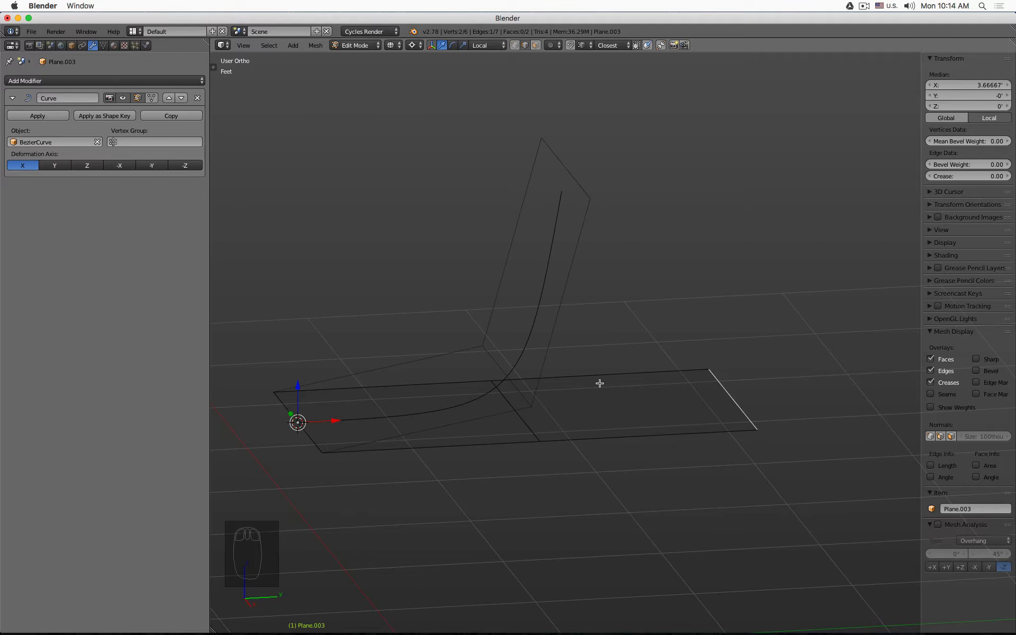
- Add two loop cuts across the back half of Plane.003, leaving them centered
key(ctrl+r)
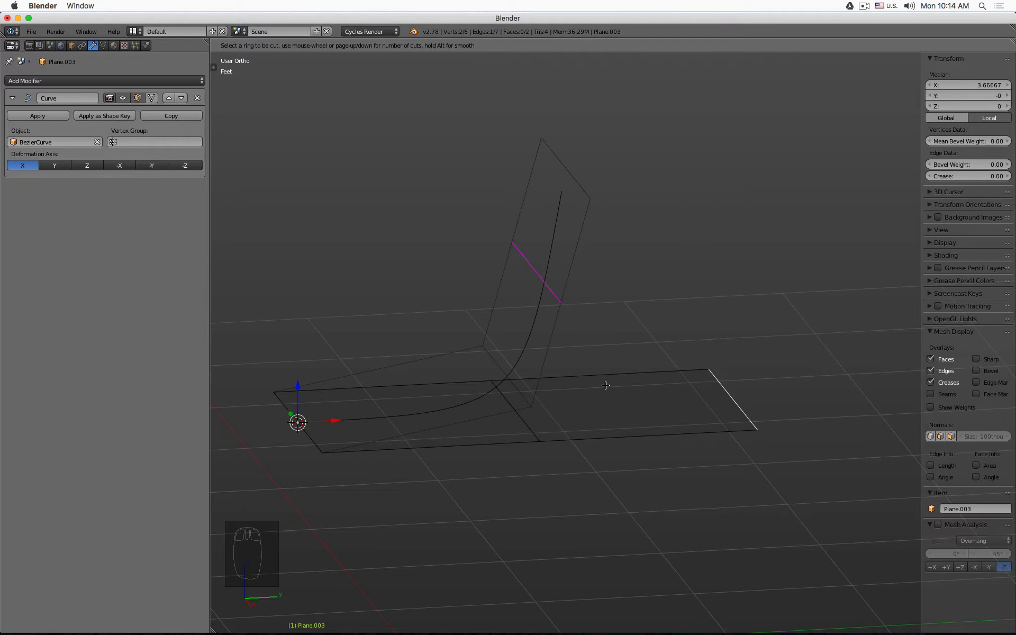
scroll(606, 385, up, 1)
click(606, 386)
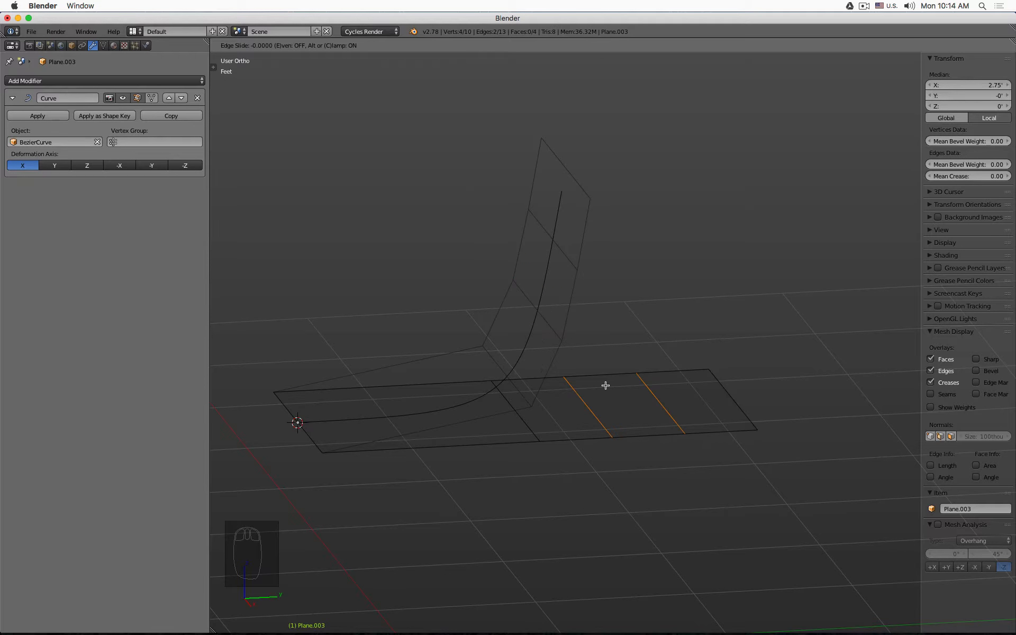
right_click(605, 385)
- Add two more loop cuts across the seat half of the plane near the curve's start
key(KP_3)
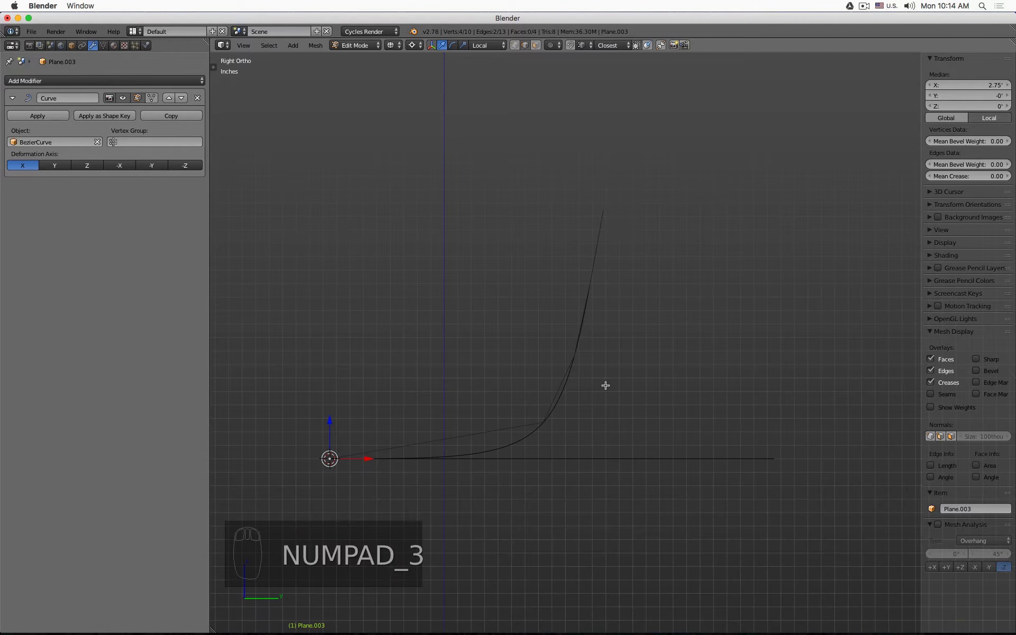
middle_drag(615, 384, 558, 355)
key(ctrl+r)
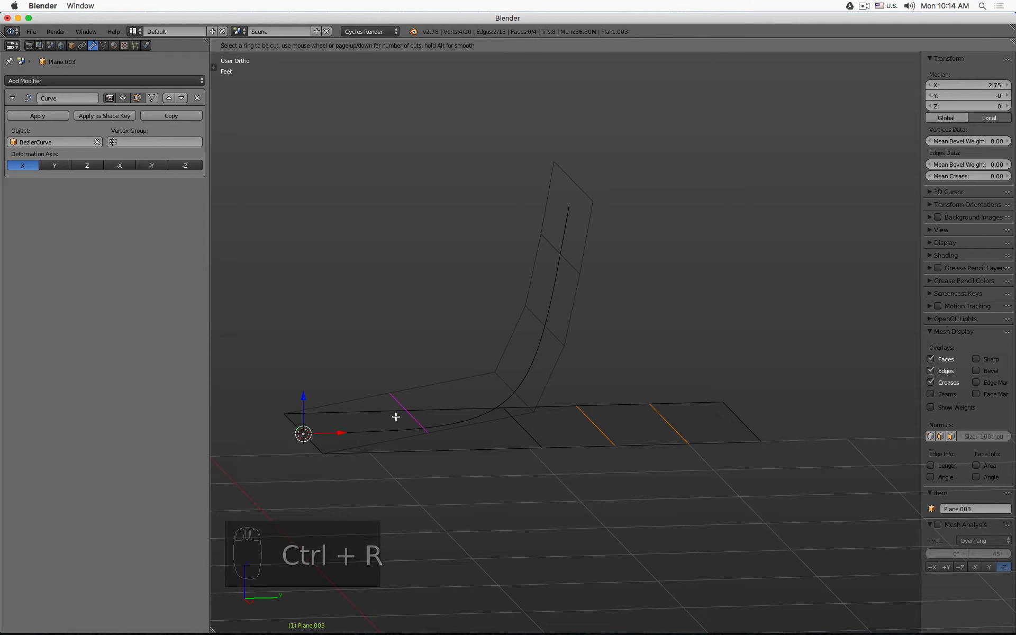
scroll(396, 417, up, 1)
click(396, 417)
right_click(396, 417)
- Check the profile from side view and enable the Curve modifier's on-cage display
key(KP_1)
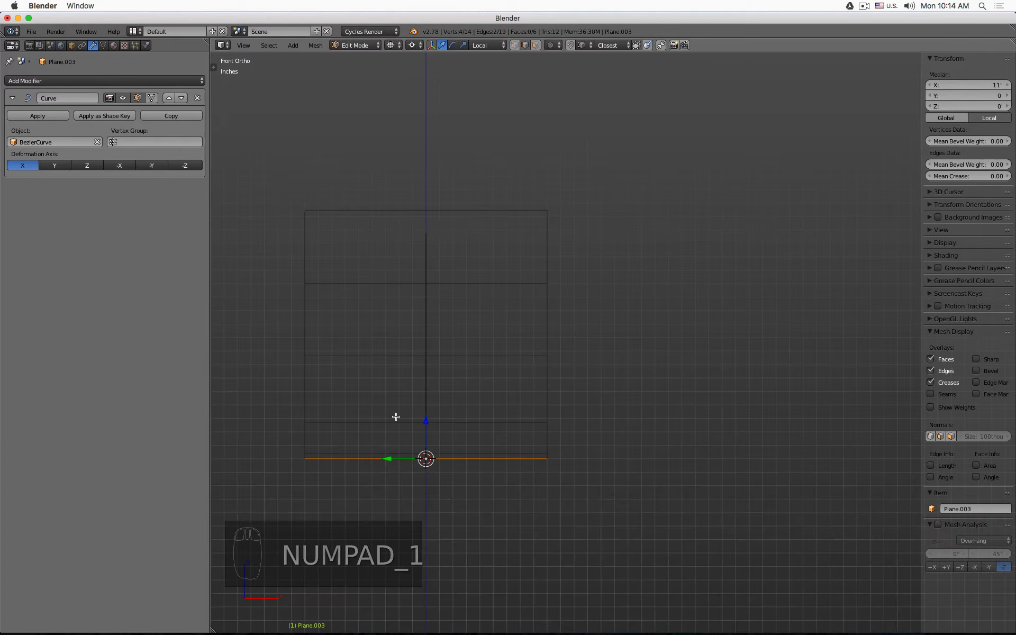
key(KP_3)
scroll(597, 256, up, 3)
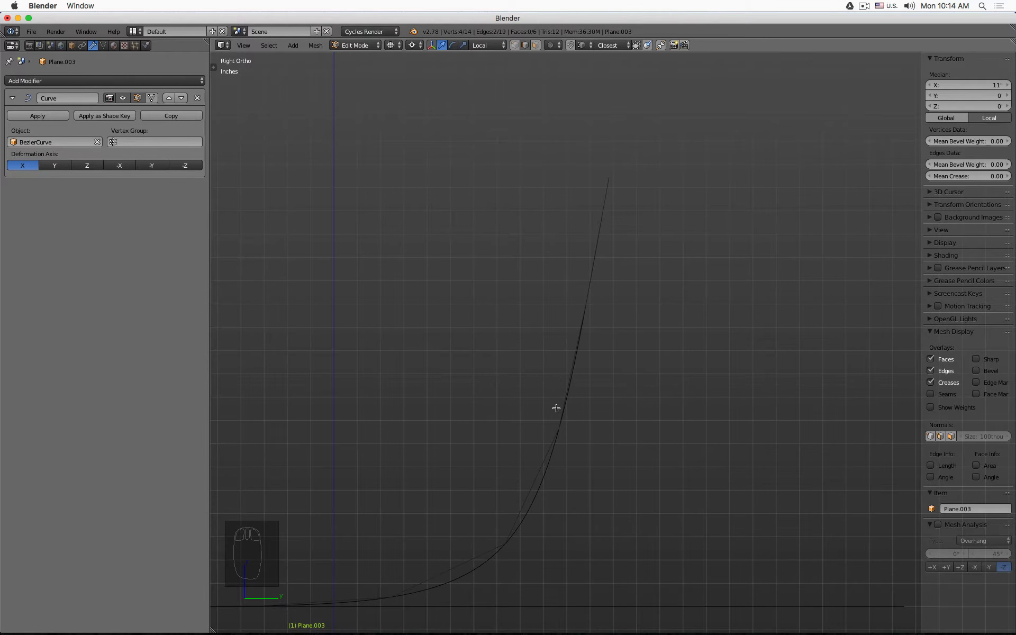
shift+middle_drag(557, 408, 654, 259)
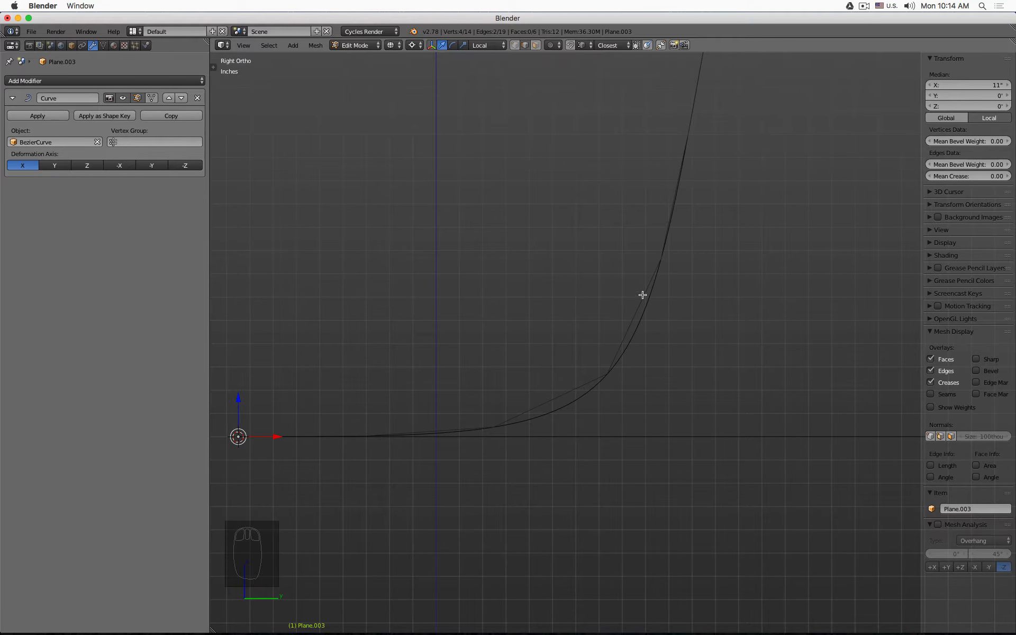
middle_drag(559, 393, 515, 358)
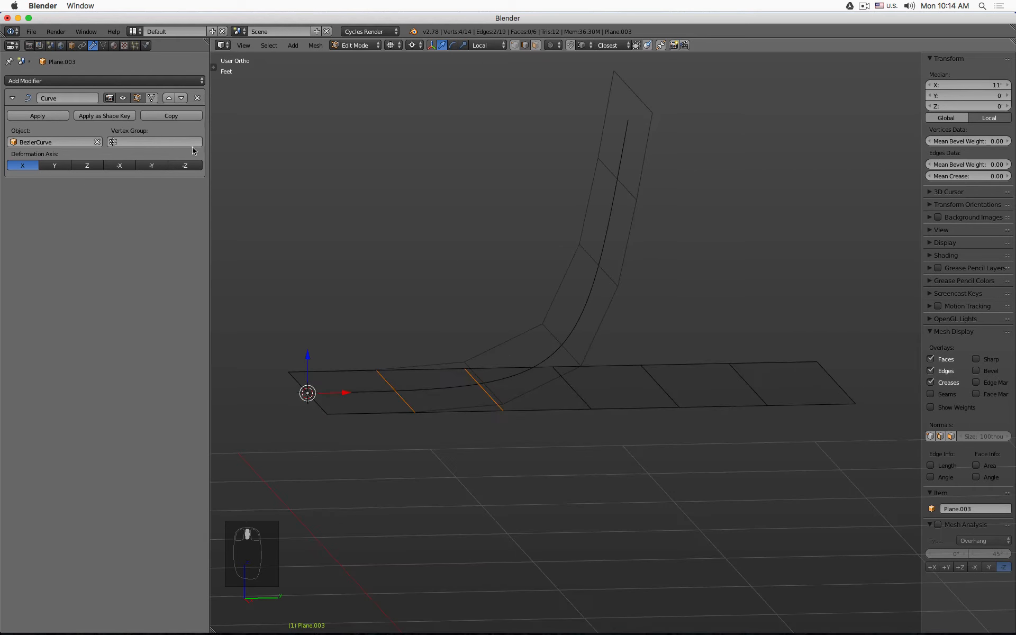
click(153, 98)
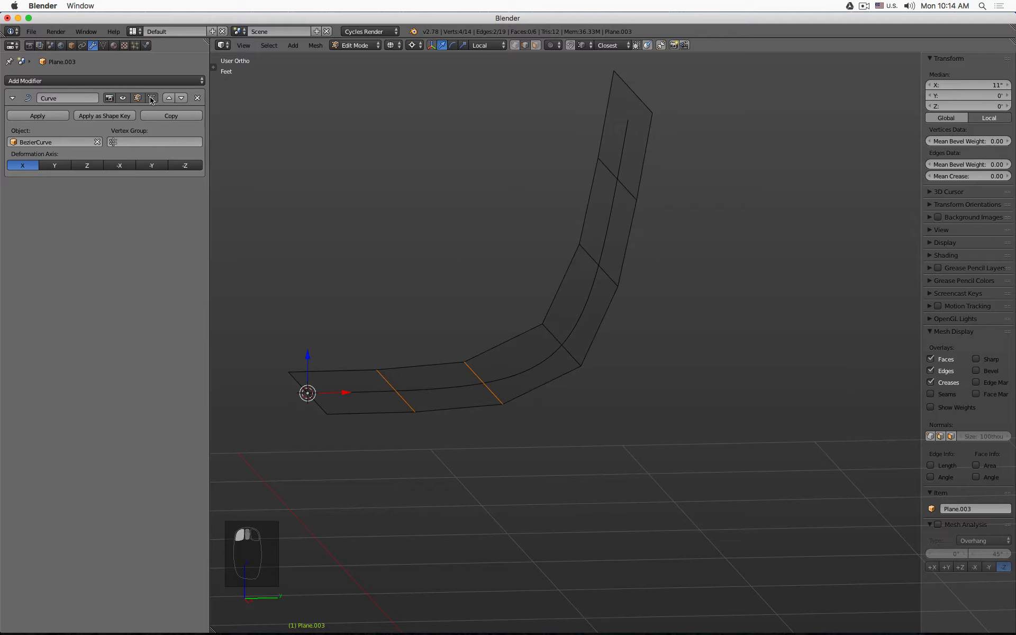
- Add two loop cuts across the curved section of the shell
key(ctrl+r)
click(566, 293)
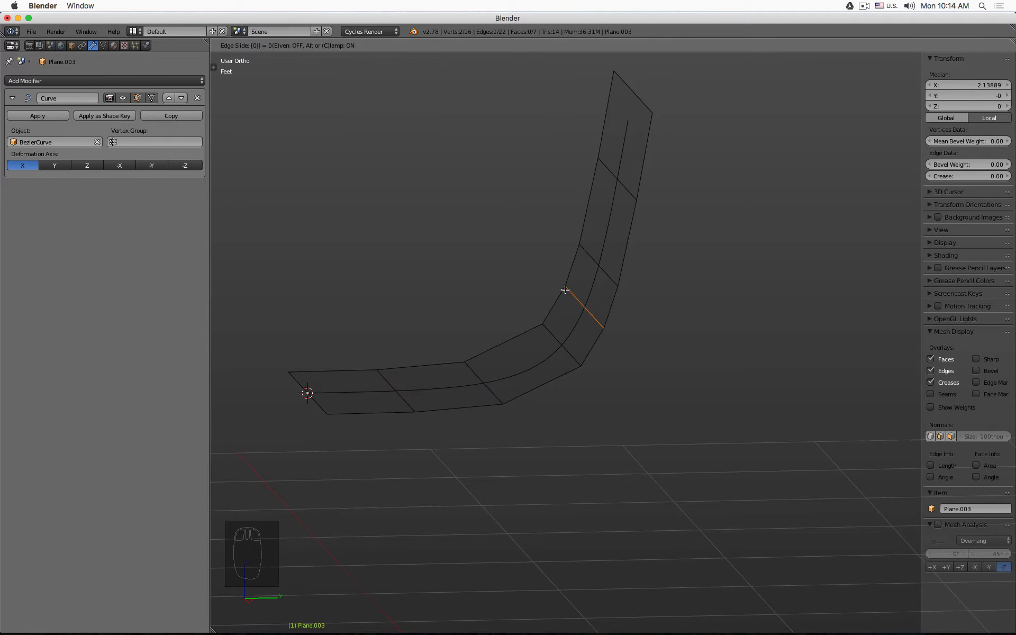
click(565, 290)
key(ctrl+r)
click(509, 342)
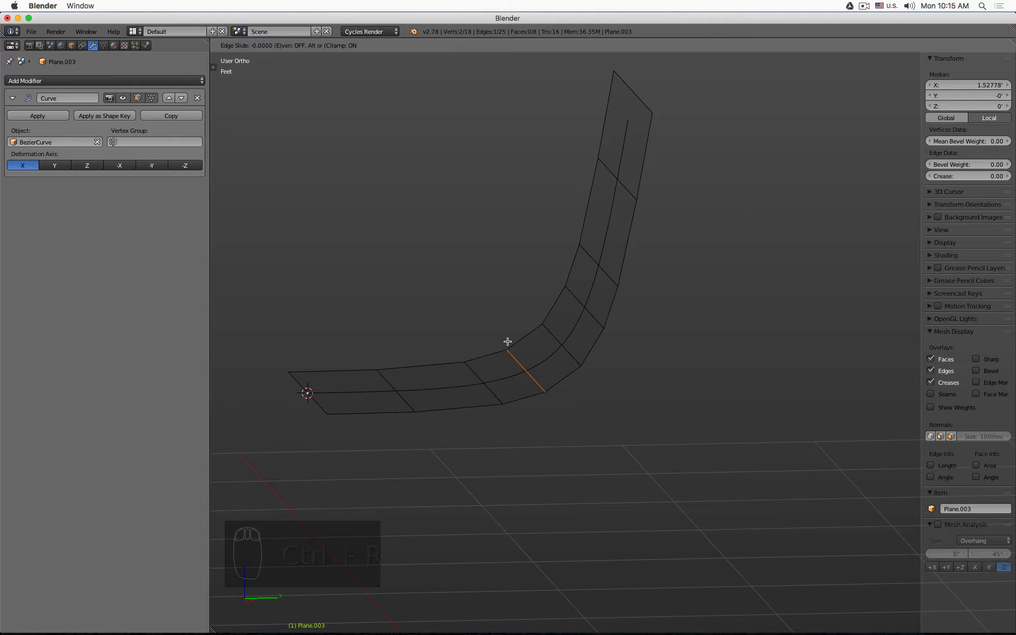
click(508, 341)
key(KP_3)
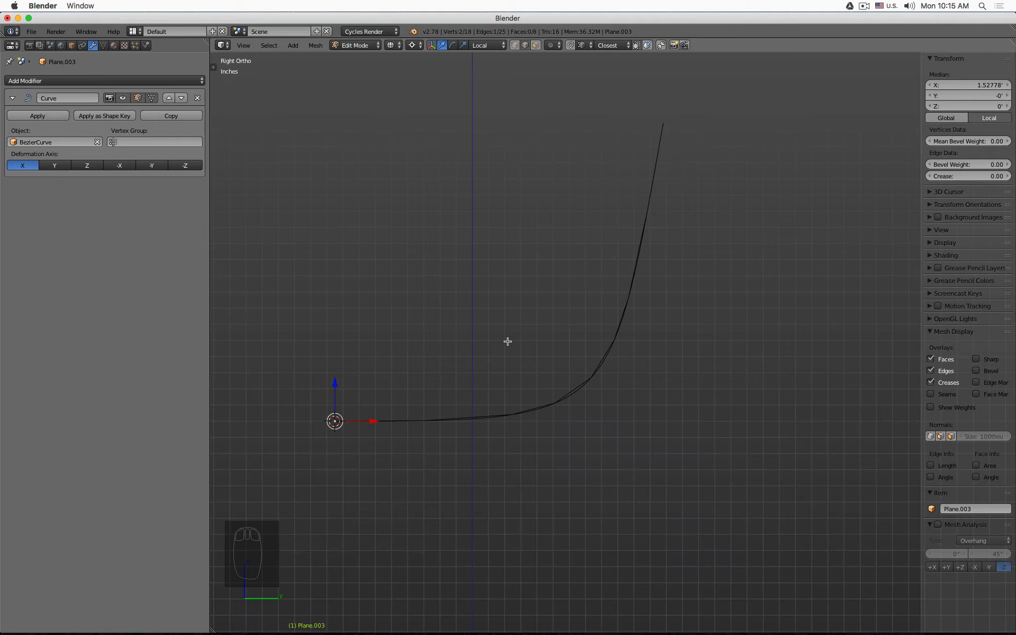
middle_drag(508, 341, 533, 355)
key(ctrl+r)
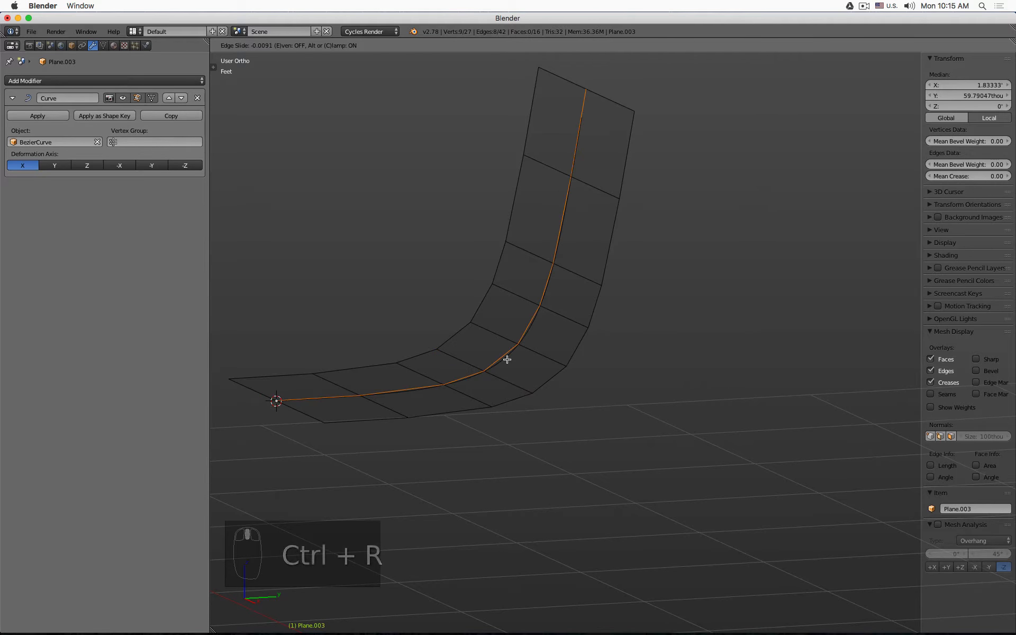
click(492, 347)
right_click(494, 352)
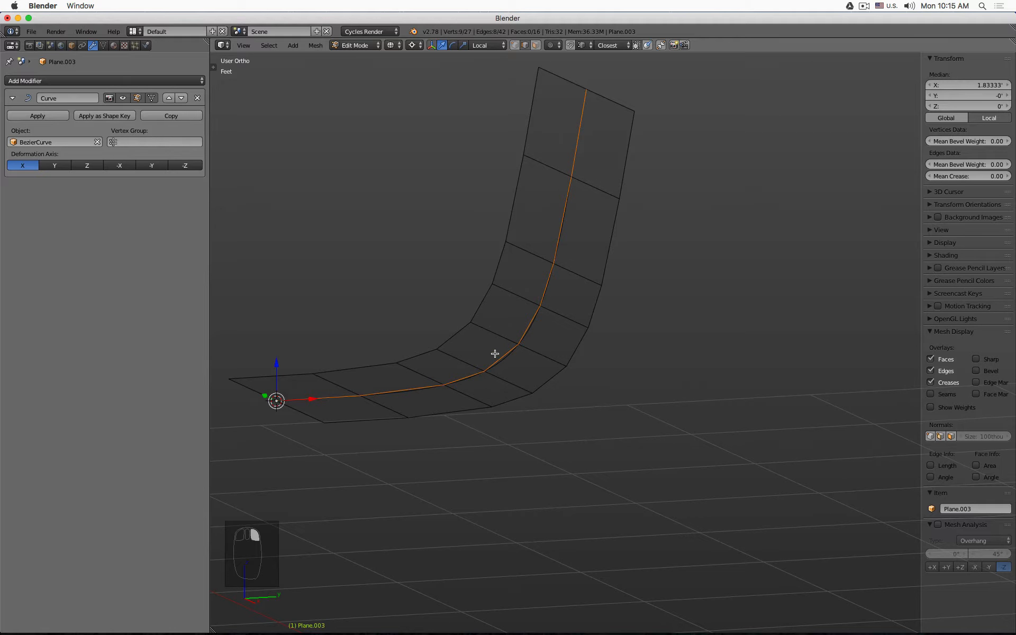
key(super+z)
key(ctrl+r)
click(500, 361)
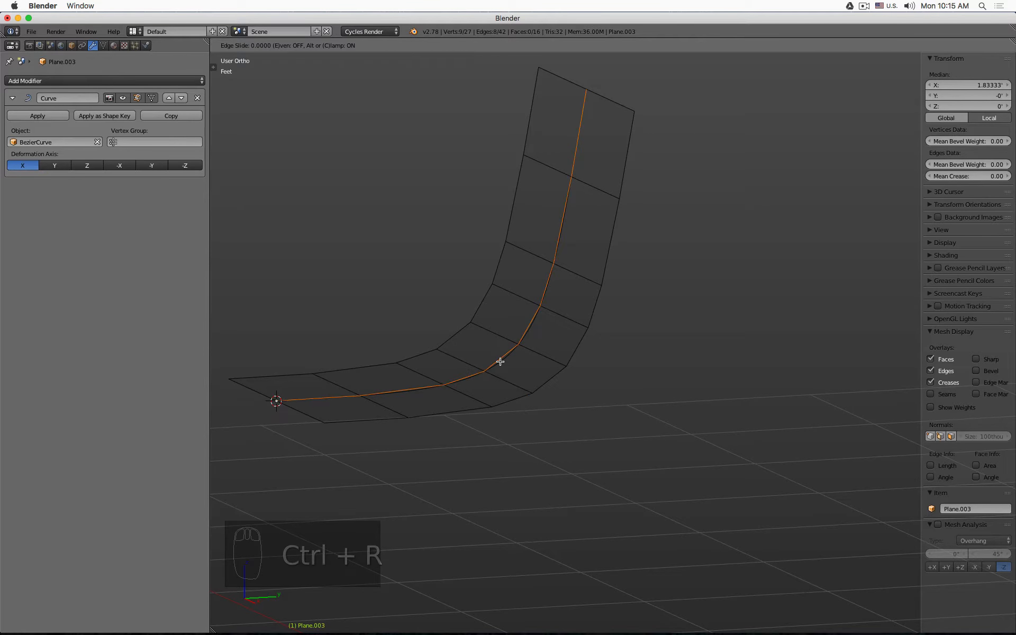
right_click(514, 376)
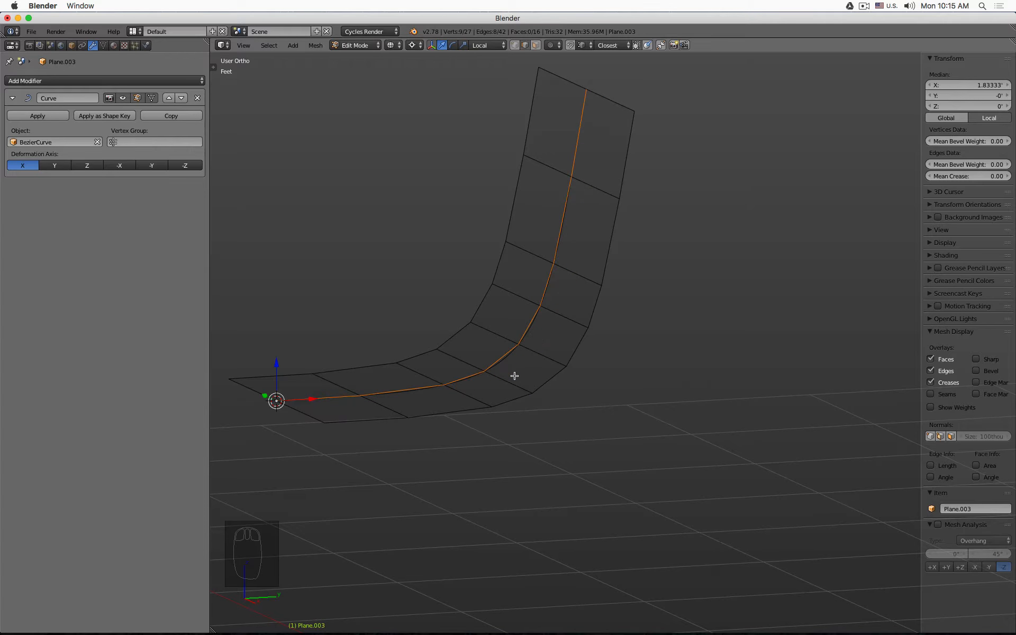
key(super+z)
- Add several more loop cuts across the bend of the shell to smooth its curvature
key(ctrl+r)
click(550, 380)
right_click(550, 380)
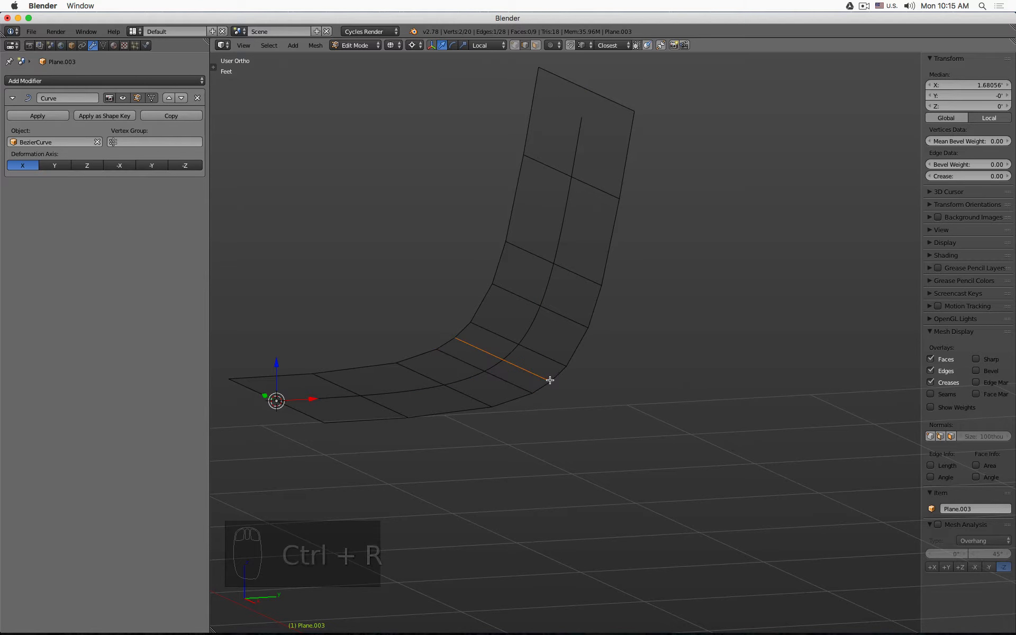
key(ctrl+r)
click(581, 348)
click(581, 347)
key(ctrl+r)
click(510, 398)
click(510, 399)
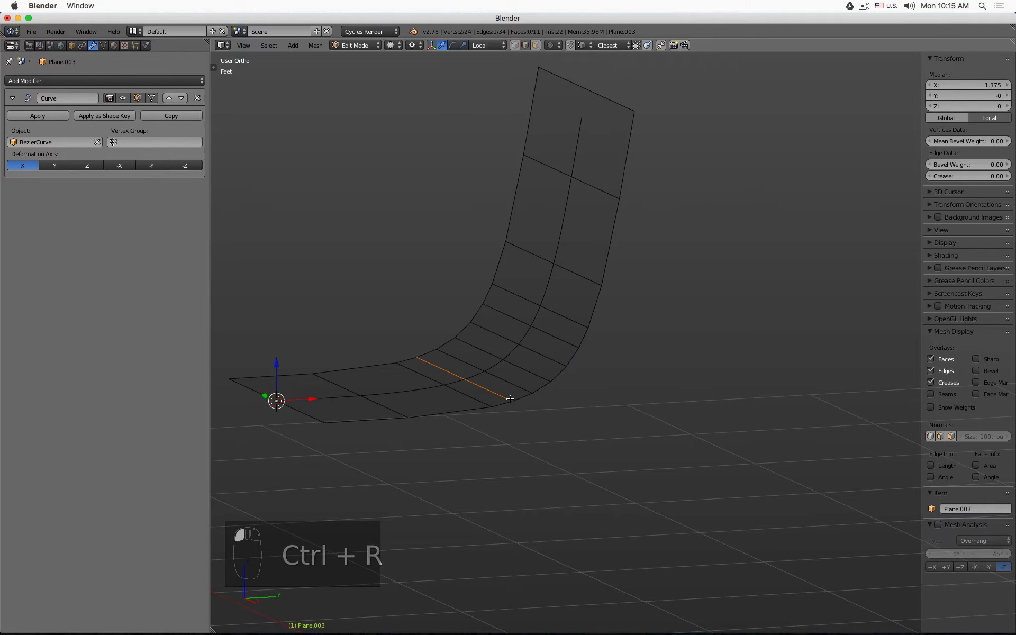
key(ctrl+r)
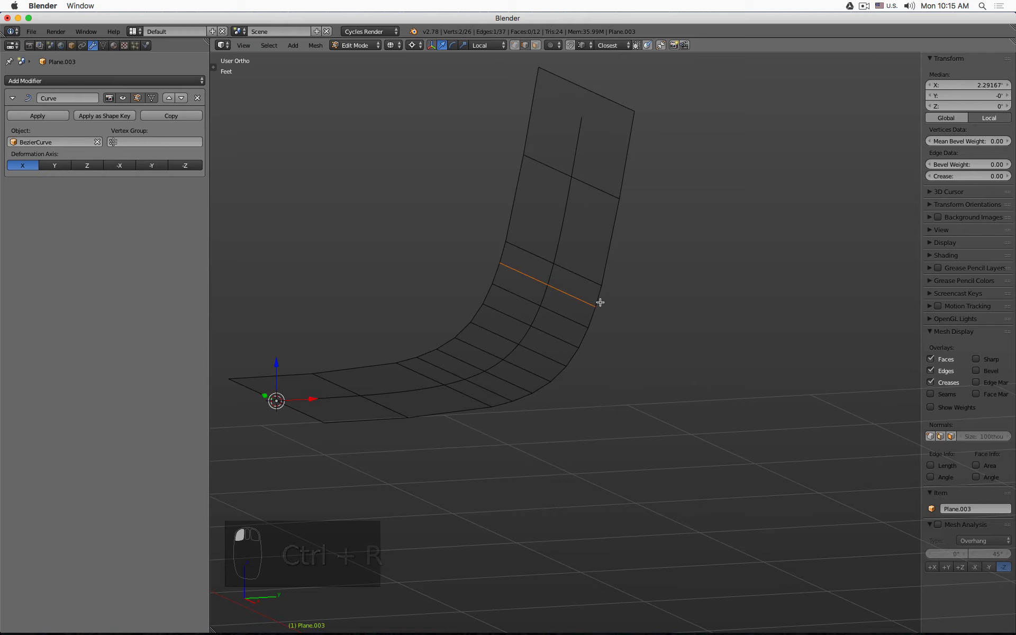
- Review the shell's profile from side view in Object Mode with and without wireframe
key(Tab)
key(KP_1)
key(KP_3)
key(z)
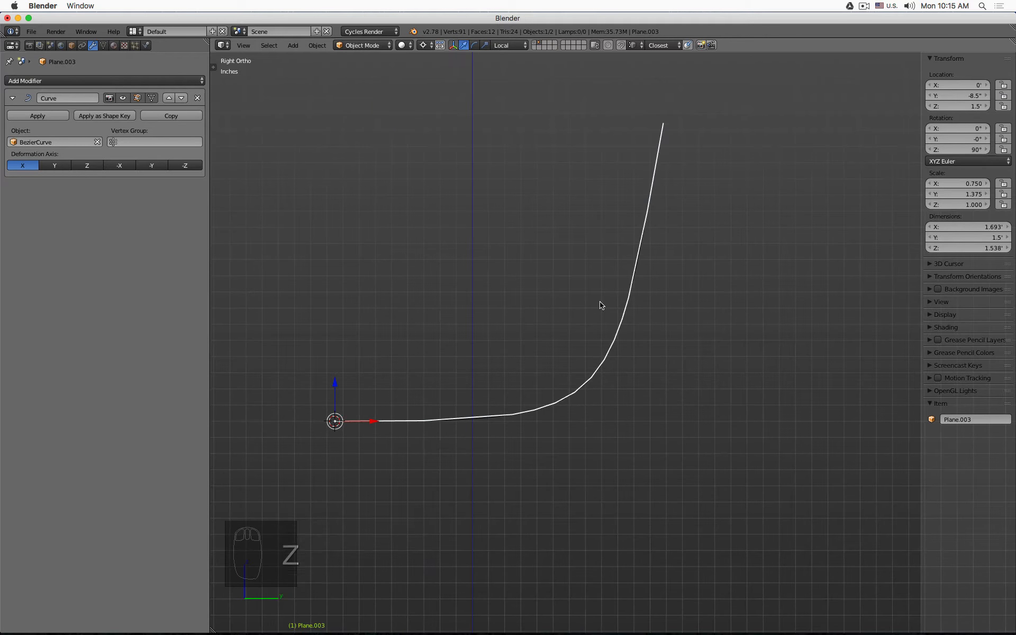
key(z)
key(Tab)
- Add another loop cut across the flat seat section near the front edge
key(Tab)
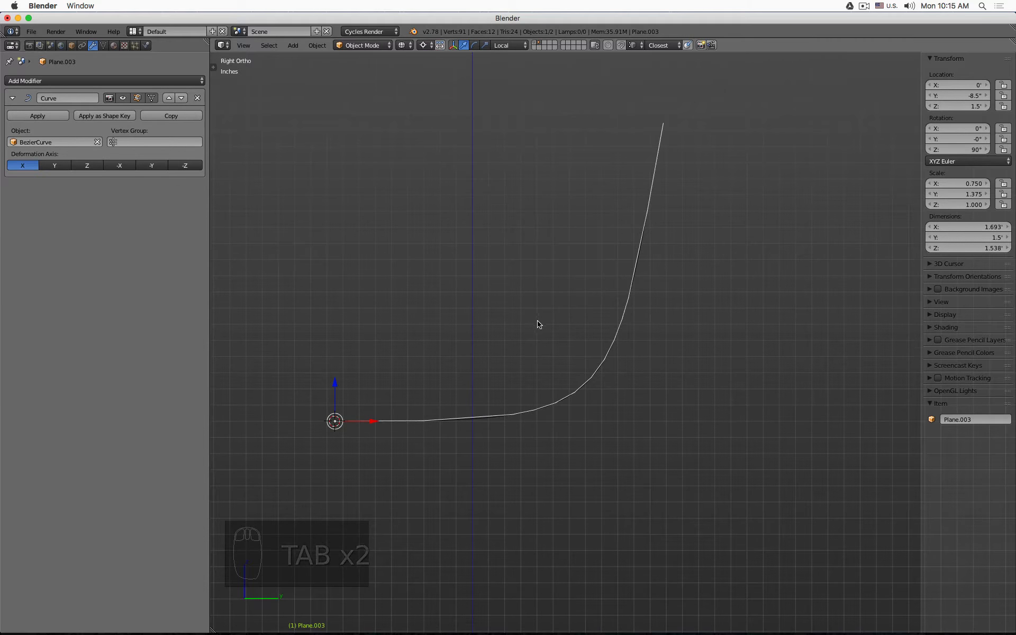
middle_drag(537, 323, 537, 336)
key(Tab)
key(ctrl+r)
click(452, 336)
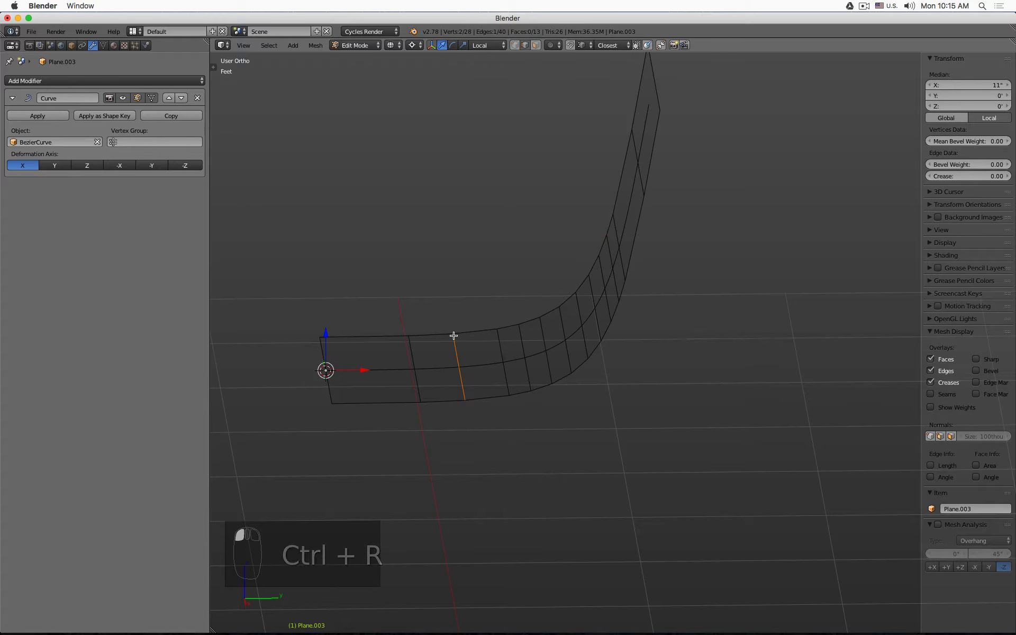
click(451, 336)
- Examine the shell's curvature in Object Mode from side and perspective views with solid shading
key(Tab)
key(KP_1)
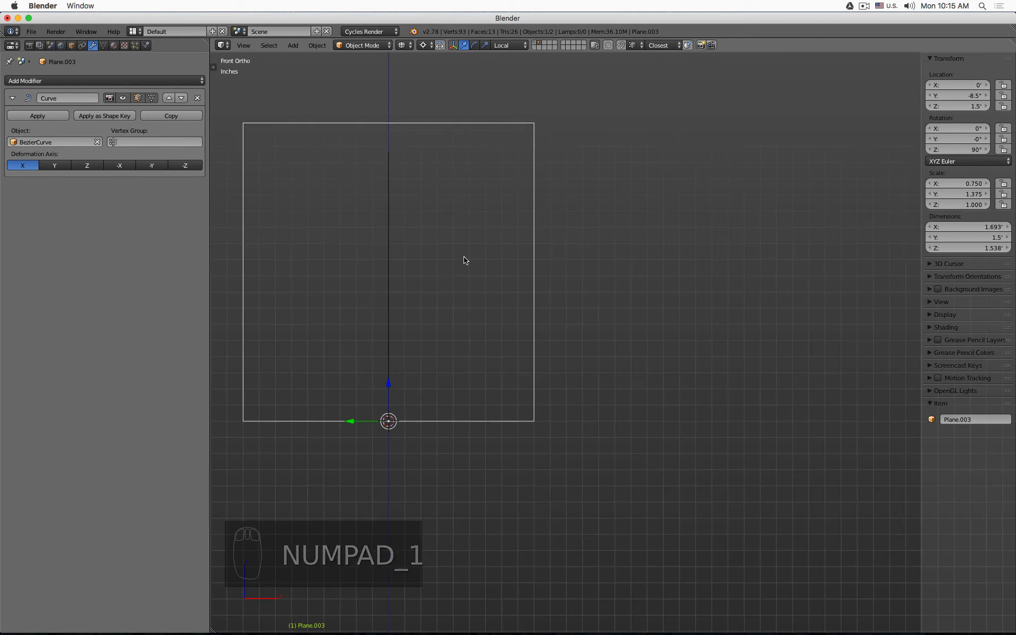
key(KP_3)
key(z)
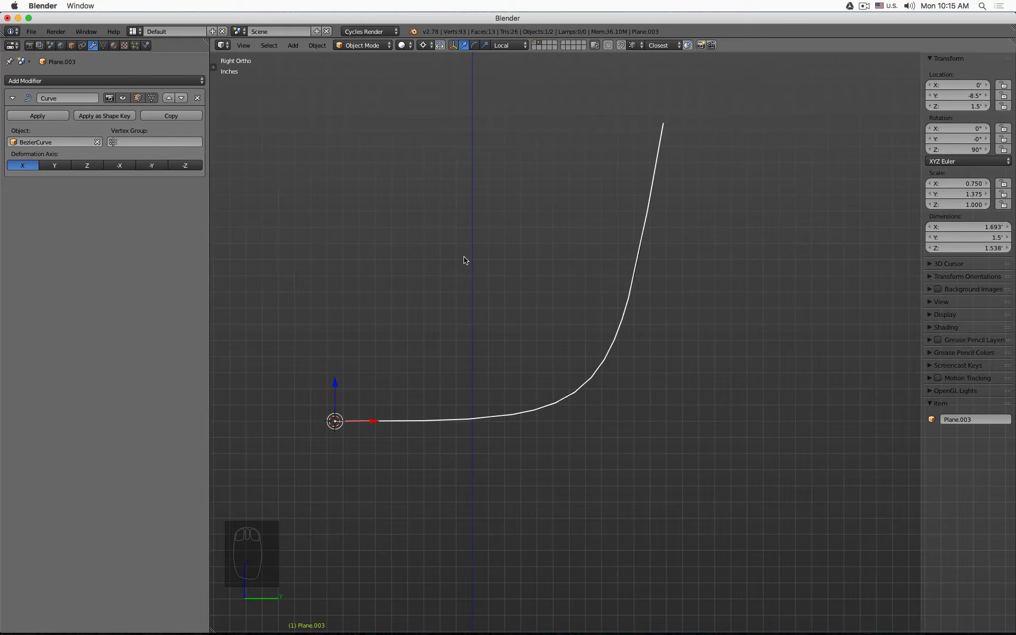
middle_drag(541, 196, 585, 112)
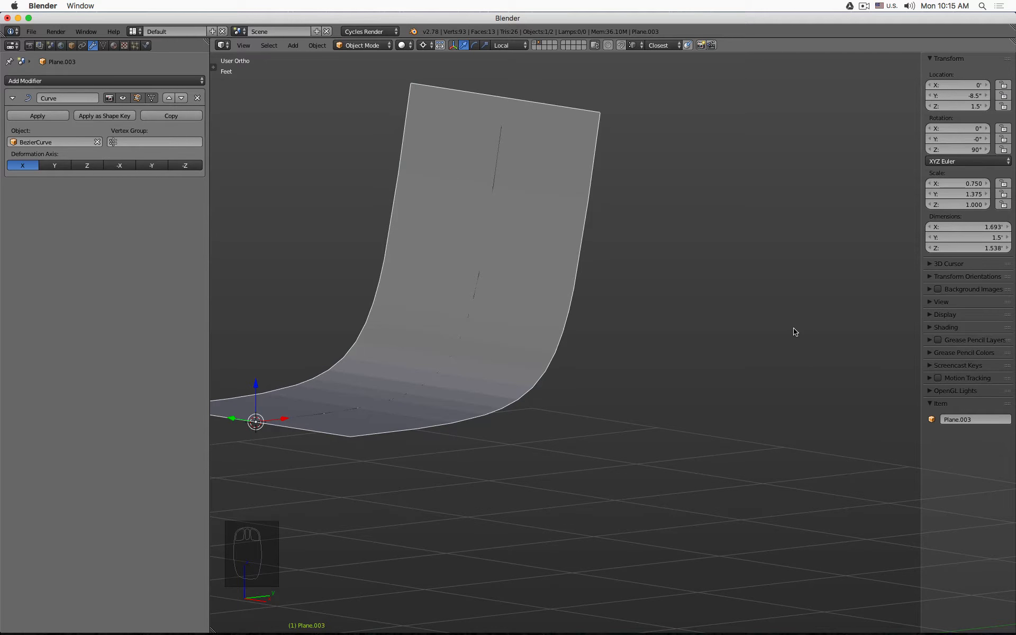
key(z)
scroll(606, 272, down, 2)
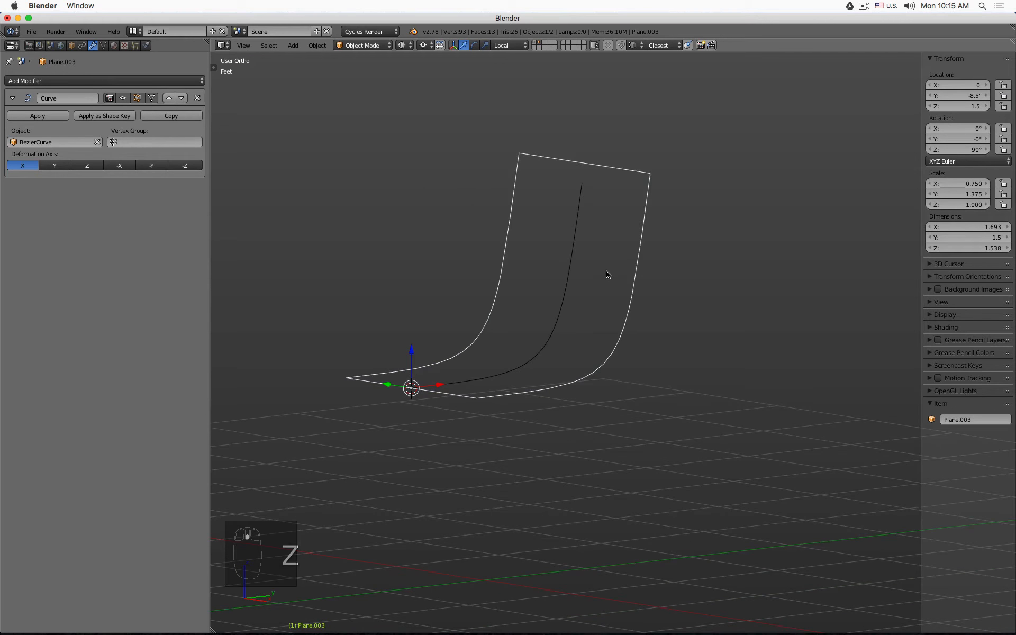
- Select the Bezier curve, reselect Plane.003, and toggle Edit and Object Mode to review the cuts
click(577, 250)
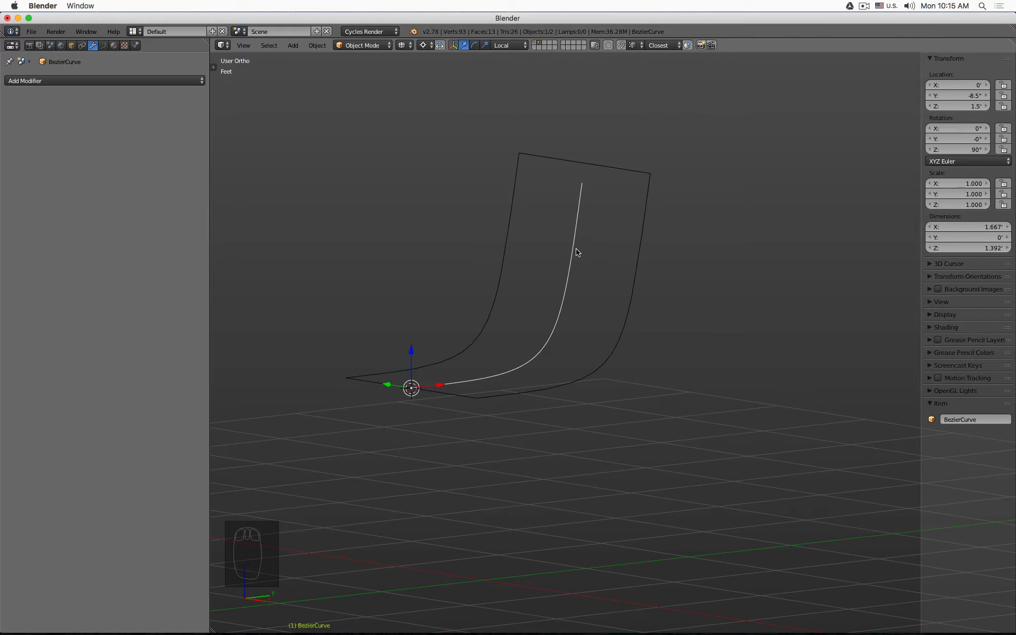
right_click(631, 256)
key(Tab)
middle_drag(631, 257, 608, 255)
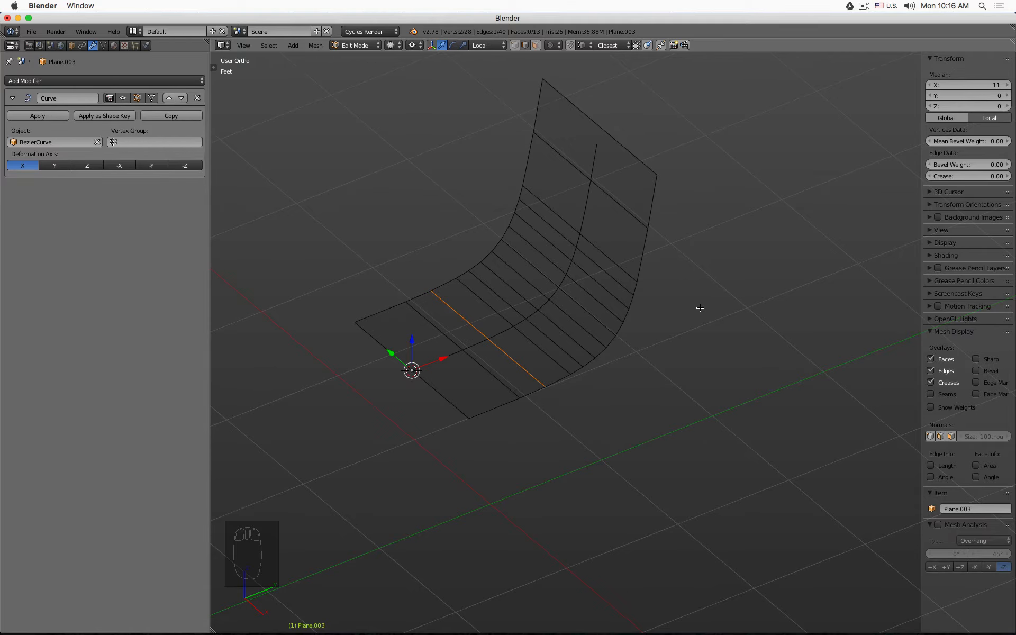
key(Tab)
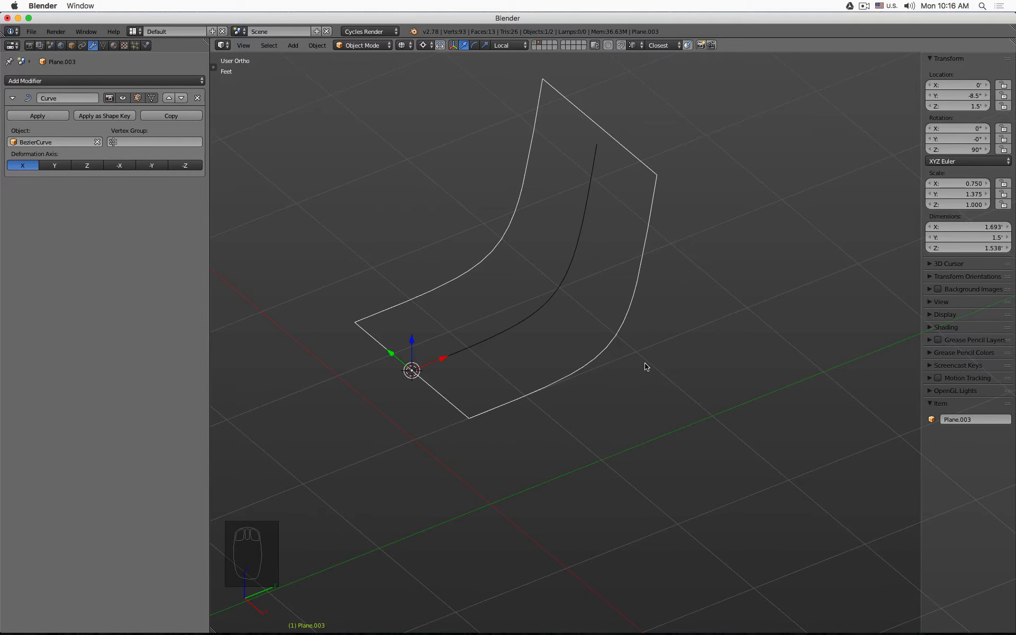
key(z)
key(z)
key(Tab)
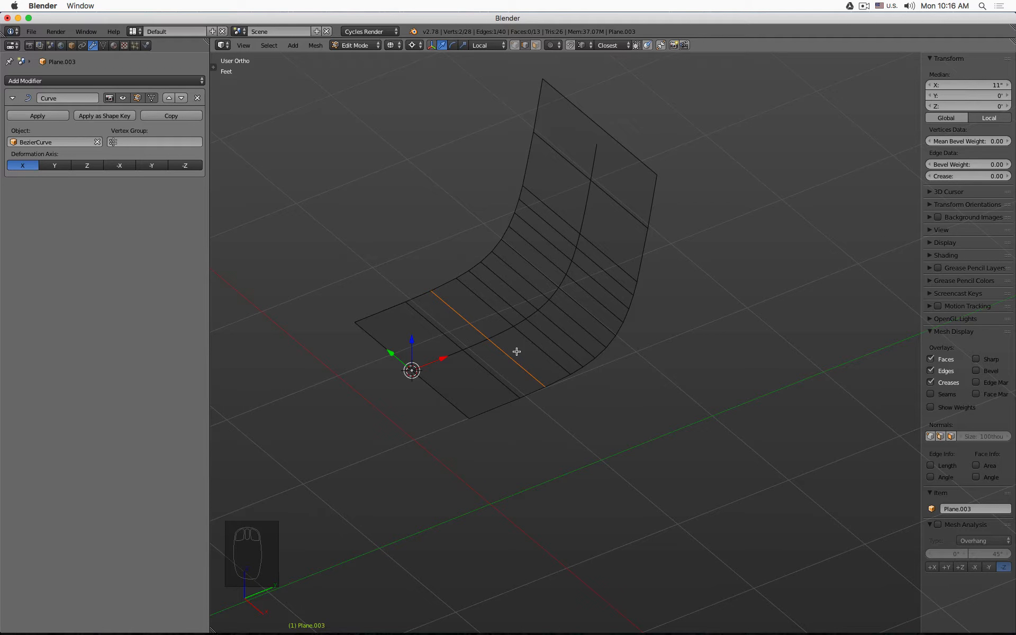
- Select all the transverse loop cuts across the shell and dissolve them, leaving a single face
alt+shift+click(509, 370)
alt+shift+click(532, 343)
alt+shift+click(543, 335)
alt+shift+click(555, 322)
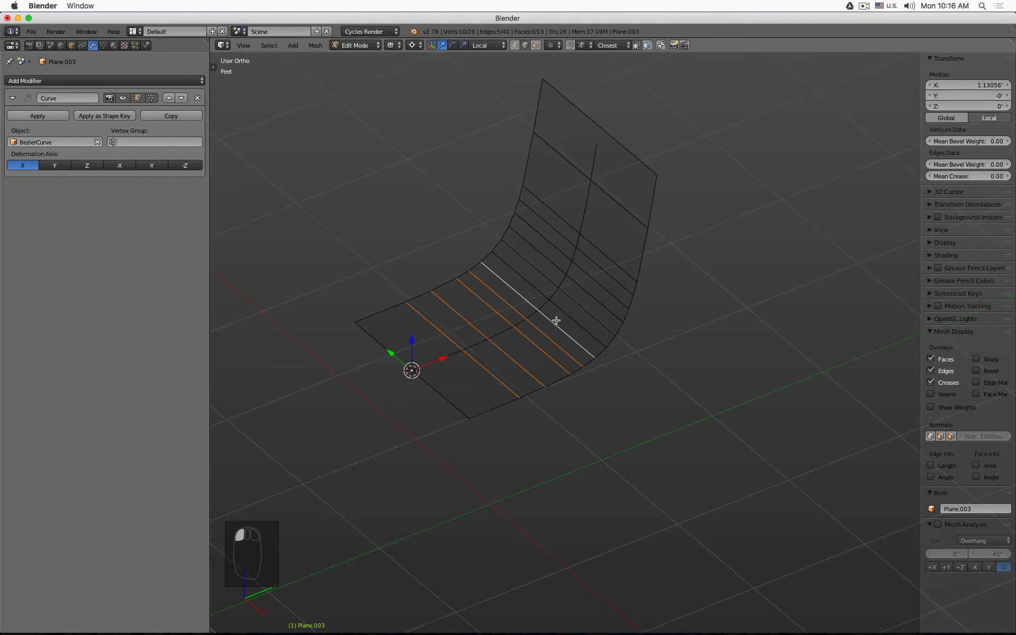
alt+shift+click(572, 303)
alt+shift+click(577, 295)
alt+shift+click(585, 285)
alt+shift+click(591, 276)
alt+shift+click(599, 253)
alt+shift+click(605, 223)
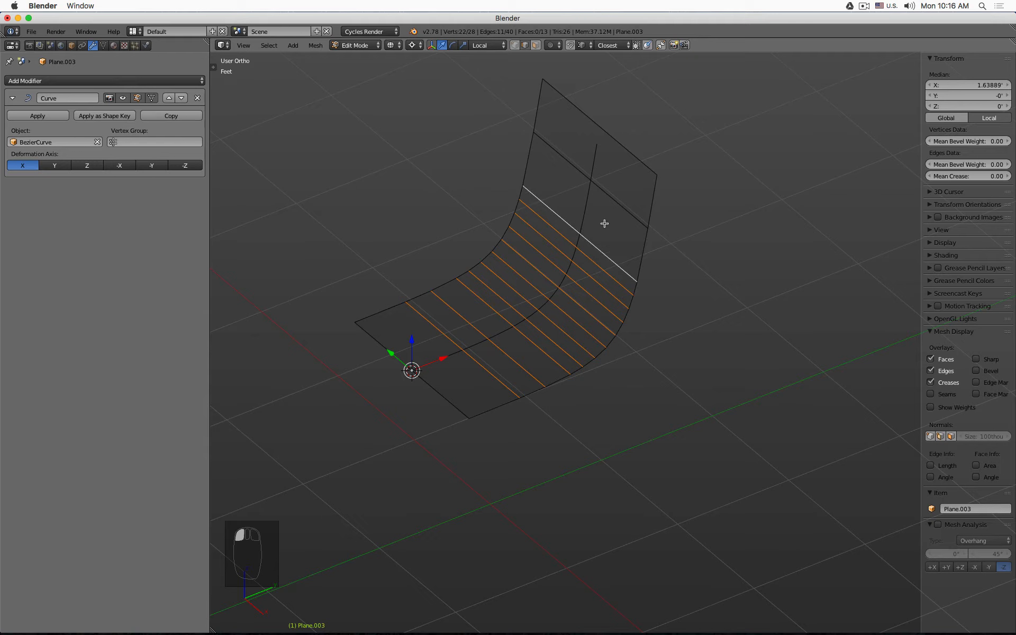
alt+shift+click(608, 199)
key(x)
click(607, 199)
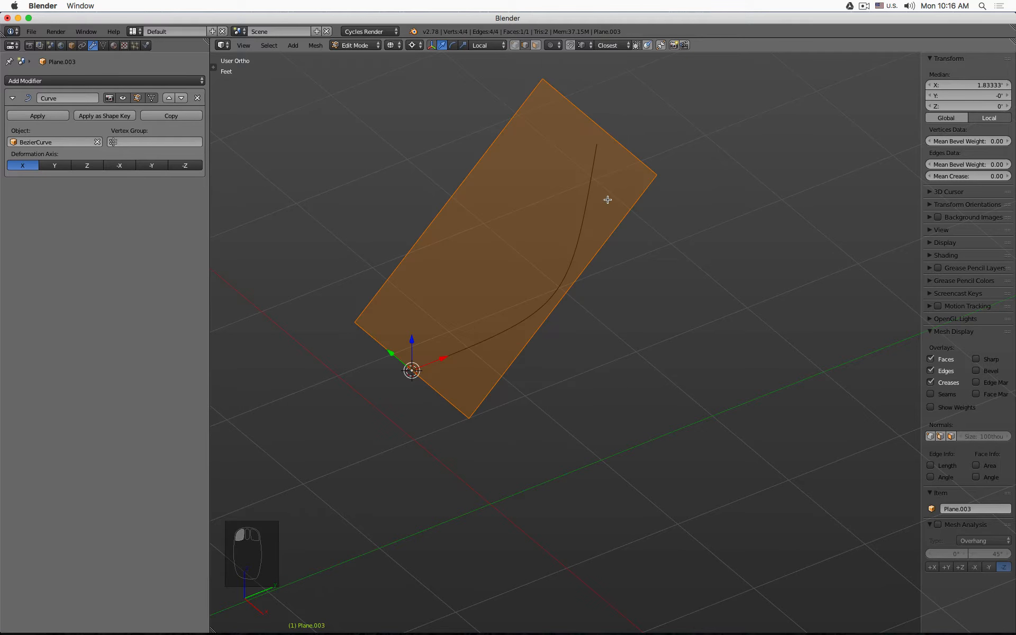
- Add two evenly spaced loop cuts across the plane's length
key(ctrl+r)
scroll(565, 276, up, 2)
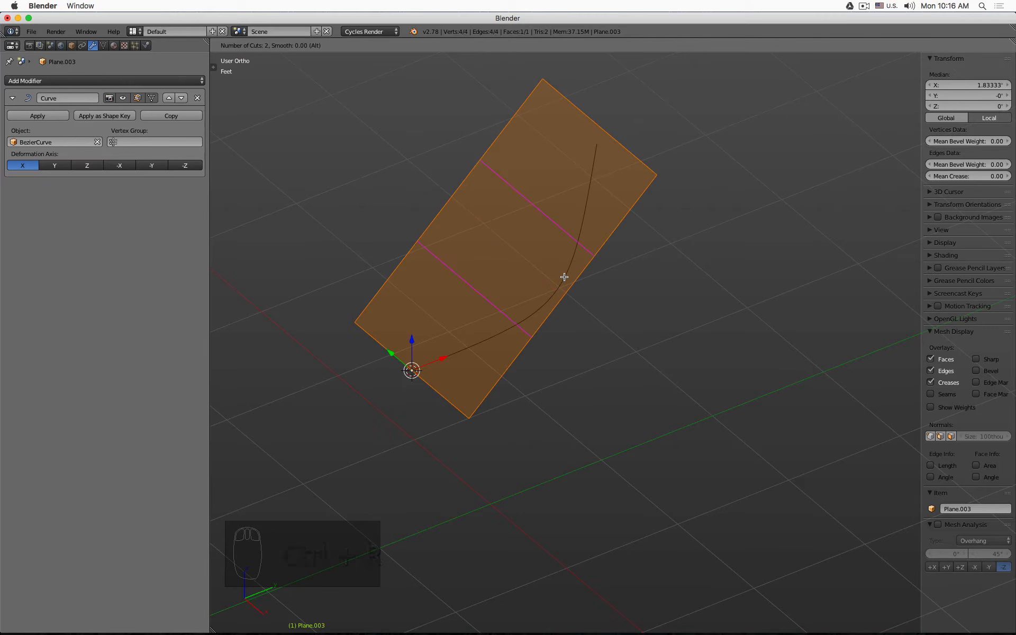
click(564, 276)
right_click(564, 276)
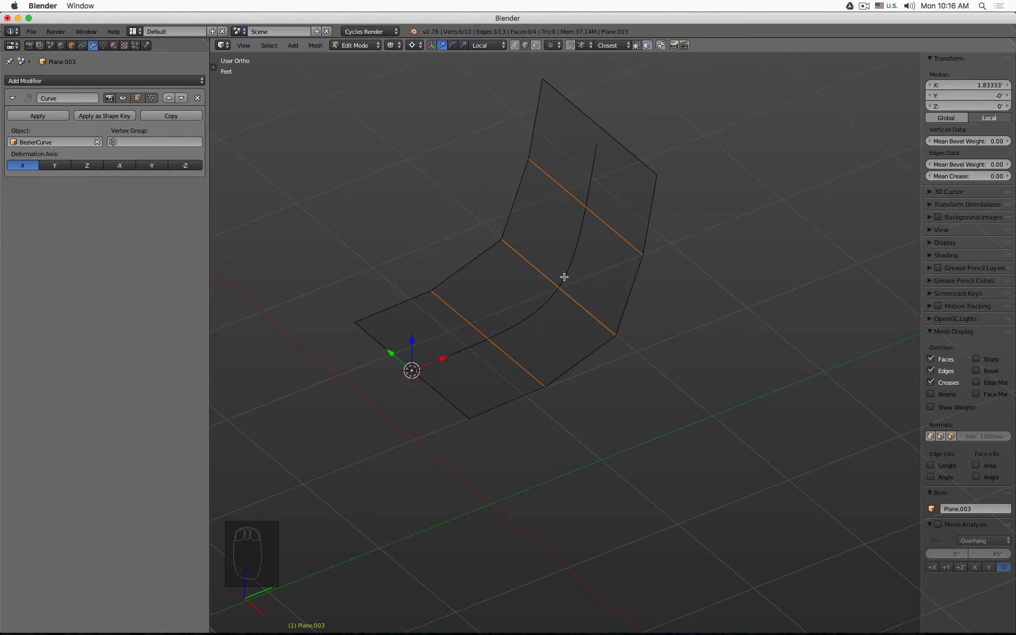
- Add two lengthwise loop cuts along the shell and undo them
middle_drag(564, 277, 589, 267)
key(ctrl+r)
scroll(513, 241, up, 1)
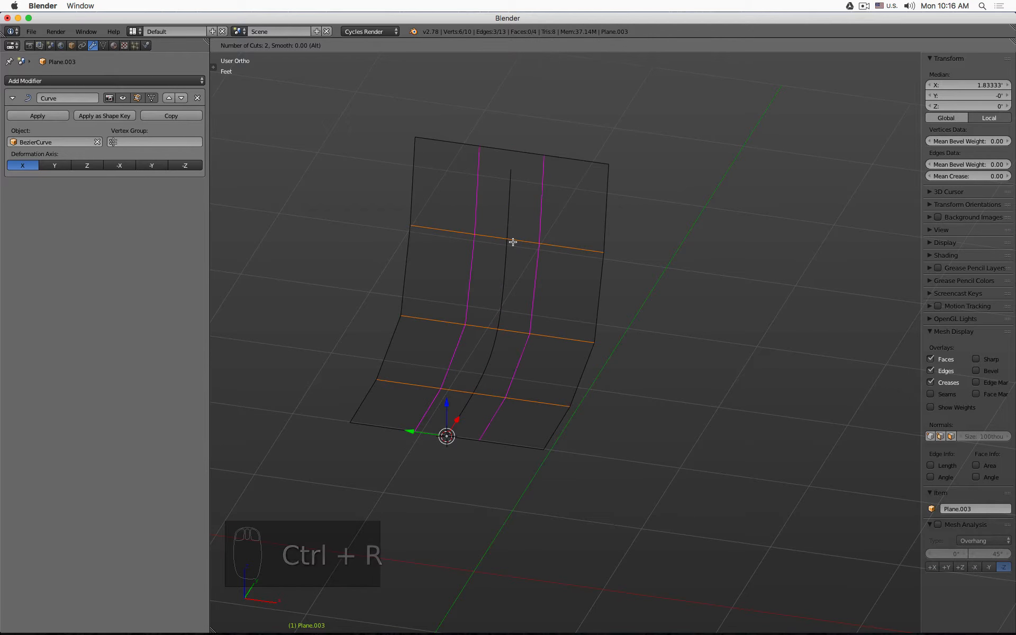
click(513, 241)
right_click(513, 241)
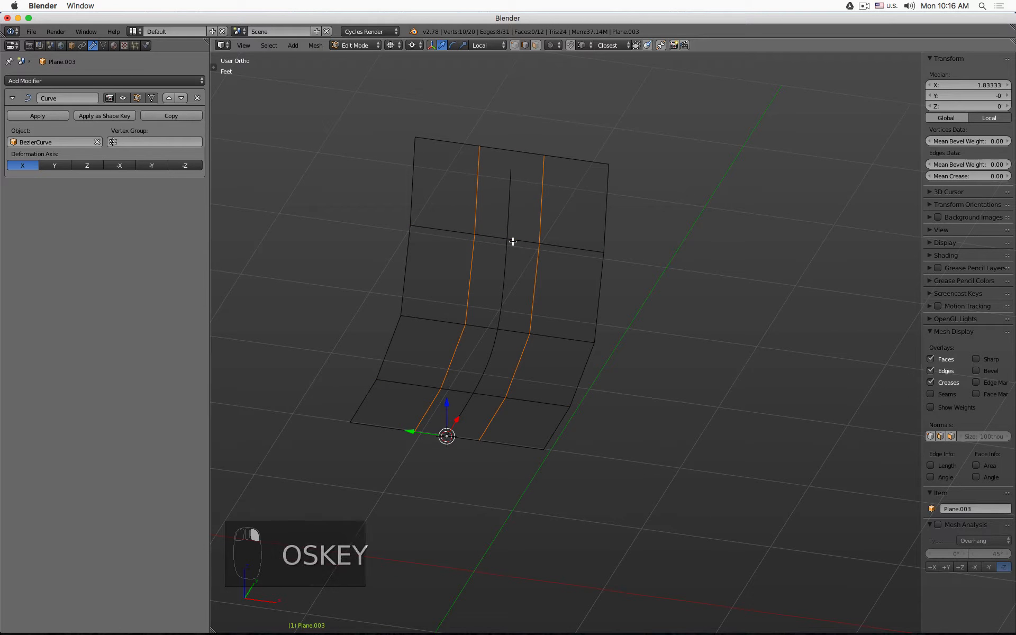
key(super+z)
- Add three evenly spaced lengthwise loop cuts along the shell
key(ctrl+r)
scroll(513, 241, up, 2)
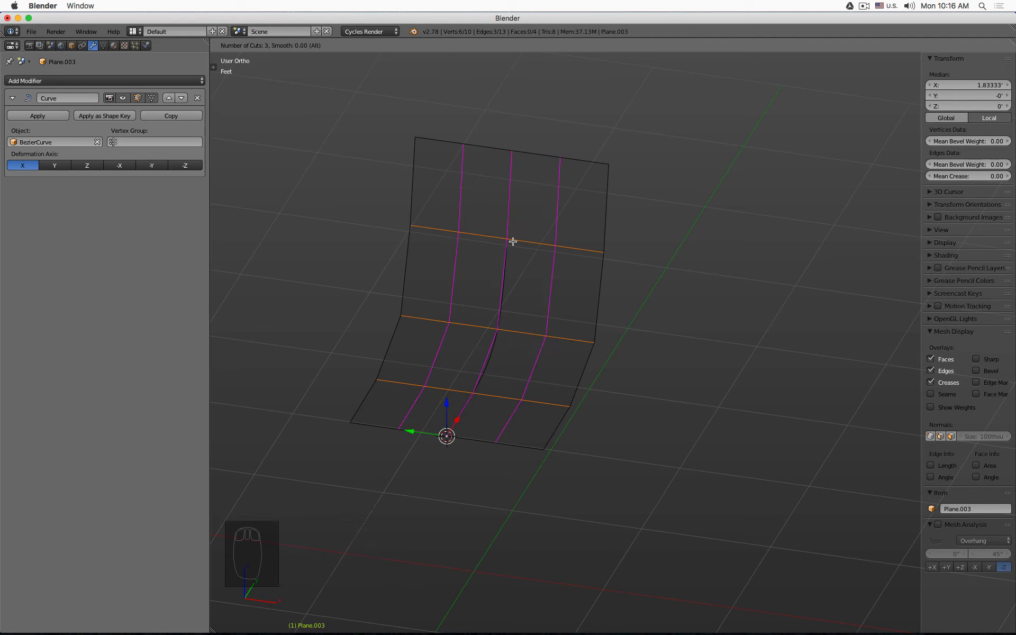
click(513, 242)
right_click(513, 241)
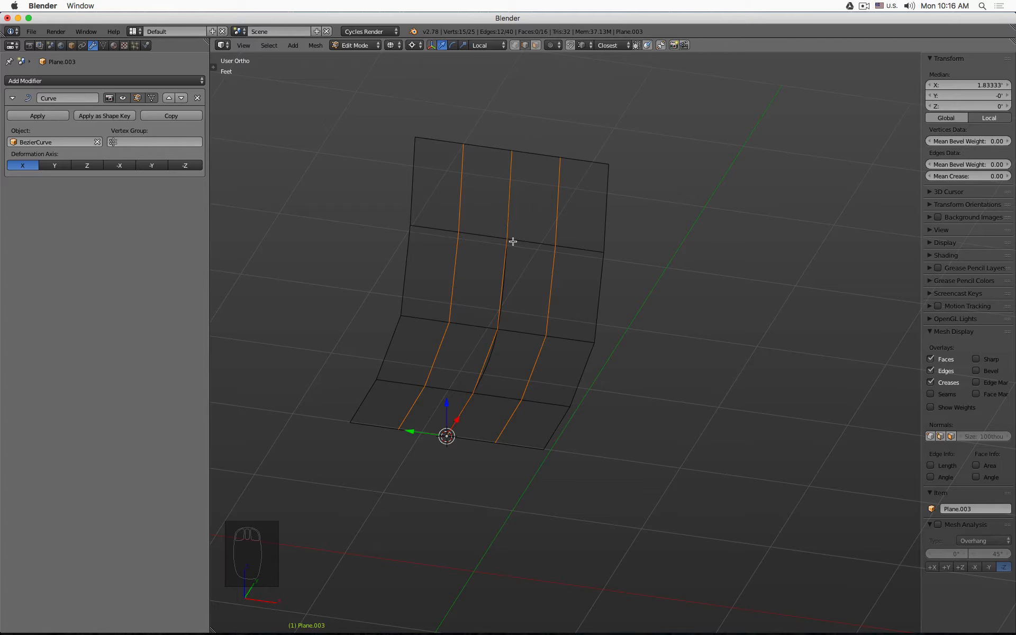
- Add a Subdivision Surface modifier to the shell and move it above the Curve modifier
click(123, 83)
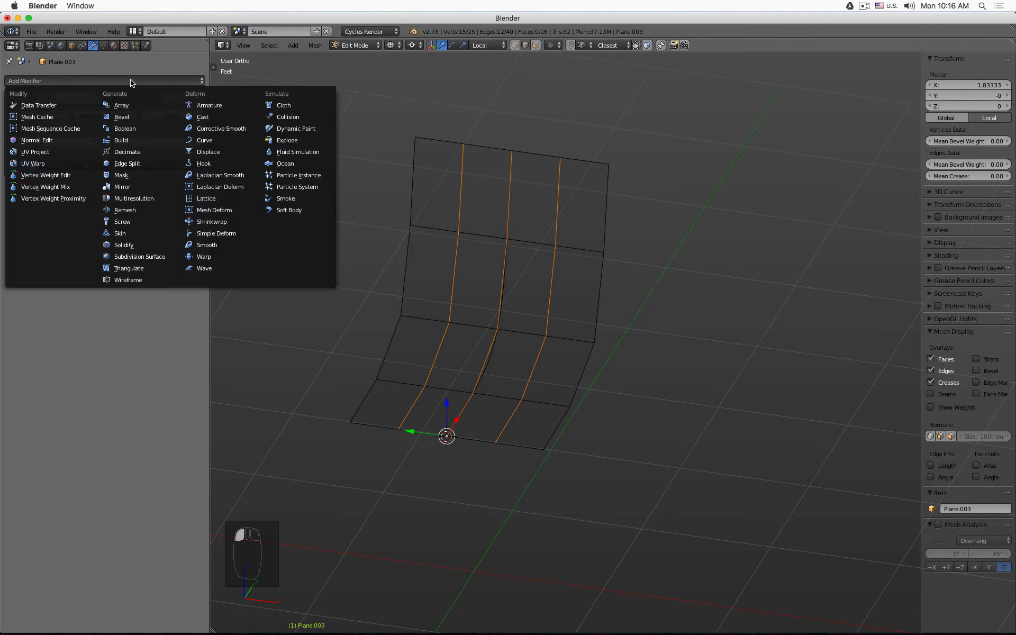
click(159, 257)
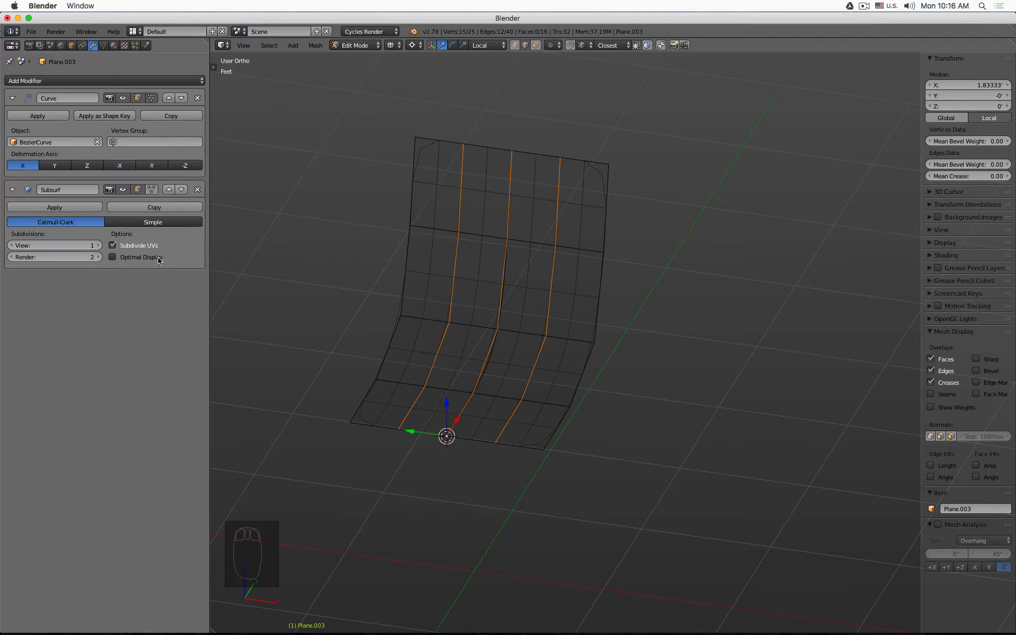
click(169, 189)
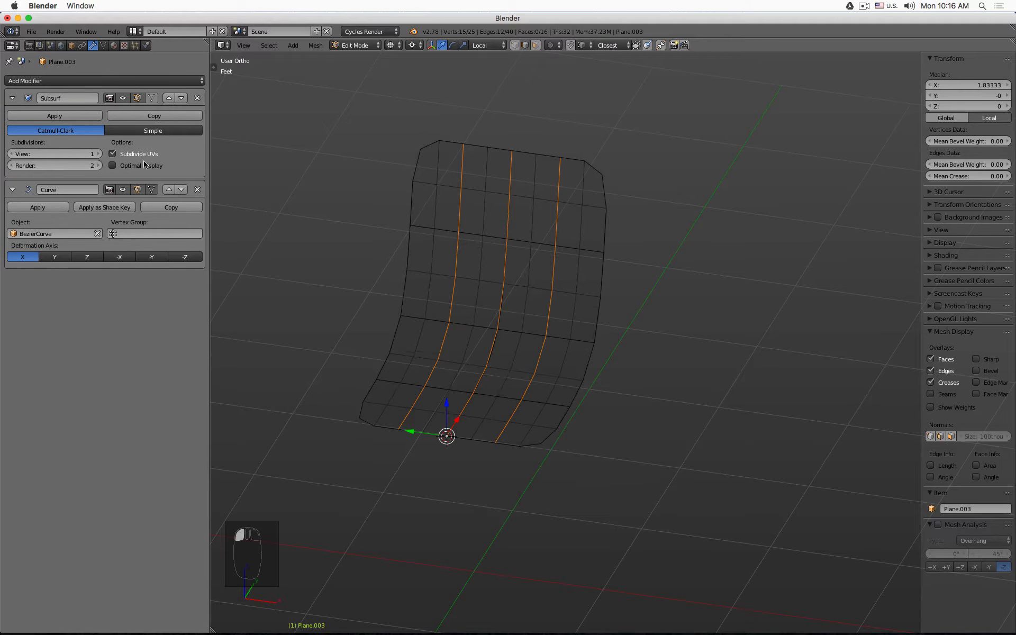
- Set the Subdivision Surface type to Simple
click(157, 132)
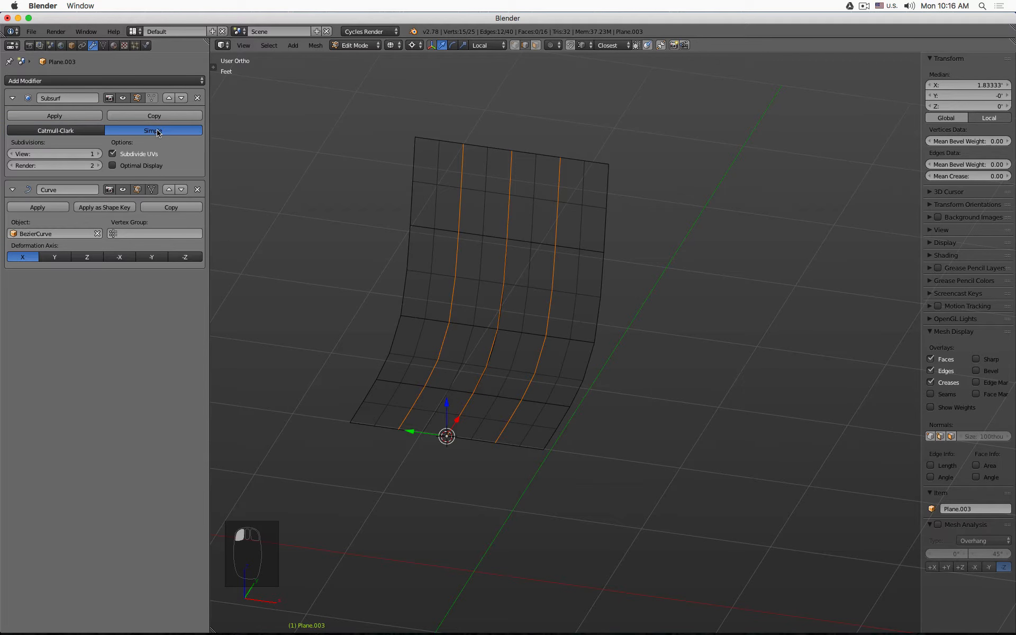
click(96, 132)
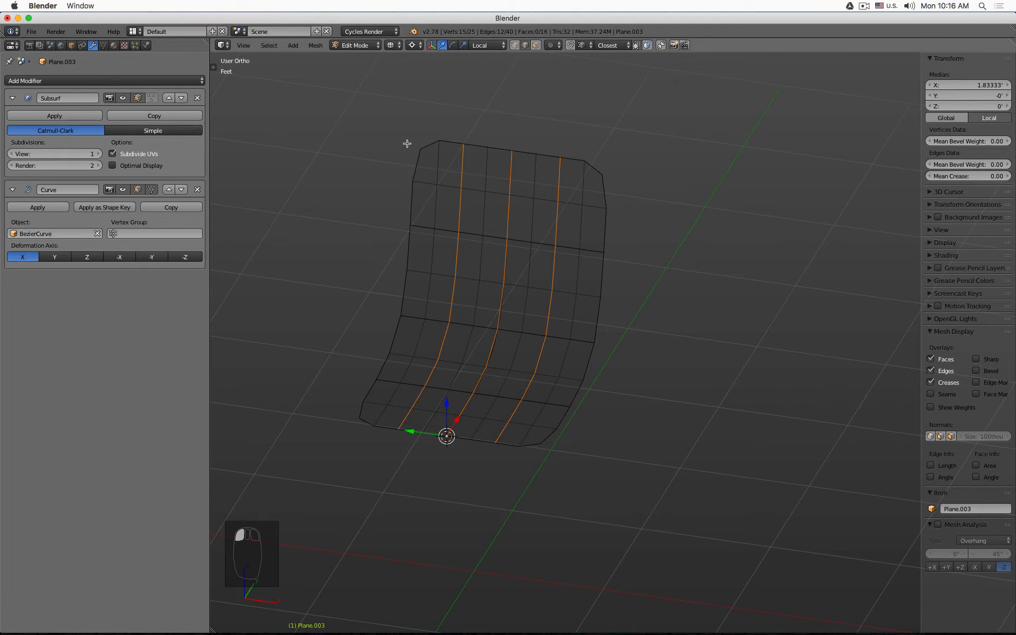
click(193, 131)
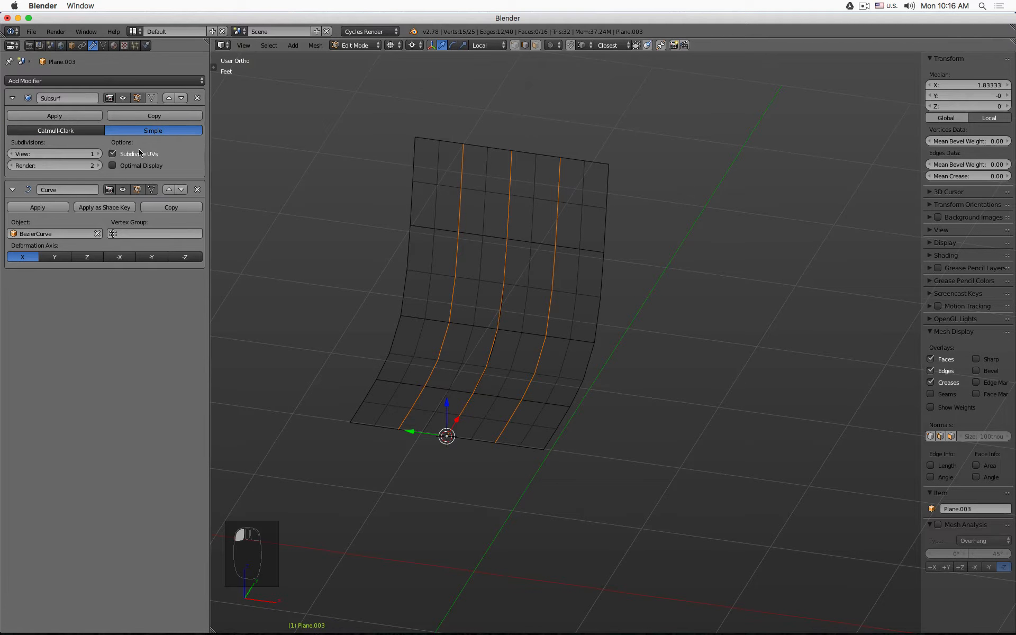
- Turn off the modifiers' display and toggle Object and Edit Mode to view the flat plane
middle_drag(612, 254, 630, 243)
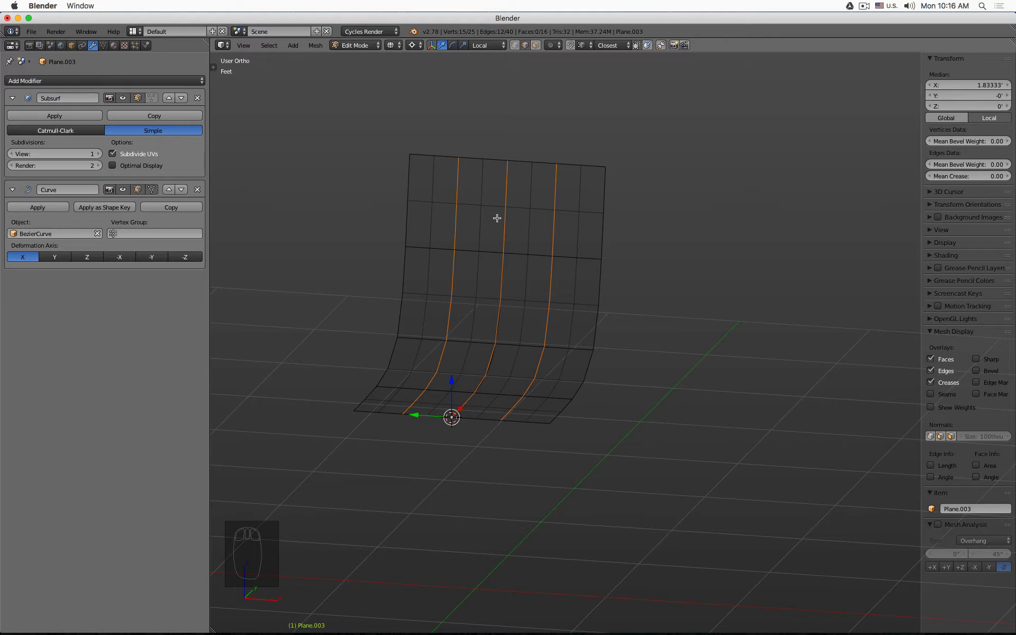
click(138, 190)
click(137, 99)
key(Tab)
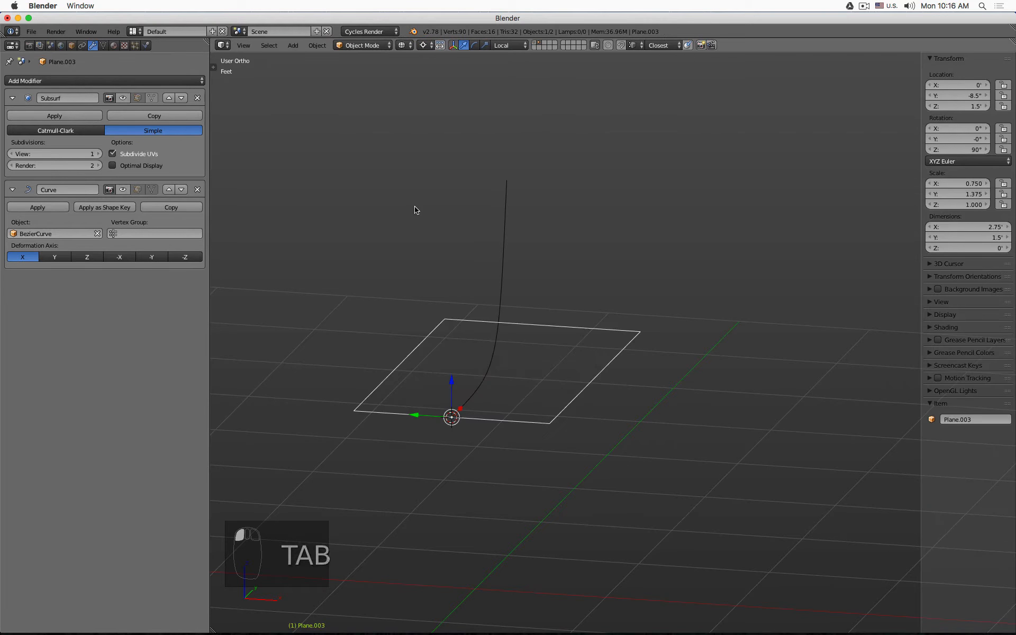
middle_drag(415, 210, 418, 227)
key(Tab)
key(a)
key(a)
key(a)
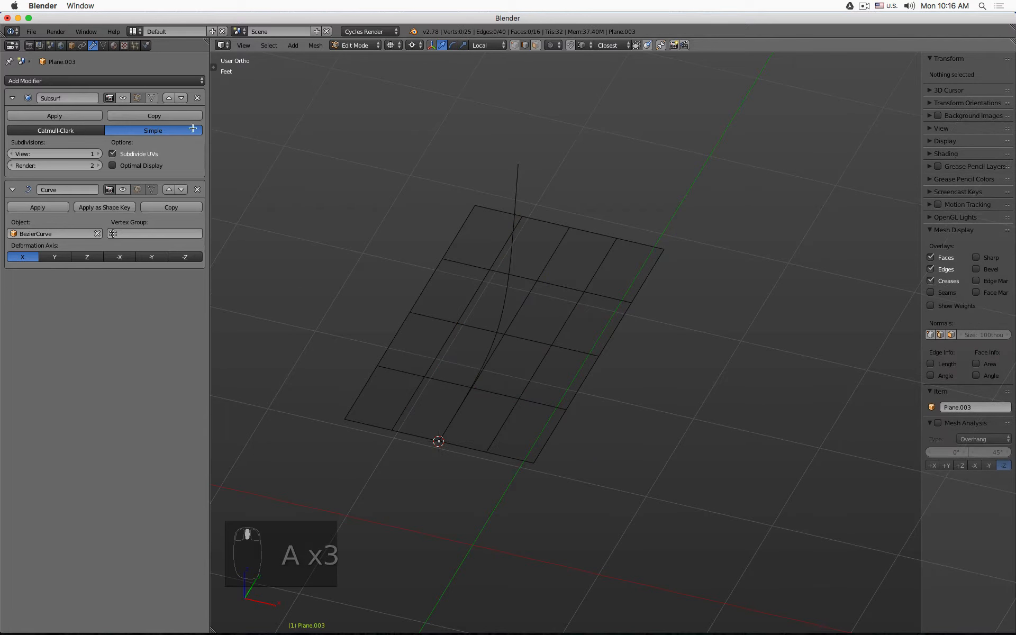
- Re-enable both modifiers in the viewport with the Subdivision Surface view level set to 2
click(123, 98)
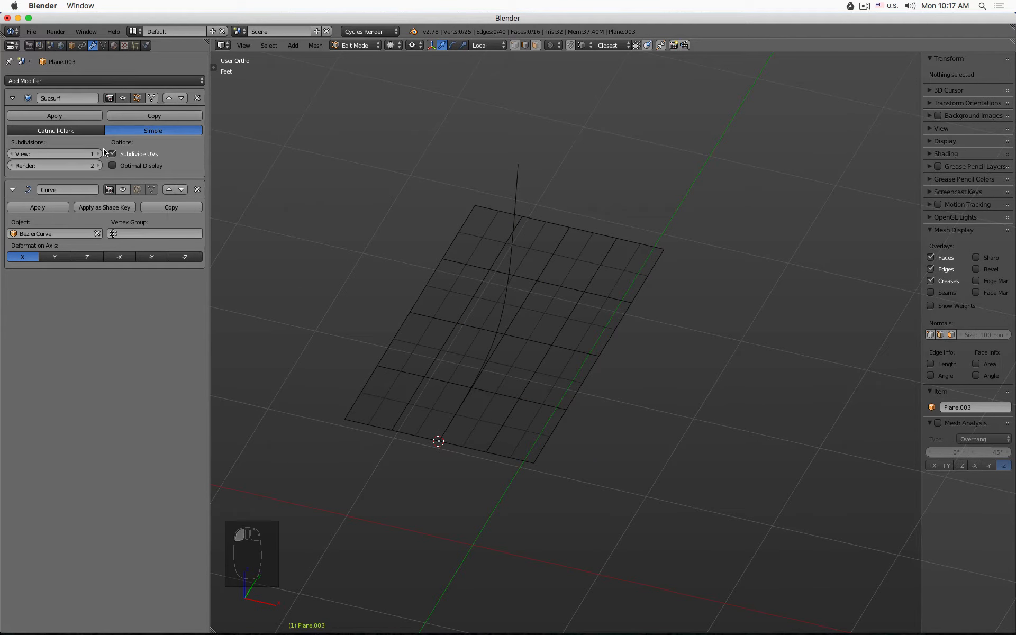
click(99, 154)
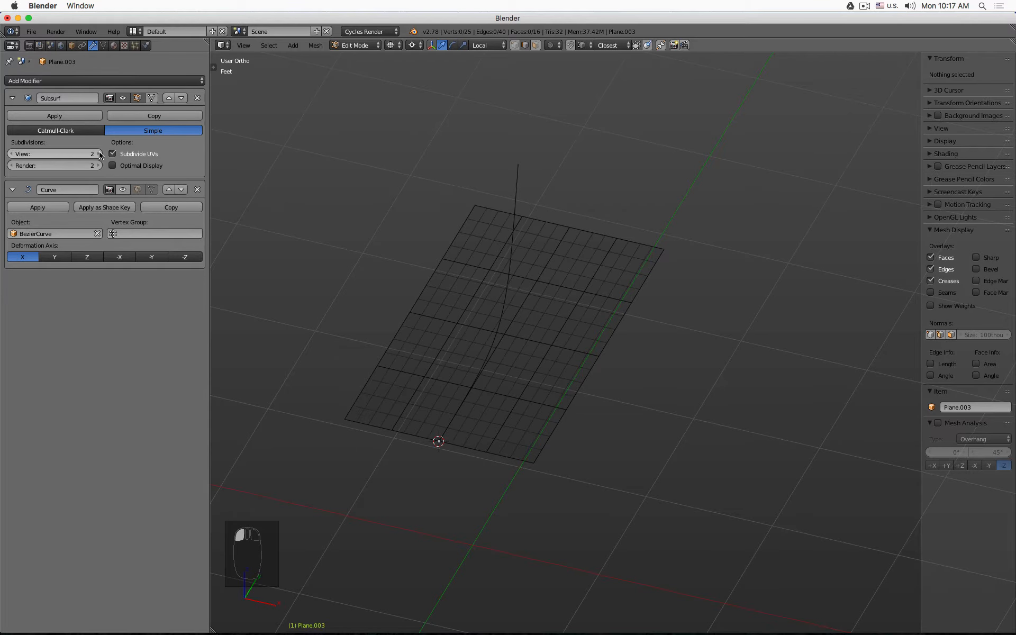
click(123, 190)
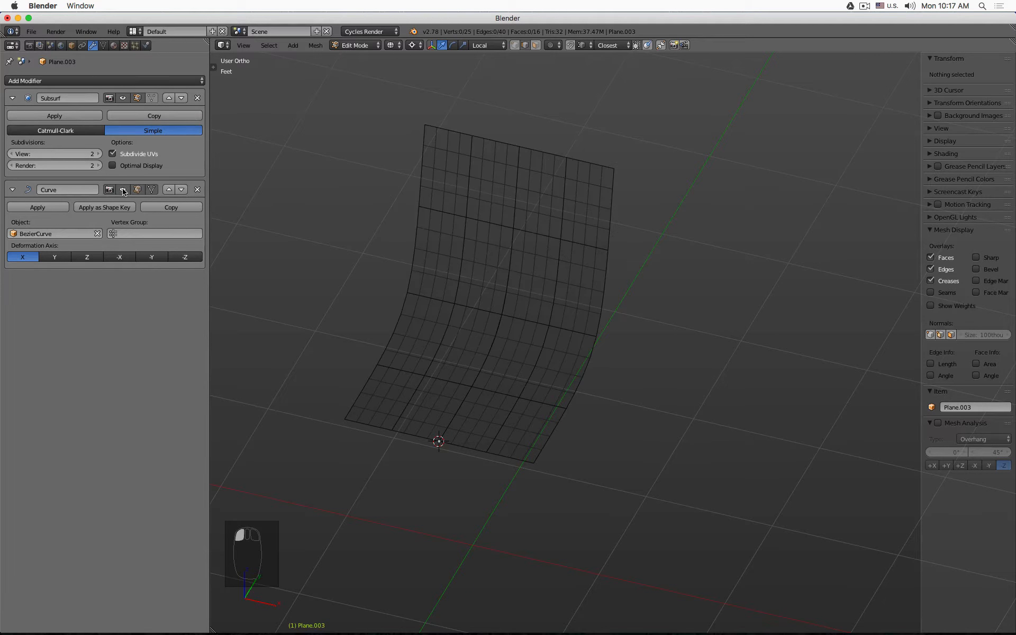
- Set the Subdivision Surface view level to 3 and review the shell from side view in solid and wireframe
key(KP_3)
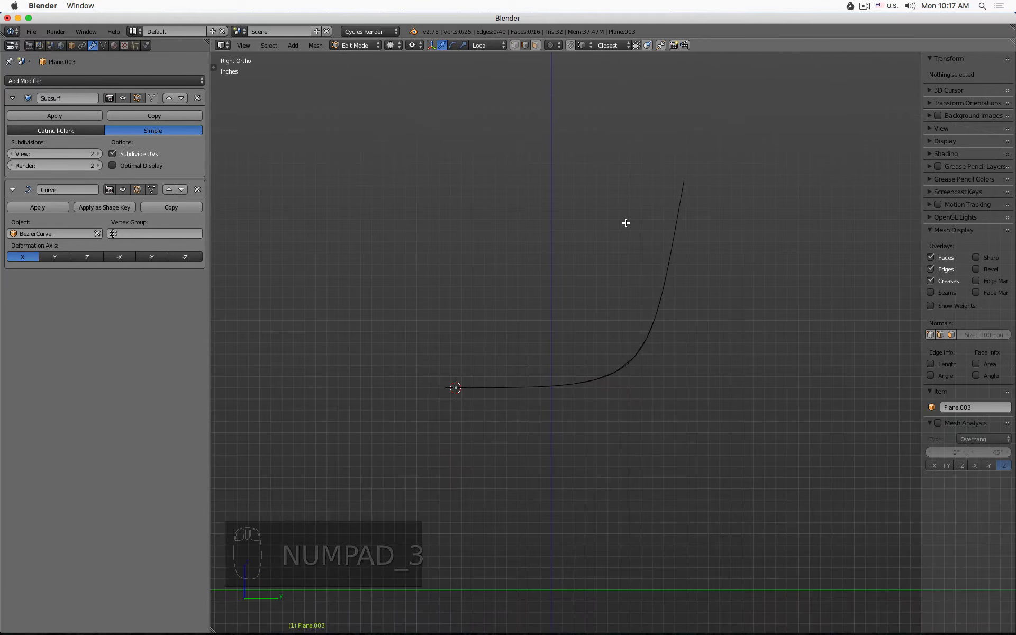
click(123, 99)
click(123, 99)
click(123, 99)
click(123, 98)
click(123, 98)
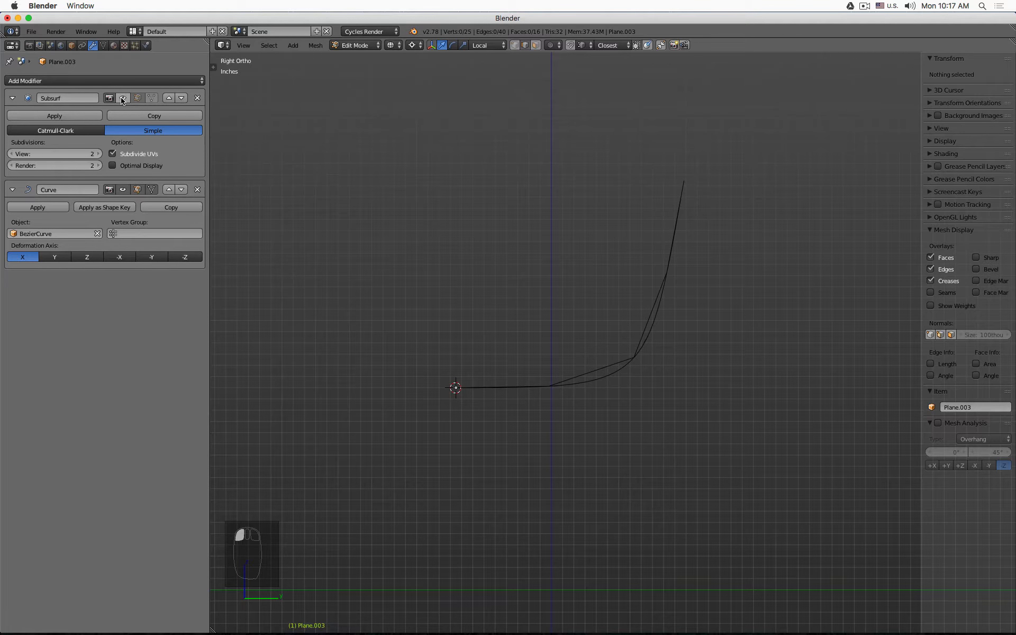
click(123, 98)
click(123, 98)
click(98, 154)
mouse_move(472, 176)
middle_down()
mouse_move(631, 202)
mouse_move(649, 333)
mouse_move(799, 164)
mouse_move(592, 176)
middle_up()
key(z)
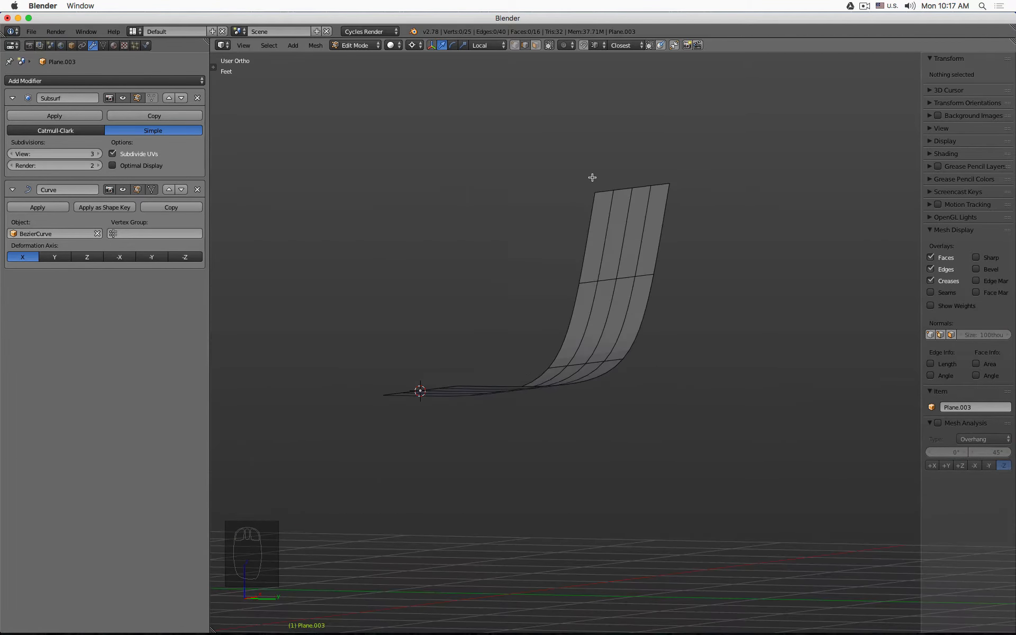
key(z)
key(KP_3)
key(Tab)
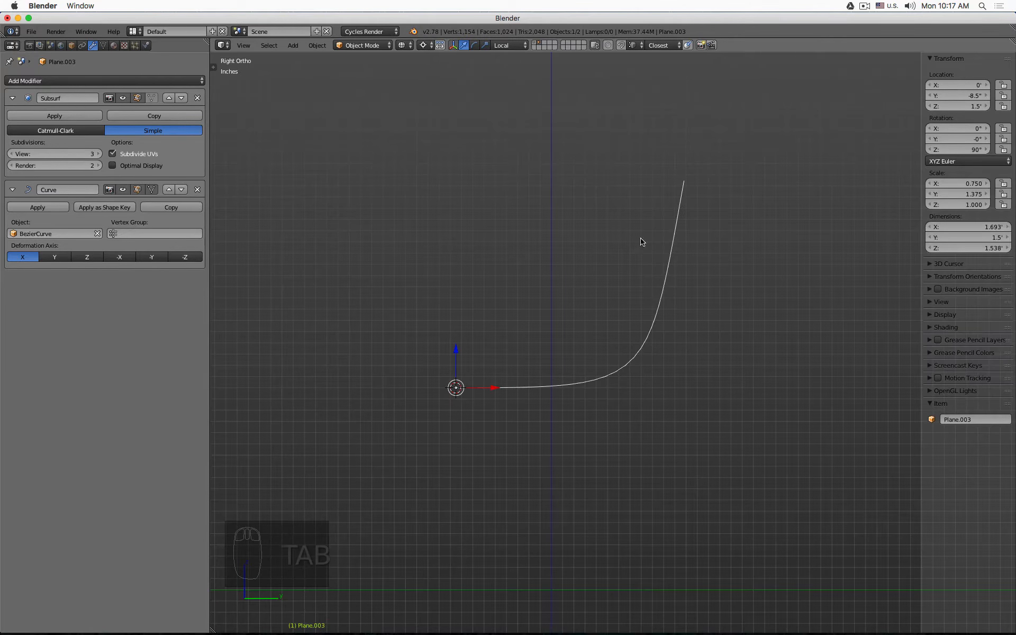
- Select the Bezier curve, enter its Edit Mode in side view, and extend its starting handle backward
click(653, 330)
key(shift+1)
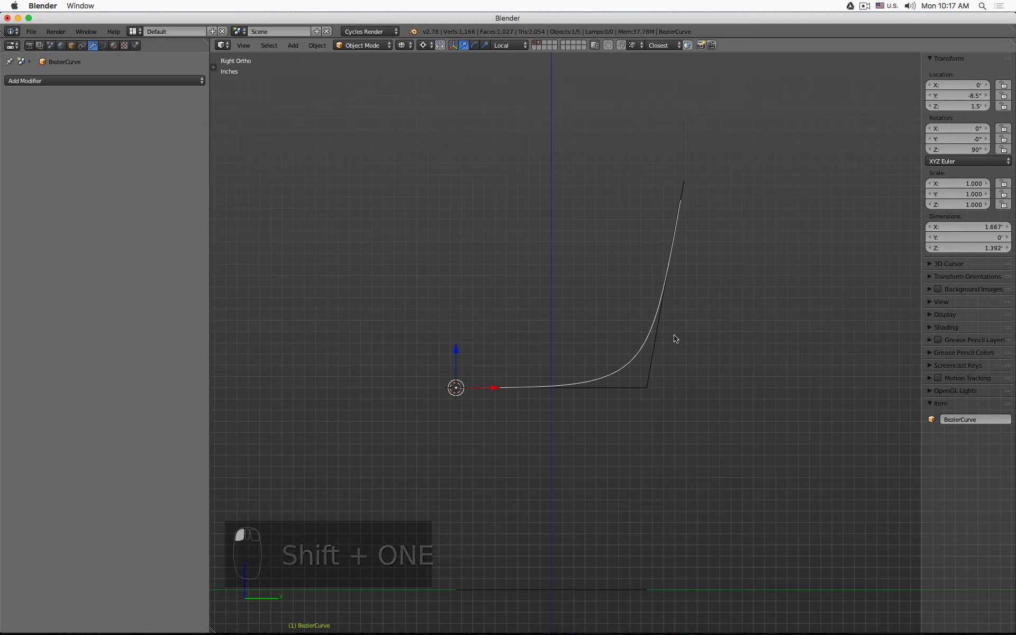
middle_drag(670, 251, 651, 285)
key(Tab)
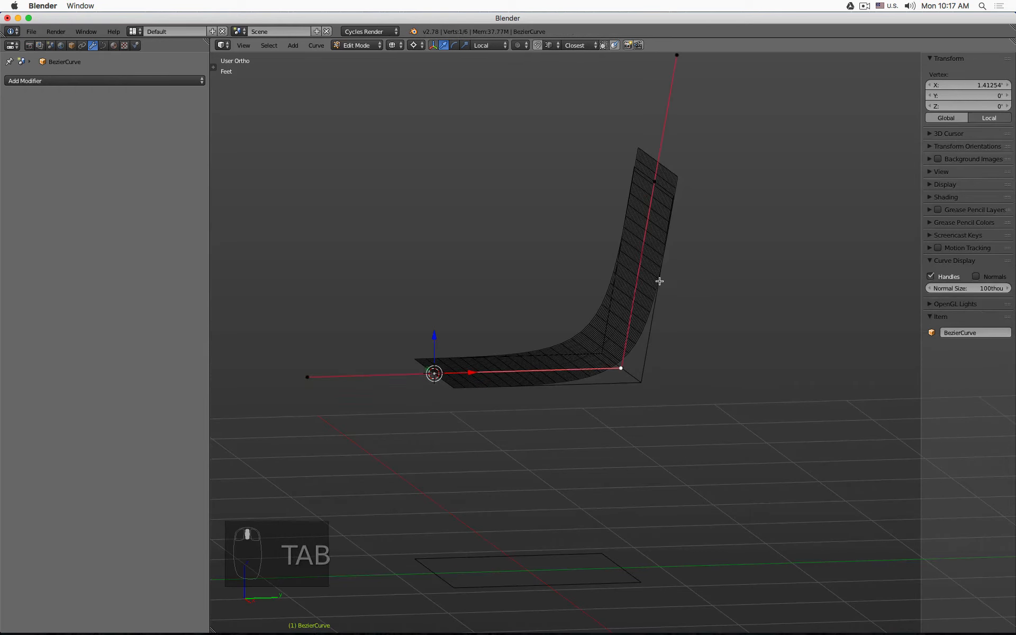
key(KP_3)
drag(494, 388, 427, 388)
- Set the transform orientation to Normal and move the curve's corner control point up along its normal
click(654, 388)
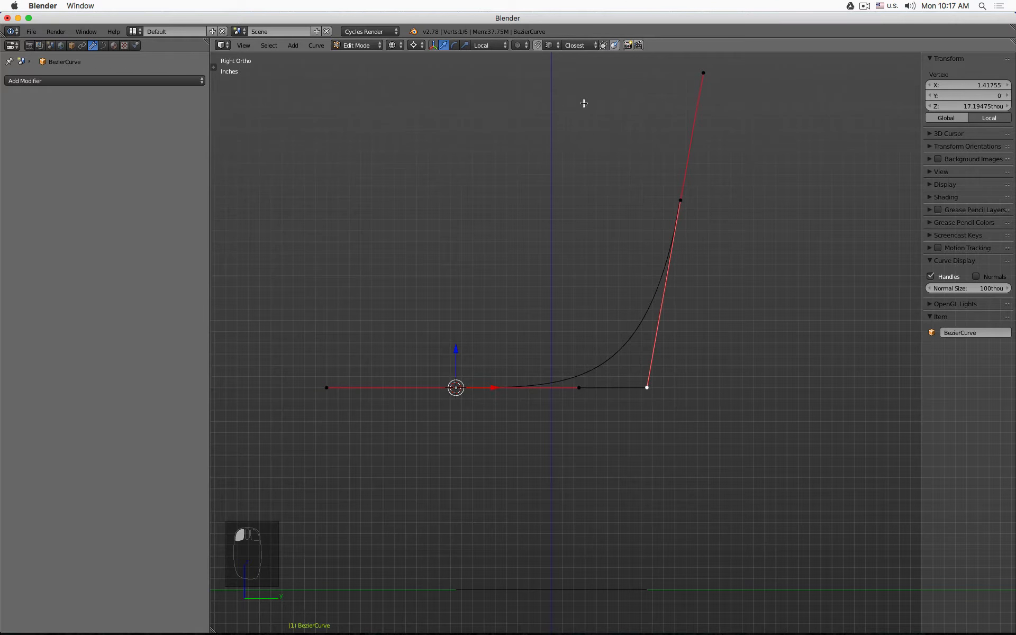
click(424, 46)
click(429, 57)
click(488, 46)
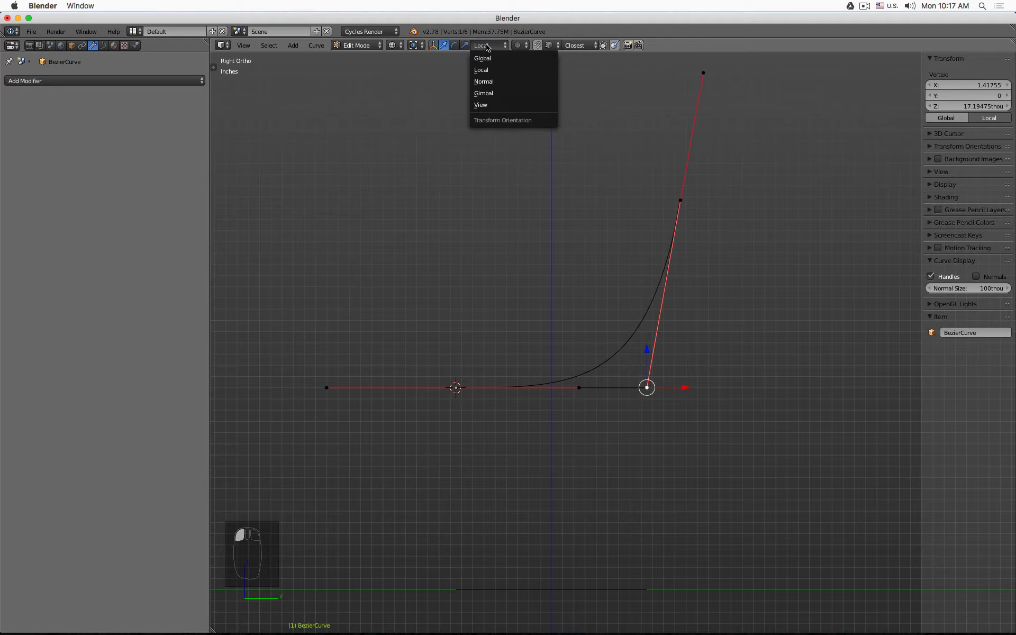
click(503, 83)
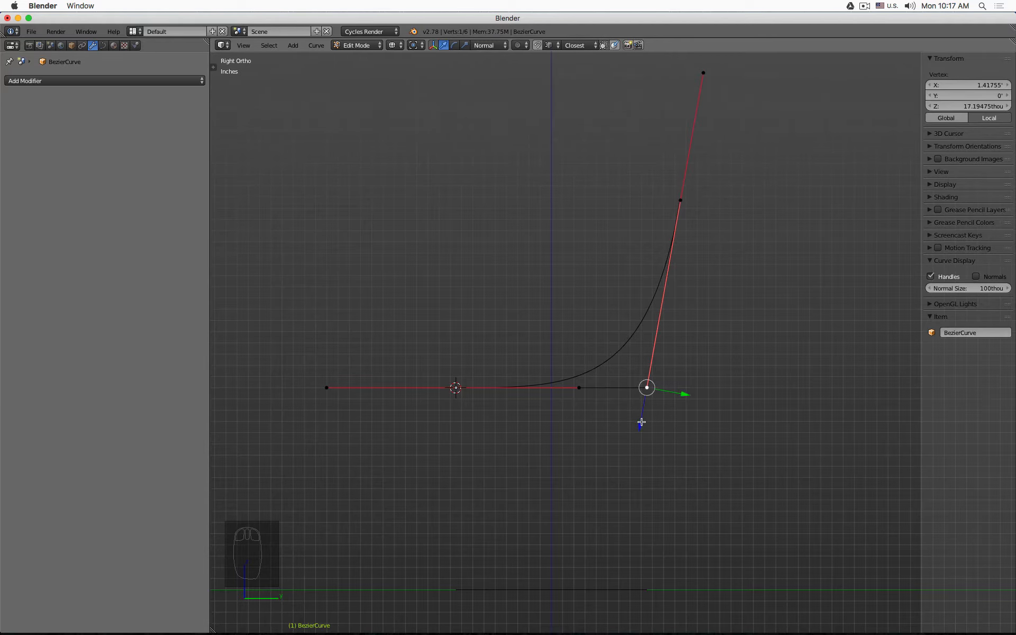
drag(641, 422, 664, 304)
- Select both end points of the Bezier curve and subdivide the segment between them
click(578, 392)
click(663, 302)
middle_drag(522, 268, 631, 191)
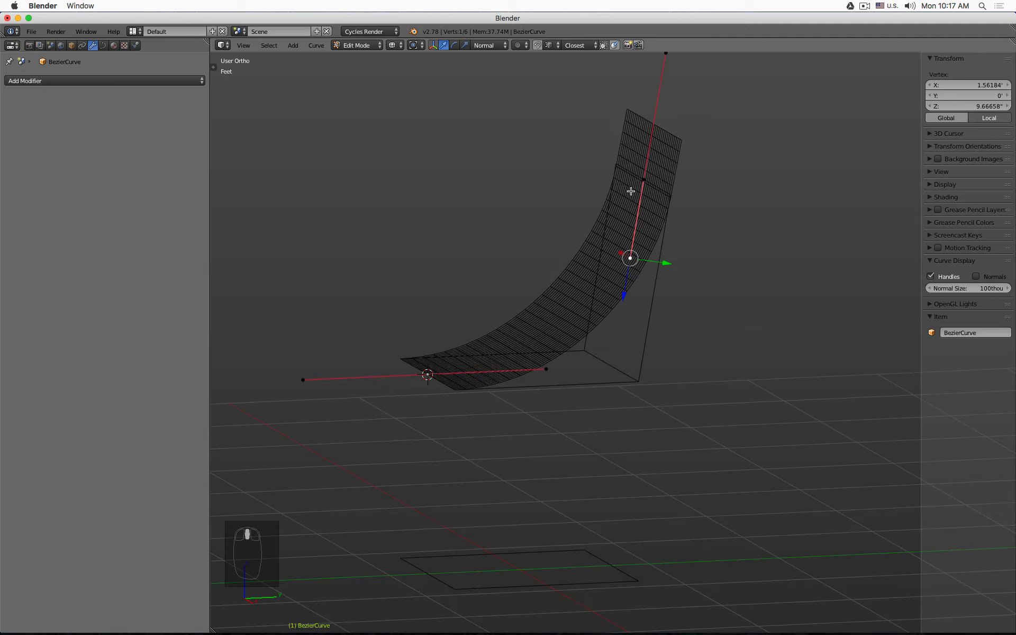
click(643, 180)
shift+click(429, 377)
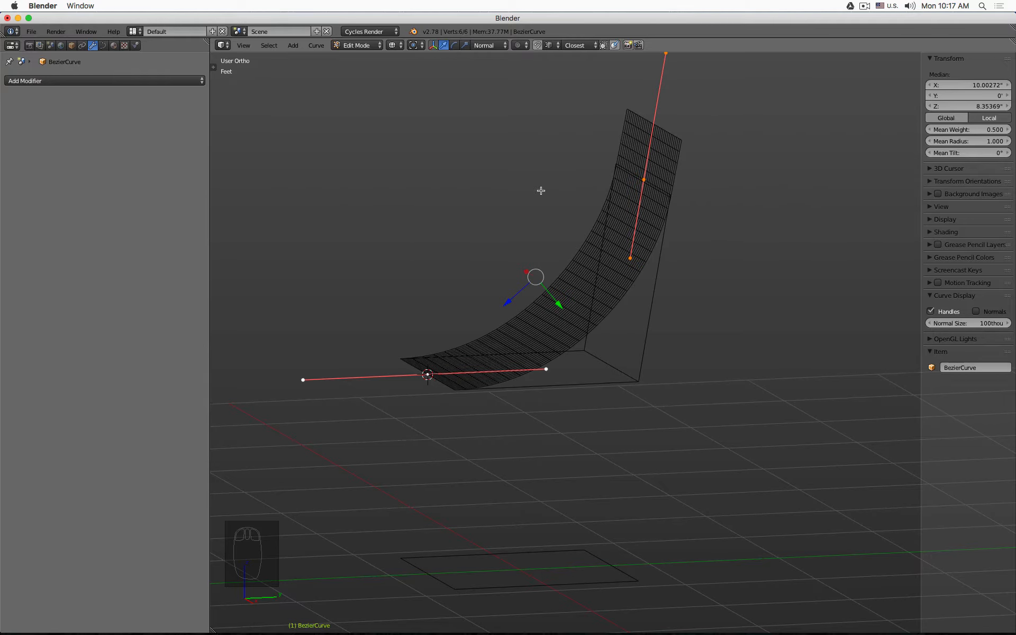
key(w)
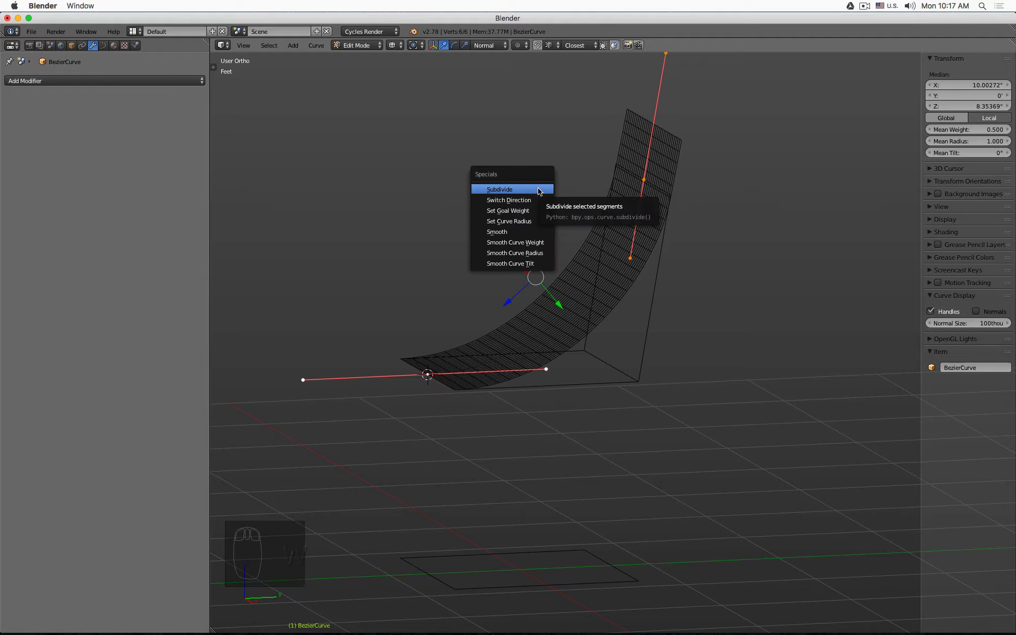
click(539, 189)
- Subdivide the curve segment and move the new control point down to the seat-back corner in side view
click(581, 315)
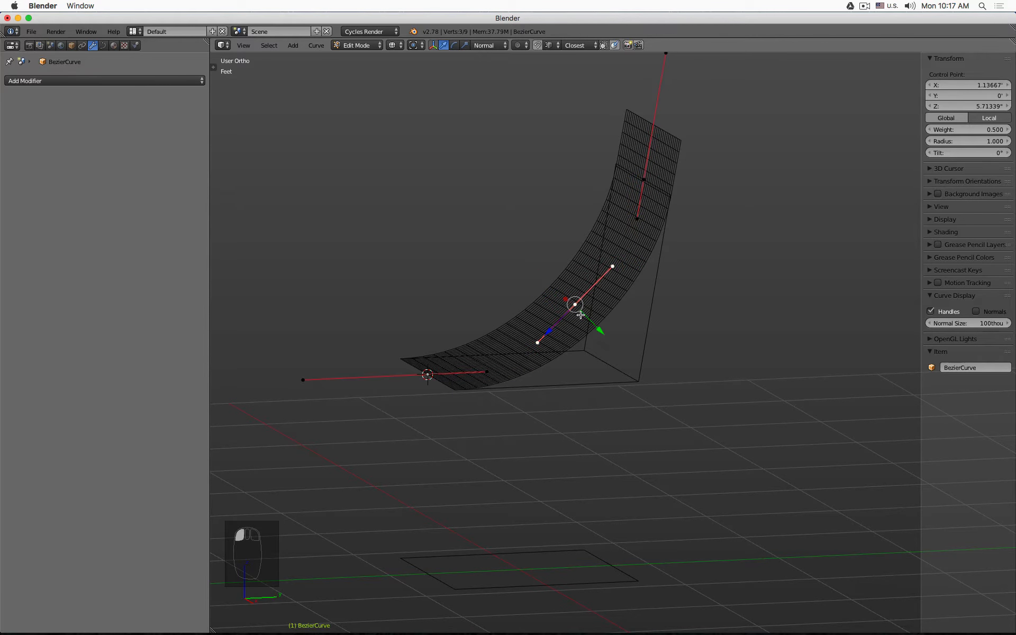
key(KP_3)
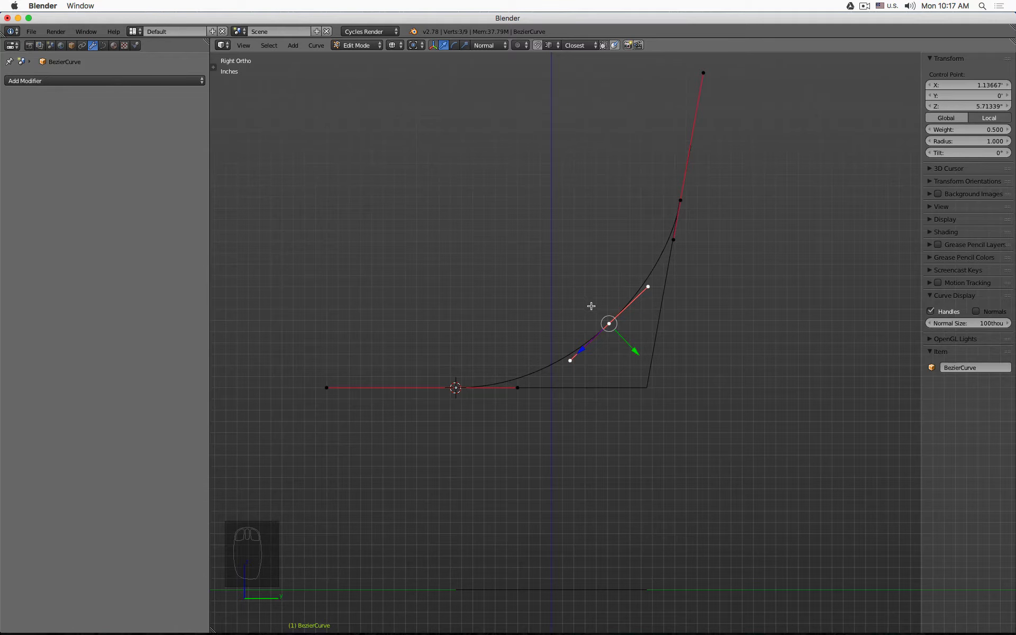
key(g)
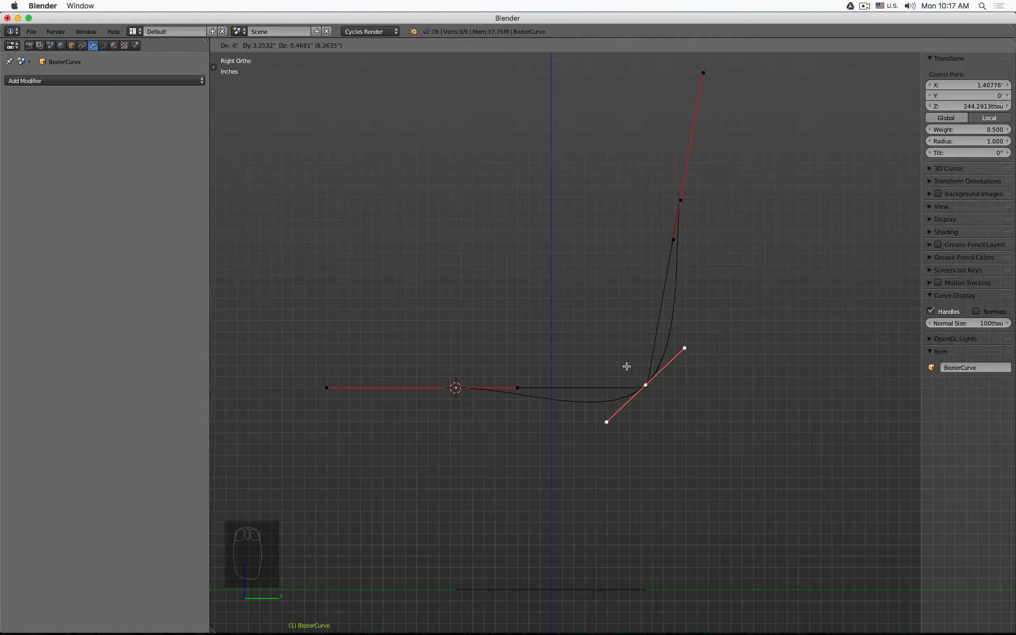
click(626, 366)
key(Tab)
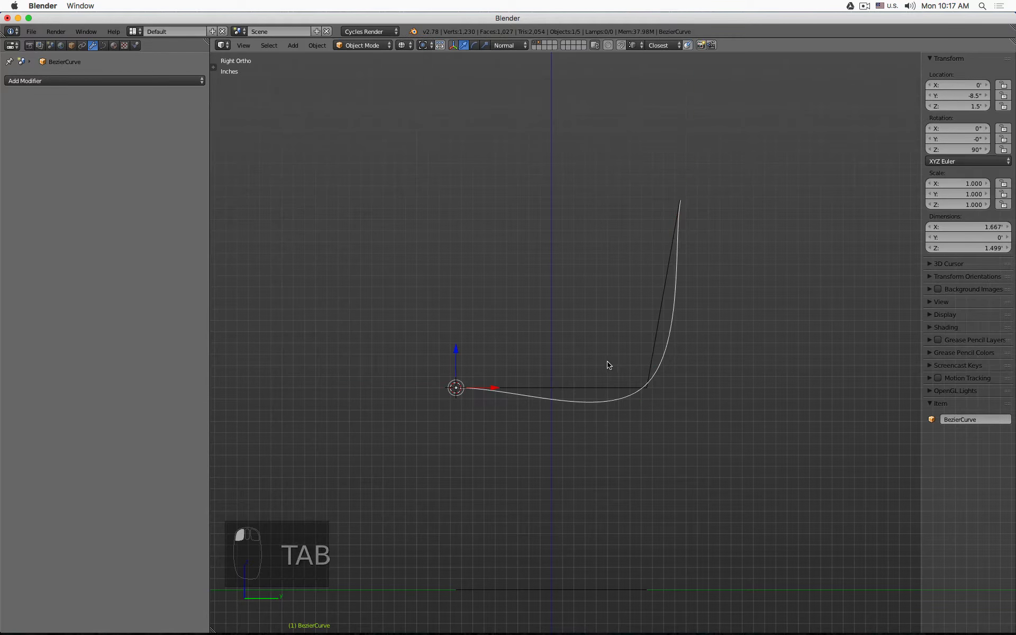
- Rotate the corner control point's handle to horizontal and flatten it by scaling to 0 along Z
key(Tab)
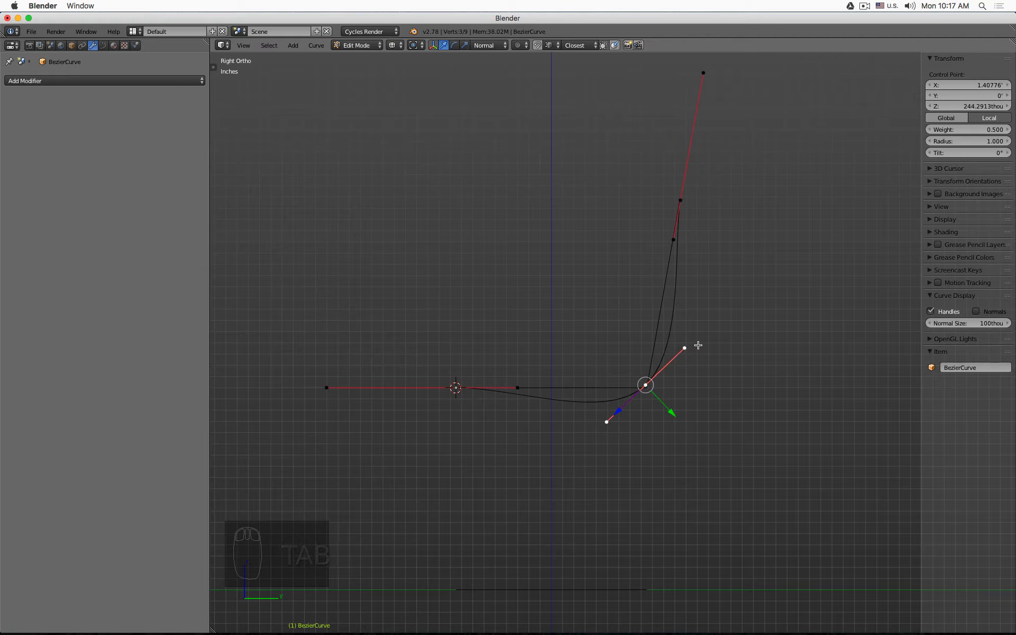
key(r)
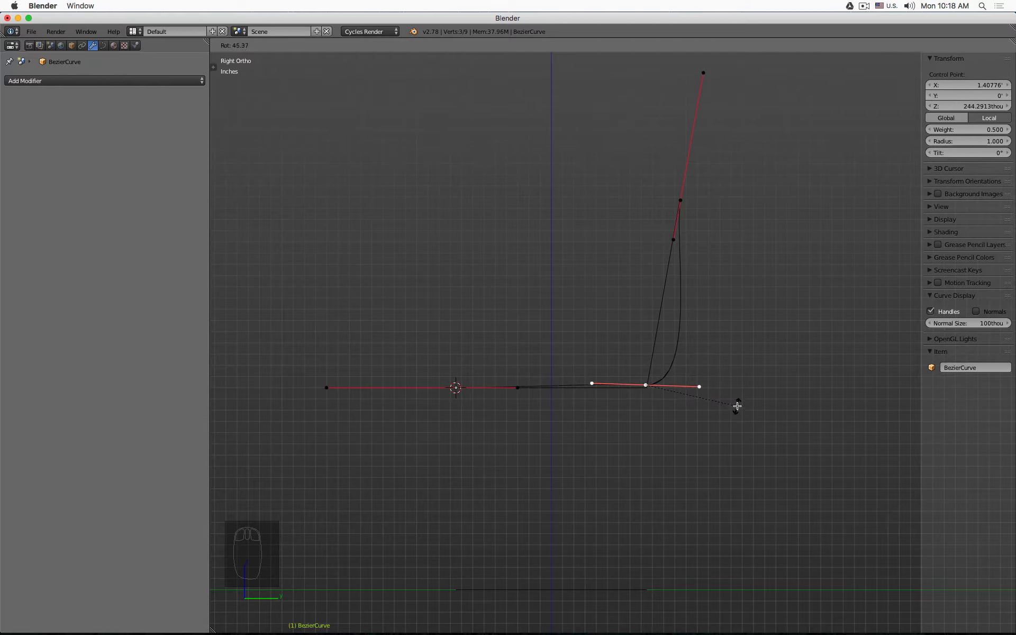
click(729, 391)
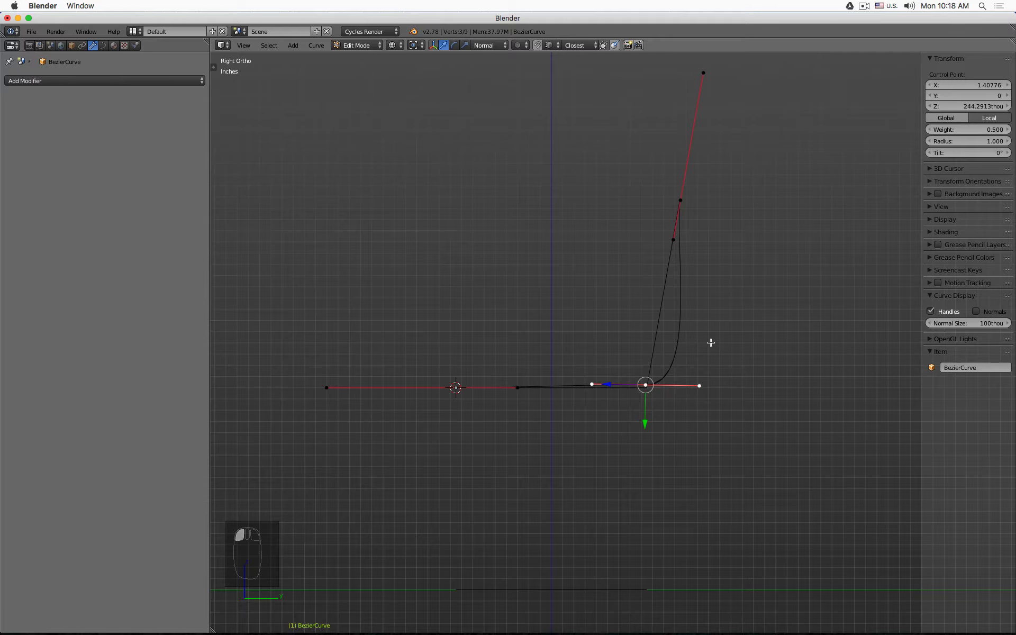
key(s)
key(z)
key(0)
key(Return)
- Move the corner control point down level with the seat line
scroll(683, 386, up, 5)
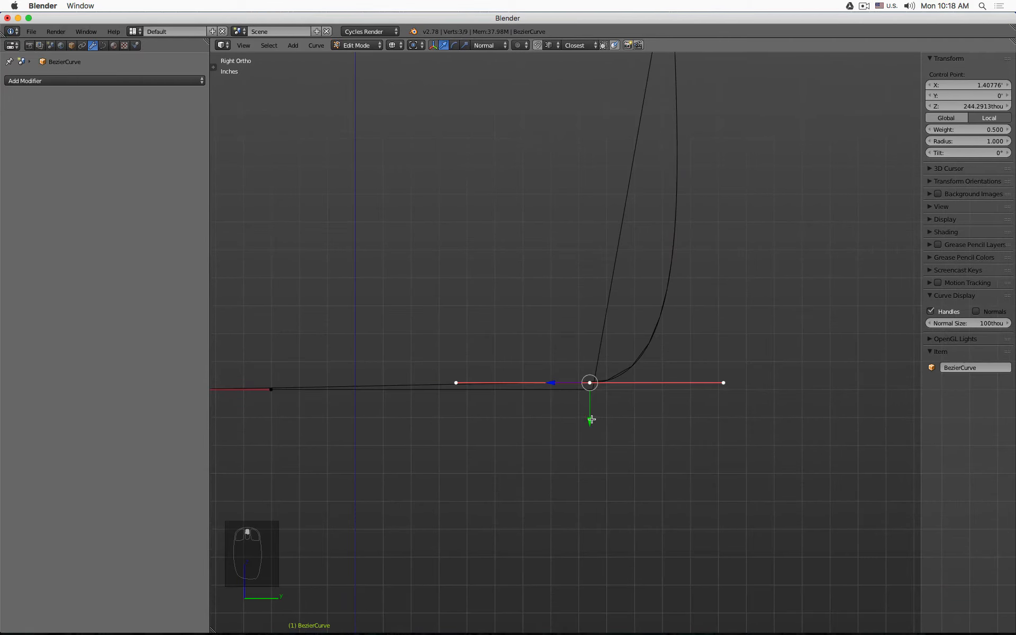
drag(591, 420, 562, 392)
scroll(549, 352, down, 5)
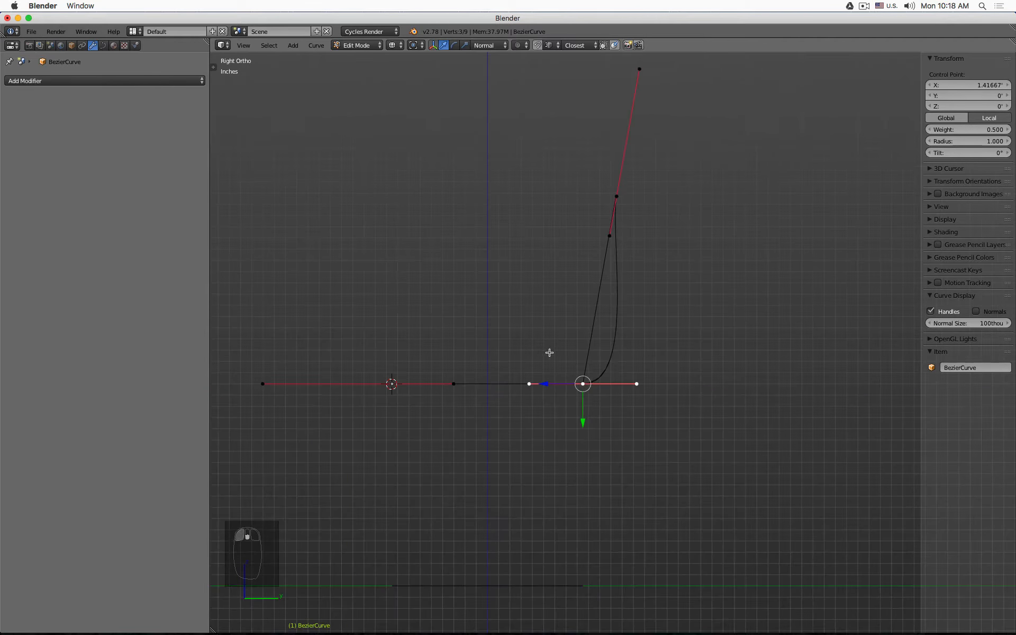
middle_drag(550, 352, 547, 356)
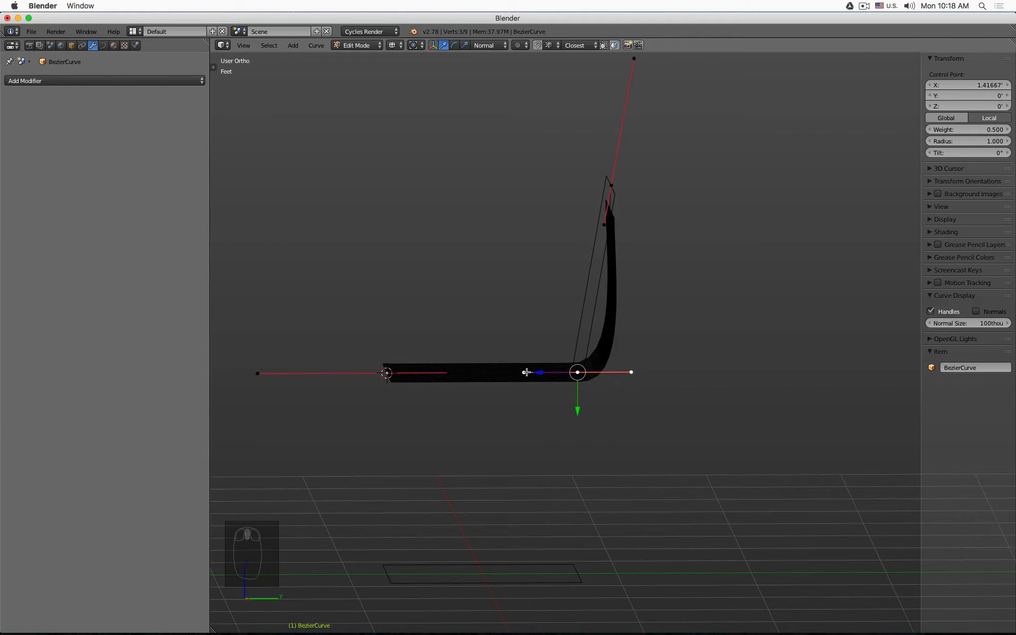
mouse_move(526, 372)
mouse_down()
mouse_move(485, 374)
mouse_move(520, 371)
mouse_move(519, 384)
mouse_up()
- Drag the upper back control point's lower handle down and outward to soften the back's bend
right_click(501, 372)
click(580, 377)
key(KP_1)
key(KP_3)
click(612, 235)
key(g)
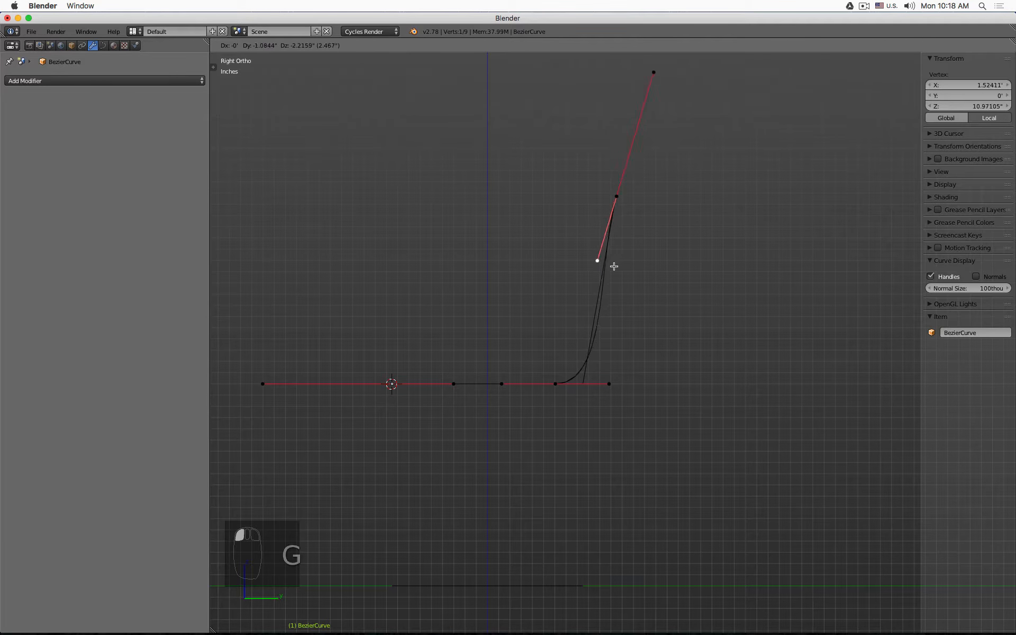
click(600, 295)
key(Tab)
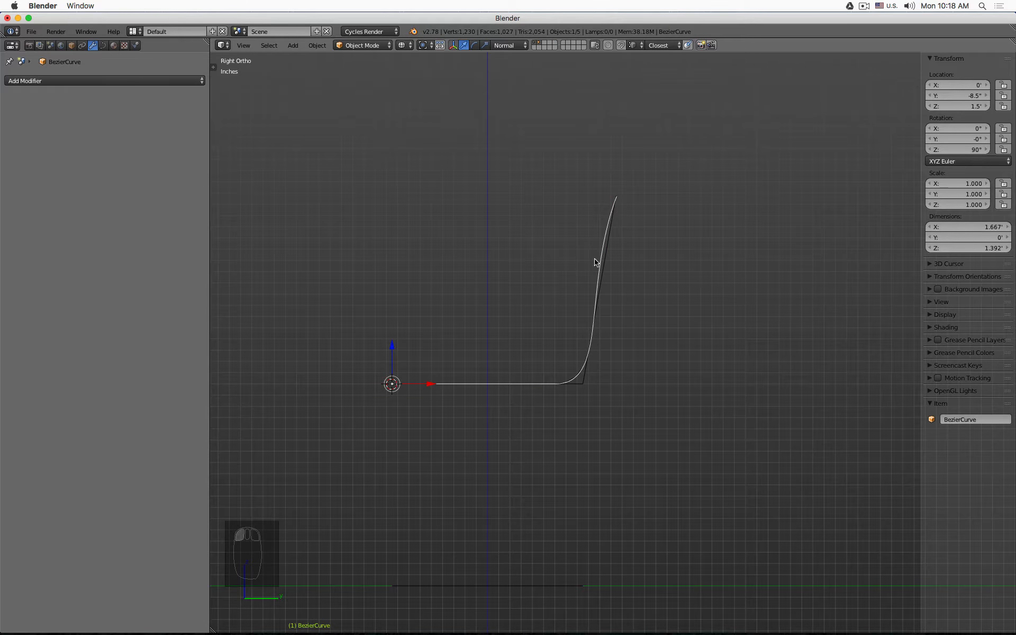
key(Tab)
key(g)
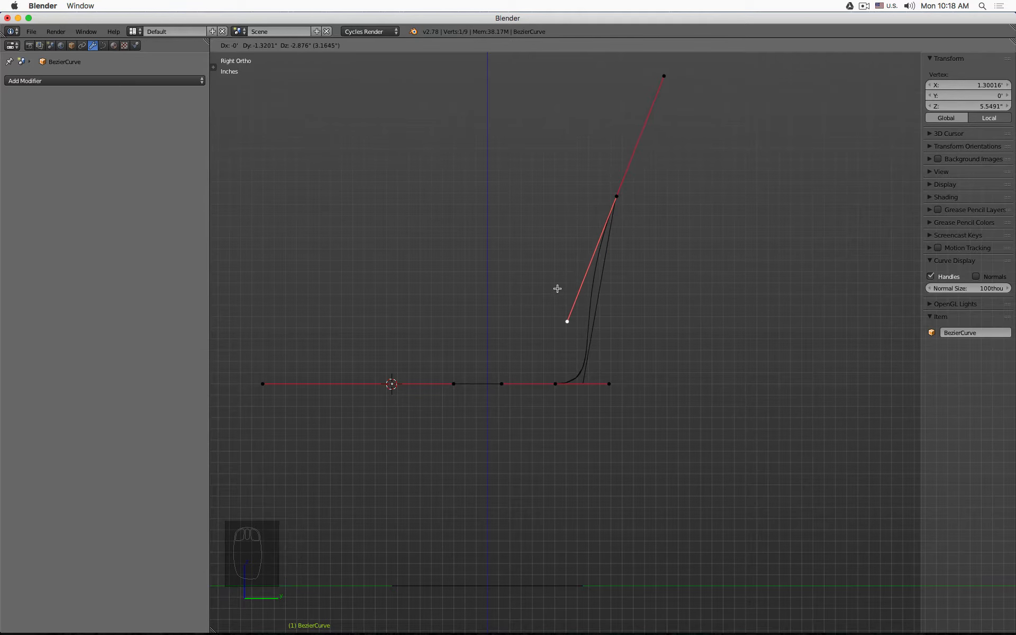
click(558, 289)
- Adjust the corner control point's handle along the seat and return to Object Mode in solid shading
click(614, 381)
drag(575, 384, 588, 384)
key(Tab)
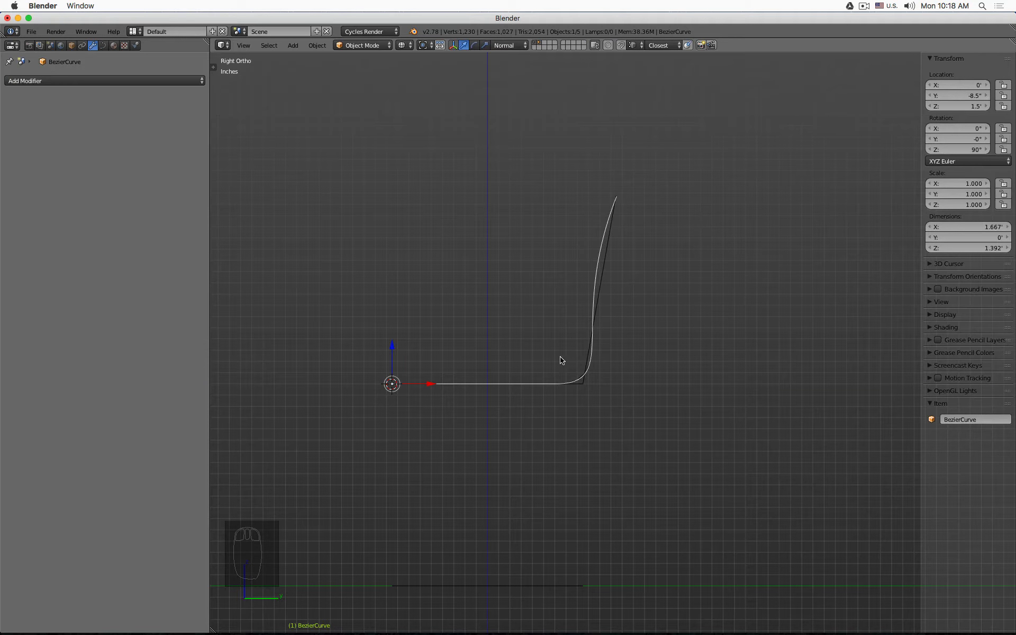
middle_drag(561, 358, 531, 271)
key(z)
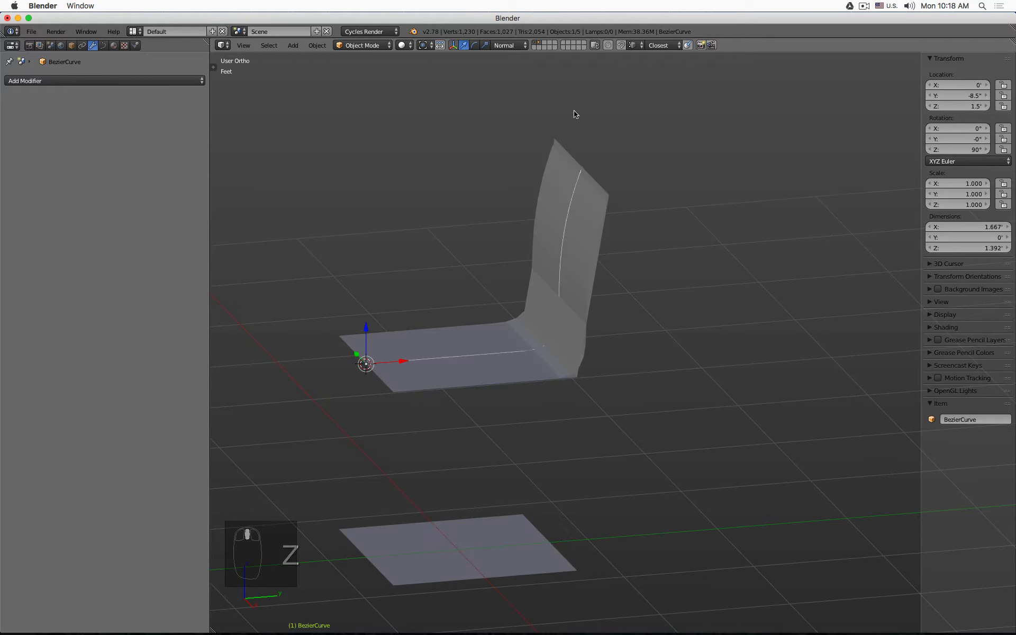
mouse_move(542, 51)
middle_down()
mouse_move(606, 258)
mouse_move(799, 275)
mouse_move(837, 260)
mouse_move(770, 226)
mouse_move(676, 283)
mouse_move(626, 268)
mouse_move(632, 294)
middle_up()
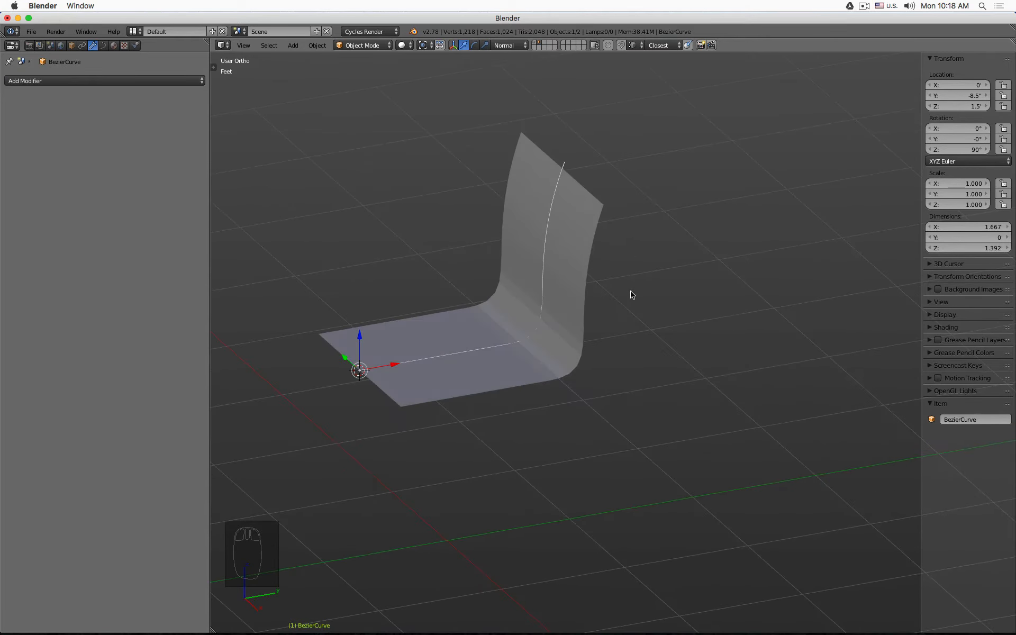
- Select the chair shell, add a Solidify modifier, and set its thickness to 1"
click(587, 231)
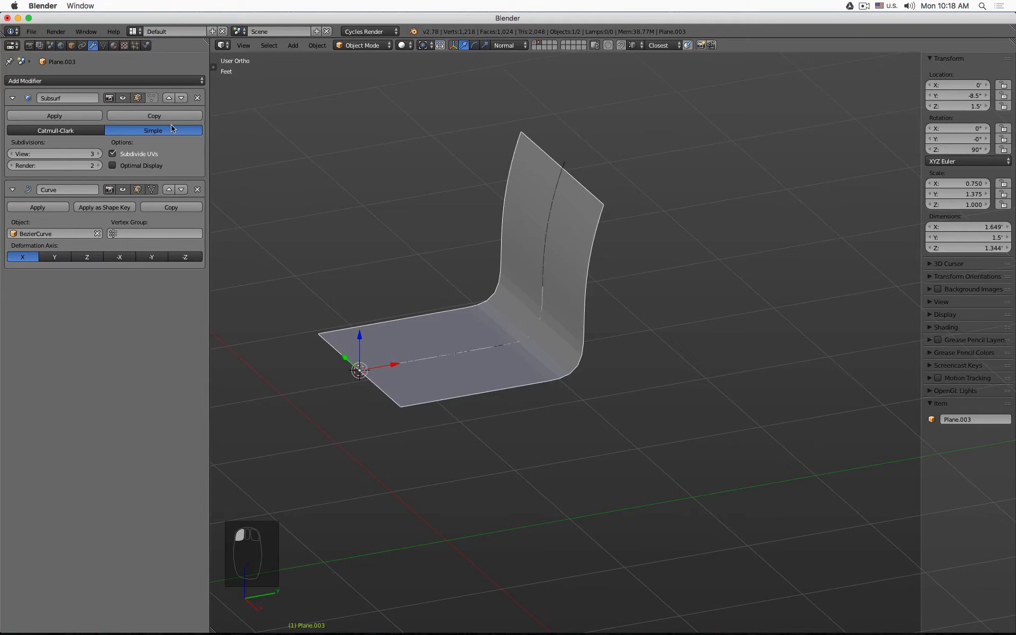
click(151, 81)
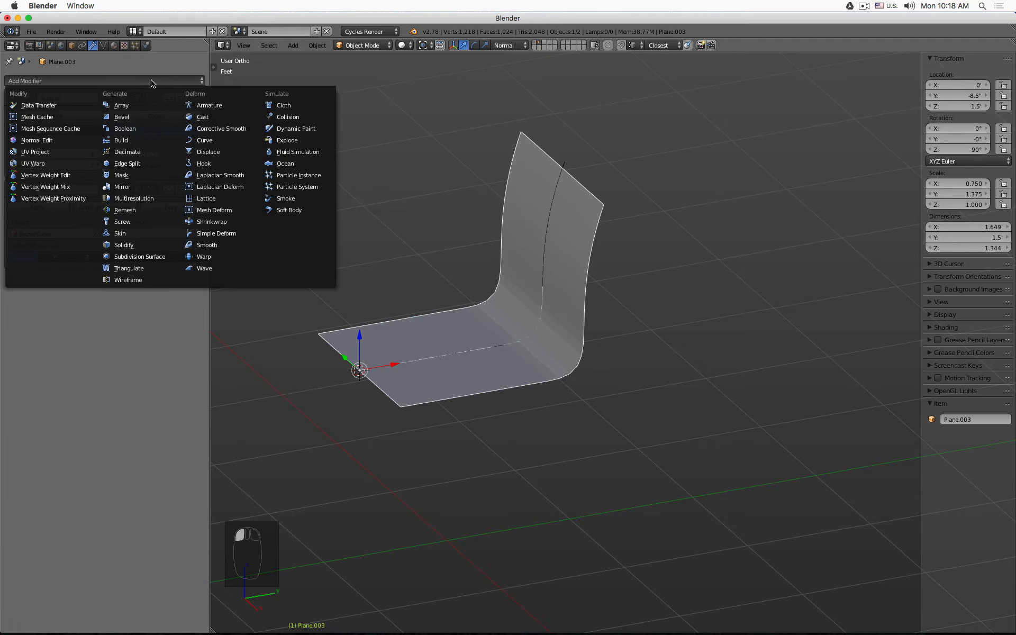
click(153, 254)
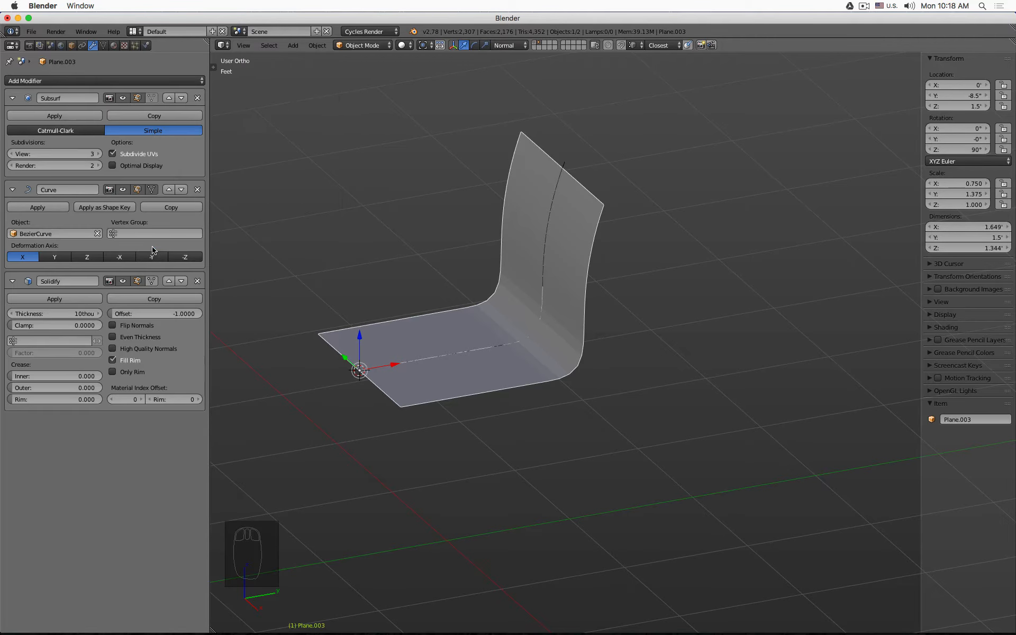
click(57, 314)
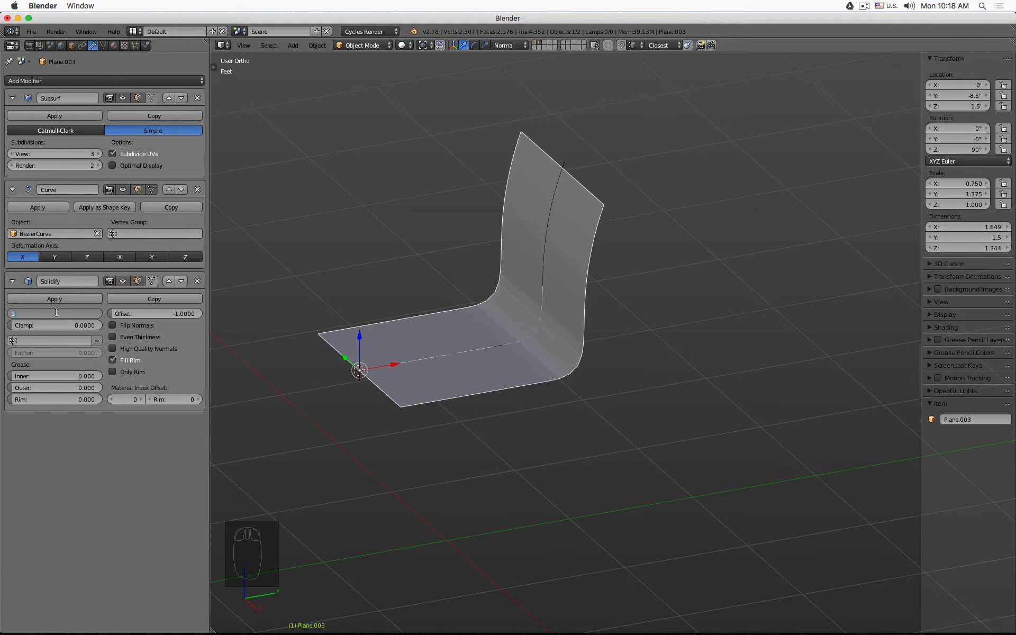
key(Return)
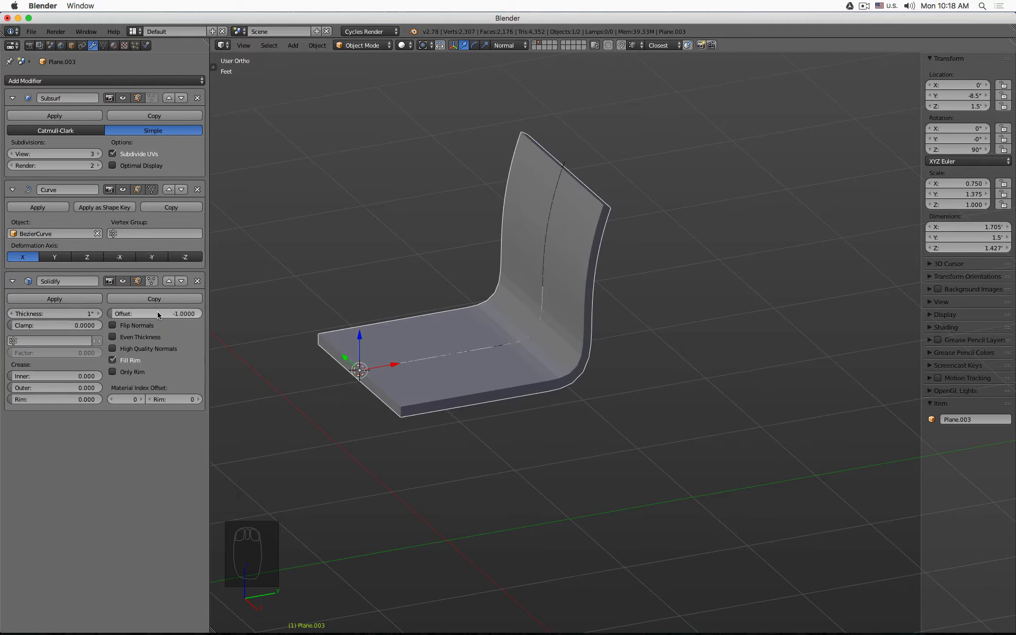
- Set the Solidify offset to 0 and enable Even Thickness
drag(157, 316, 193, 313)
drag(120, 313, 156, 317)
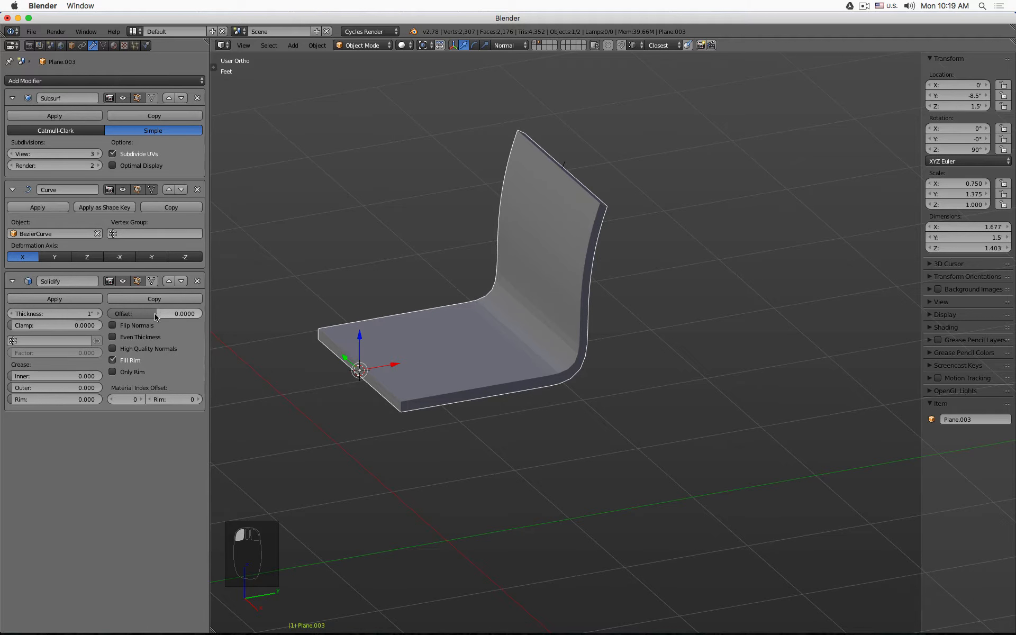
click(139, 337)
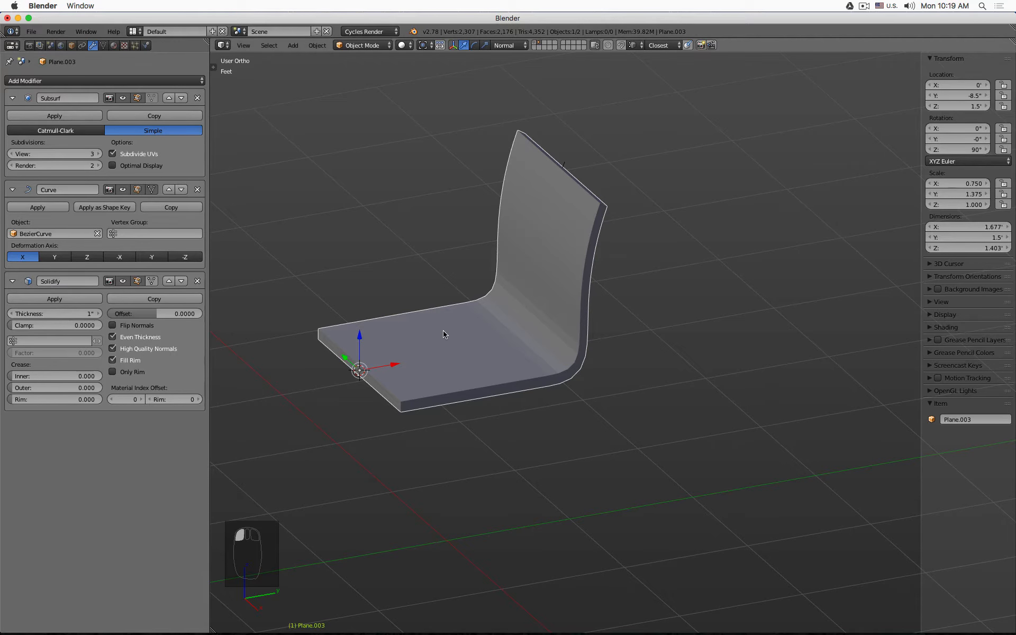
- Apply the shell's scale from the side view
key(KP_3)
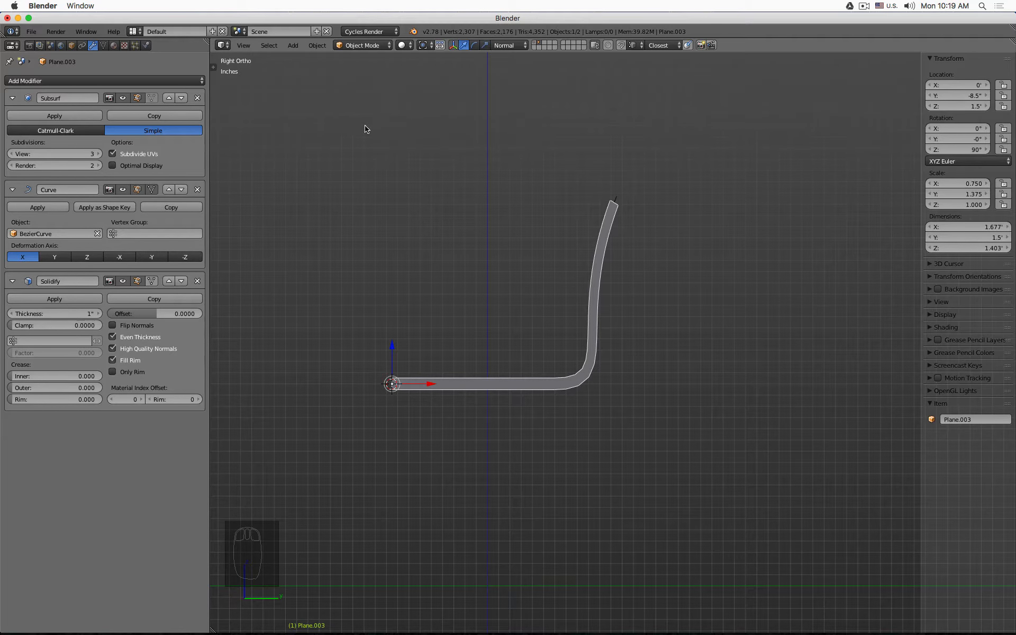
key(ctrl+a)
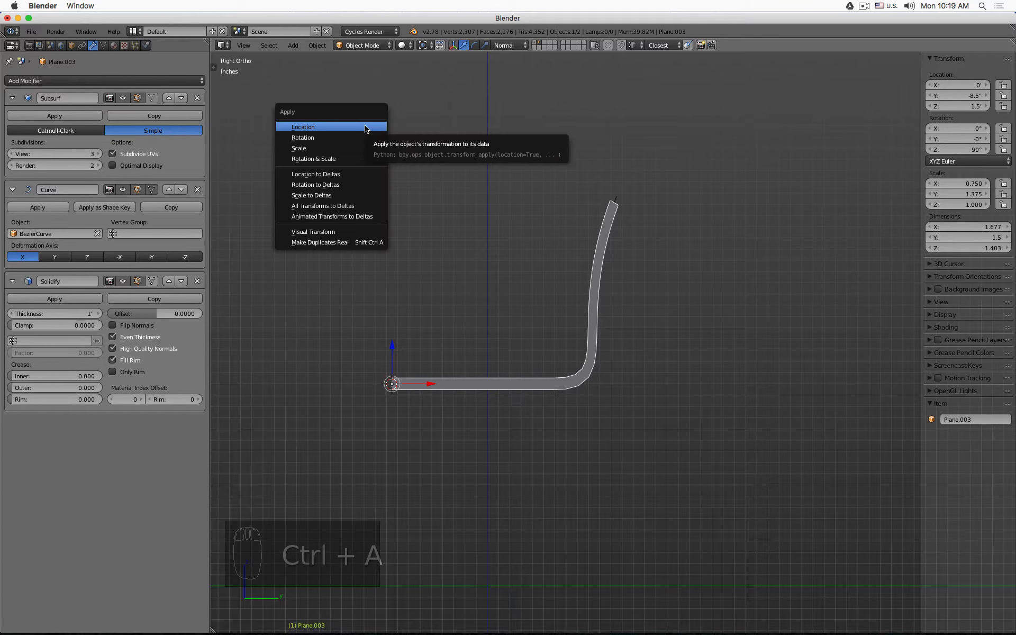
click(364, 150)
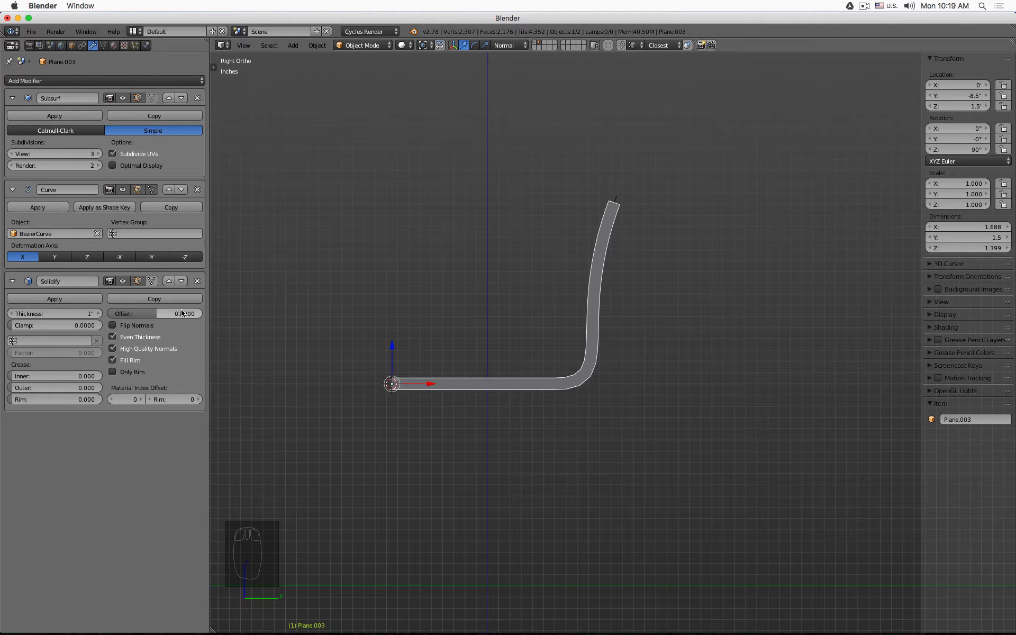
- Set the Solidify offset to 1
drag(185, 313, 212, 314)
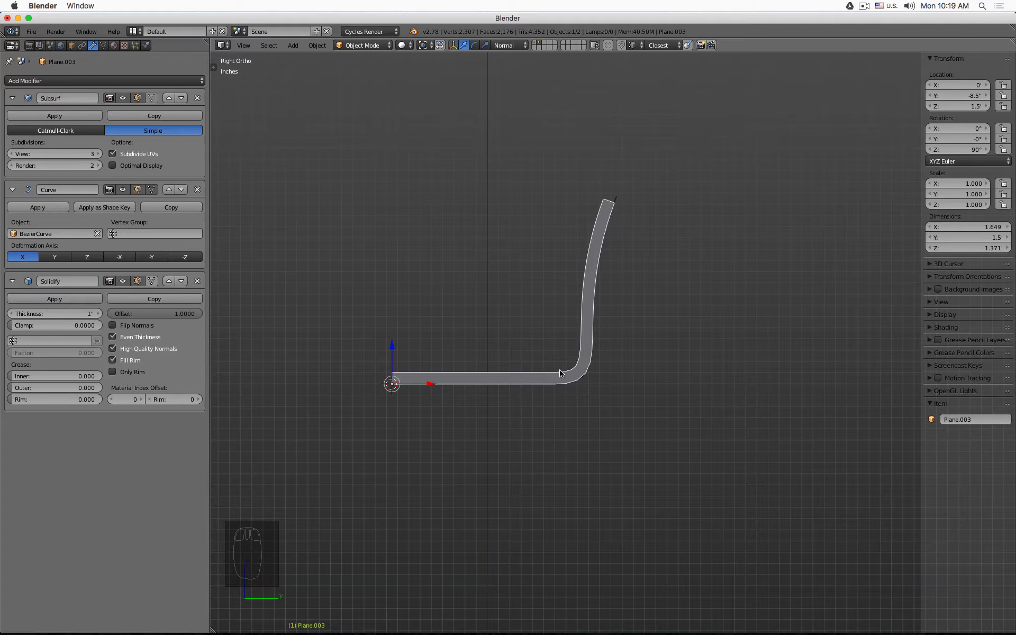
mouse_move(184, 314)
mouse_down()
mouse_move(91, 314)
mouse_move(195, 316)
mouse_up()
click(195, 315)
text(0)
key(Return)
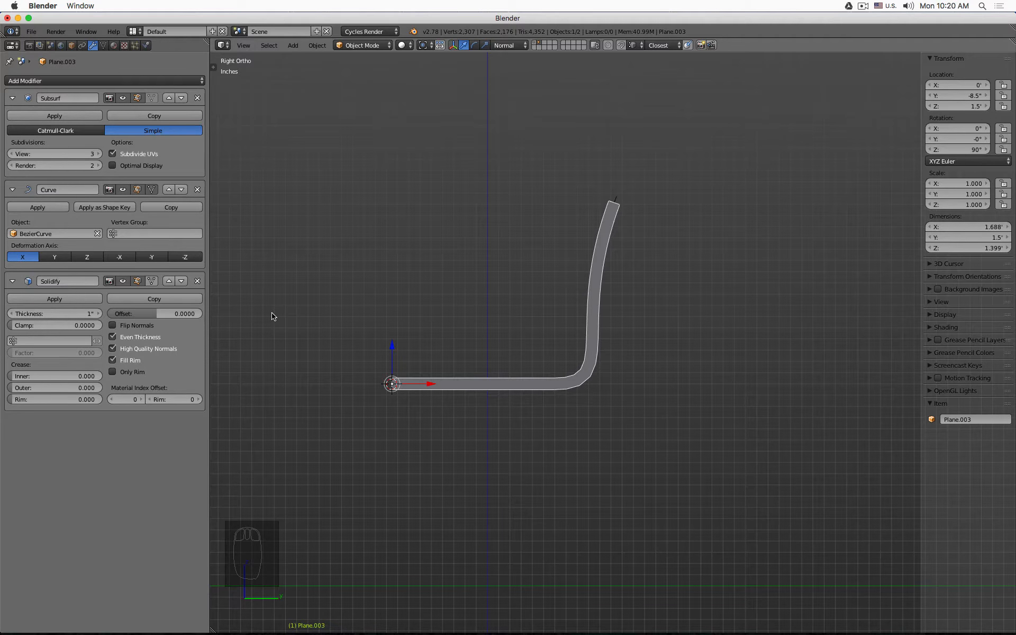
drag(175, 316, 202, 314)
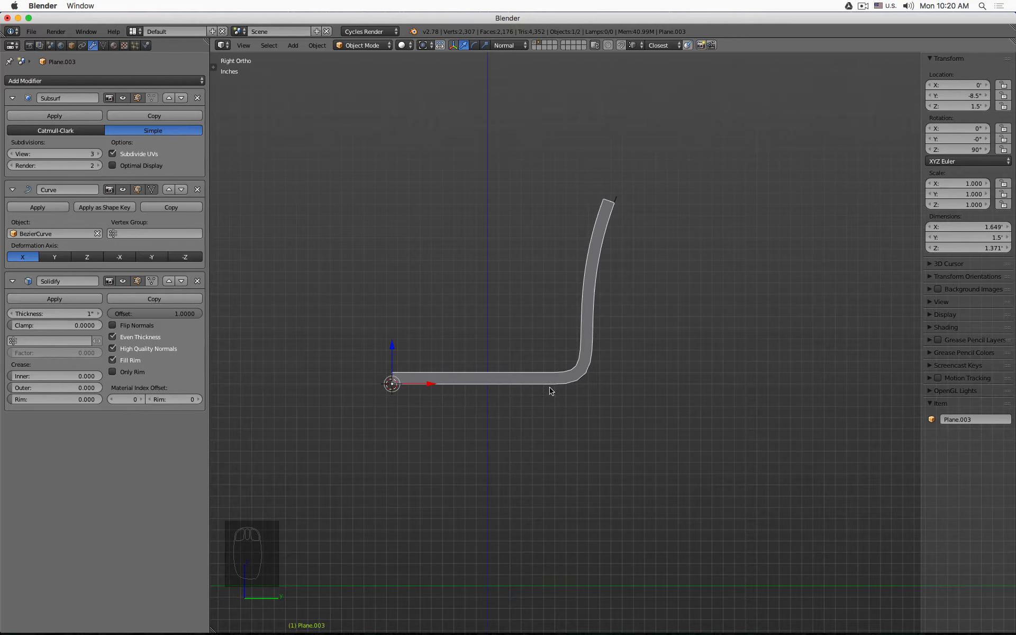
- Select the Bezier curve, enter its Edit Mode, and lengthen the corner control point's handles along the seat
scroll(561, 389, up, 3)
key(Tab)
key(z)
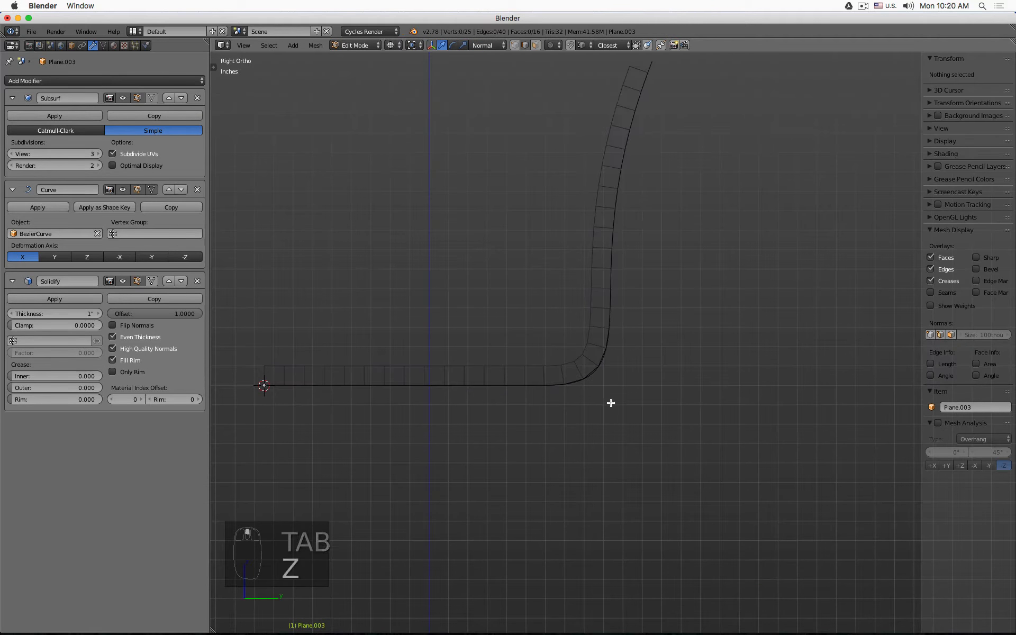
key(Tab)
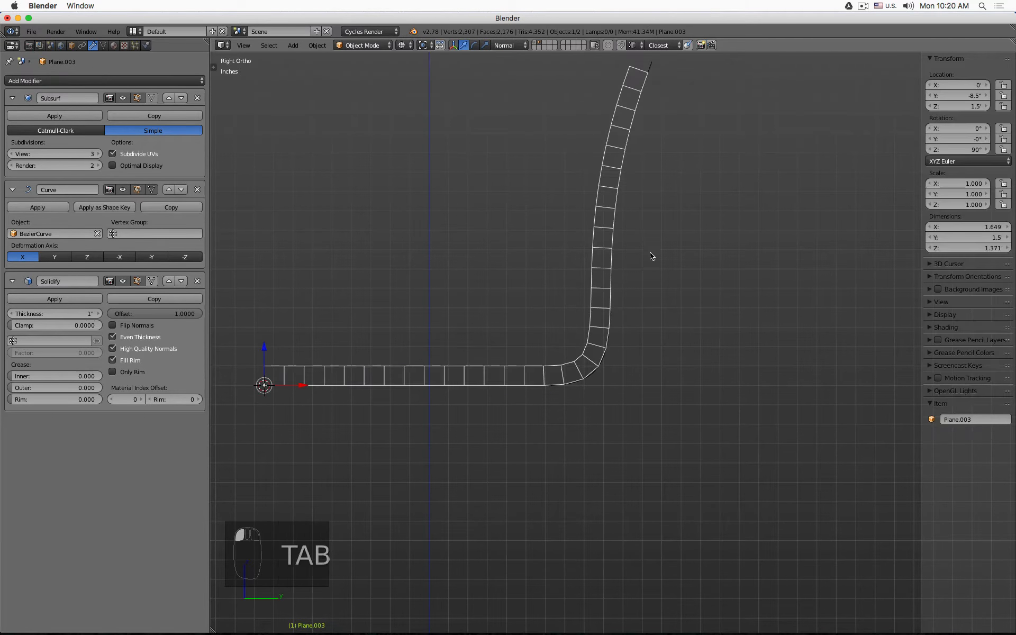
click(626, 290)
key(Tab)
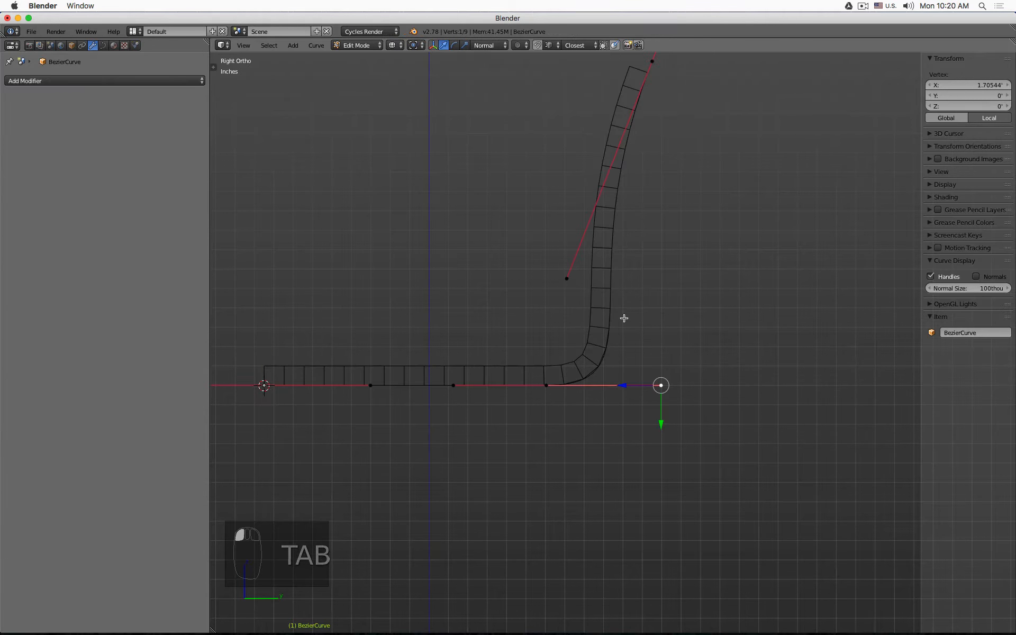
click(554, 392)
drag(508, 387, 495, 386)
click(650, 385)
drag(626, 387, 646, 387)
- Fine-tune the upper back control point's lower handle and the corner handle
click(568, 279)
key(g)
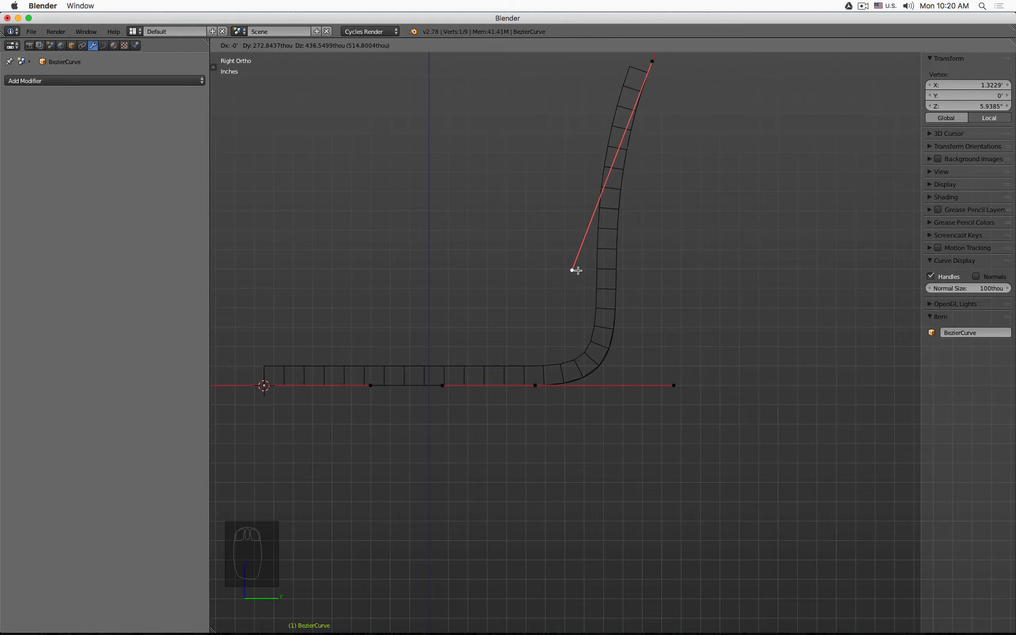
click(577, 271)
click(682, 391)
drag(635, 387, 640, 385)
scroll(567, 279, down, 2)
- Exit Edit Mode and review the solidified chair in solid shading from perspective and front views
key(Tab)
key(z)
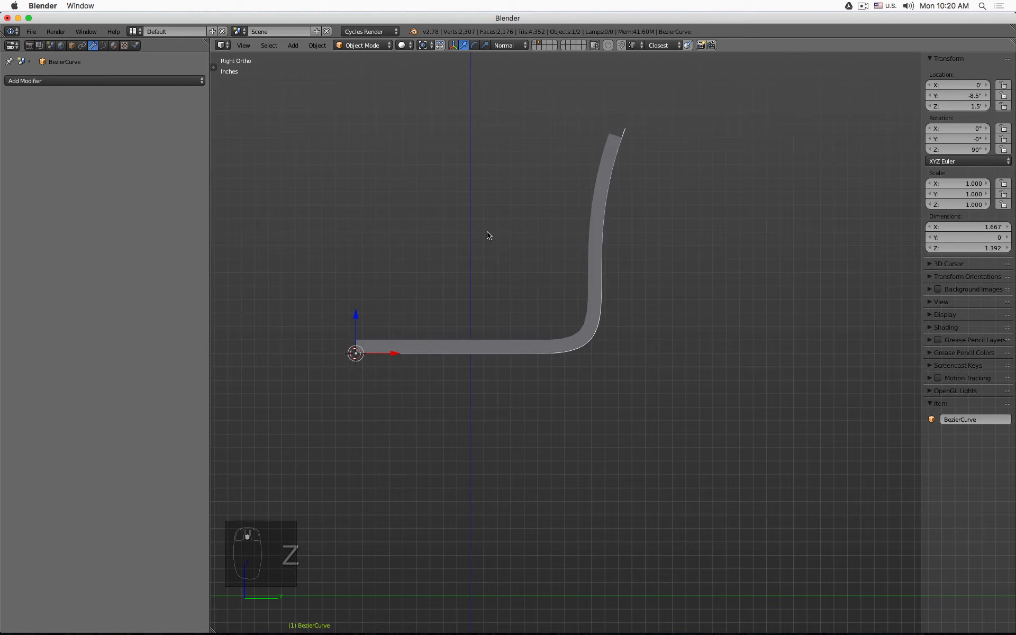
key(z)
key(z)
mouse_move(488, 236)
middle_down()
mouse_move(456, 217)
mouse_move(586, 234)
mouse_move(742, 217)
mouse_move(642, 175)
mouse_move(470, 224)
mouse_move(461, 356)
mouse_move(462, 265)
mouse_move(484, 270)
mouse_move(408, 251)
mouse_move(383, 215)
mouse_move(375, 229)
mouse_move(442, 240)
mouse_move(431, 216)
middle_up()
key(KP_1)
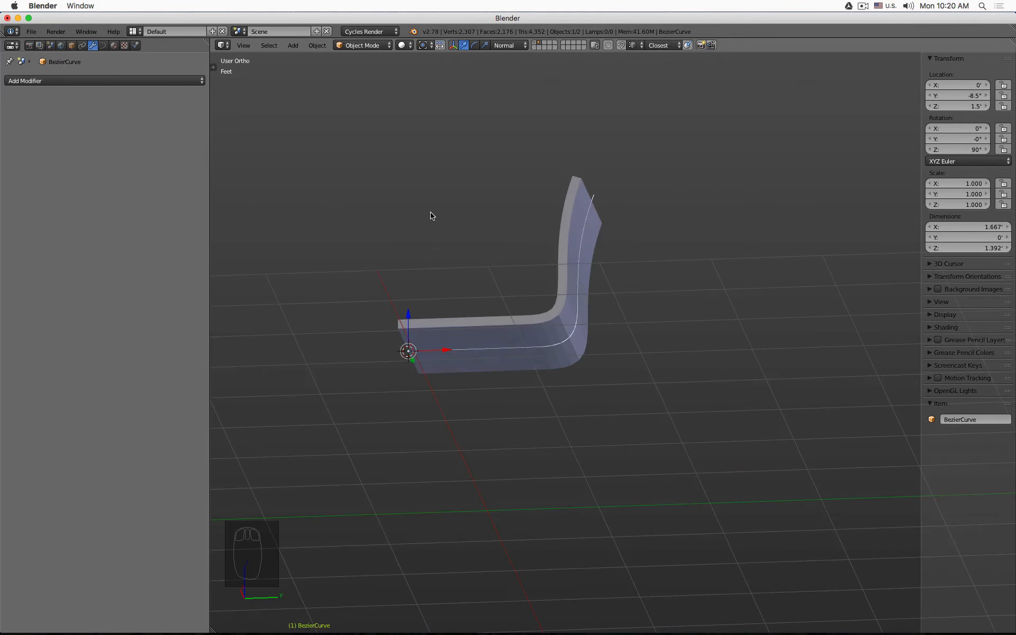
key(KP_1)
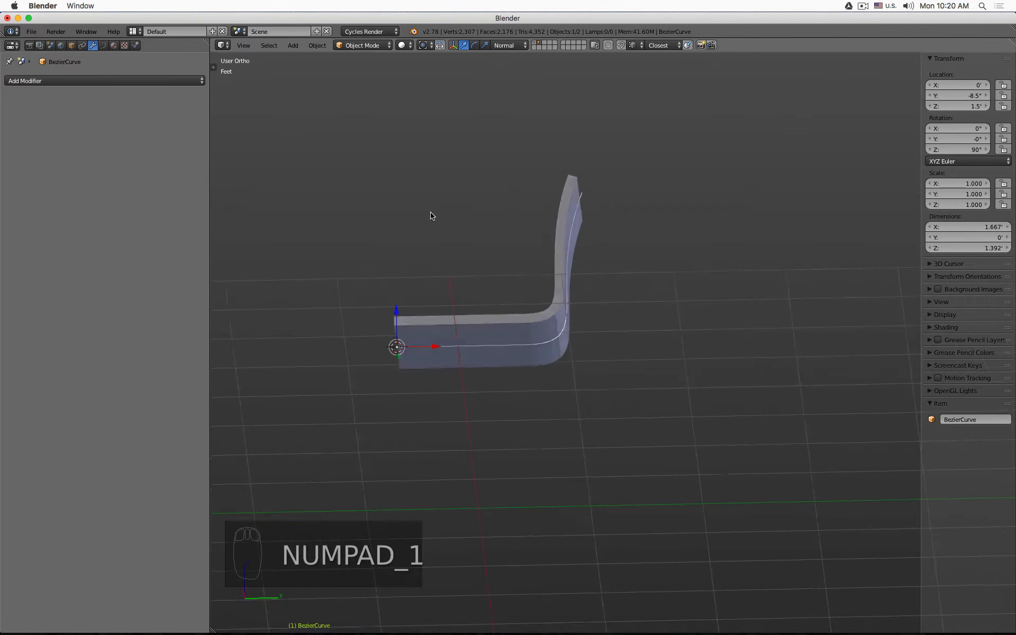